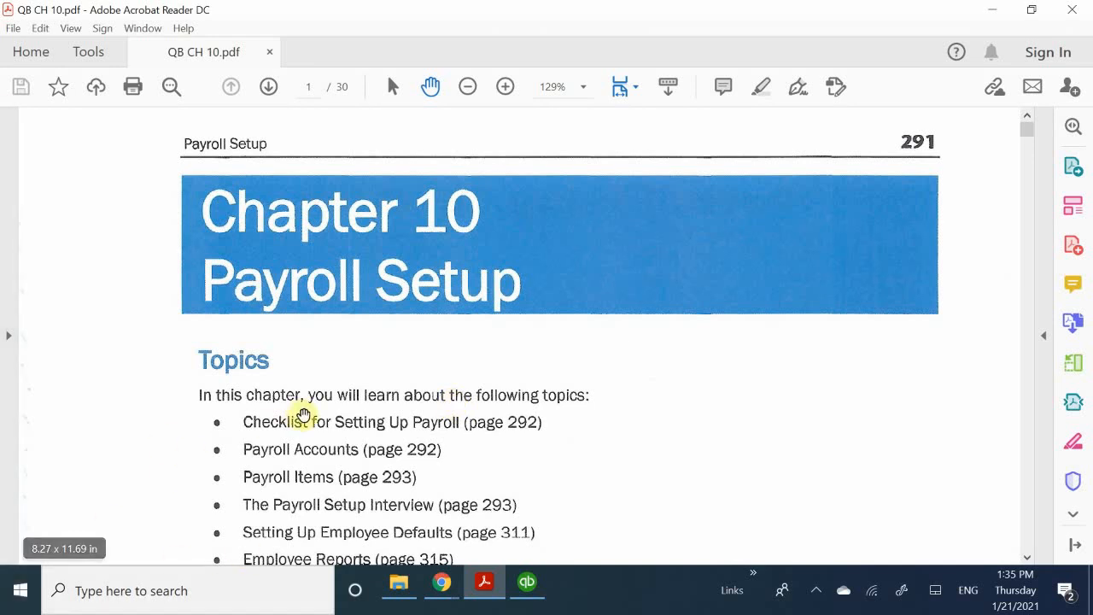
- Skim the Chapter 10 Payroll Setup topics list in the PDF, then switch to QuickBooks Desktop
{"action": "scroll", "coordinate": [306, 420], "scroll_direction": "down", "scroll_amount": 4}
{"action": "scroll", "coordinate": [304, 420], "scroll_direction": "down", "scroll_amount": 1}
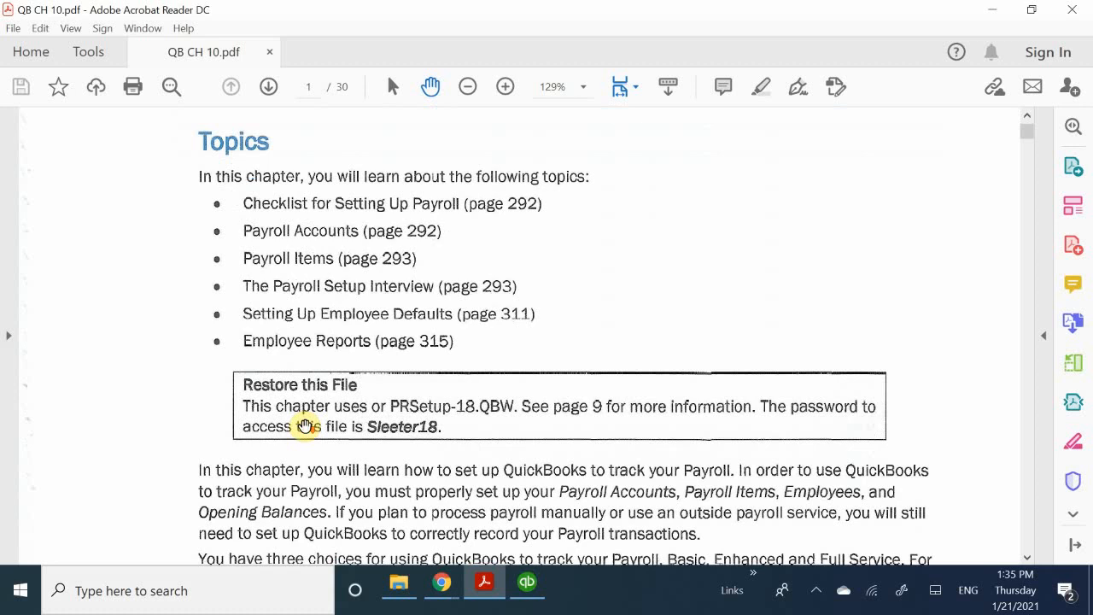
{"action": "scroll", "coordinate": [298, 432], "scroll_direction": "up", "scroll_amount": 3}
{"action": "scroll", "coordinate": [305, 435], "scroll_direction": "down", "scroll_amount": 1}
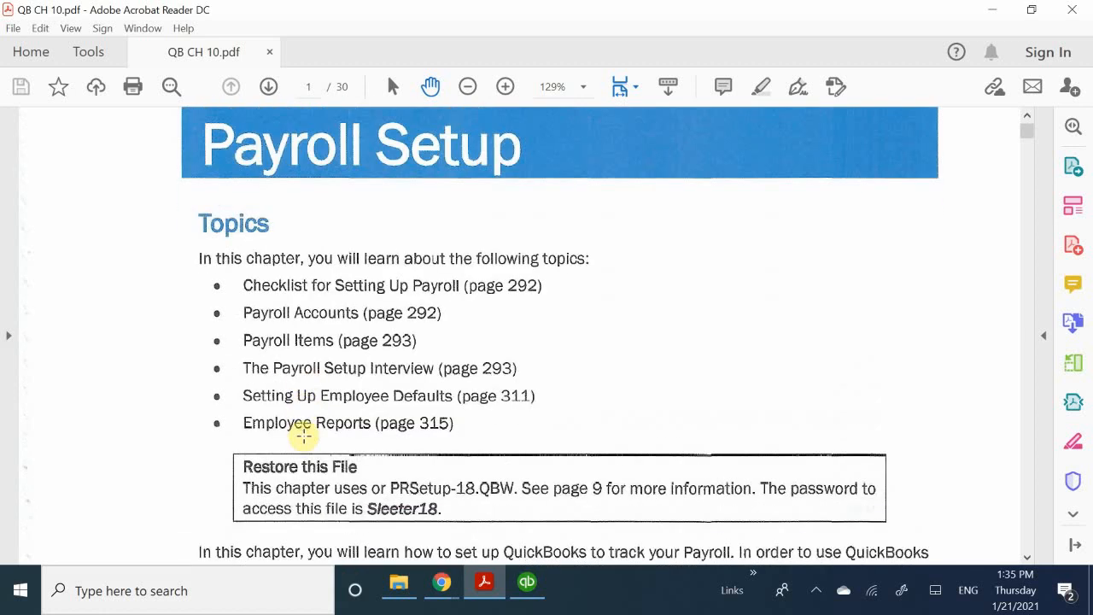
{"action": "scroll", "coordinate": [304, 436], "scroll_direction": "down", "scroll_amount": 1}
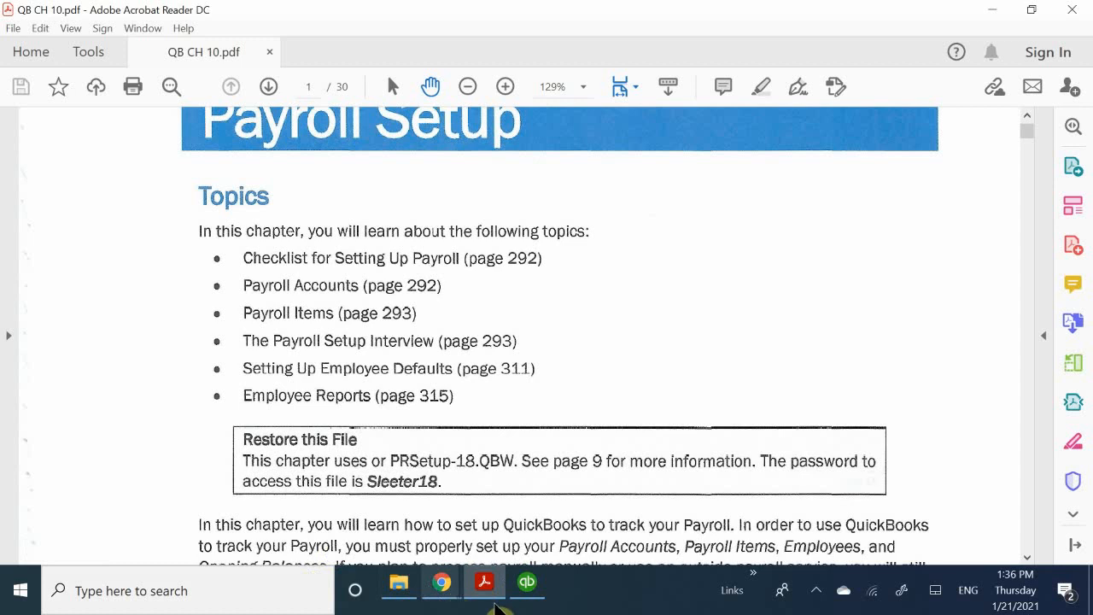
{"action": "left_click", "coordinate": [527, 584]}
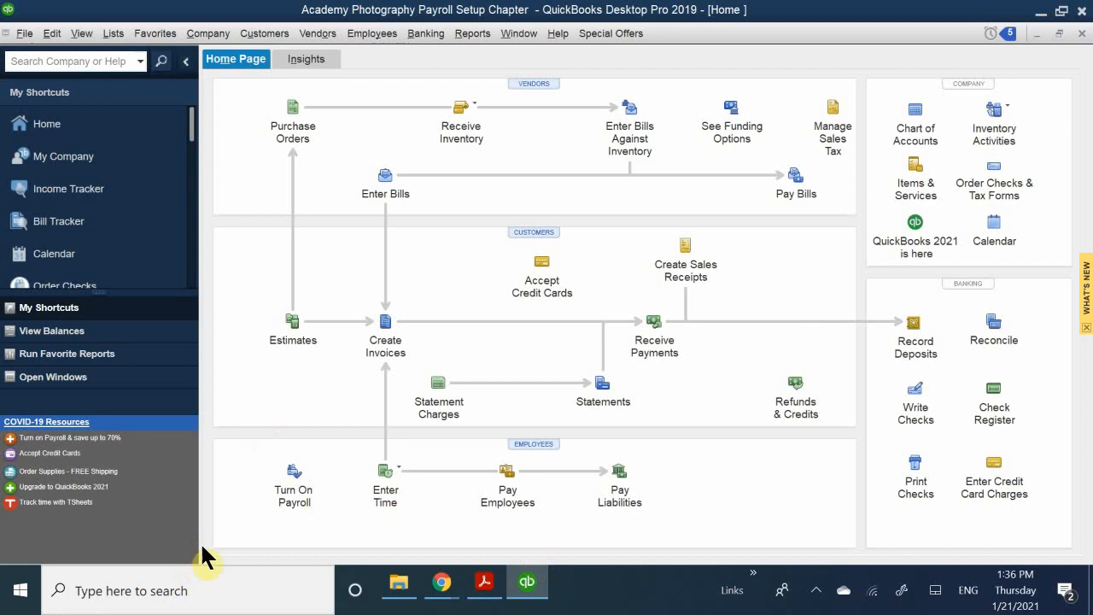
- Choose Turn On Payroll in the Home page's Employees section
{"action": "left_click", "coordinate": [295, 480]}
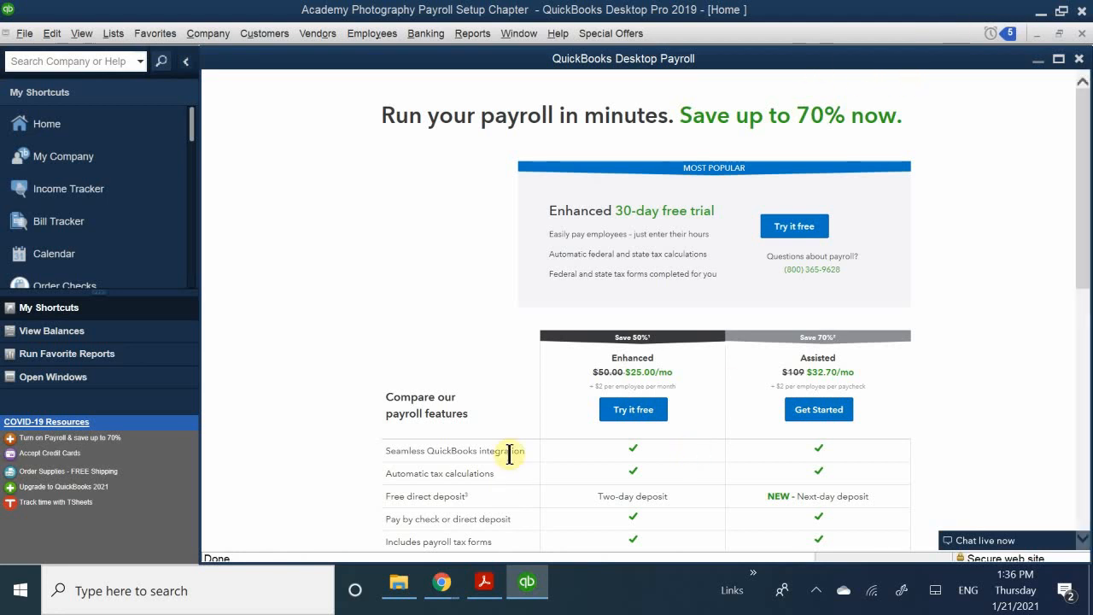
- Compare the Enhanced ($25.00/mo) and Assisted ($32.70/mo) plans, then un-maximize the payroll window
{"action": "scroll", "coordinate": [736, 253], "scroll_direction": "down", "scroll_amount": 3}
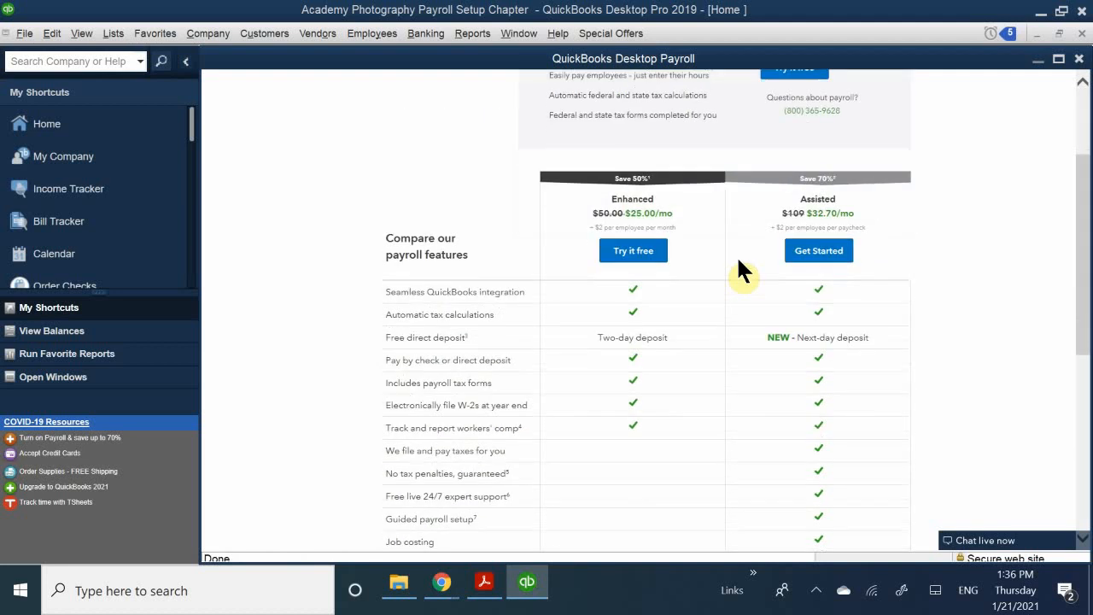
{"action": "scroll", "coordinate": [707, 264], "scroll_direction": "up", "scroll_amount": 2}
{"action": "scroll", "coordinate": [632, 267], "scroll_direction": "up", "scroll_amount": 1}
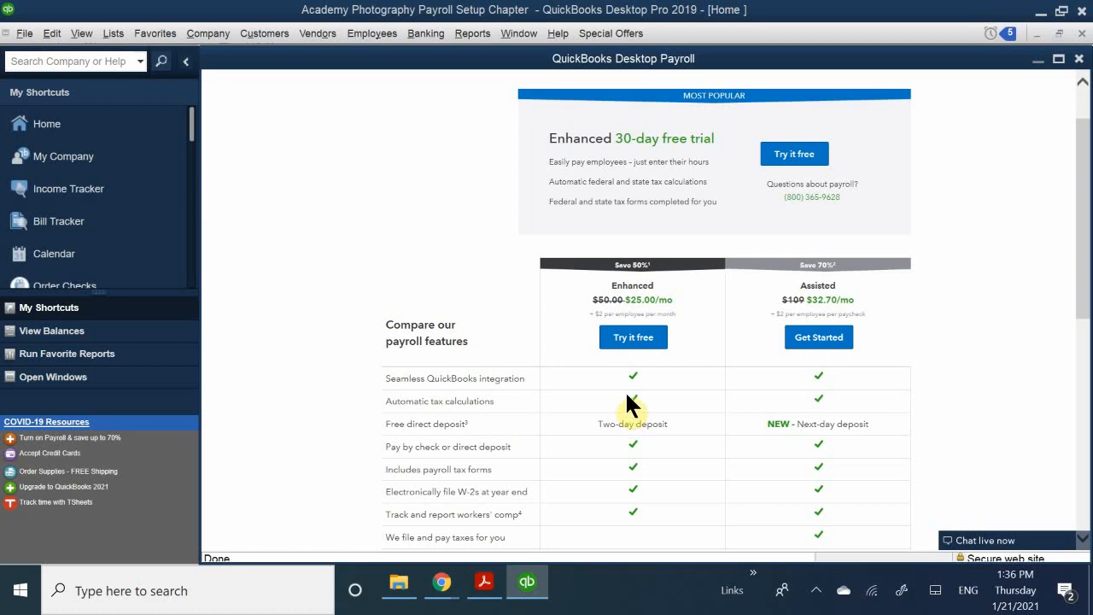
{"action": "scroll", "coordinate": [628, 400], "scroll_direction": "up", "scroll_amount": 1}
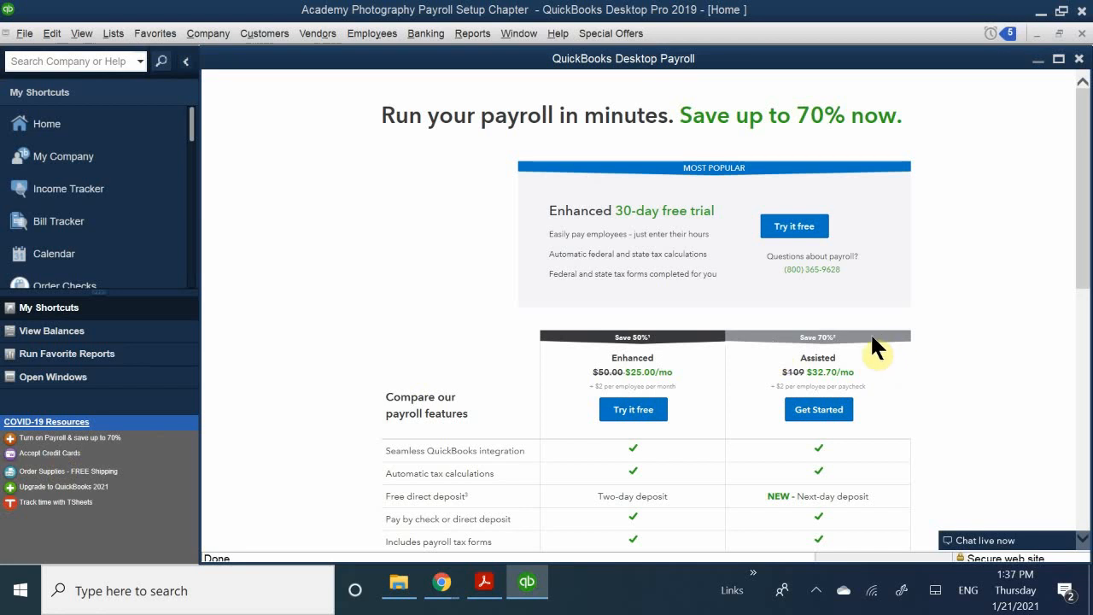
{"action": "scroll", "coordinate": [832, 357], "scroll_direction": "down", "scroll_amount": 3}
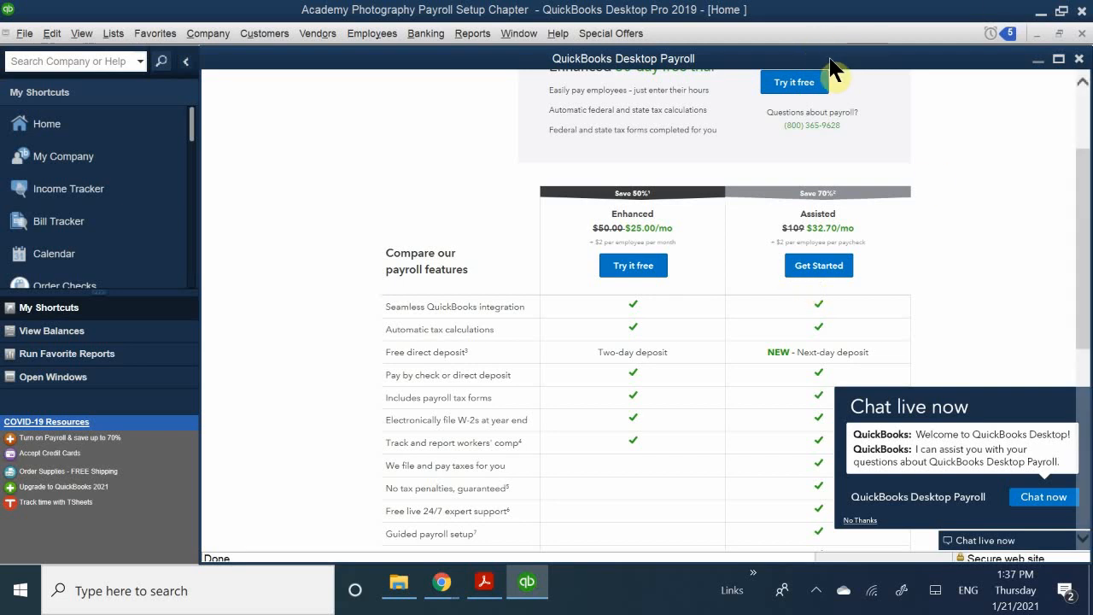
{"action": "left_click_drag", "start_coordinate": [828, 59], "coordinate": [474, 268]}
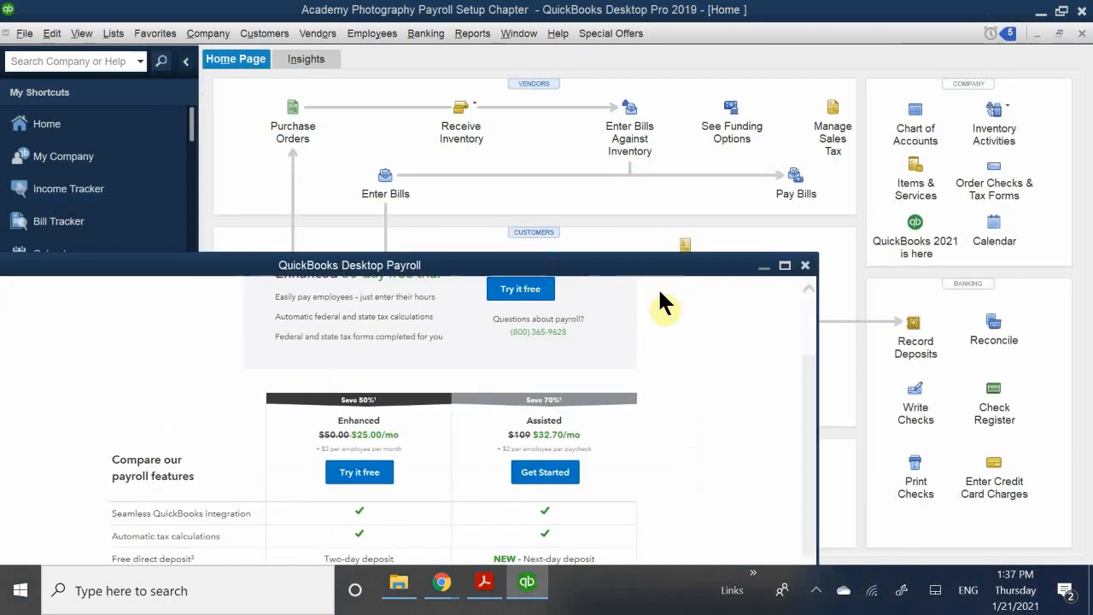
- Close the QuickBooks Desktop Payroll subscription window
{"action": "left_click", "coordinate": [805, 266]}
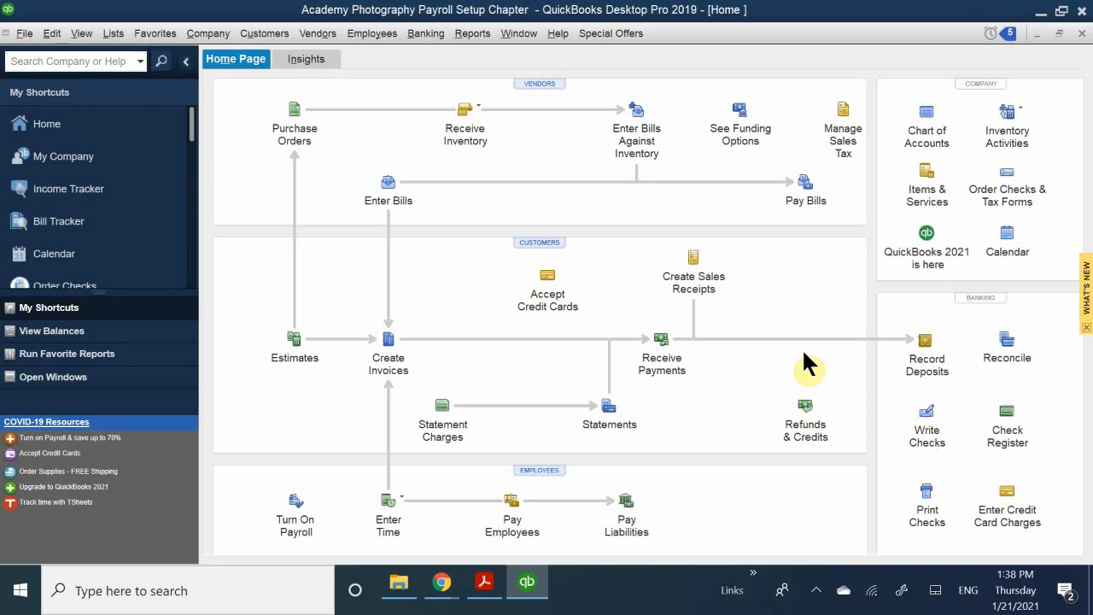
- Back in the chapter PDF, scroll to the ten-step Payroll Setup Checklist (Table 10-1)
{"action": "left_click", "coordinate": [483, 581]}
{"action": "scroll", "coordinate": [556, 430], "scroll_direction": "down", "scroll_amount": 10}
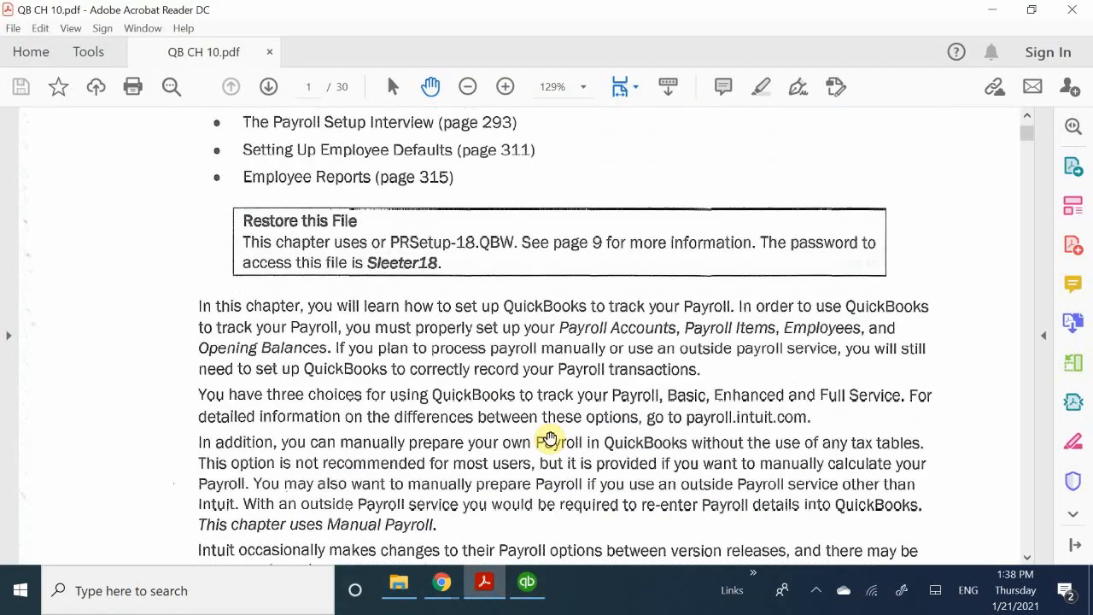
{"action": "scroll", "coordinate": [554, 442], "scroll_direction": "down", "scroll_amount": 12}
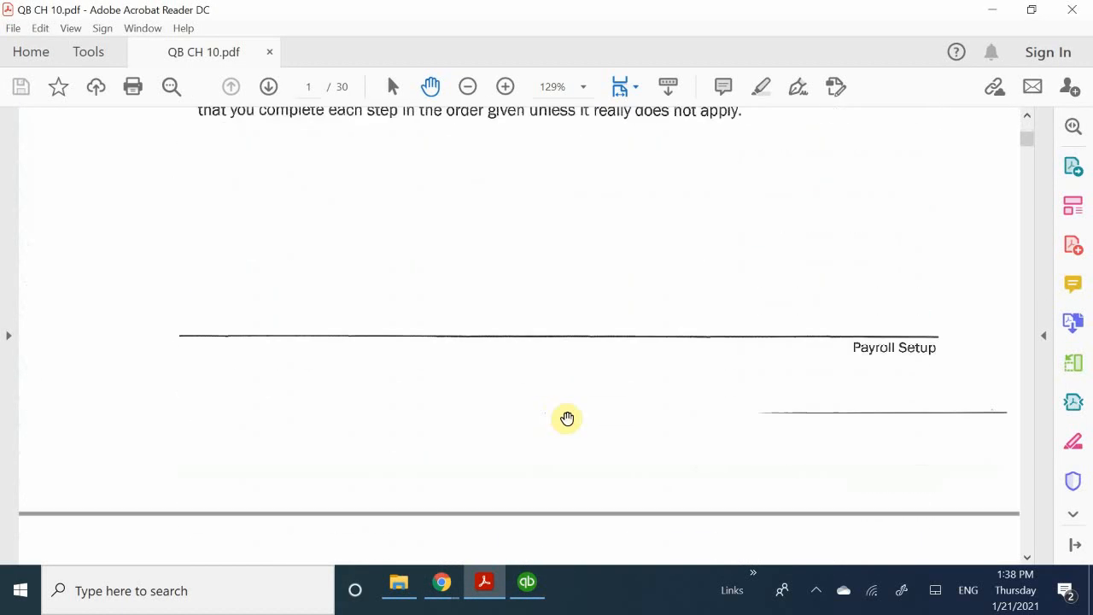
{"action": "scroll", "coordinate": [572, 420], "scroll_direction": "down", "scroll_amount": 7}
{"action": "scroll", "coordinate": [556, 433], "scroll_direction": "up", "scroll_amount": 2}
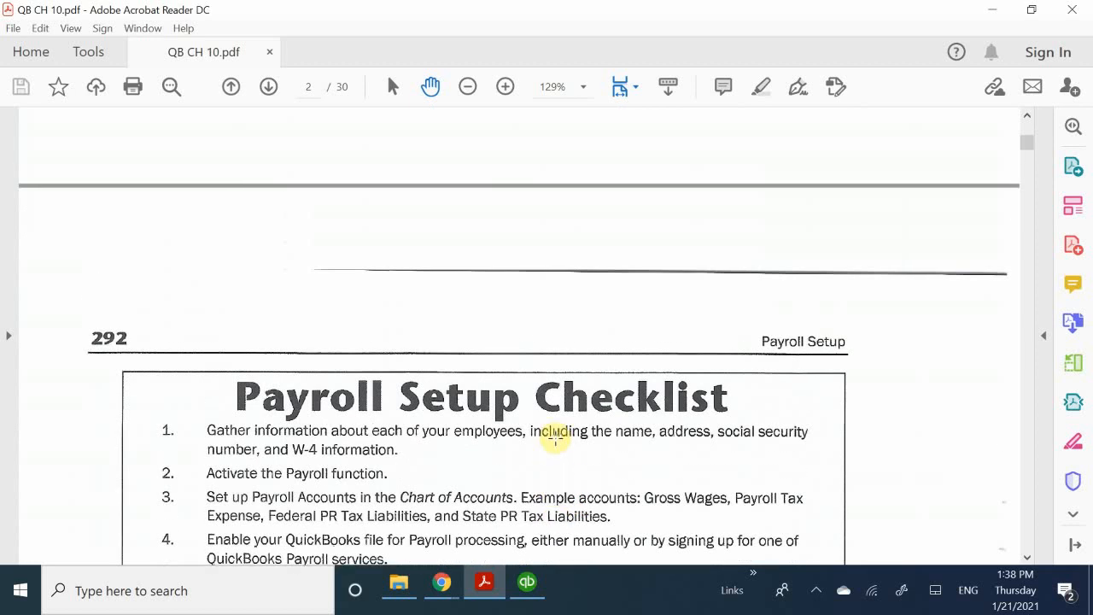
{"action": "scroll", "coordinate": [556, 440], "scroll_direction": "down", "scroll_amount": 5}
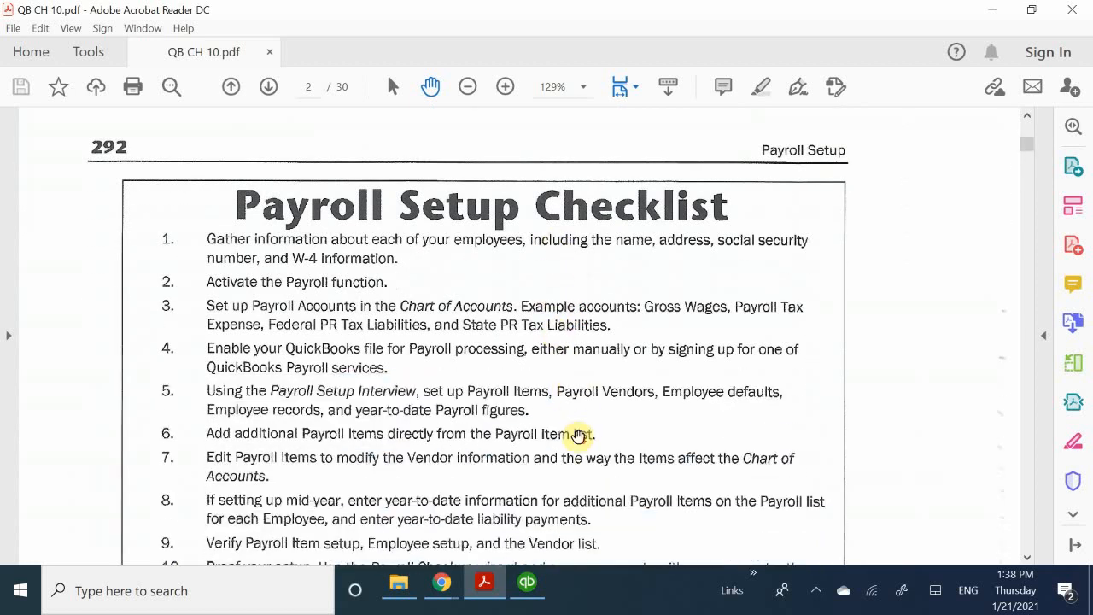
{"action": "scroll", "coordinate": [579, 435], "scroll_direction": "down", "scroll_amount": 1}
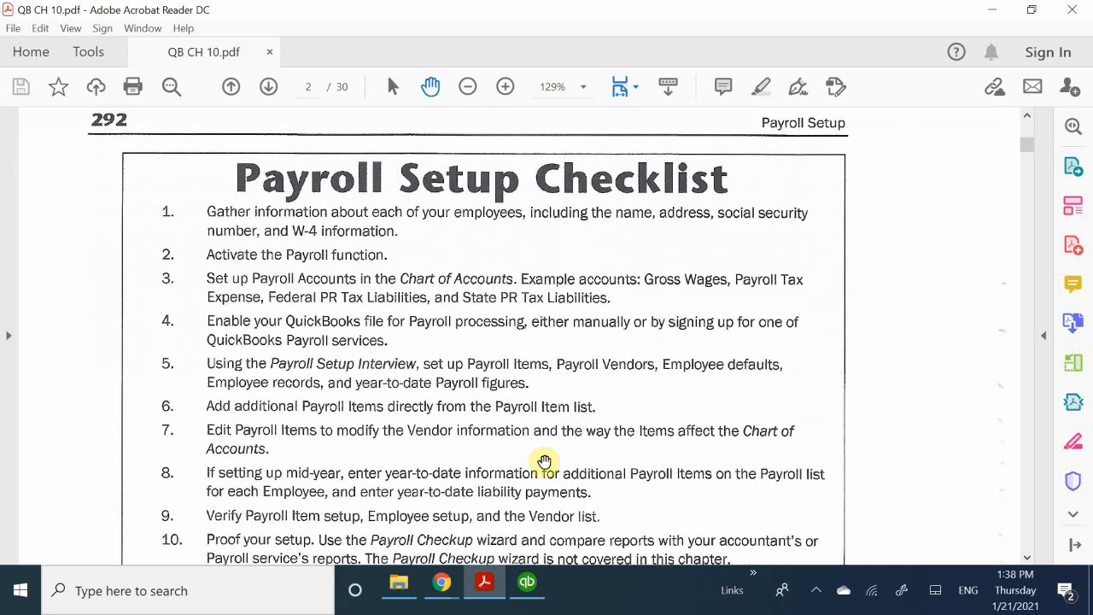
{"action": "scroll", "coordinate": [545, 462], "scroll_direction": "down", "scroll_amount": 1}
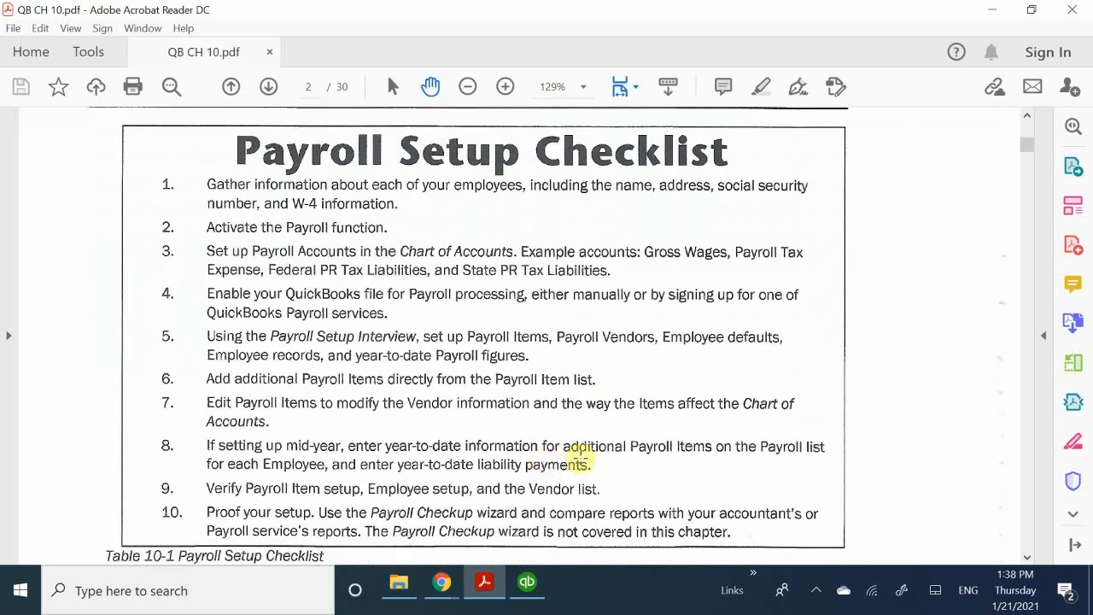
{"action": "scroll", "coordinate": [579, 459], "scroll_direction": "up", "scroll_amount": 1}
{"action": "scroll", "coordinate": [581, 456], "scroll_direction": "down", "scroll_amount": 1}
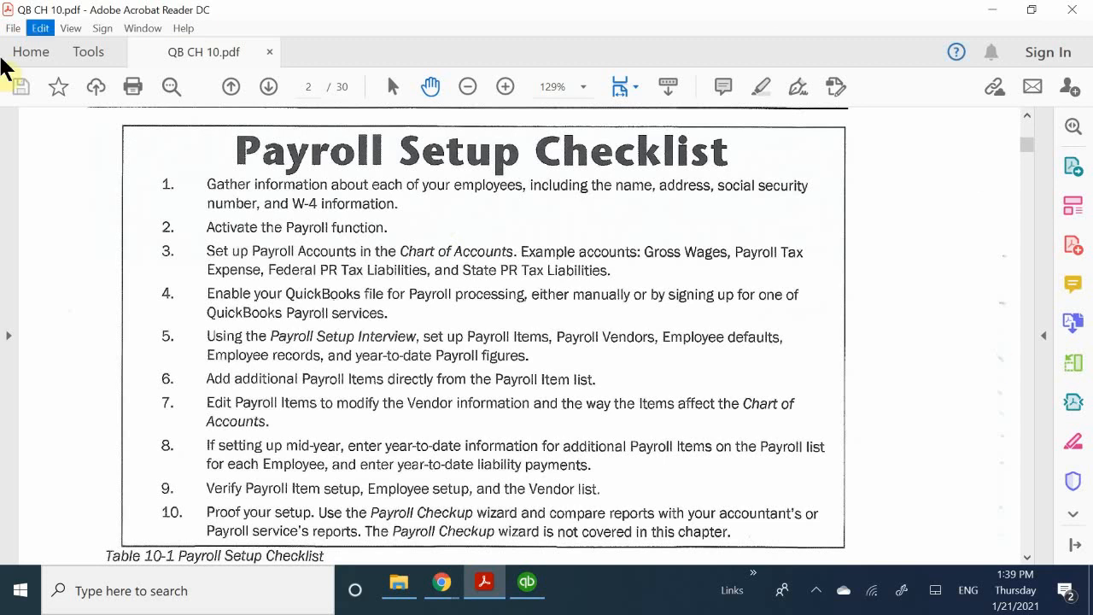
- Scroll to the Payroll Accounts section showing example liability accounts under 24000 Payroll Liabilities
{"action": "scroll", "coordinate": [188, 278], "scroll_direction": "up", "scroll_amount": 1}
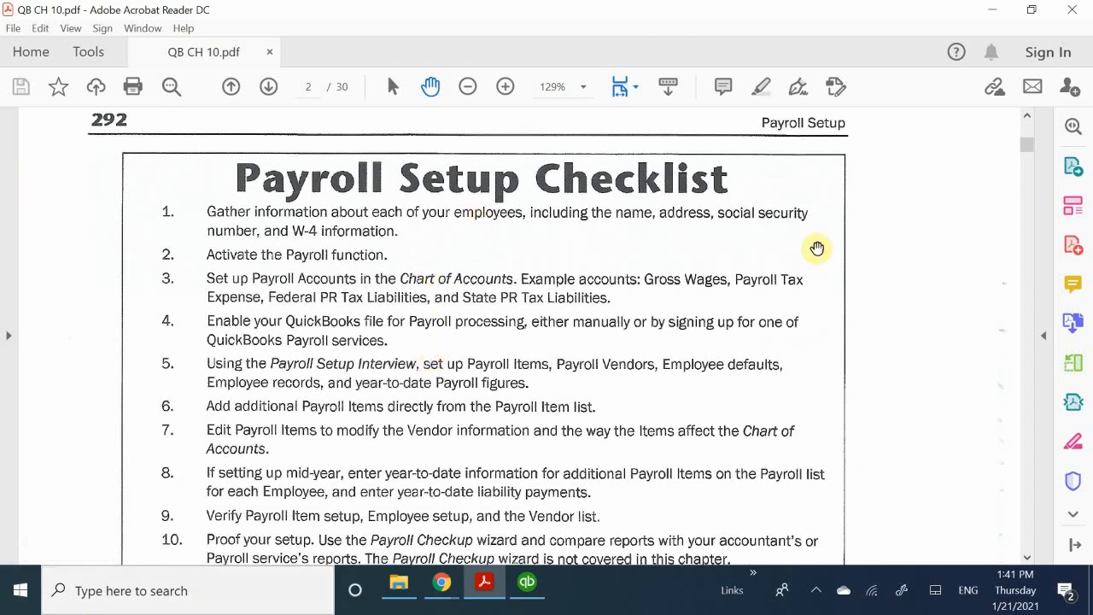
{"action": "scroll", "coordinate": [410, 333], "scroll_direction": "up", "scroll_amount": 1}
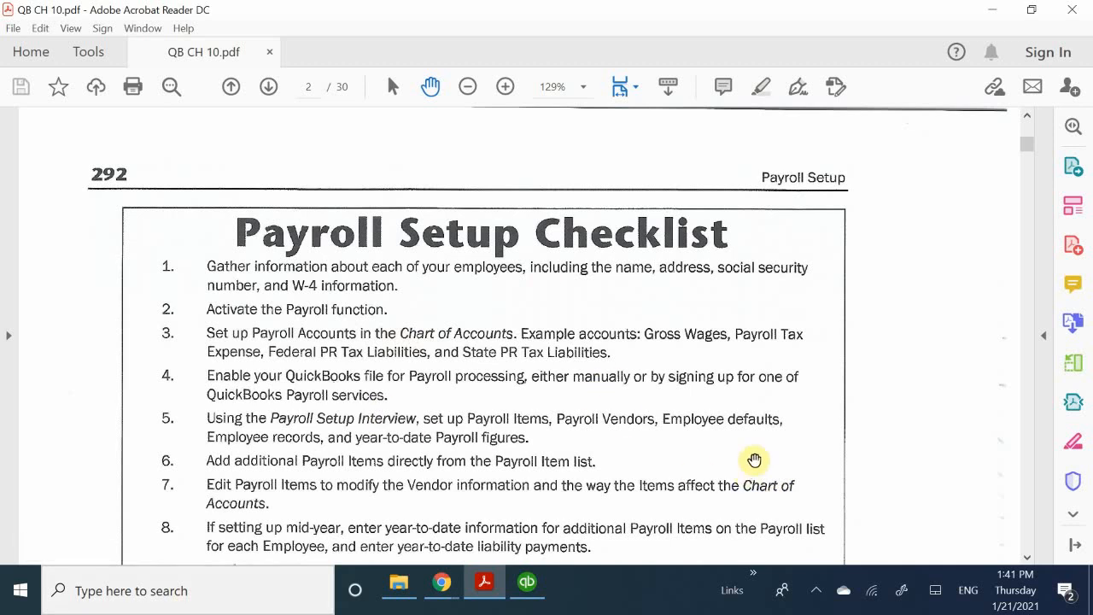
{"action": "scroll", "coordinate": [754, 460], "scroll_direction": "down", "scroll_amount": 4}
{"action": "scroll", "coordinate": [754, 460], "scroll_direction": "up", "scroll_amount": 3}
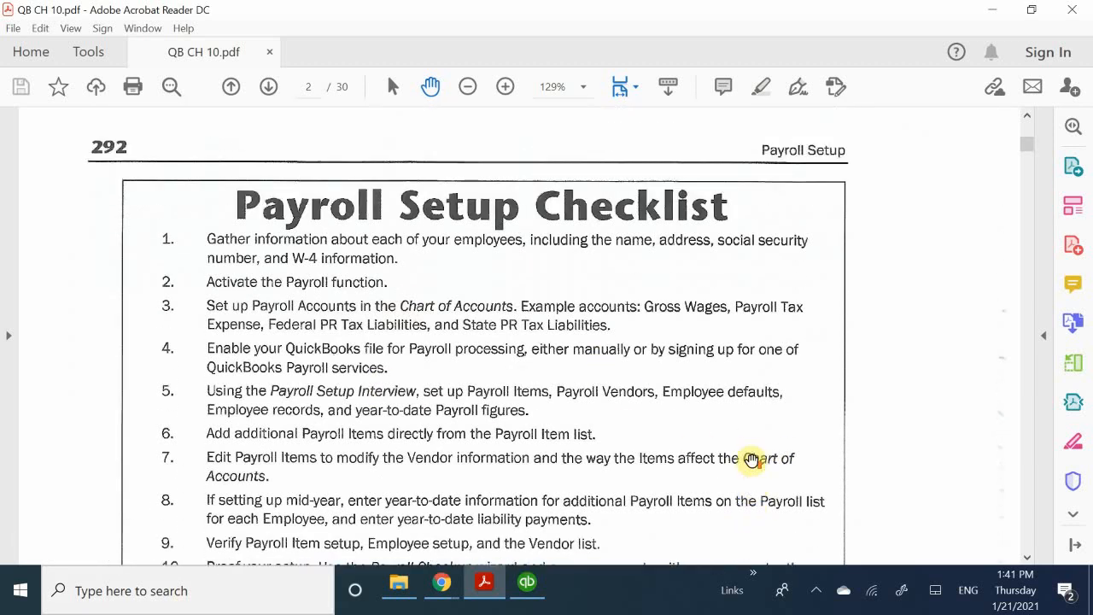
{"action": "scroll", "coordinate": [751, 460], "scroll_direction": "up", "scroll_amount": 2}
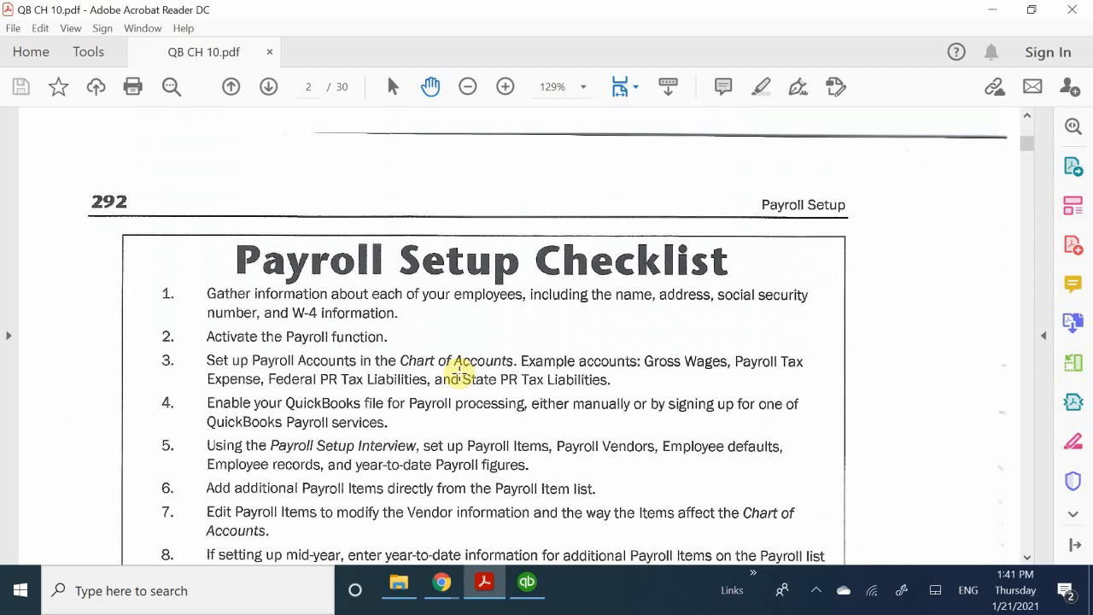
{"action": "scroll", "coordinate": [459, 373], "scroll_direction": "down", "scroll_amount": 10}
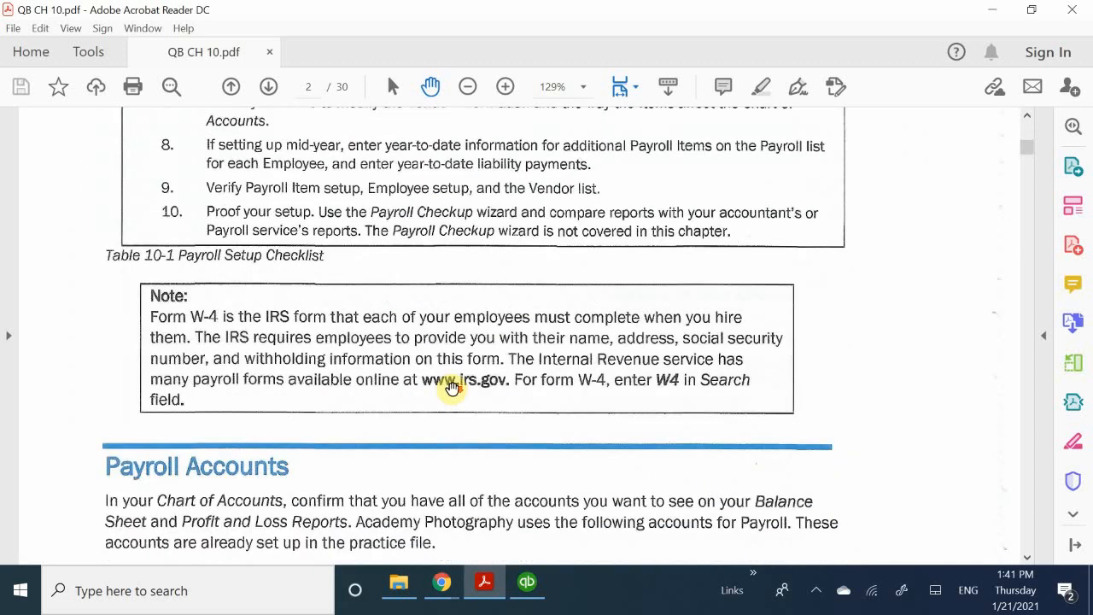
{"action": "scroll", "coordinate": [452, 387], "scroll_direction": "down", "scroll_amount": 6}
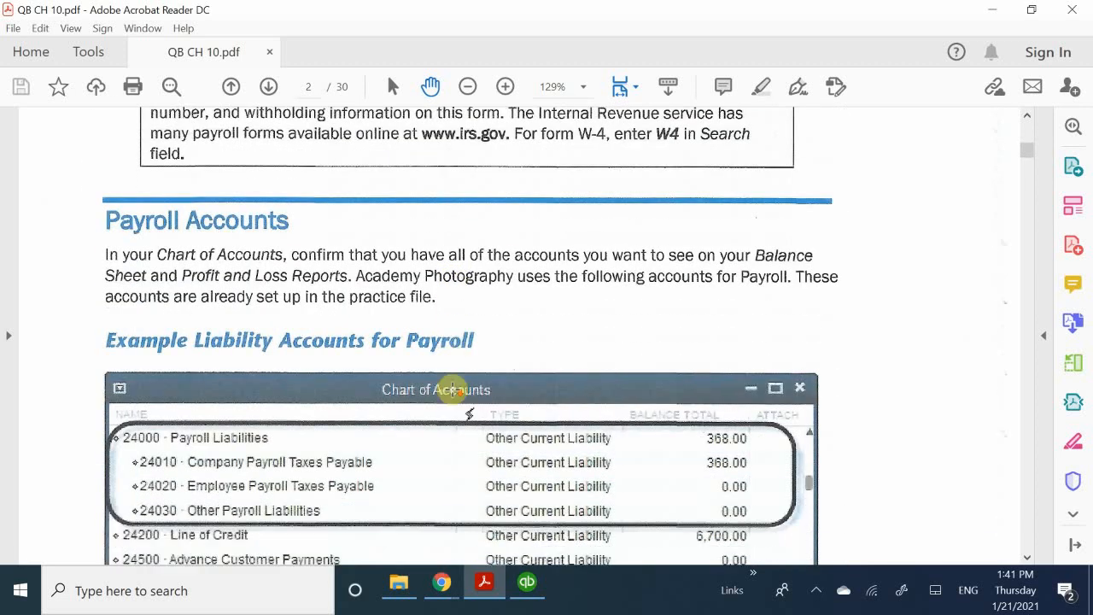
{"action": "scroll", "coordinate": [461, 393], "scroll_direction": "up", "scroll_amount": 1}
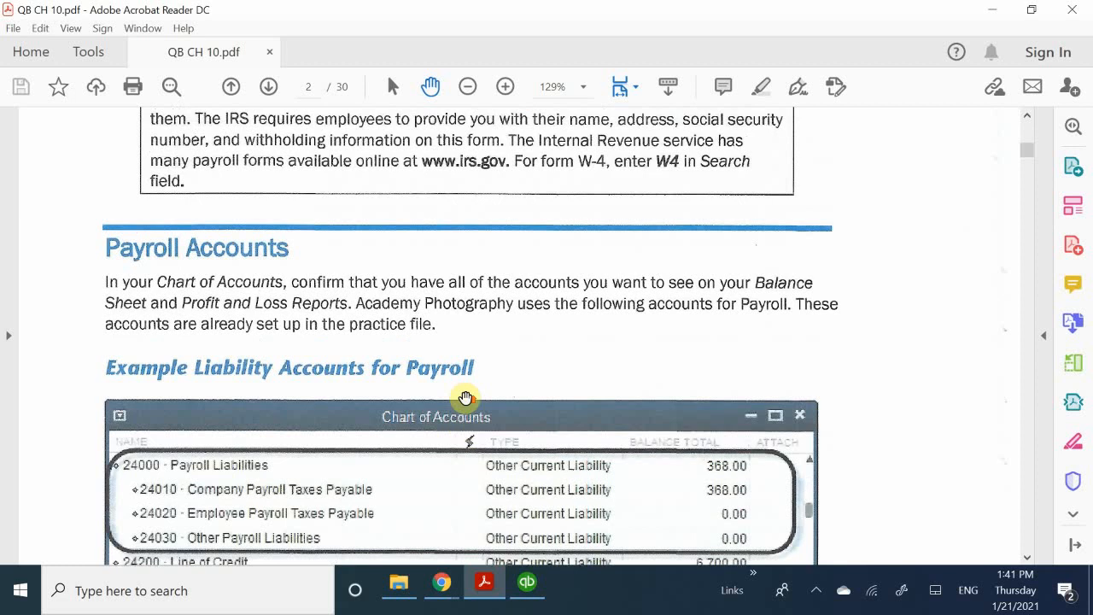
{"action": "scroll", "coordinate": [465, 397], "scroll_direction": "up", "scroll_amount": 4}
{"action": "scroll", "coordinate": [465, 397], "scroll_direction": "down", "scroll_amount": 4}
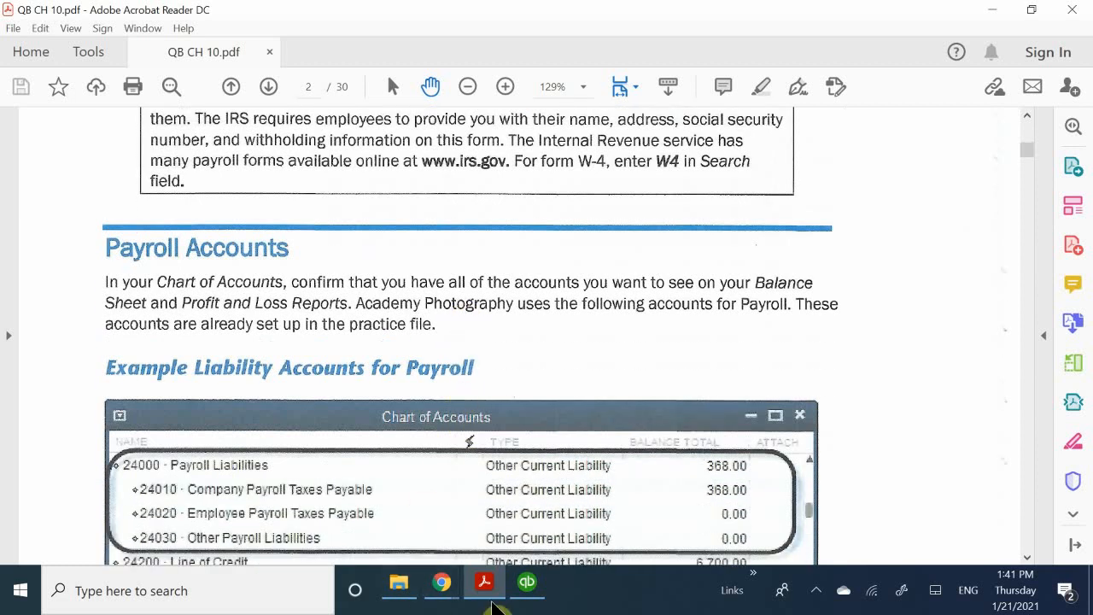
{"action": "scroll", "coordinate": [530, 451], "scroll_direction": "down", "scroll_amount": 2}
{"action": "scroll", "coordinate": [529, 452], "scroll_direction": "down", "scroll_amount": 2}
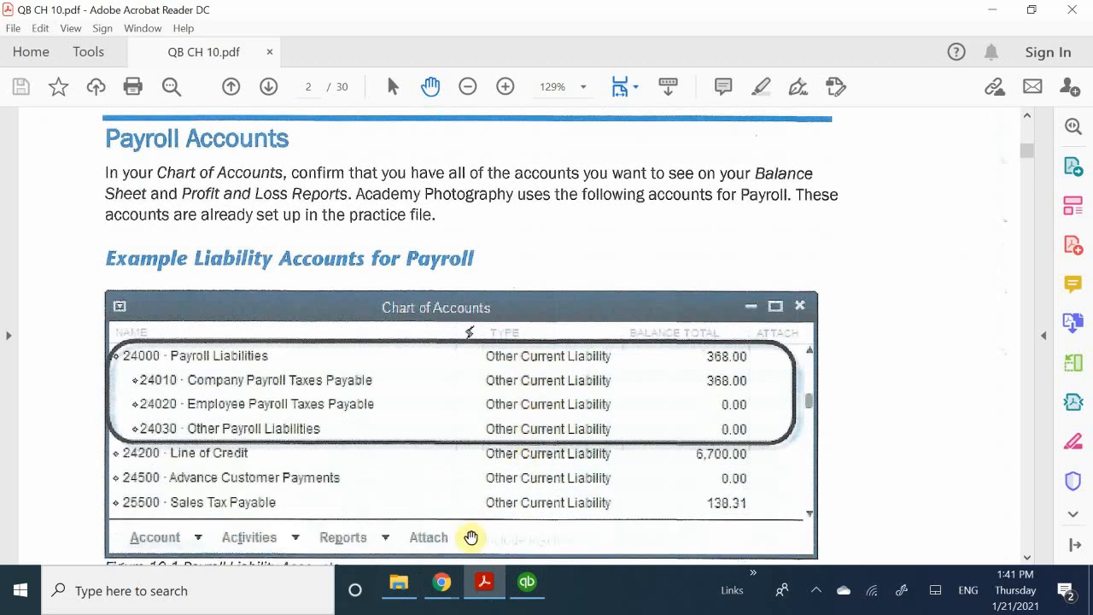
- Bring the Academy Photography file forward and open its Chart of Accounts
{"action": "left_click", "coordinate": [527, 583]}
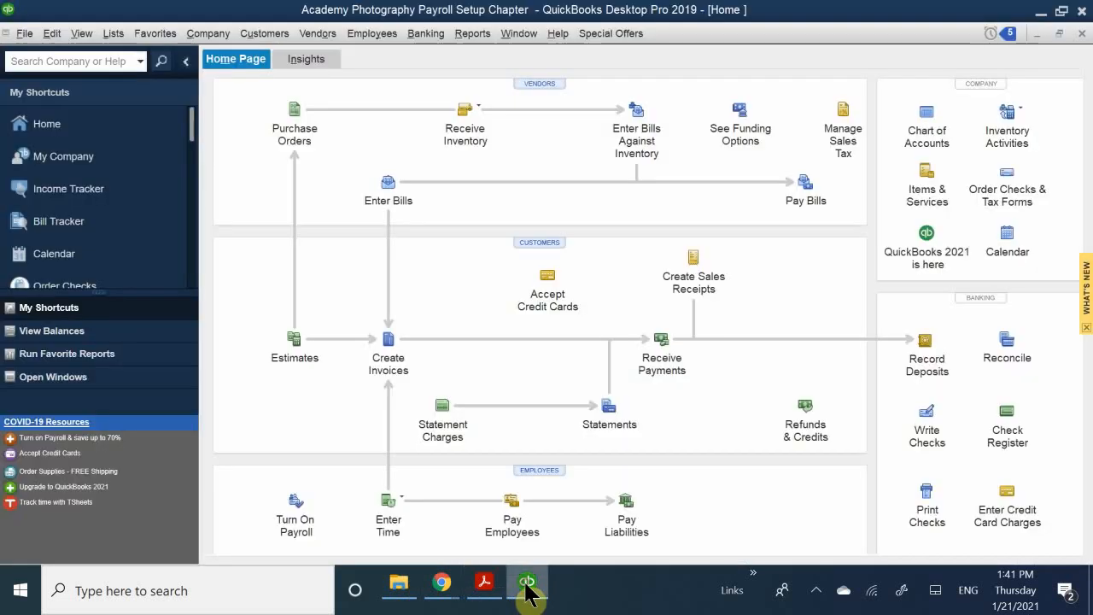
{"action": "left_click", "coordinate": [920, 123]}
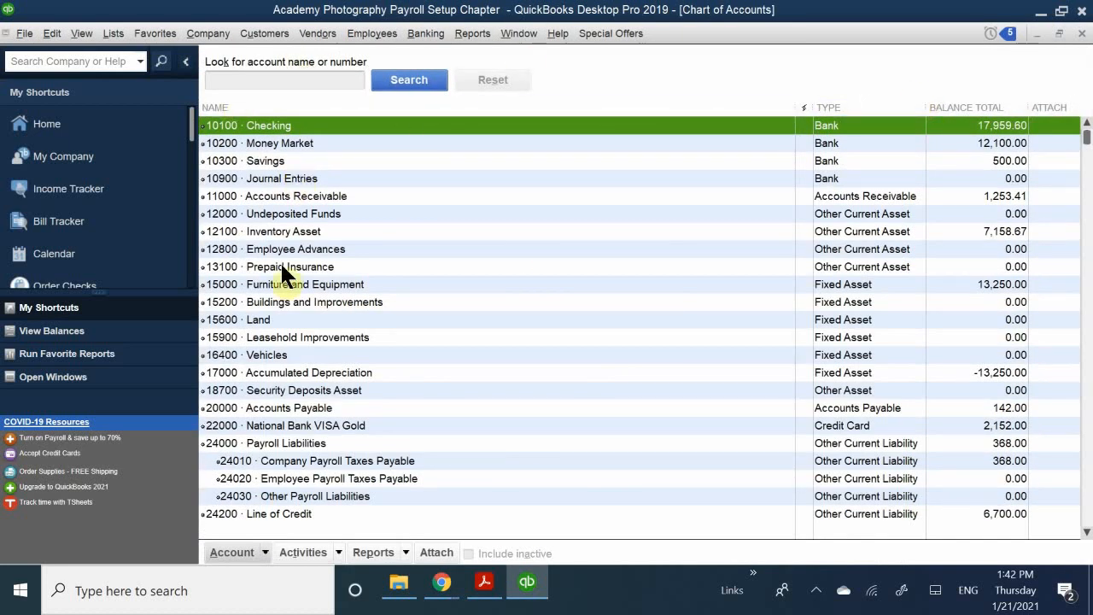
- Scroll the Chart of Accounts down and select the 65000 Payroll Expenses account
{"action": "scroll", "coordinate": [359, 315], "scroll_direction": "down", "scroll_amount": 10}
{"action": "scroll", "coordinate": [338, 342], "scroll_direction": "down", "scroll_amount": 4}
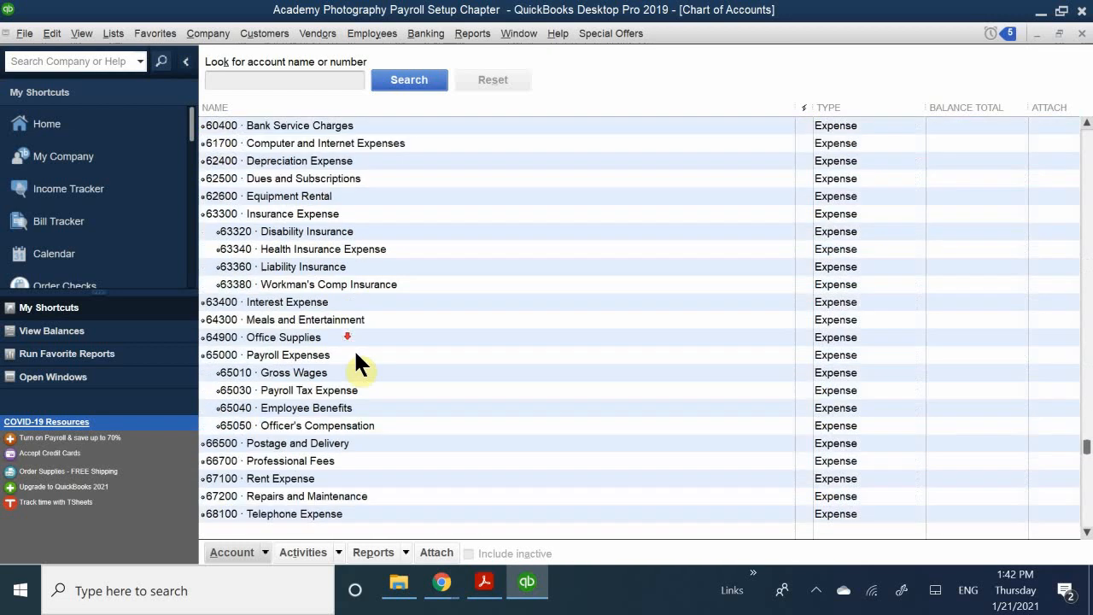
{"action": "scroll", "coordinate": [341, 372], "scroll_direction": "up", "scroll_amount": 2}
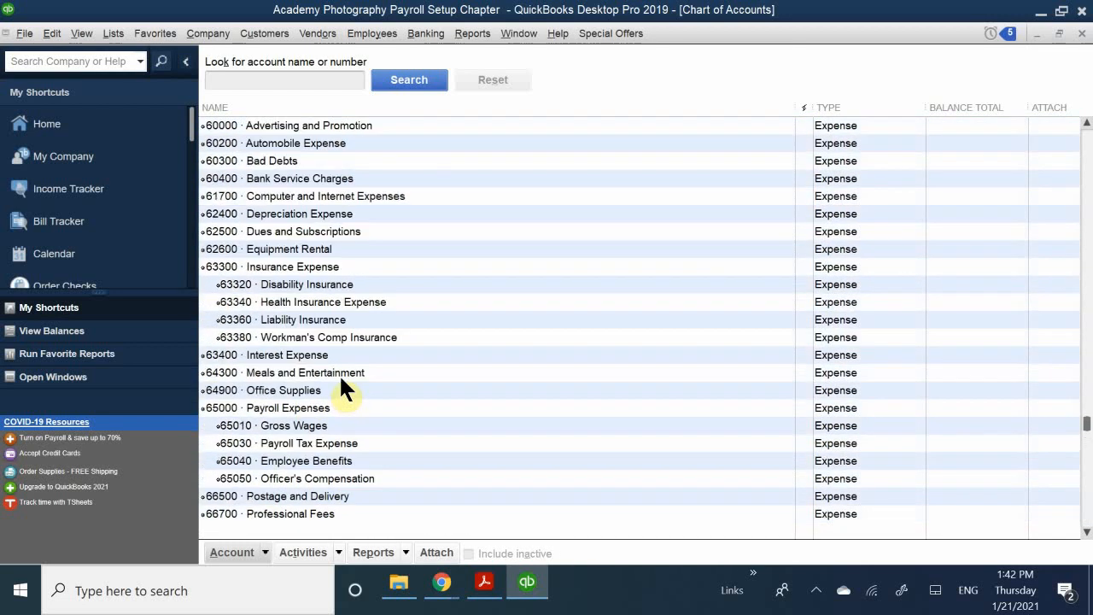
{"action": "left_click", "coordinate": [288, 408]}
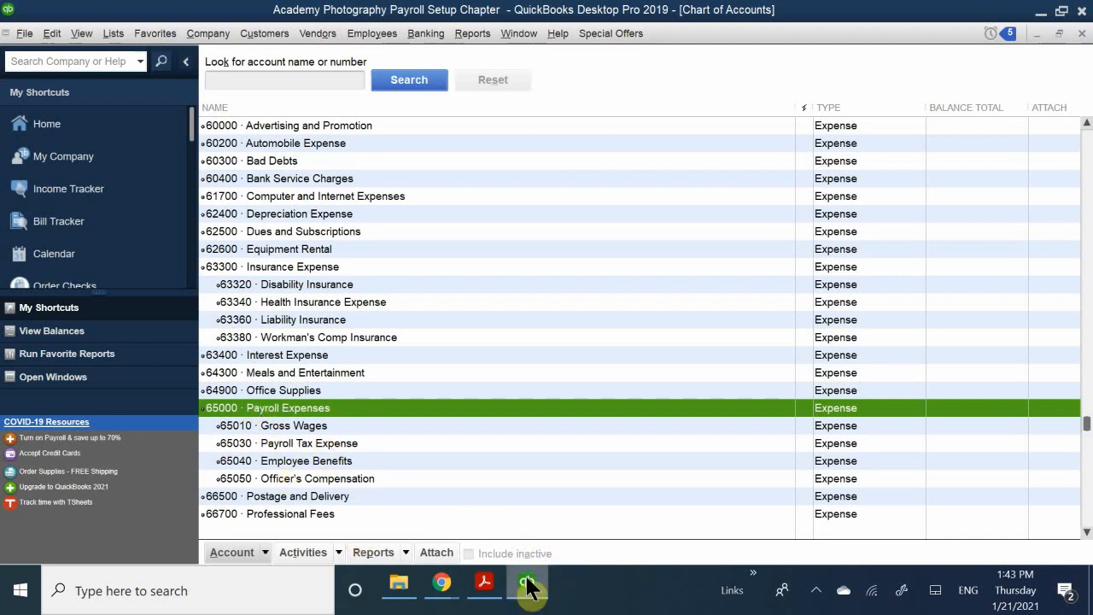
{"action": "mouse_move", "coordinate": [490, 588]}
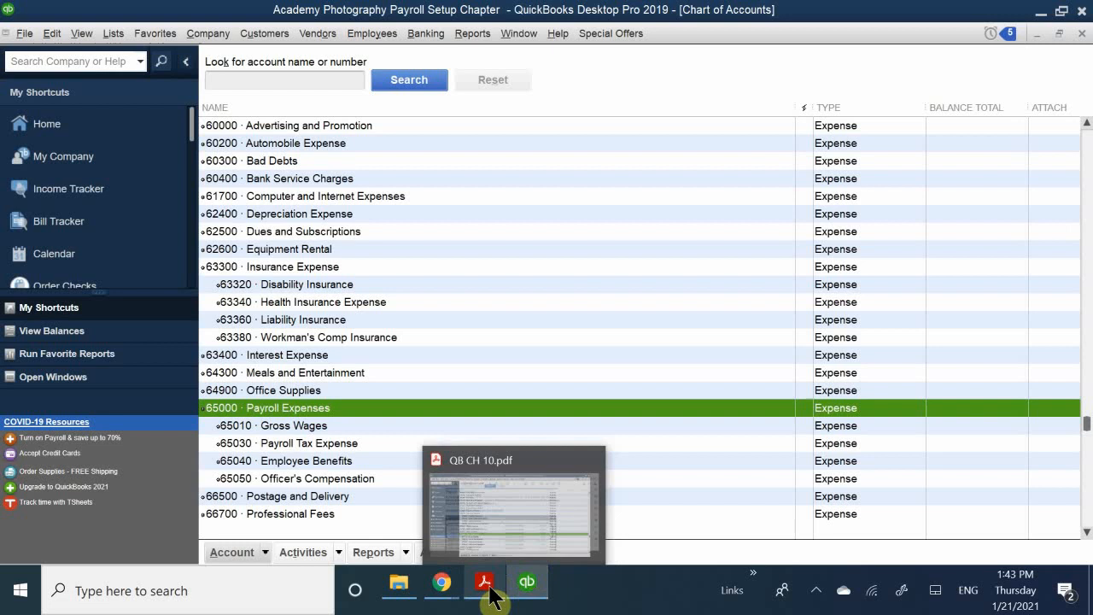
- Read page 3's Figure 10-3 expense accounts and Payroll Items section, then return to QuickBooks
{"action": "left_click", "coordinate": [497, 527]}
{"action": "scroll", "coordinate": [499, 529], "scroll_direction": "down", "scroll_amount": 10}
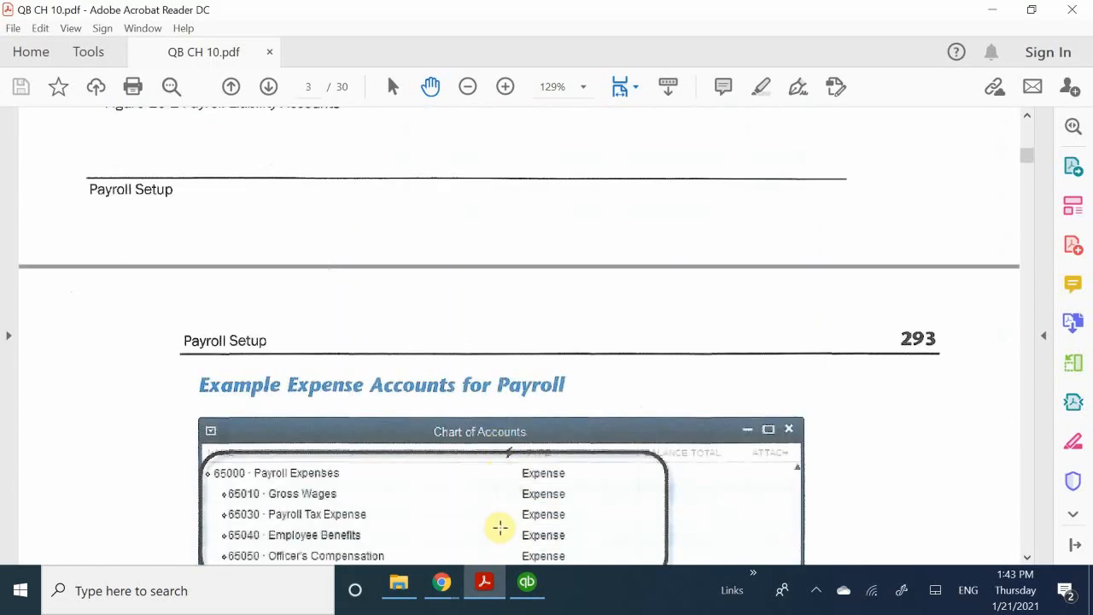
{"action": "scroll", "coordinate": [499, 527], "scroll_direction": "down", "scroll_amount": 2}
{"action": "scroll", "coordinate": [499, 527], "scroll_direction": "down", "scroll_amount": 1}
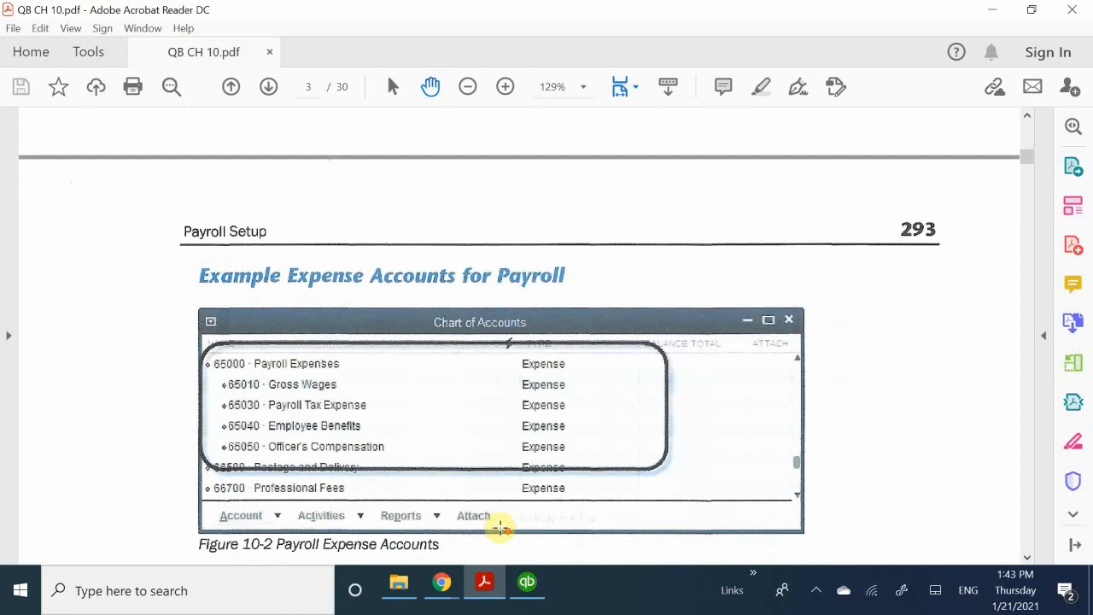
{"action": "scroll", "coordinate": [499, 527], "scroll_direction": "up", "scroll_amount": 5}
{"action": "scroll", "coordinate": [500, 527], "scroll_direction": "down", "scroll_amount": 4}
{"action": "scroll", "coordinate": [500, 527], "scroll_direction": "down", "scroll_amount": 3}
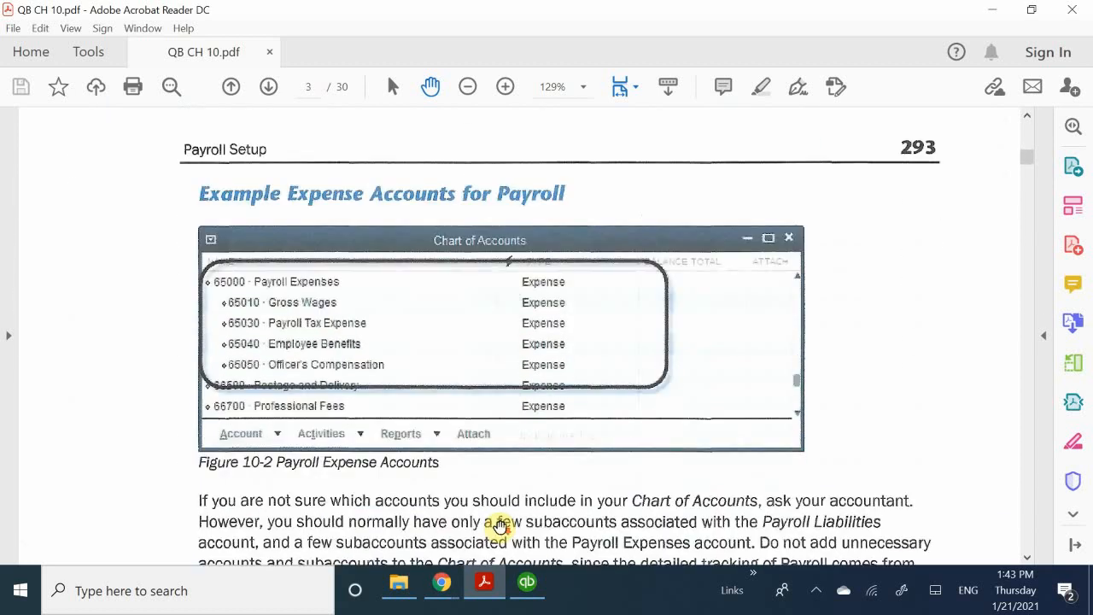
{"action": "scroll", "coordinate": [500, 527], "scroll_direction": "up", "scroll_amount": 1}
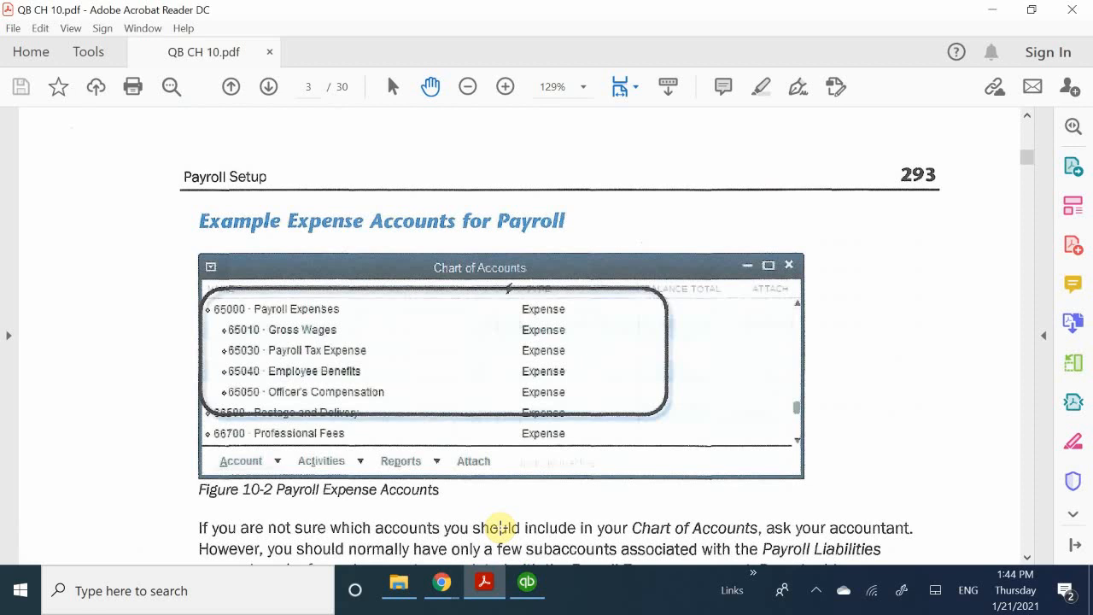
{"action": "scroll", "coordinate": [500, 527], "scroll_direction": "down", "scroll_amount": 2}
{"action": "scroll", "coordinate": [500, 527], "scroll_direction": "up", "scroll_amount": 3}
{"action": "scroll", "coordinate": [500, 526], "scroll_direction": "up", "scroll_amount": 1}
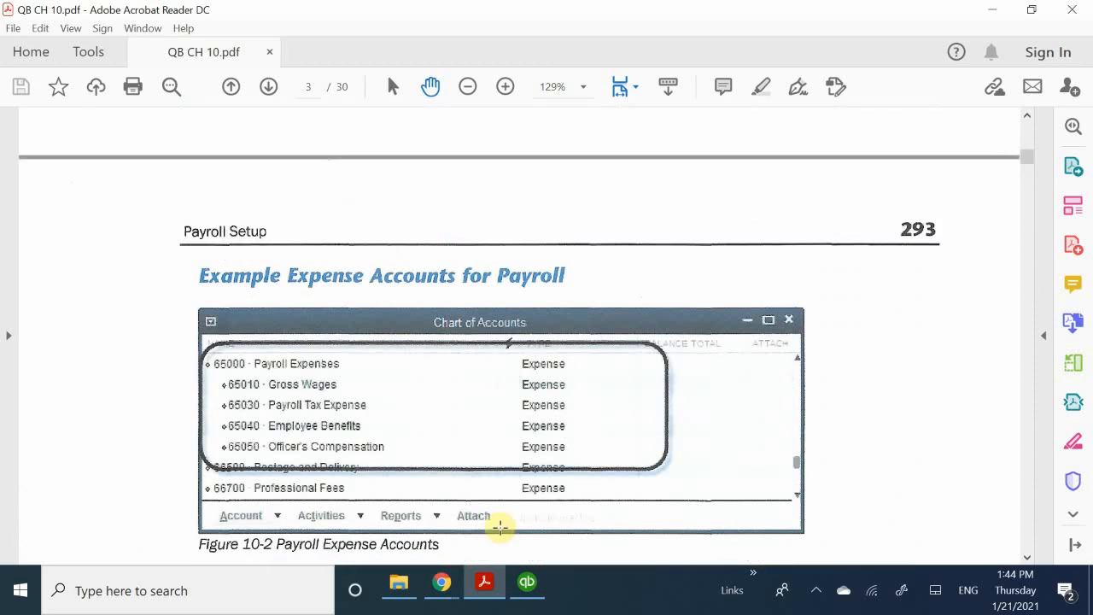
{"action": "scroll", "coordinate": [500, 526], "scroll_direction": "down", "scroll_amount": 5}
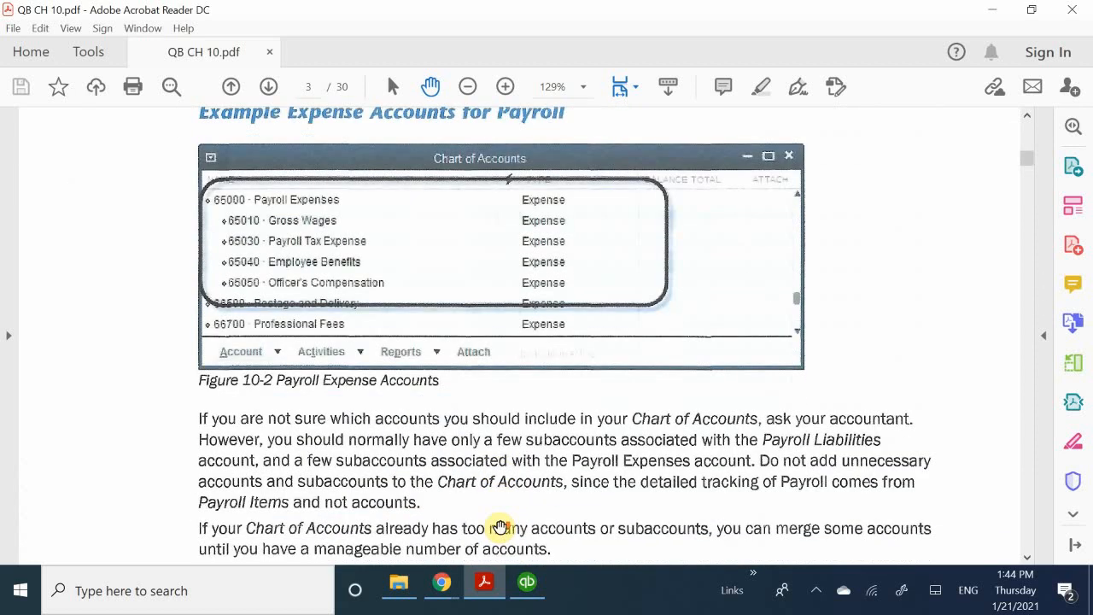
{"action": "scroll", "coordinate": [500, 526], "scroll_direction": "down", "scroll_amount": 8}
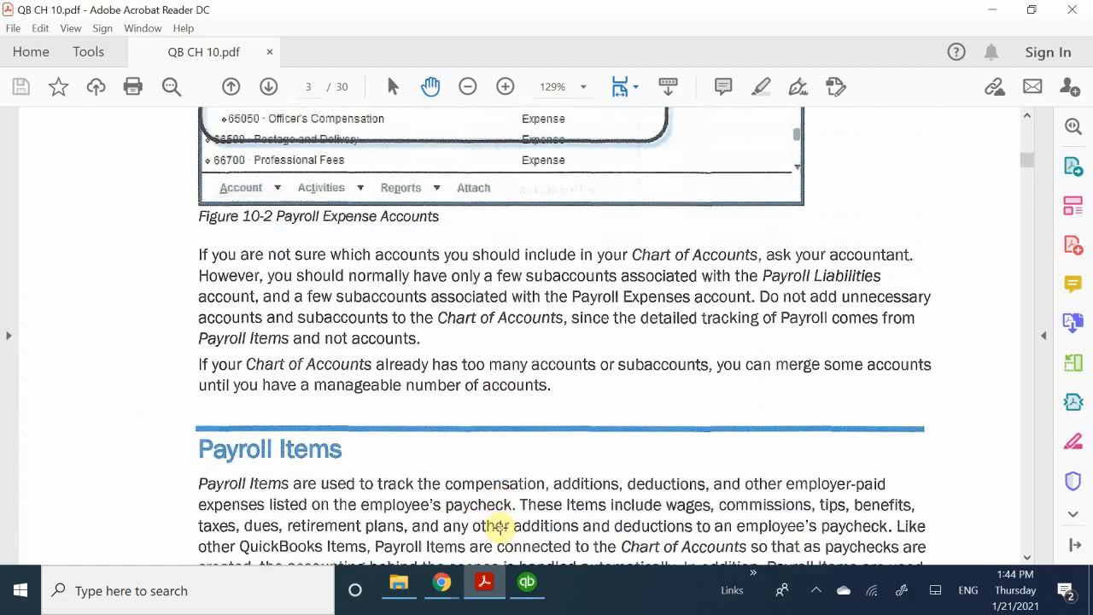
{"action": "scroll", "coordinate": [500, 527], "scroll_direction": "down", "scroll_amount": 6}
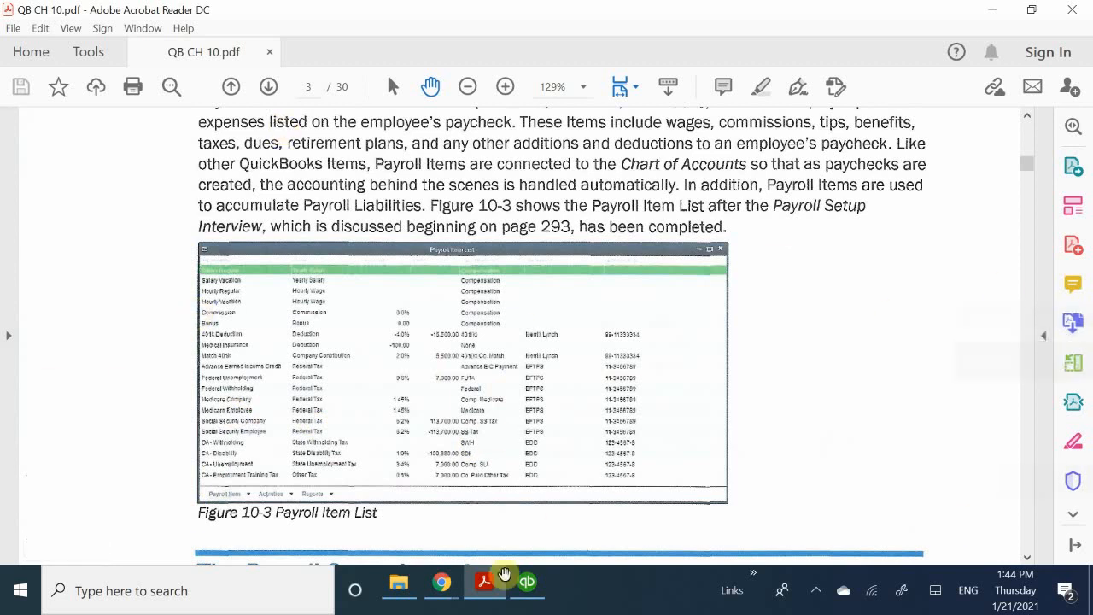
{"action": "left_click", "coordinate": [526, 584]}
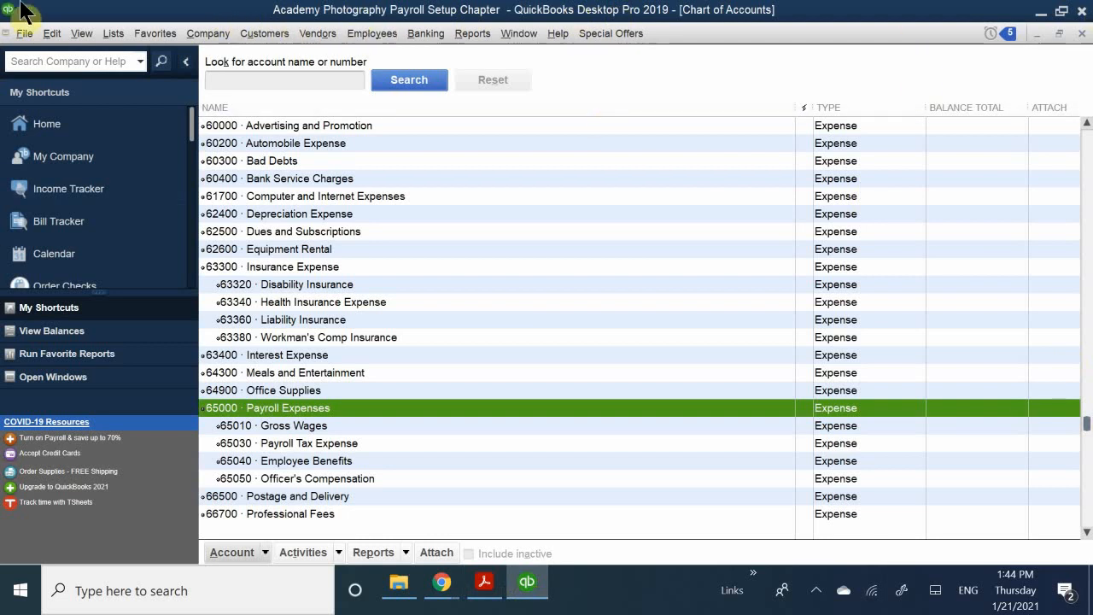
- Open the Payroll Item List from Lists and edit the Federal Unemployment item
{"action": "left_click", "coordinate": [111, 34]}
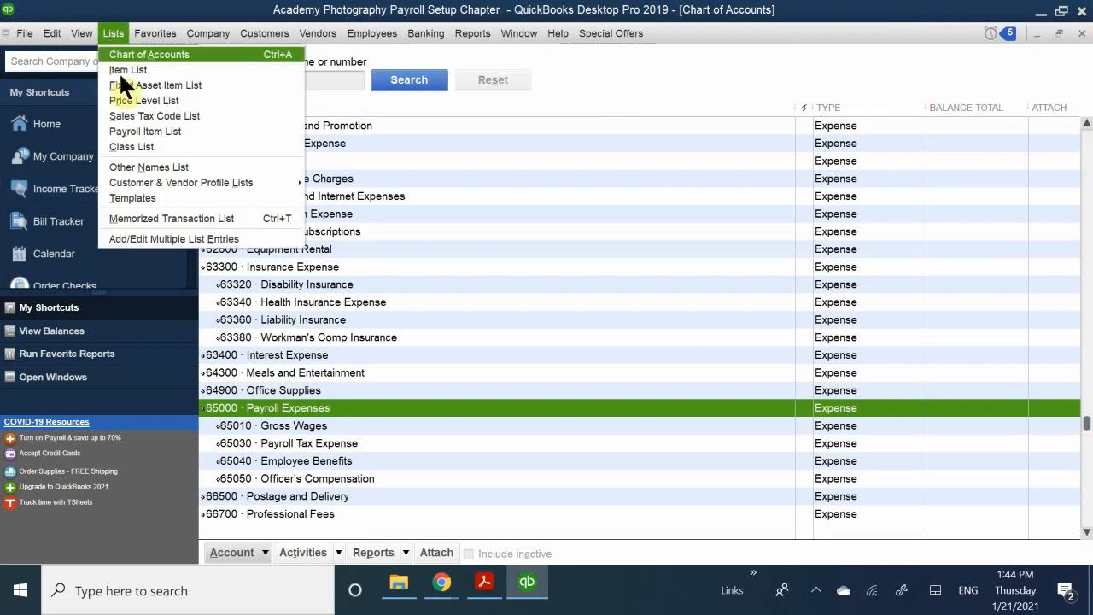
{"action": "left_click", "coordinate": [154, 130]}
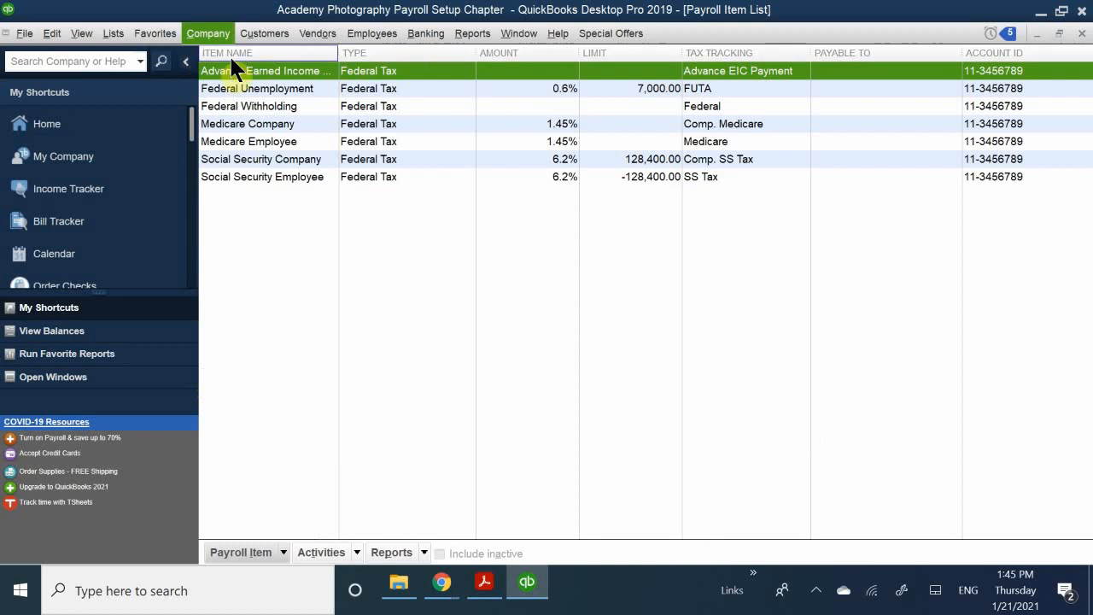
{"action": "double_click", "coordinate": [236, 86]}
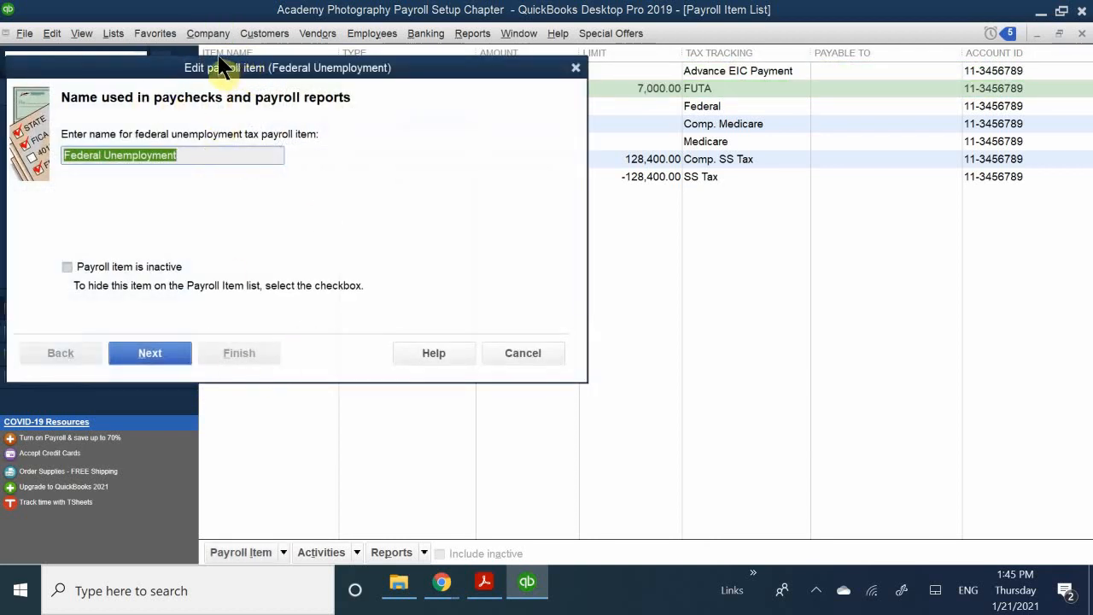
- Close the Federal Unemployment item editor without changes, then close the Payroll Item List
{"action": "left_click_drag", "start_coordinate": [219, 62], "coordinate": [474, 157]}
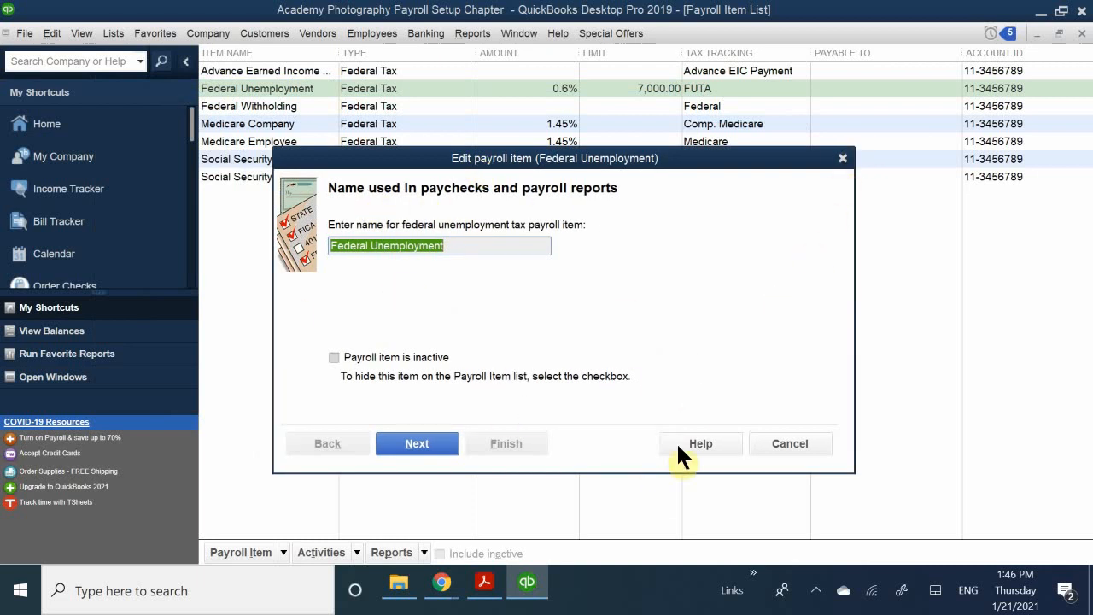
{"action": "left_click", "coordinate": [843, 160]}
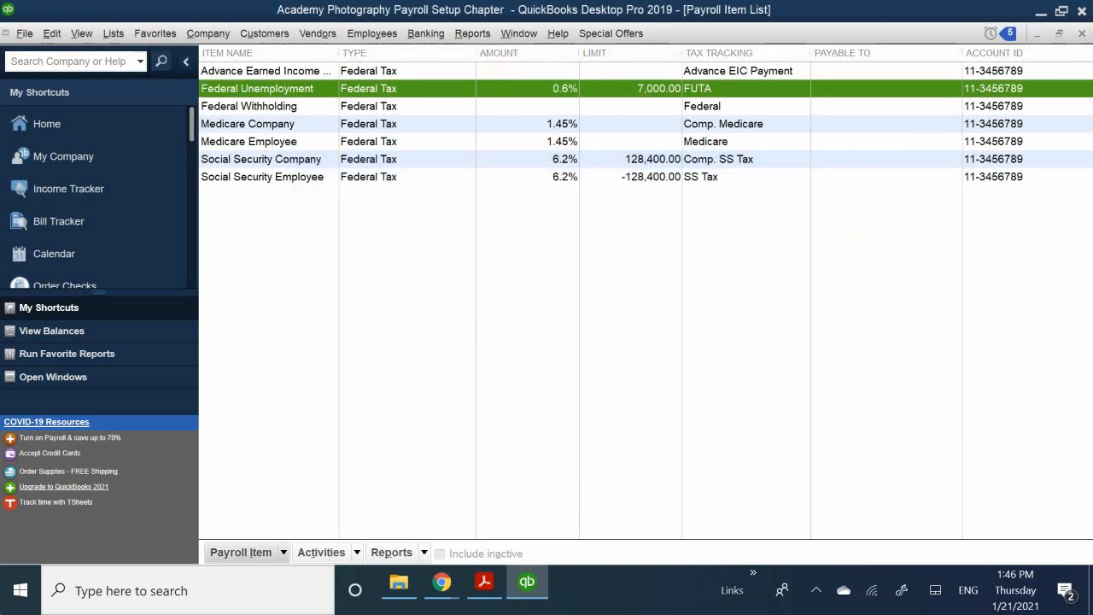
{"action": "left_click", "coordinate": [1078, 34]}
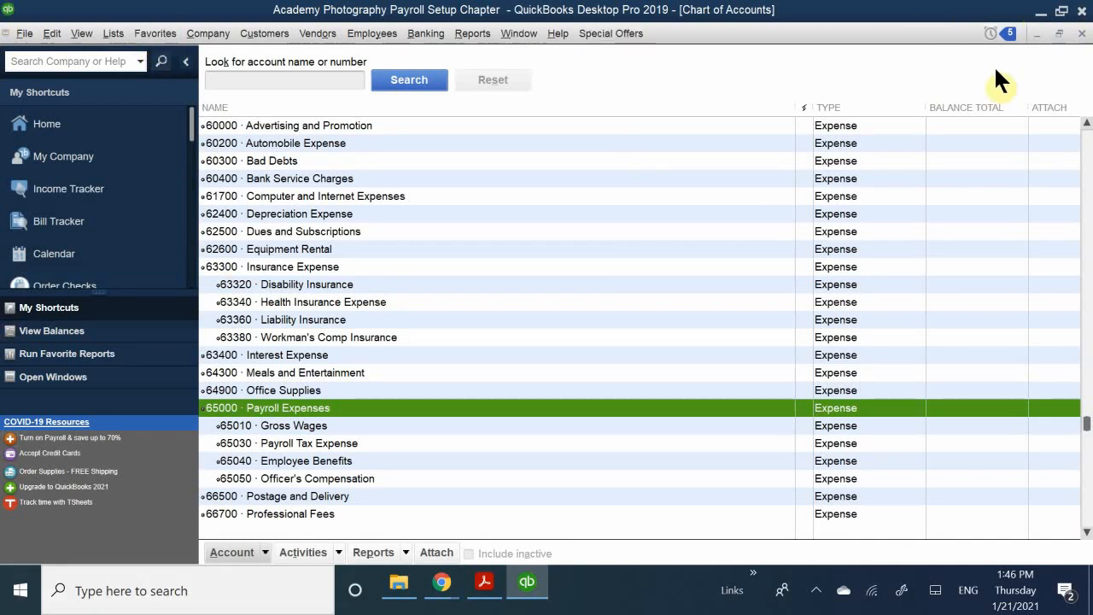
- Close the Chart of Accounts and start Pay Employees from the Home page
{"action": "left_click", "coordinate": [1081, 33]}
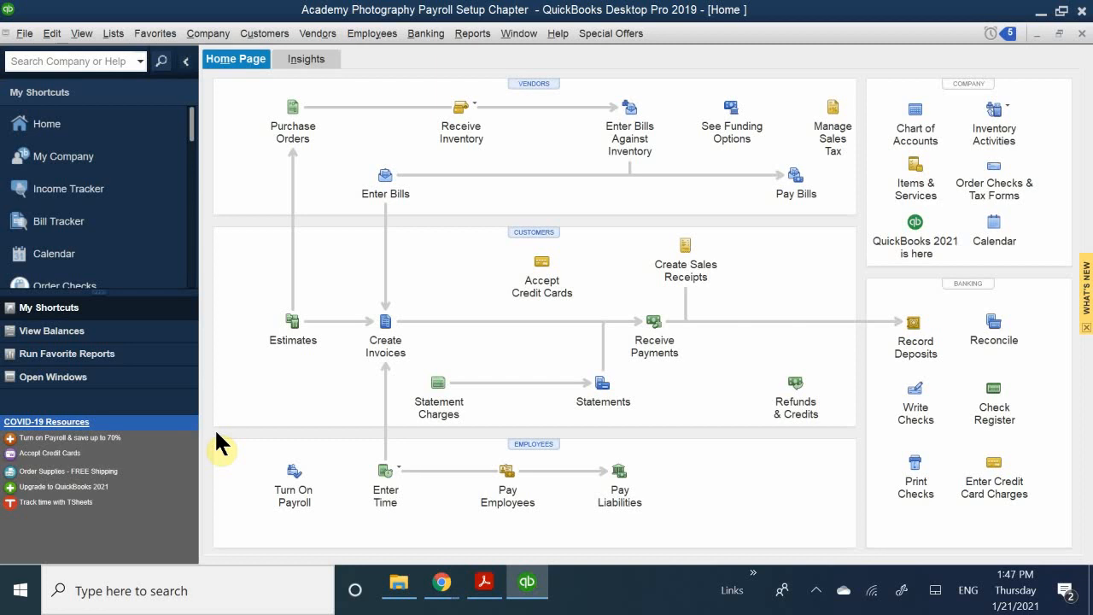
{"action": "left_click", "coordinate": [507, 479]}
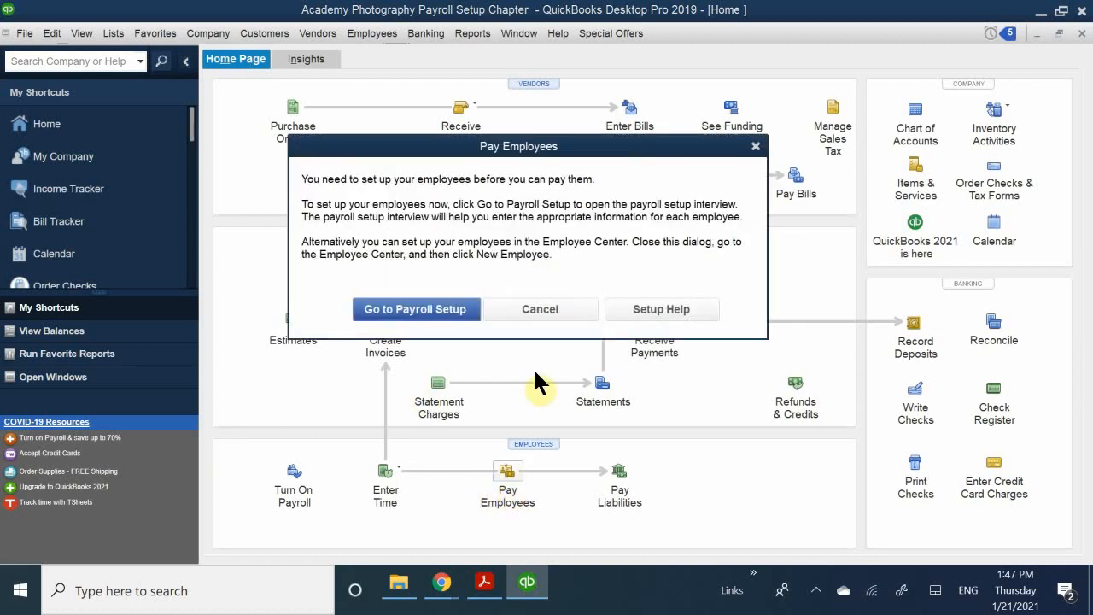
- Dismiss the notice that employees must be set up first, then open the Employee Center
{"action": "left_click_drag", "start_coordinate": [433, 152], "coordinate": [502, 275]}
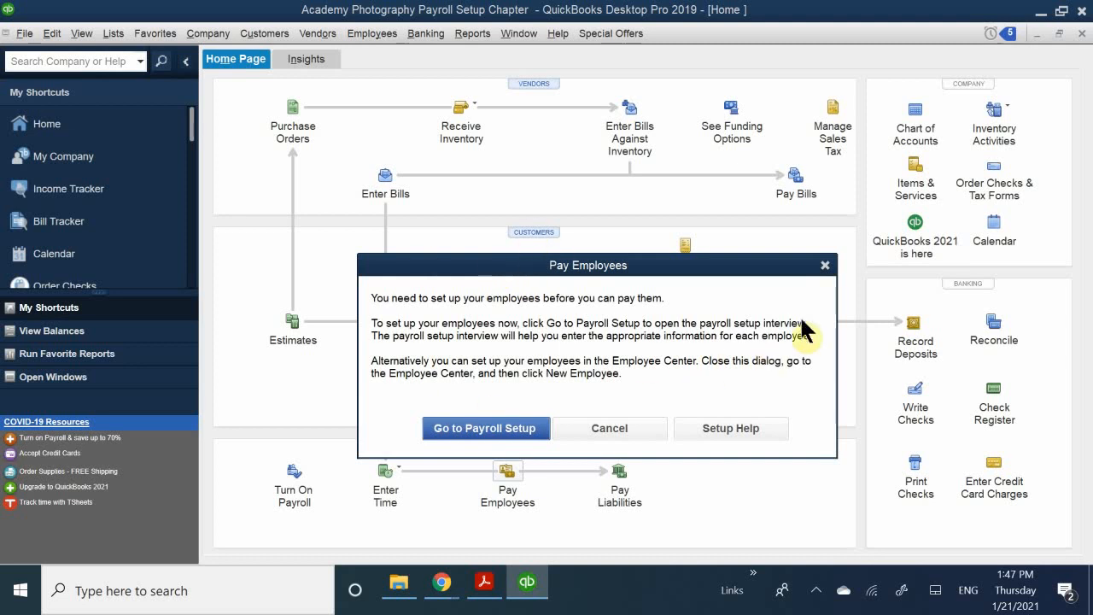
{"action": "left_click", "coordinate": [824, 266]}
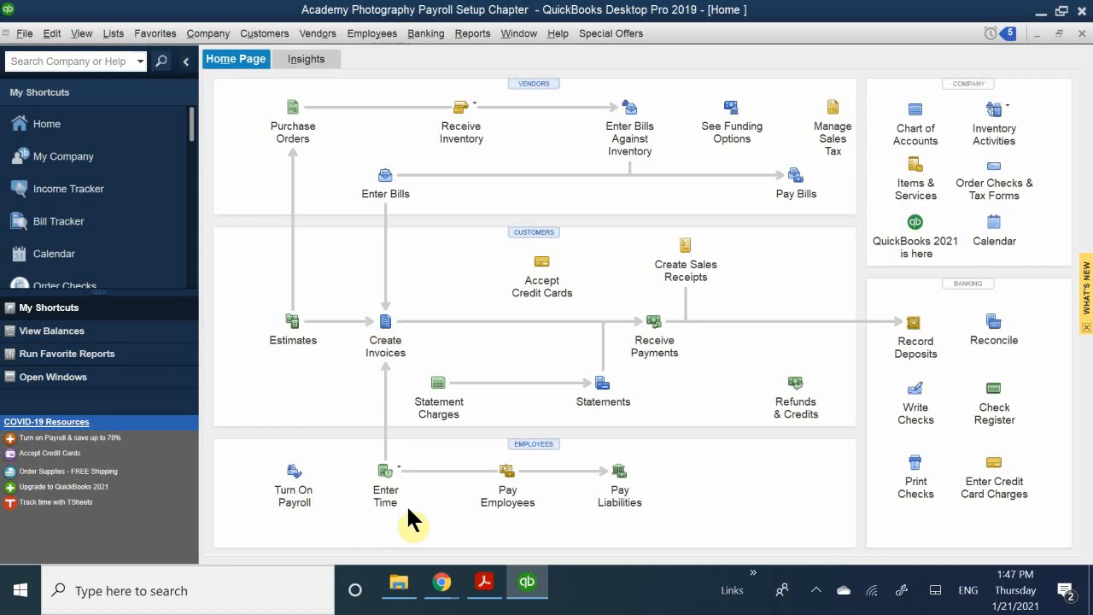
{"action": "left_click", "coordinate": [538, 442]}
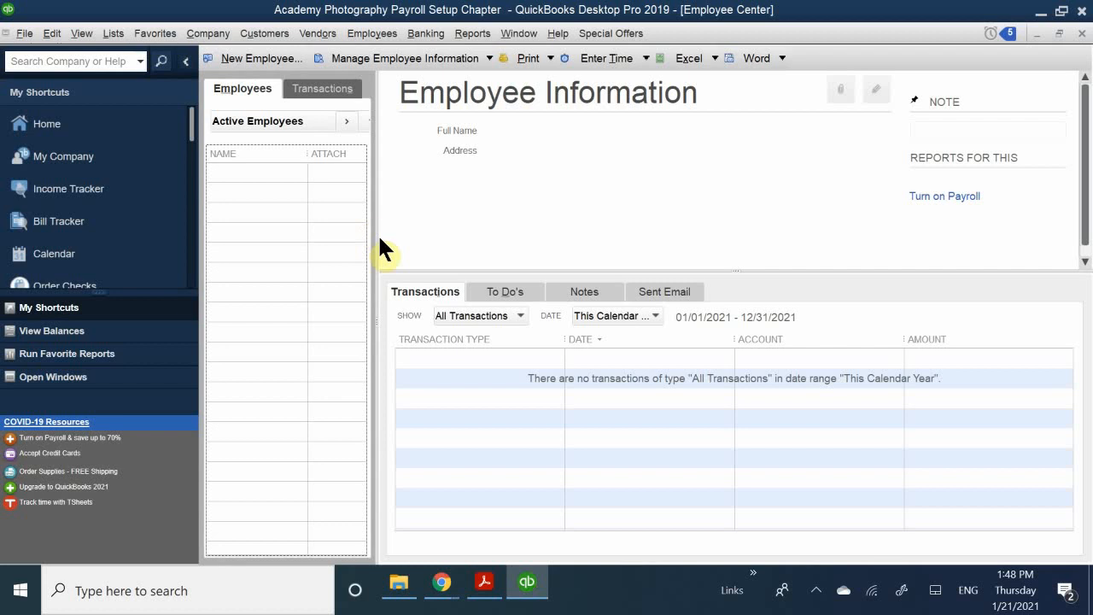
- Widen the empty Active Employees list pane, then close the Employee Center
{"action": "left_click_drag", "start_coordinate": [374, 236], "coordinate": [641, 232]}
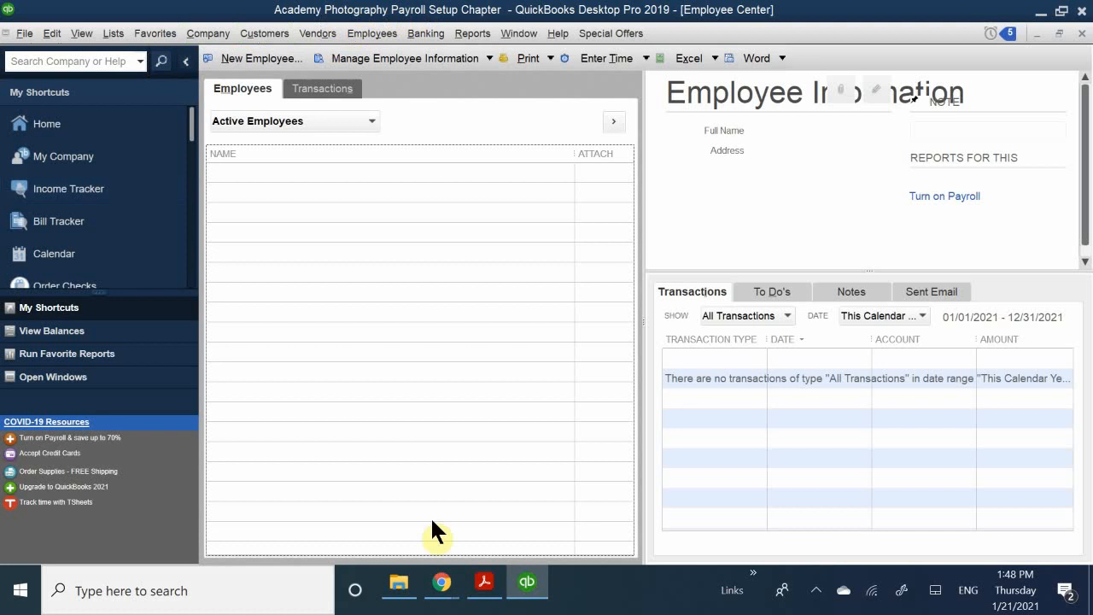
{"action": "left_click", "coordinate": [1082, 34]}
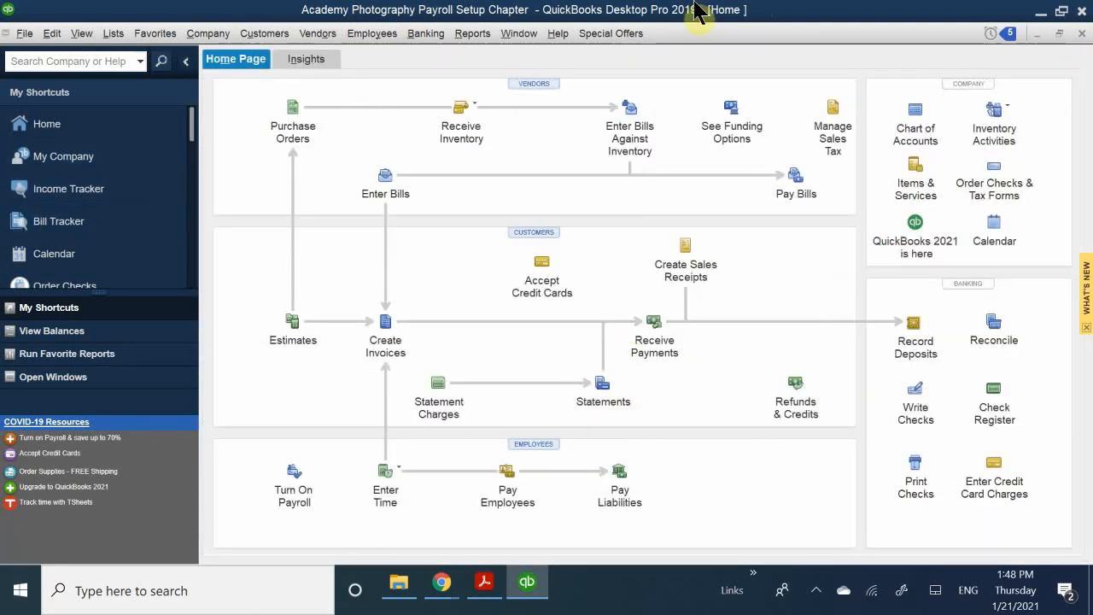
- Launch Payroll Setup from the Employees menu
{"action": "left_click", "coordinate": [352, 39]}
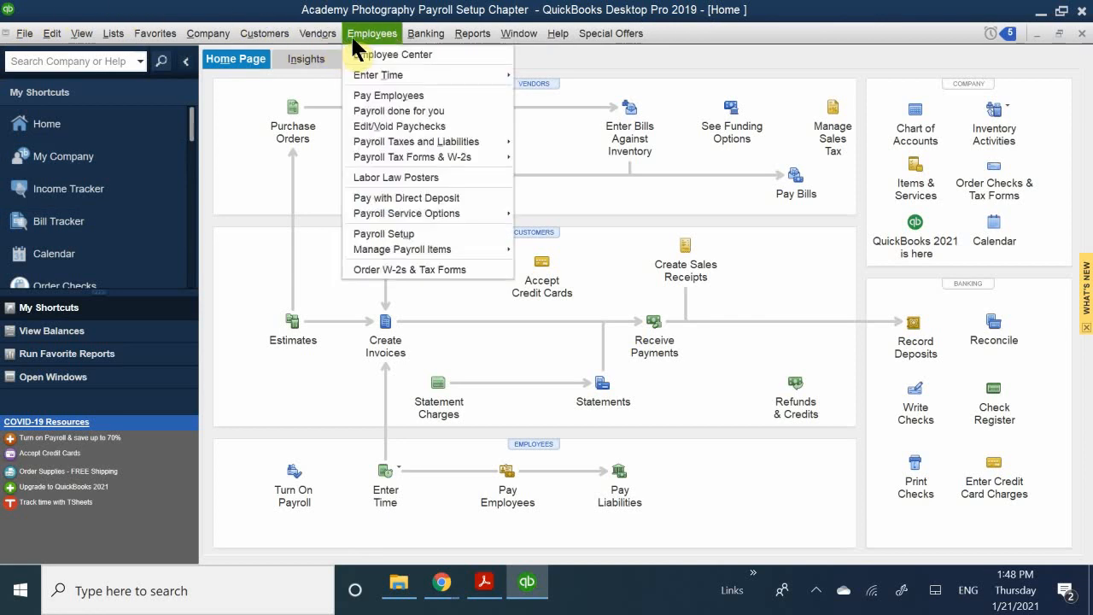
{"action": "left_click", "coordinate": [440, 232]}
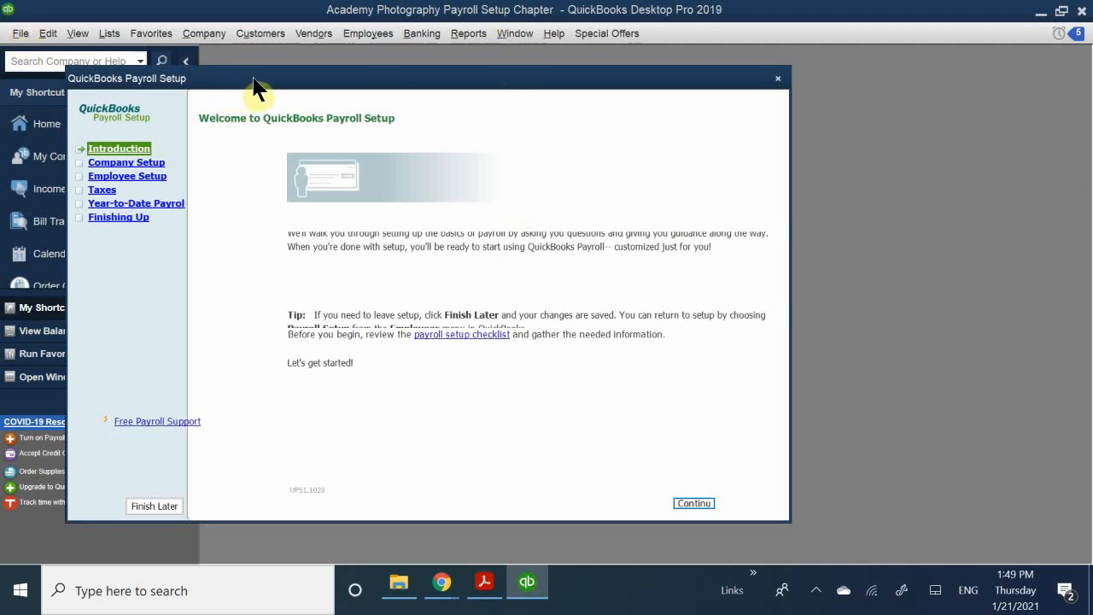
- Move the Payroll Setup window to the right on screen
{"action": "left_click_drag", "start_coordinate": [251, 81], "coordinate": [395, 60]}
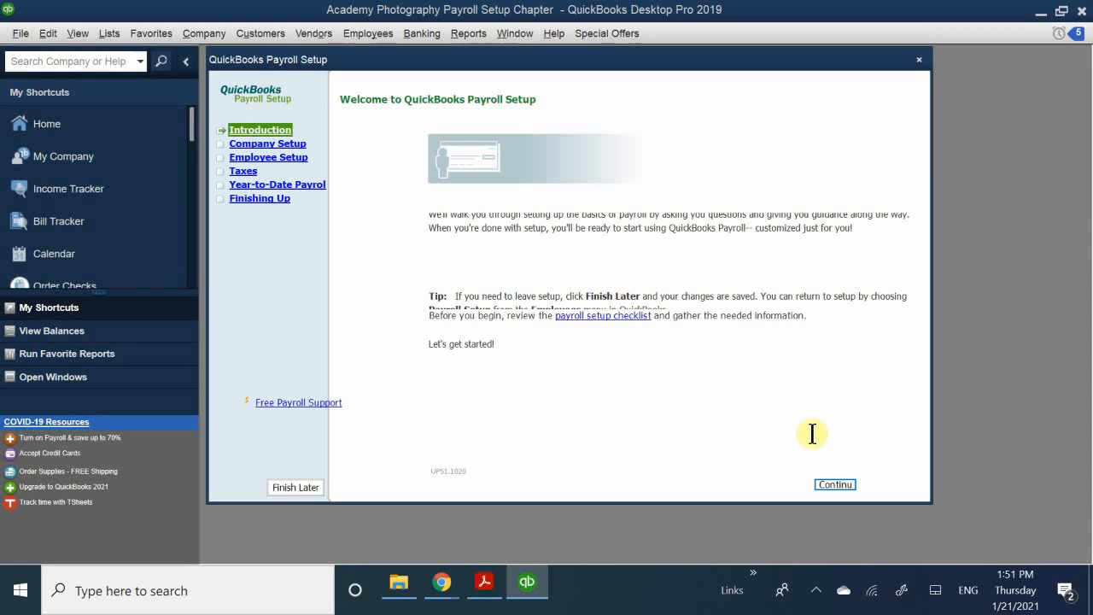
- Continue through Payroll Setup to the compensation choices and tick Salary
{"action": "left_click", "coordinate": [841, 488]}
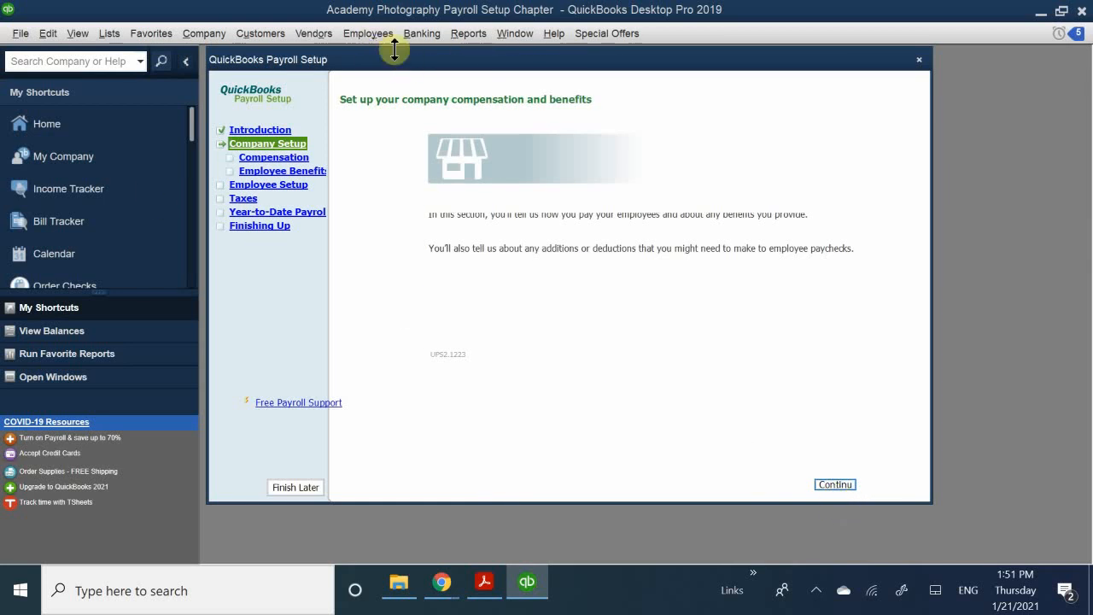
{"action": "left_click_drag", "start_coordinate": [364, 67], "coordinate": [385, 81]}
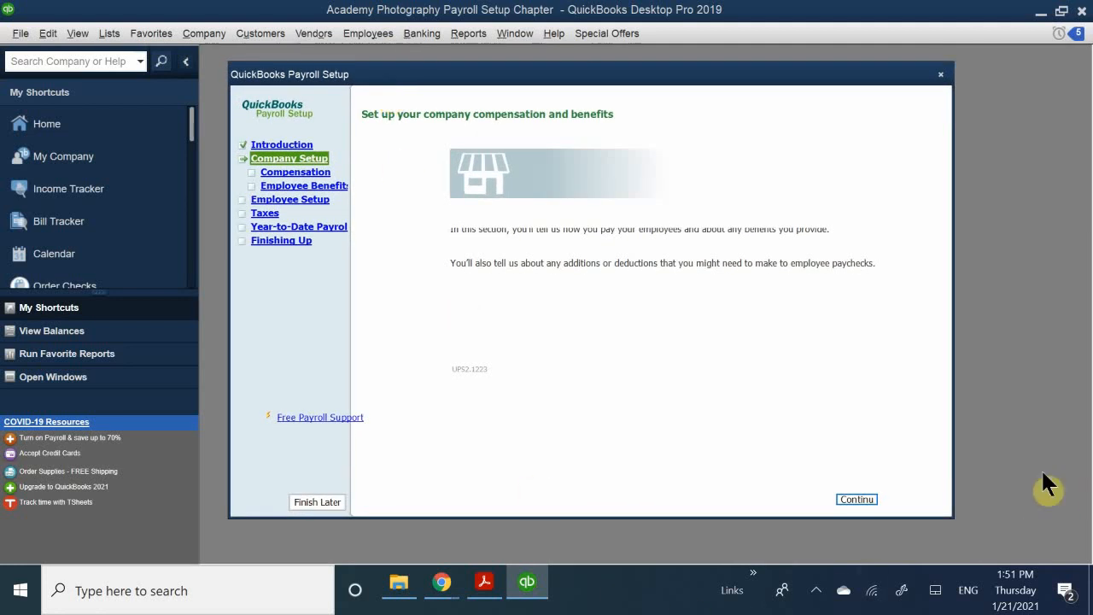
{"action": "left_click", "coordinate": [845, 497]}
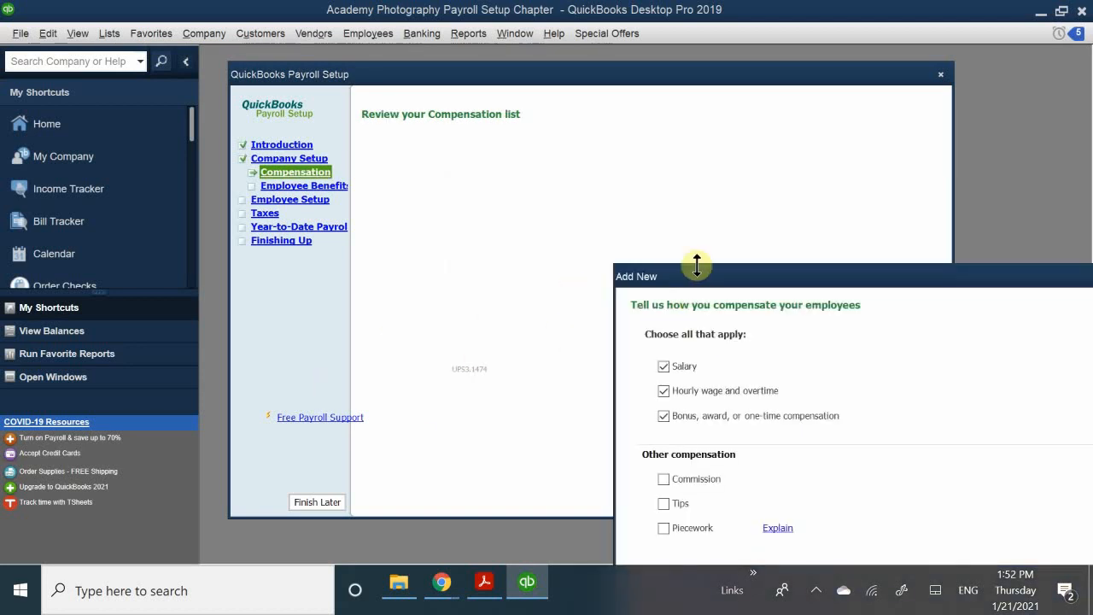
{"action": "left_click_drag", "start_coordinate": [696, 276], "coordinate": [455, 114]}
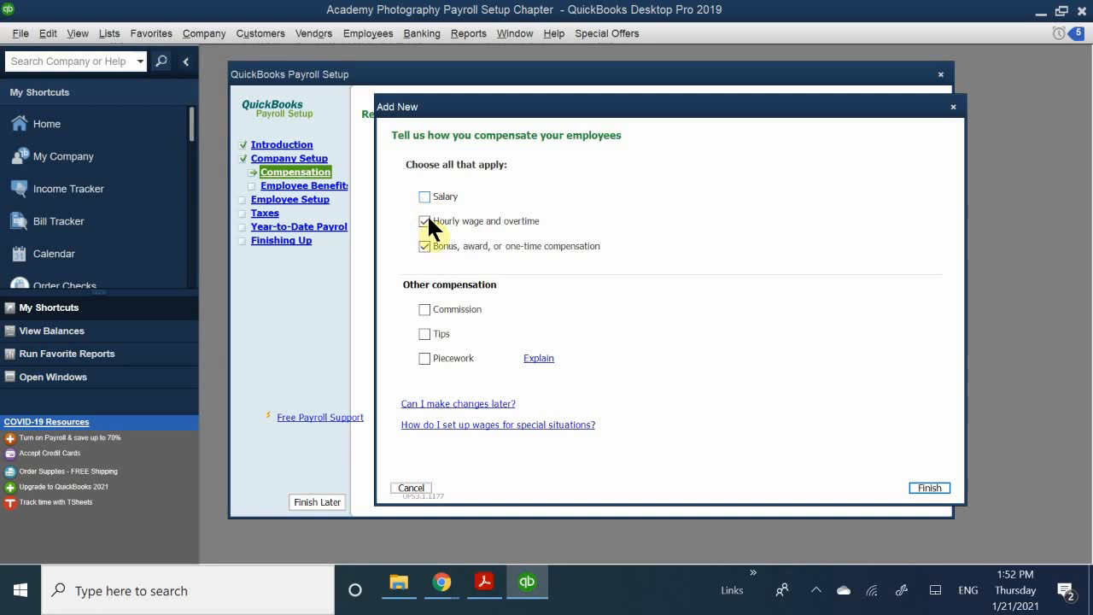
{"action": "left_click", "coordinate": [425, 198]}
- Tick Commission under Other compensation and continue to the commission details page
{"action": "left_click", "coordinate": [462, 311]}
{"action": "left_click", "coordinate": [926, 488]}
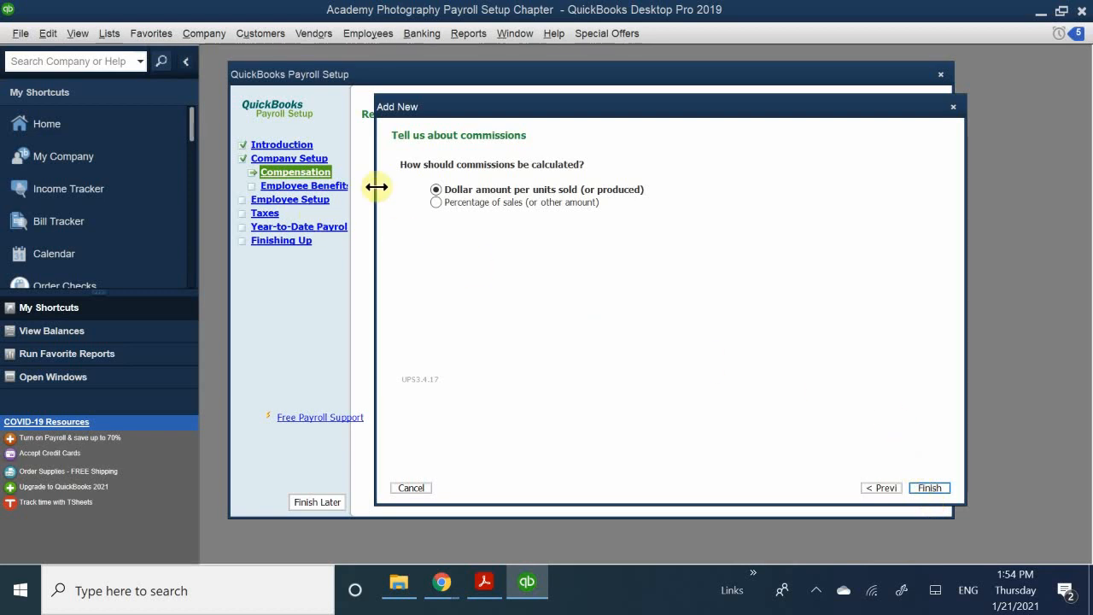
- Set commissions to 'Percentage of sales (or other amount)' and finish adding the item
{"action": "left_click_drag", "start_coordinate": [533, 110], "coordinate": [522, 259]}
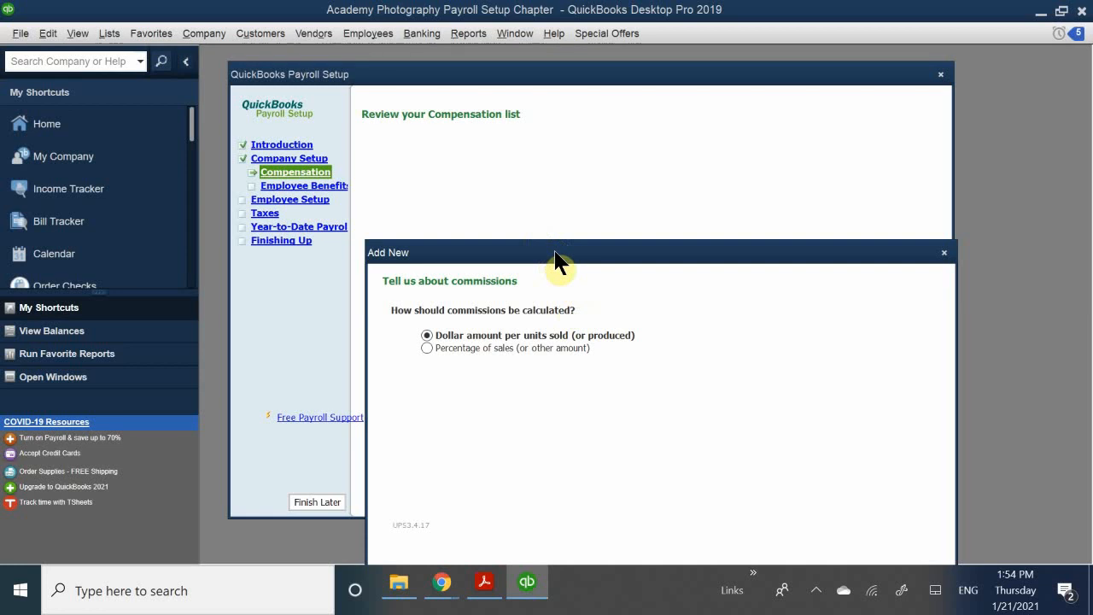
{"action": "left_click_drag", "start_coordinate": [573, 252], "coordinate": [590, 221]}
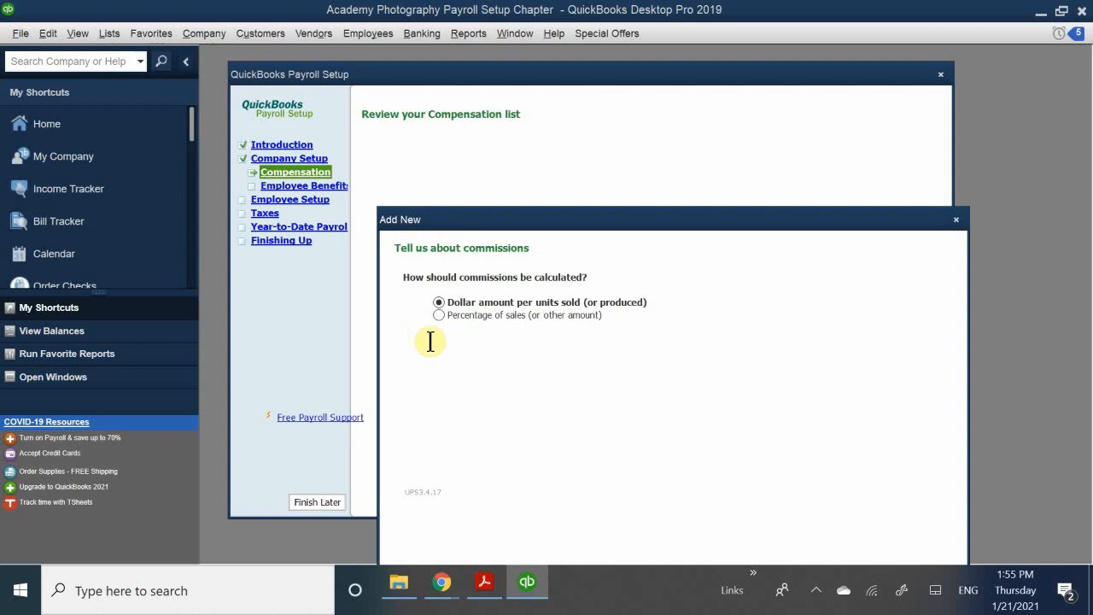
{"action": "left_click", "coordinate": [440, 314]}
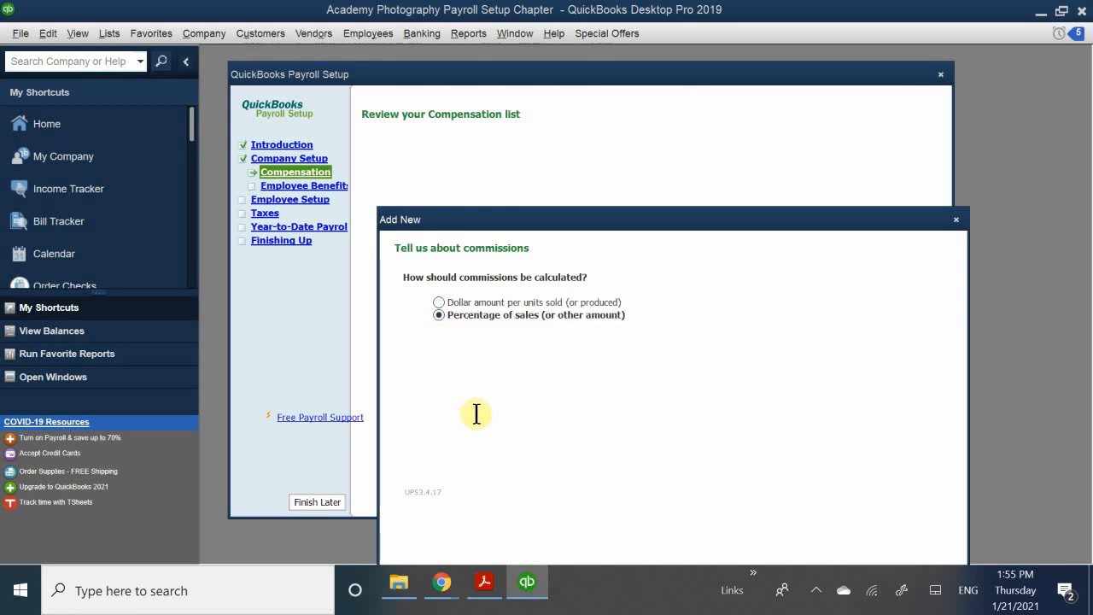
{"action": "left_click_drag", "start_coordinate": [573, 220], "coordinate": [566, 121]}
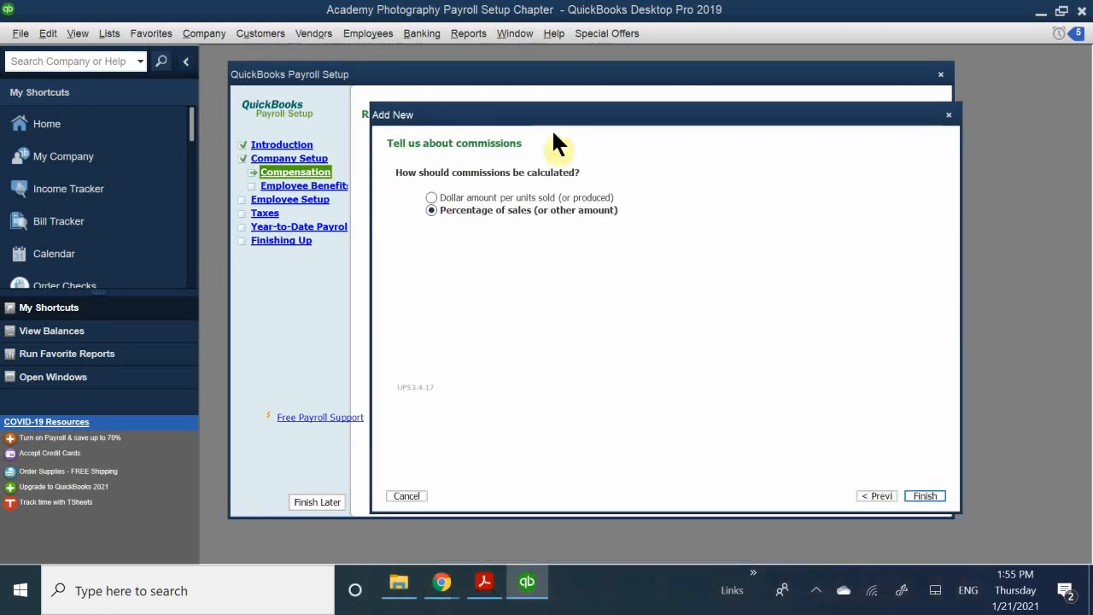
{"action": "left_click", "coordinate": [927, 496]}
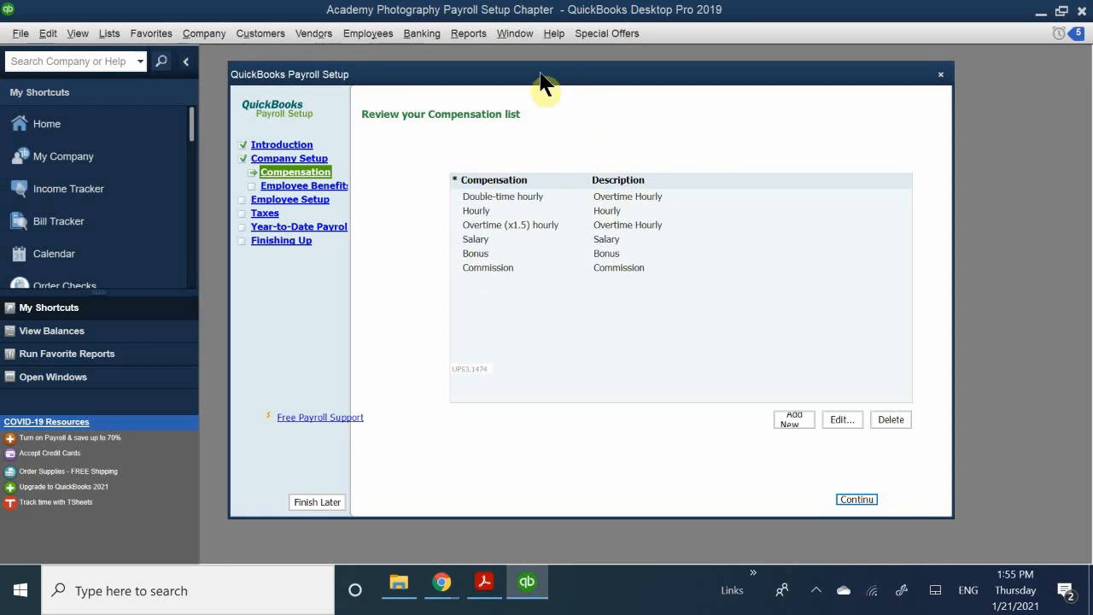
- Review each compensation item from Double-time through Commission, then return to the chapter PDF
{"action": "left_click_drag", "start_coordinate": [553, 85], "coordinate": [540, 171]}
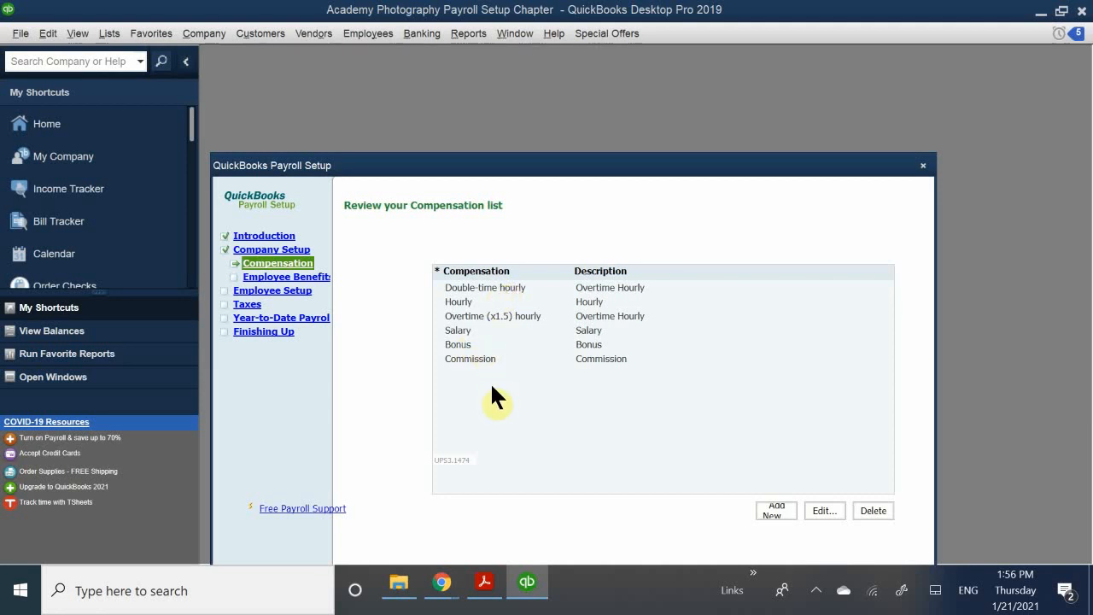
{"action": "left_click", "coordinate": [515, 286]}
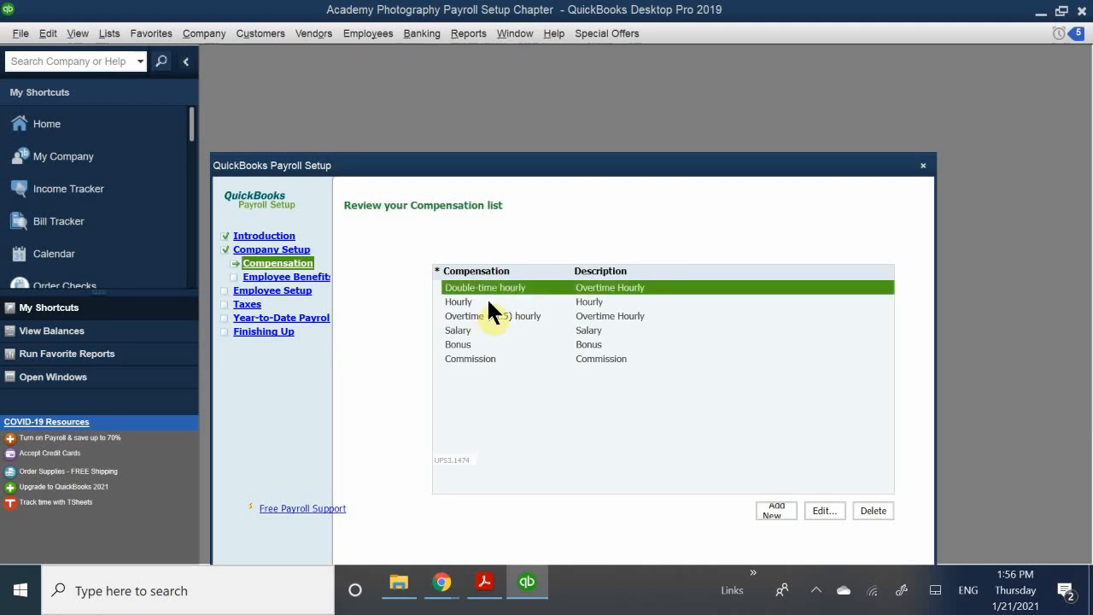
{"action": "left_click", "coordinate": [488, 302]}
{"action": "left_click", "coordinate": [526, 315]}
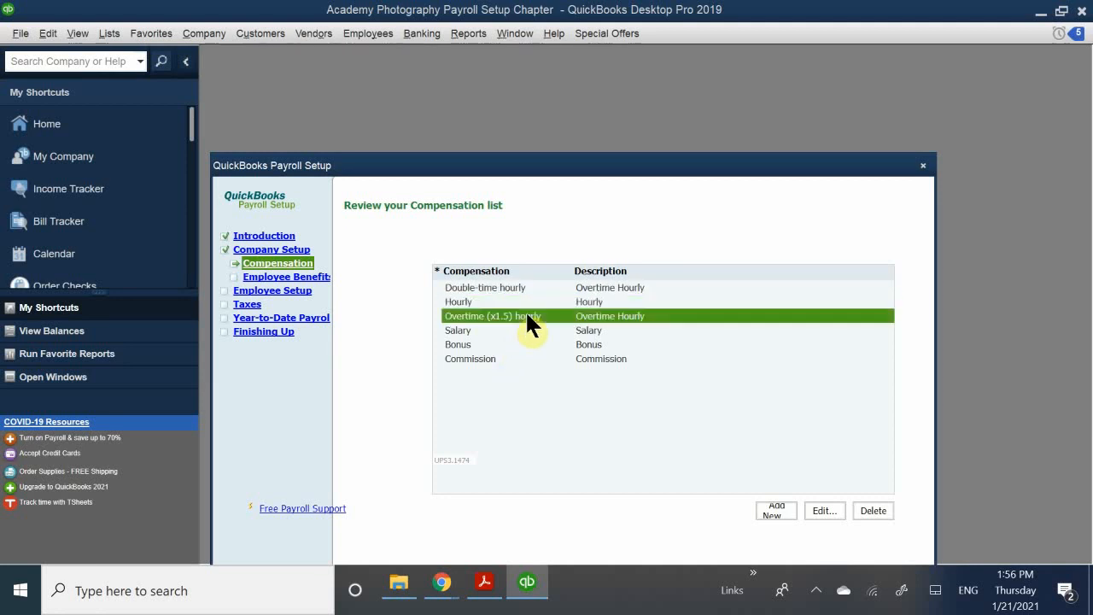
{"action": "left_click", "coordinate": [474, 330]}
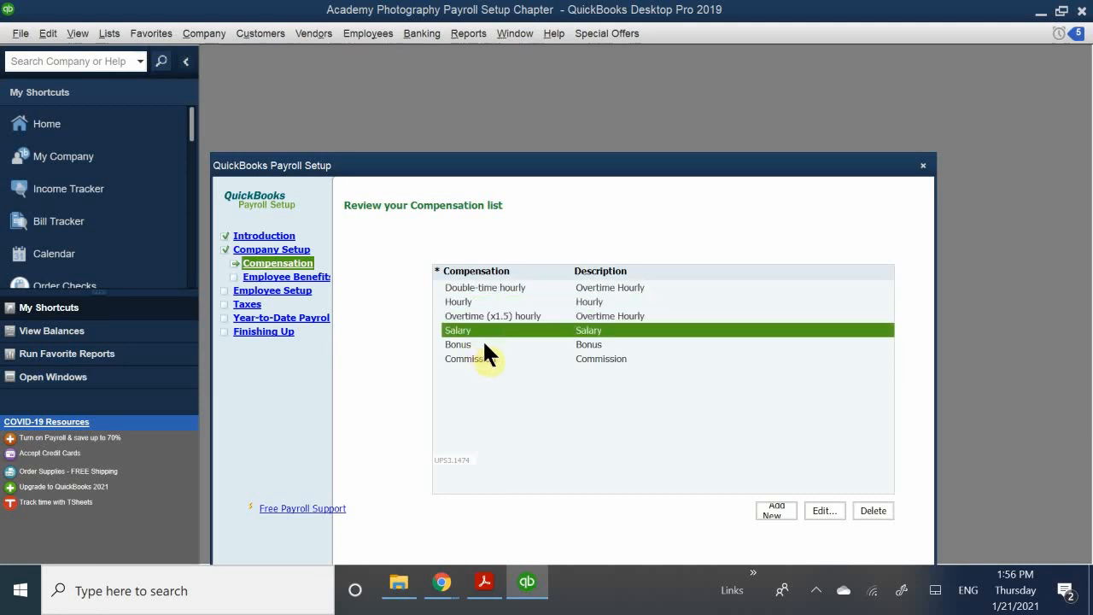
{"action": "left_click", "coordinate": [482, 345]}
{"action": "left_click", "coordinate": [500, 358]}
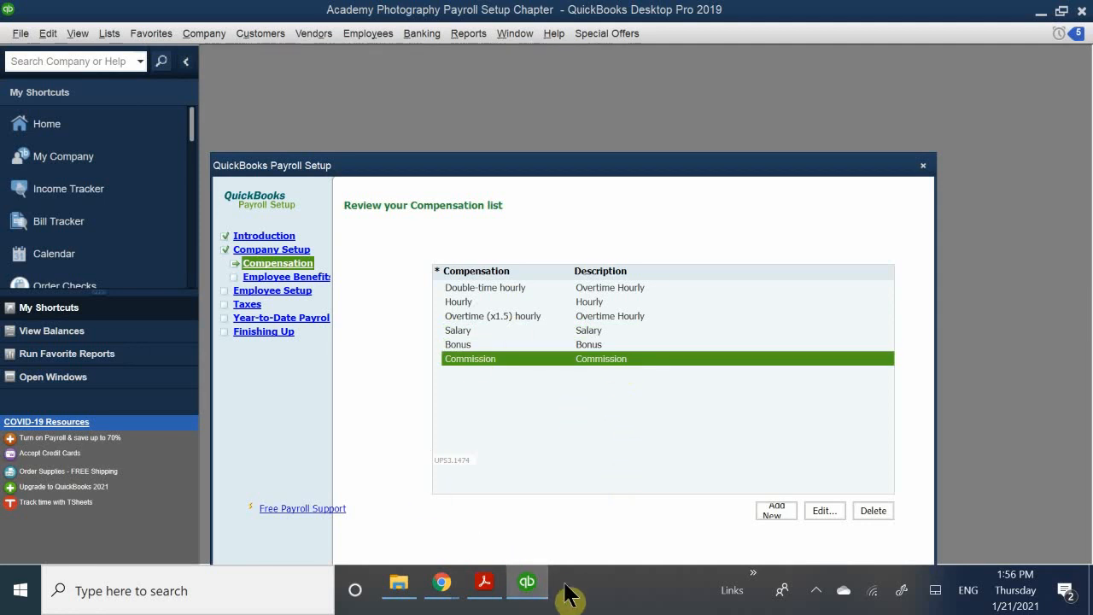
{"action": "left_click", "coordinate": [489, 580]}
- Read the chapter PDF from Step 4 through Table 10-2 and Step 8, then return to QuickBooks
{"action": "scroll", "coordinate": [427, 391], "scroll_direction": "down", "scroll_amount": 15}
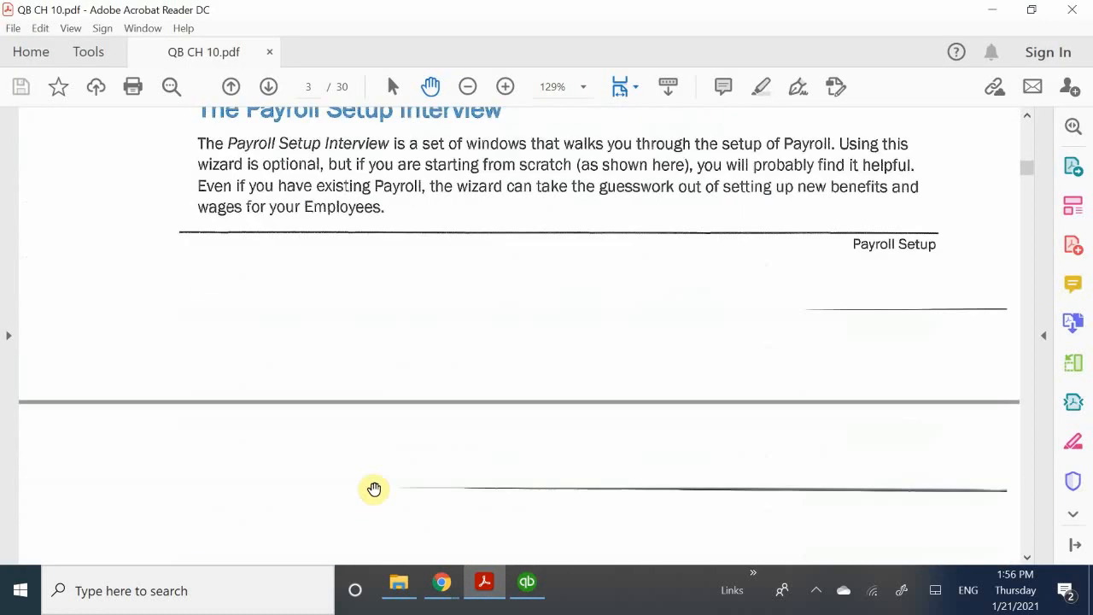
{"action": "scroll", "coordinate": [381, 481], "scroll_direction": "down", "scroll_amount": 12}
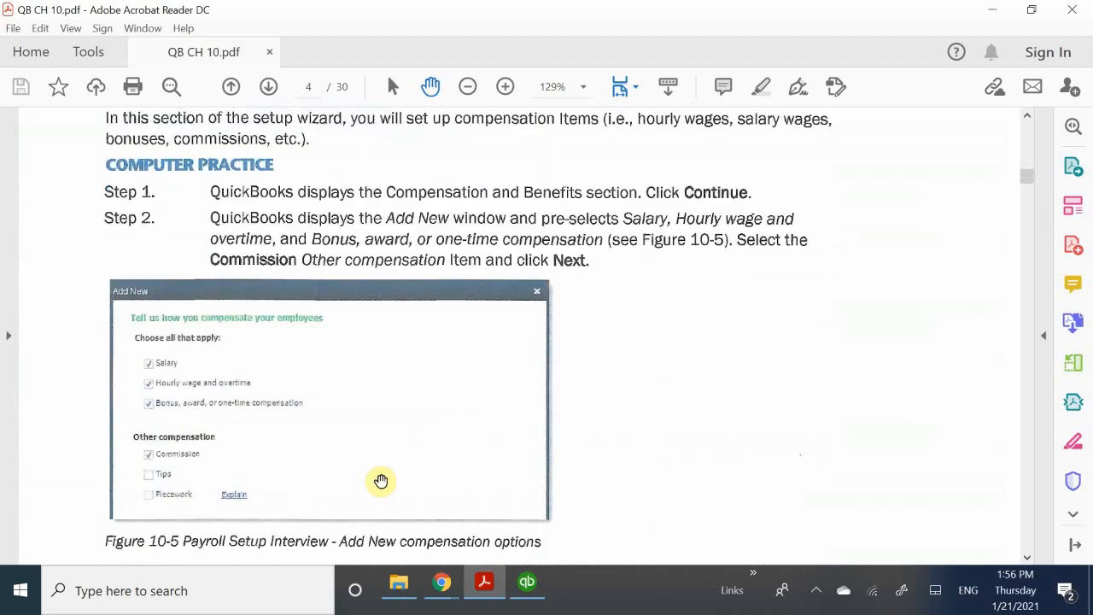
{"action": "scroll", "coordinate": [381, 480], "scroll_direction": "down", "scroll_amount": 15}
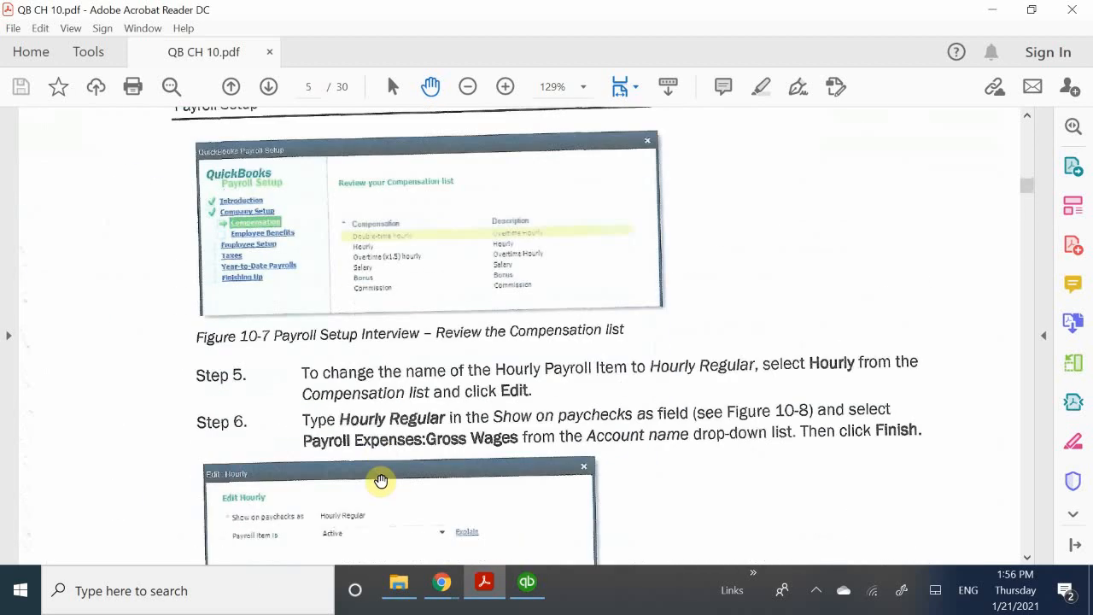
{"action": "scroll", "coordinate": [381, 481], "scroll_direction": "down", "scroll_amount": 2}
{"action": "scroll", "coordinate": [381, 480], "scroll_direction": "up", "scroll_amount": 10}
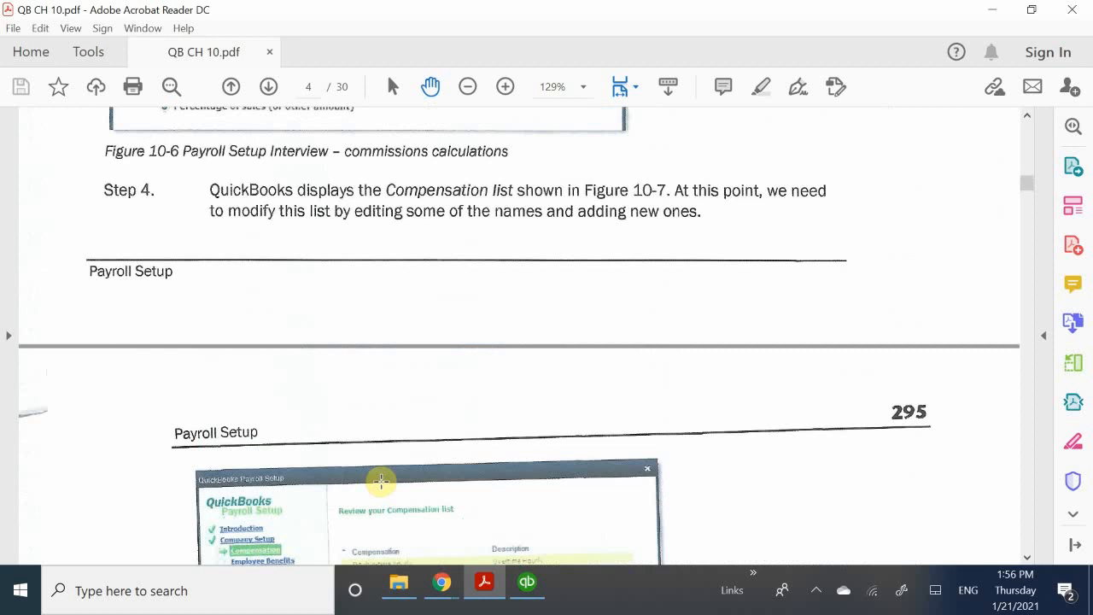
{"action": "scroll", "coordinate": [386, 444], "scroll_direction": "down", "scroll_amount": 9}
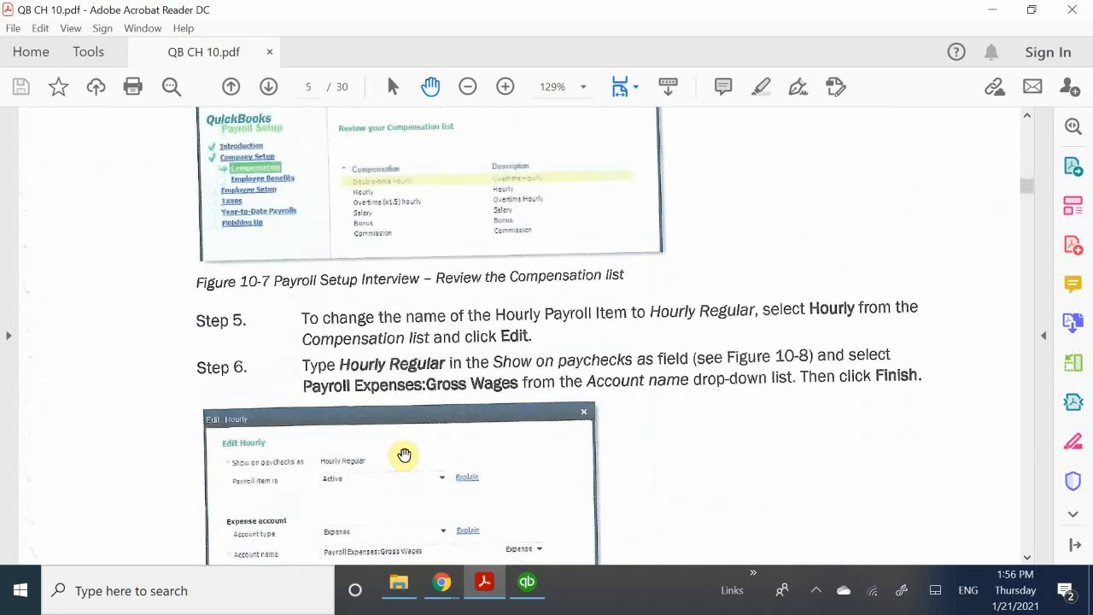
{"action": "scroll", "coordinate": [404, 454], "scroll_direction": "down", "scroll_amount": 8}
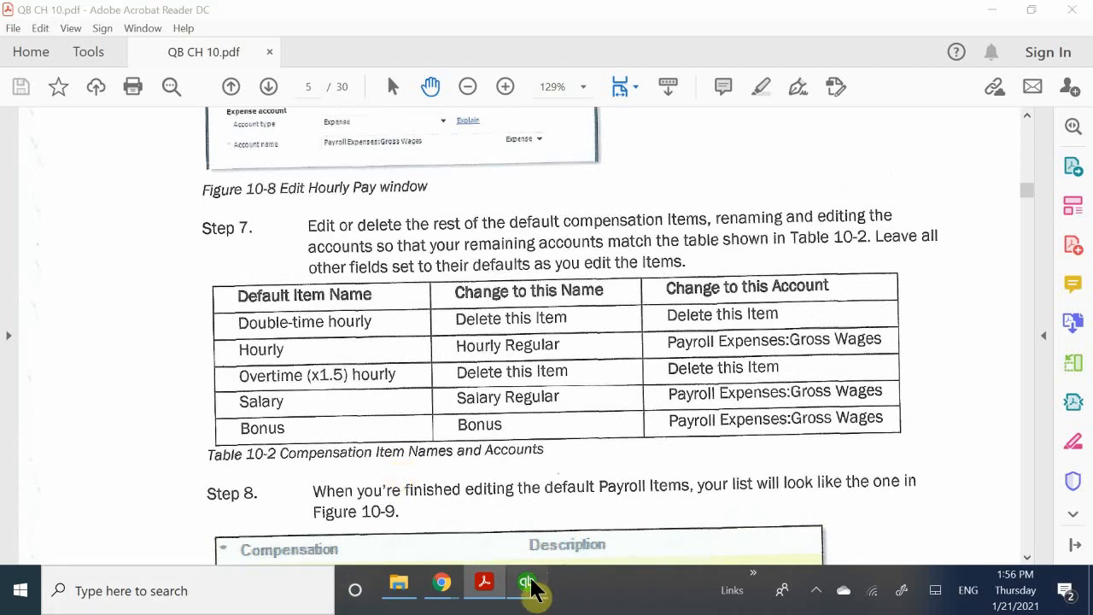
{"action": "left_click", "coordinate": [551, 586]}
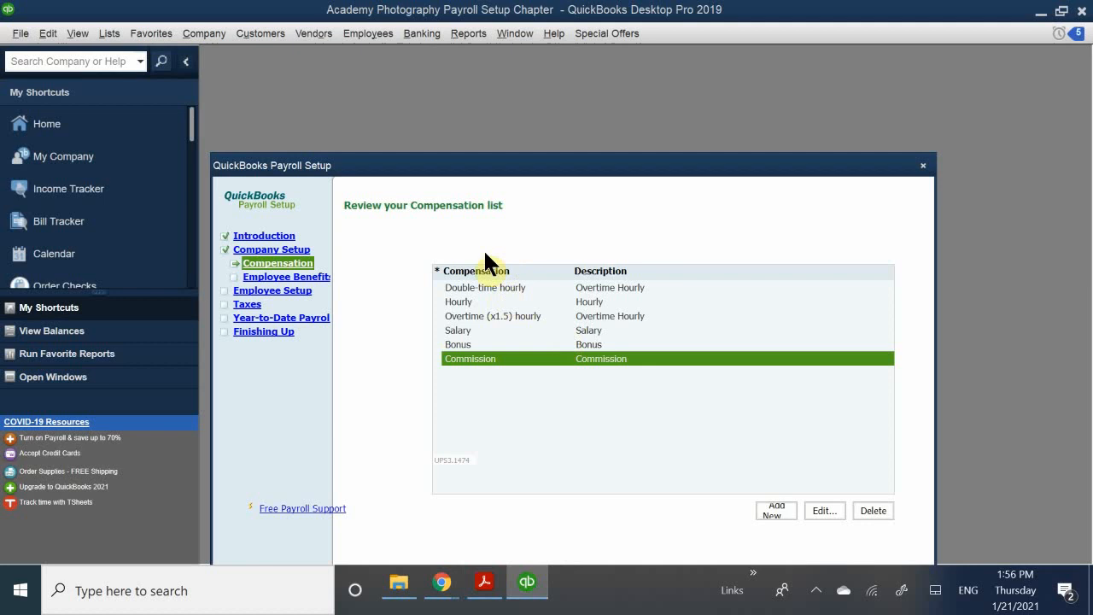
- Delete the Double-time hourly pay item after checking it against Table 10-2
{"action": "left_click", "coordinate": [488, 289]}
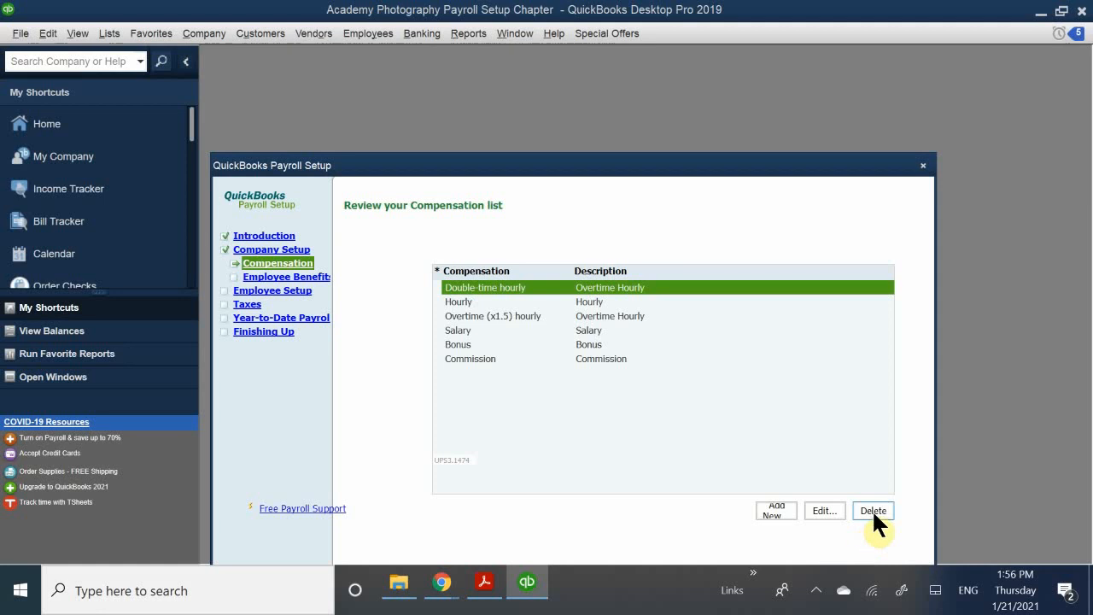
{"action": "left_click", "coordinate": [481, 579]}
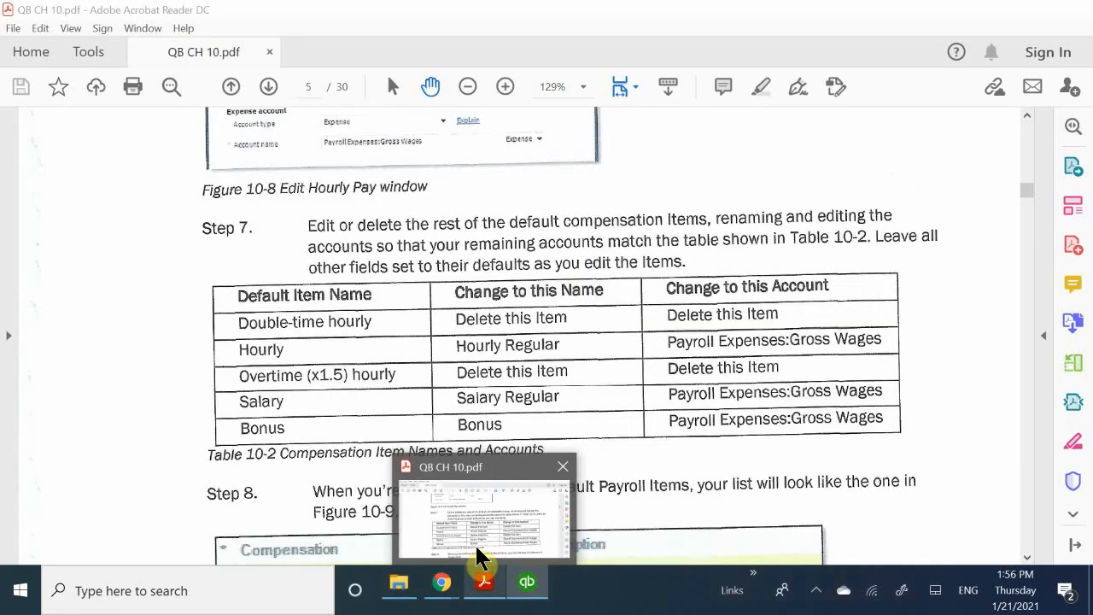
{"action": "left_click", "coordinate": [529, 577]}
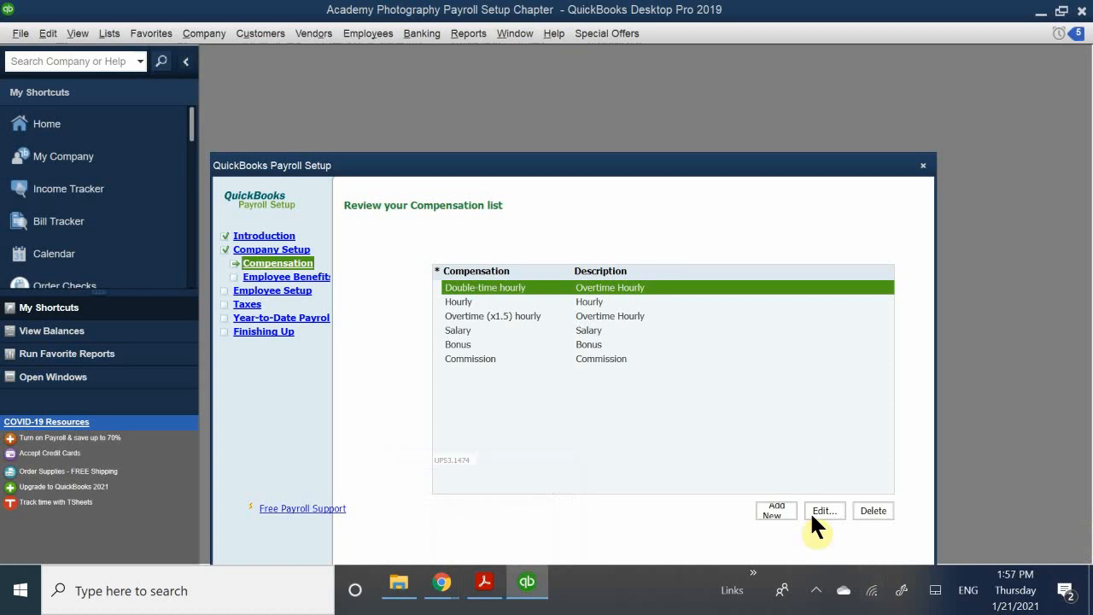
{"action": "left_click", "coordinate": [873, 512]}
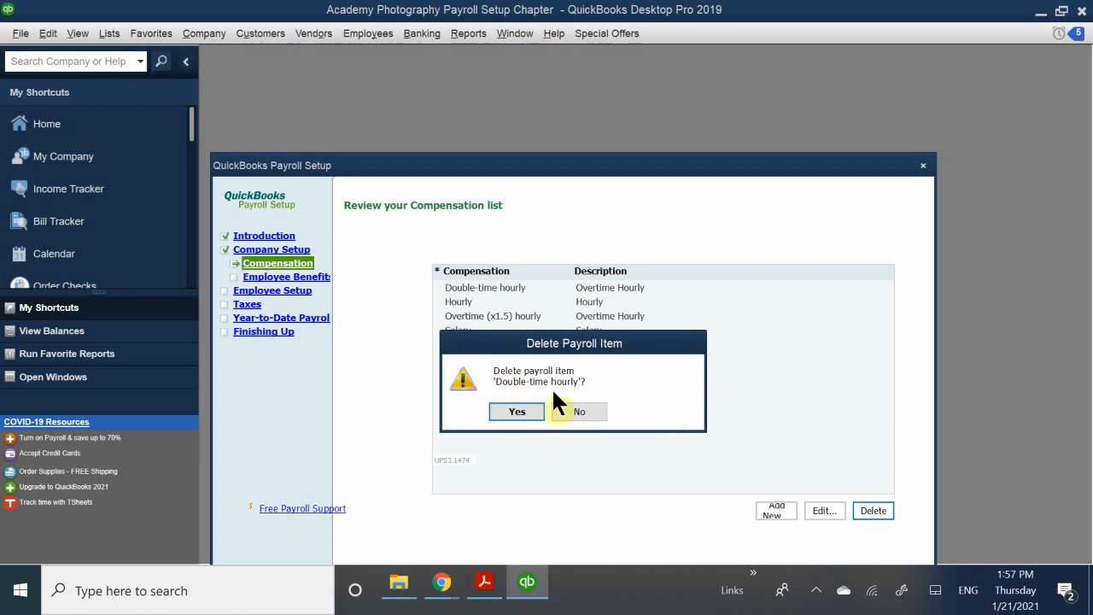
{"action": "left_click", "coordinate": [535, 408]}
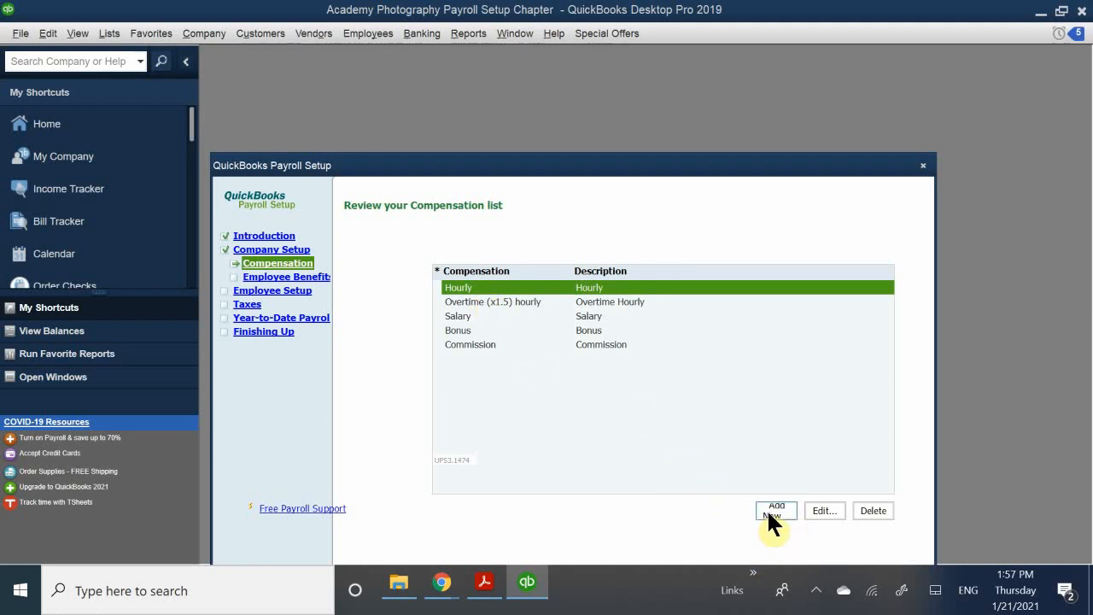
- Change the Hourly item's paycheck name to 'Hourly Regular' and keep its status Active
{"action": "left_click", "coordinate": [824, 510]}
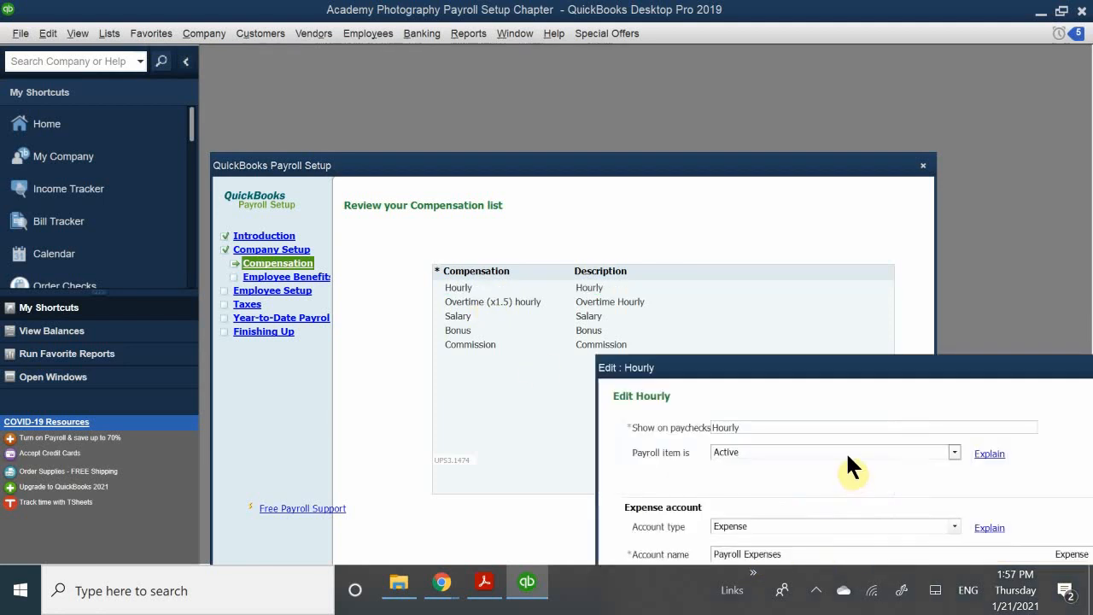
{"action": "left_click_drag", "start_coordinate": [688, 380], "coordinate": [416, 239]}
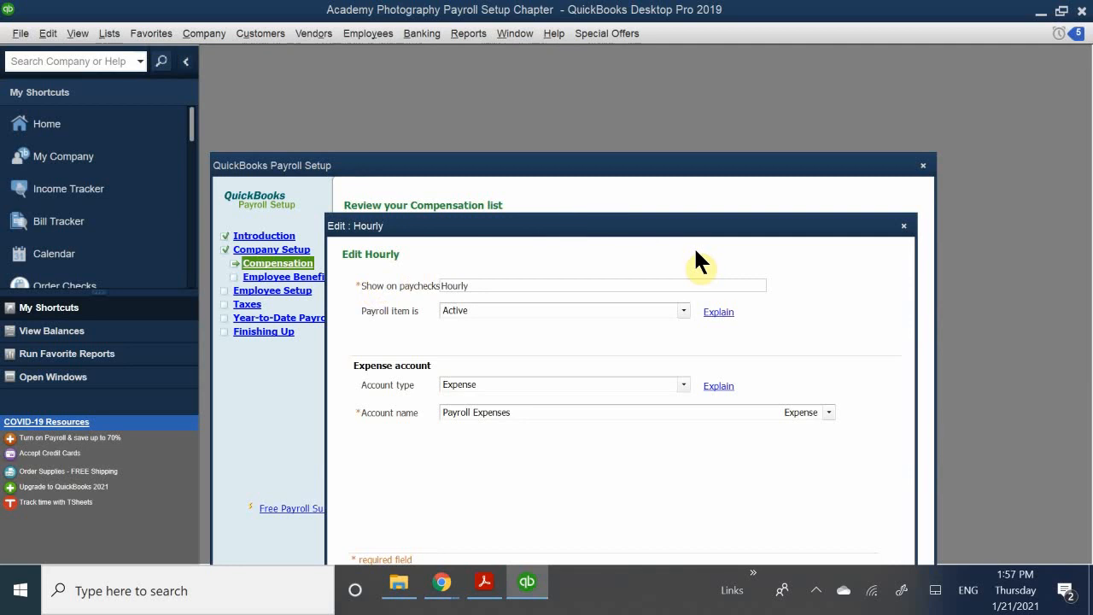
{"action": "left_click", "coordinate": [484, 283]}
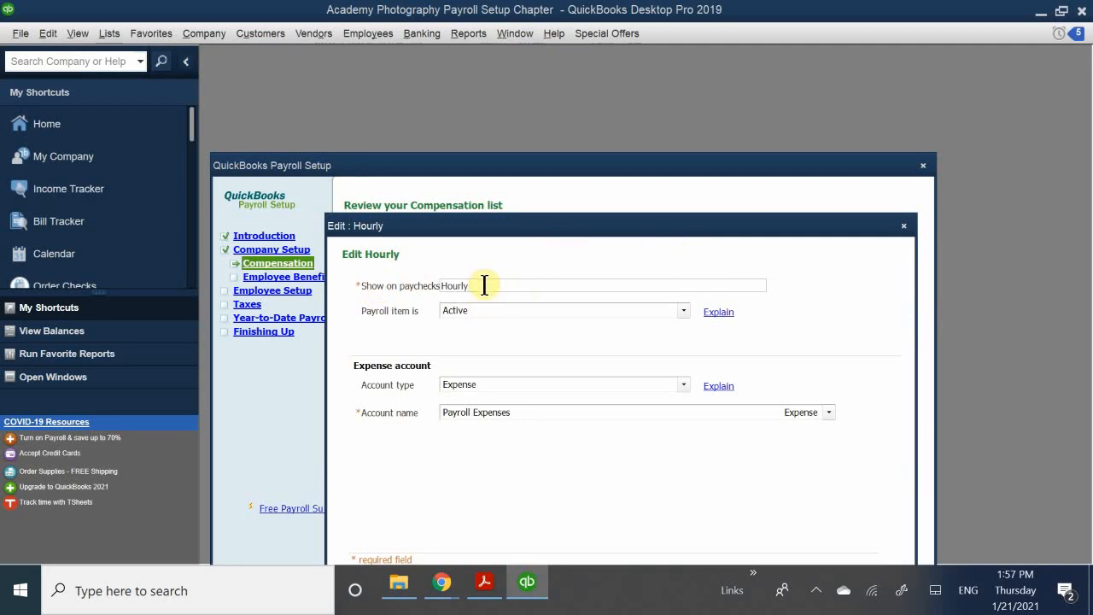
{"action": "type", "text": "R"}
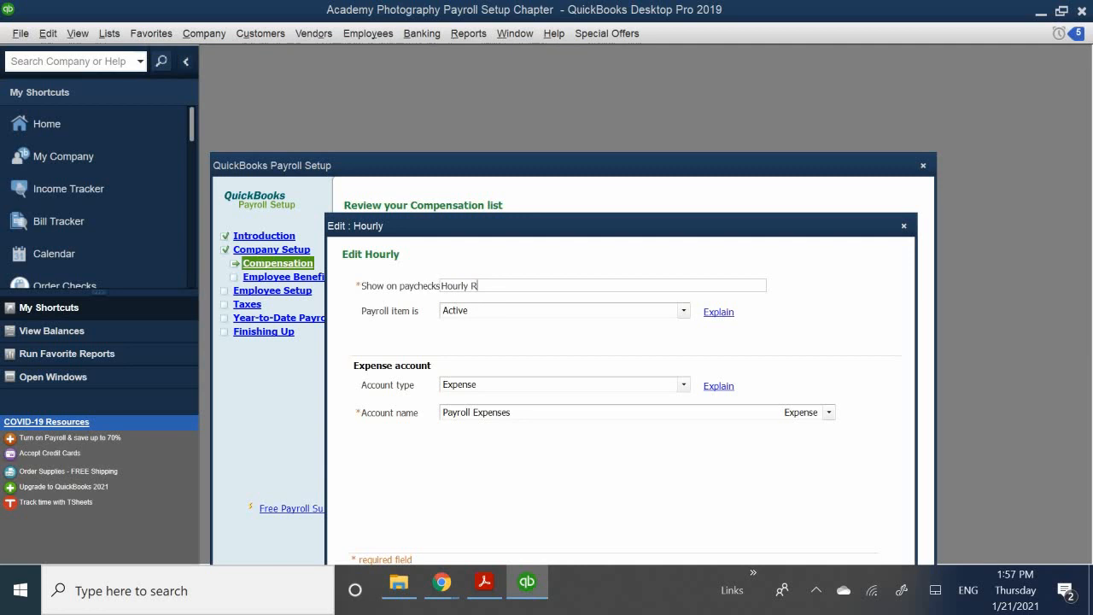
{"action": "type", "text": "egular"}
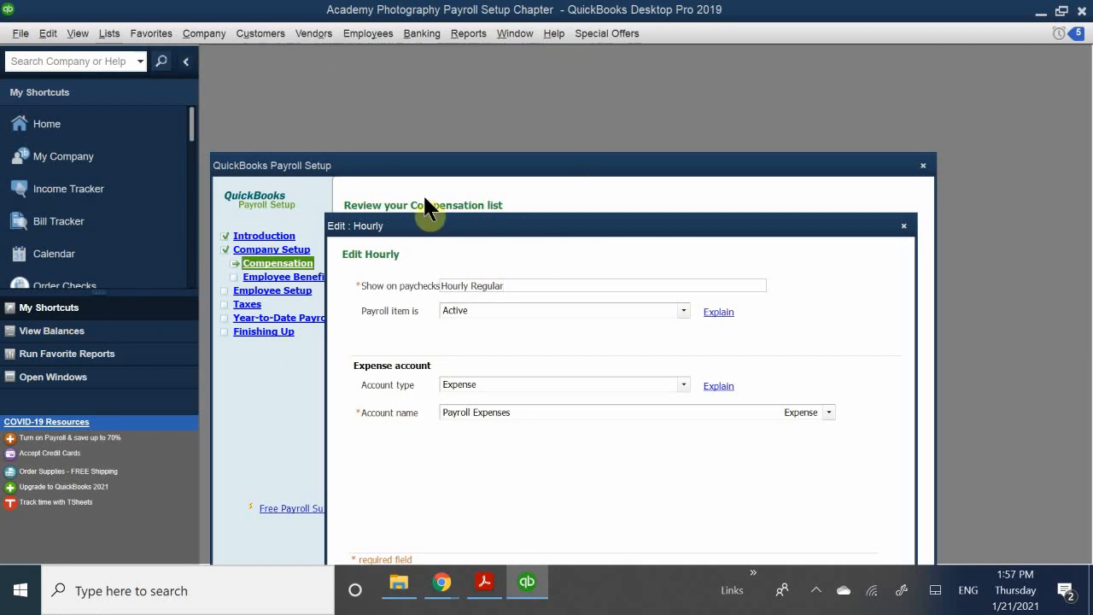
{"action": "left_click_drag", "start_coordinate": [478, 230], "coordinate": [443, 207]}
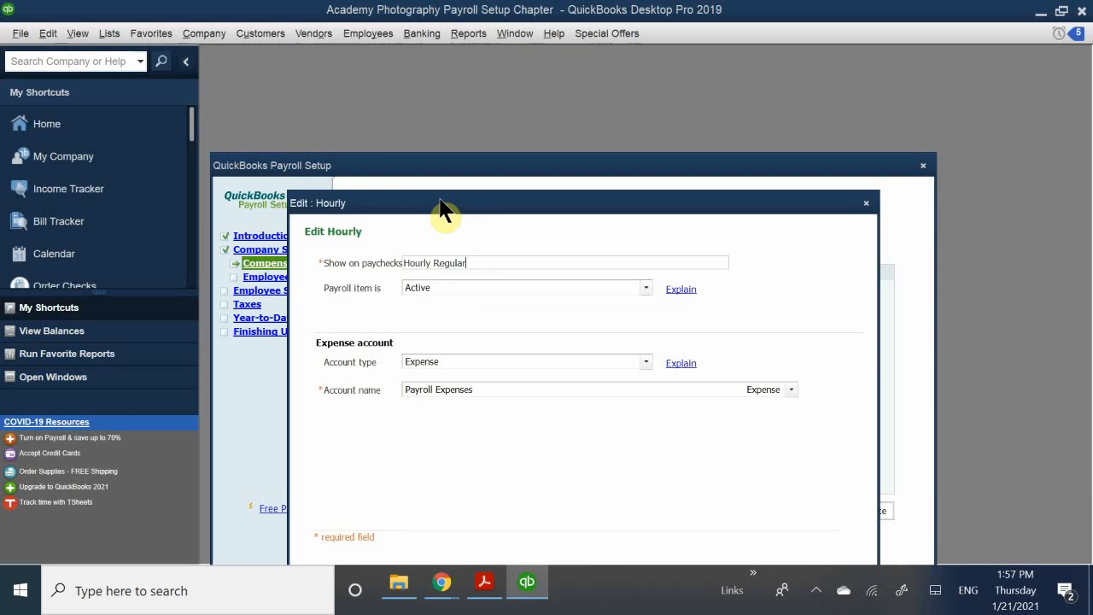
{"action": "left_click_drag", "start_coordinate": [442, 209], "coordinate": [454, 243]}
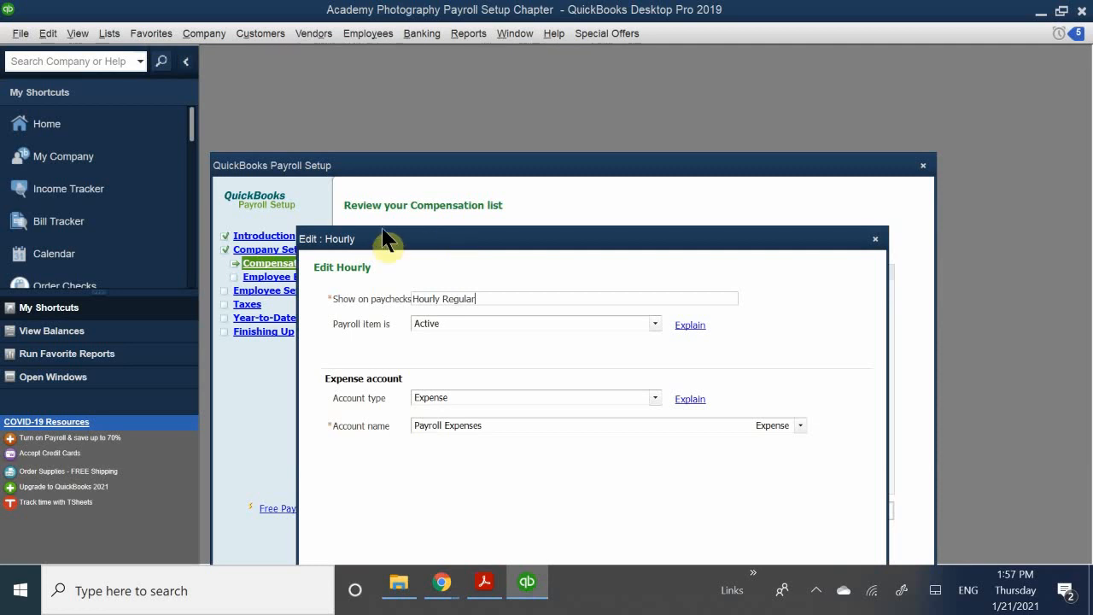
{"action": "left_click", "coordinate": [444, 319]}
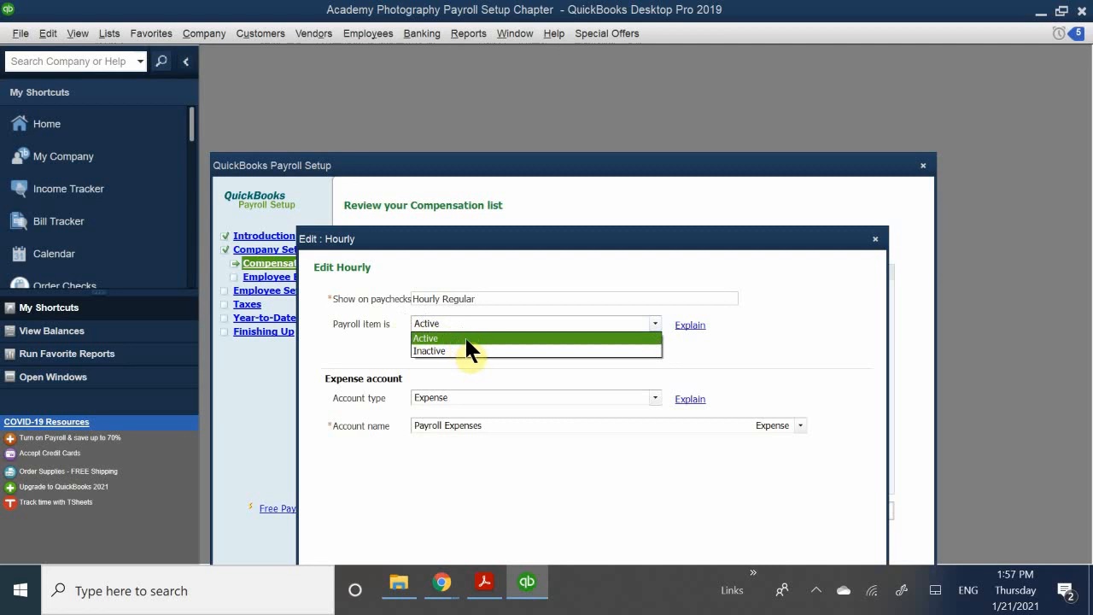
{"action": "left_click", "coordinate": [463, 337]}
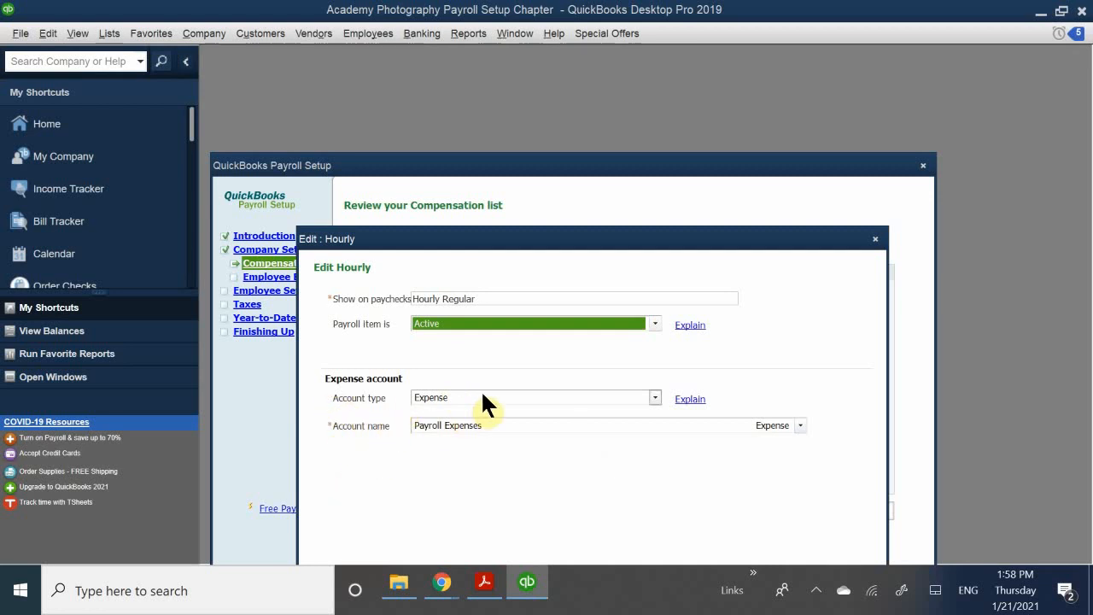
- Set the Hourly Regular item's expense account to Payroll Expenses:Gross Wages and save it
{"action": "left_click", "coordinate": [516, 426]}
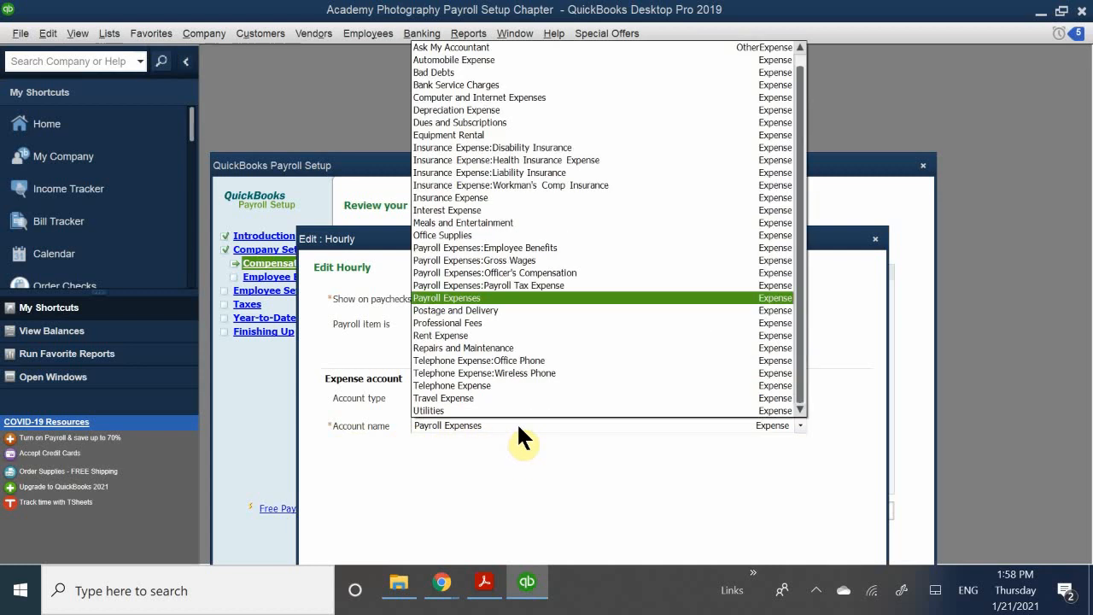
{"action": "left_click", "coordinate": [518, 425]}
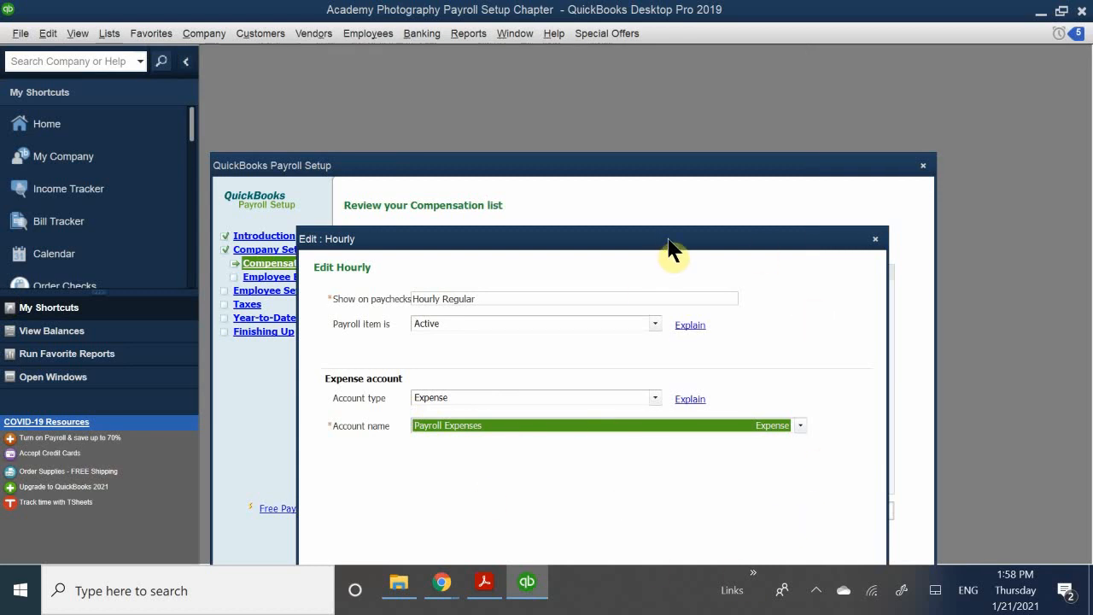
{"action": "left_click_drag", "start_coordinate": [675, 240], "coordinate": [683, 143]}
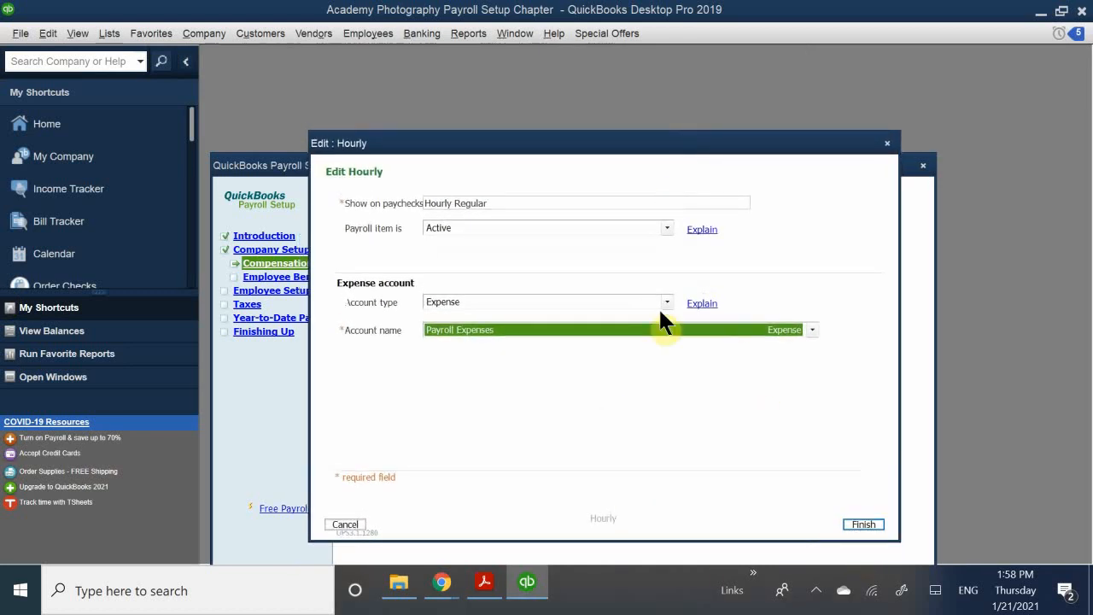
{"action": "left_click", "coordinate": [491, 329]}
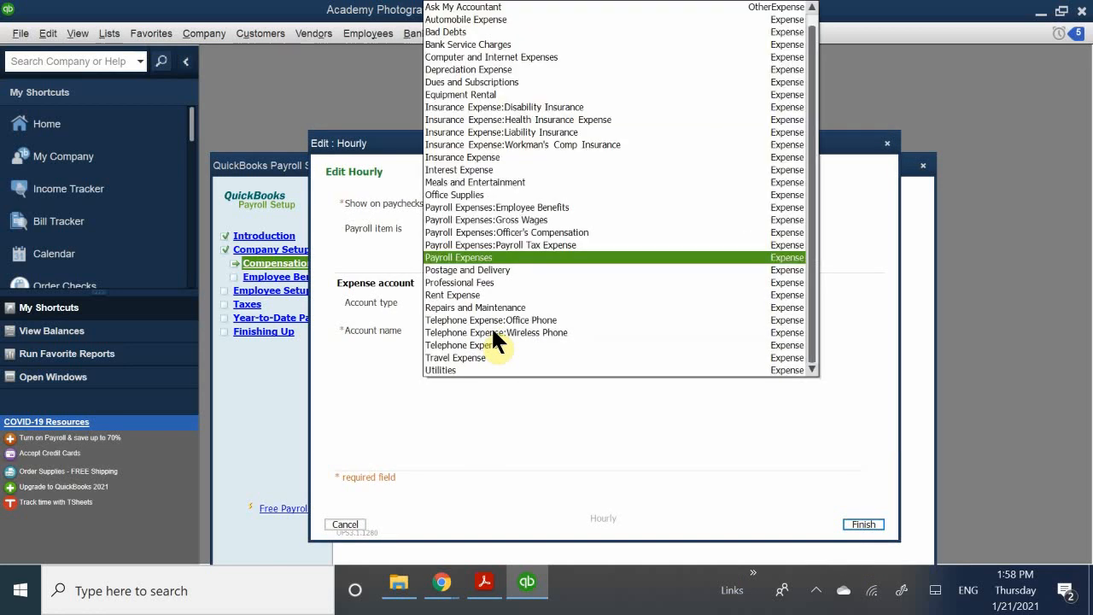
{"action": "scroll", "coordinate": [491, 337], "scroll_direction": "up", "scroll_amount": 1}
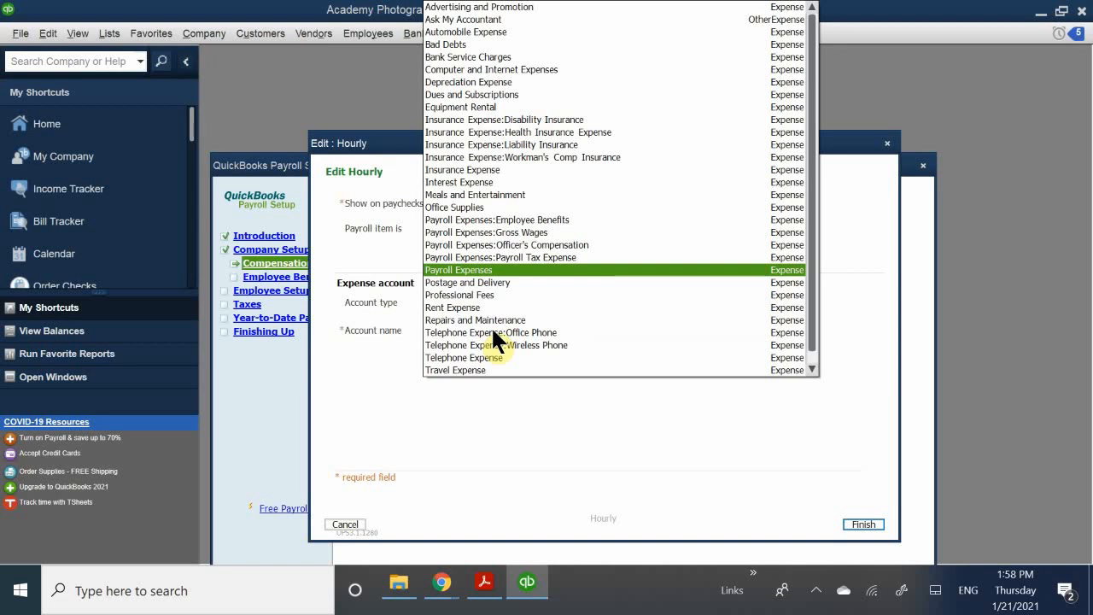
{"action": "left_click", "coordinate": [427, 398]}
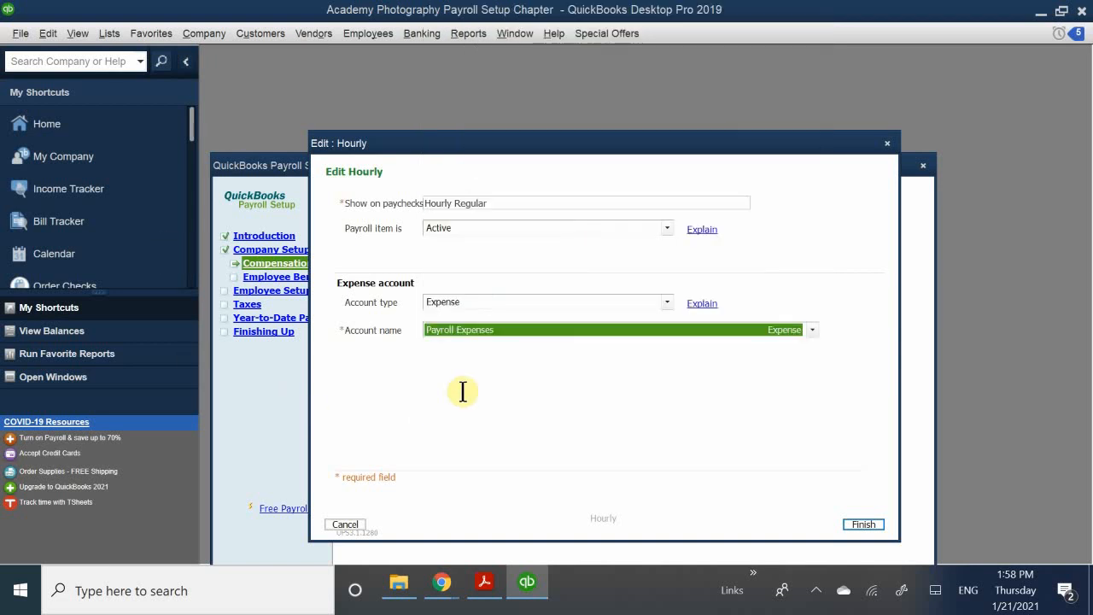
{"action": "left_click", "coordinate": [500, 329]}
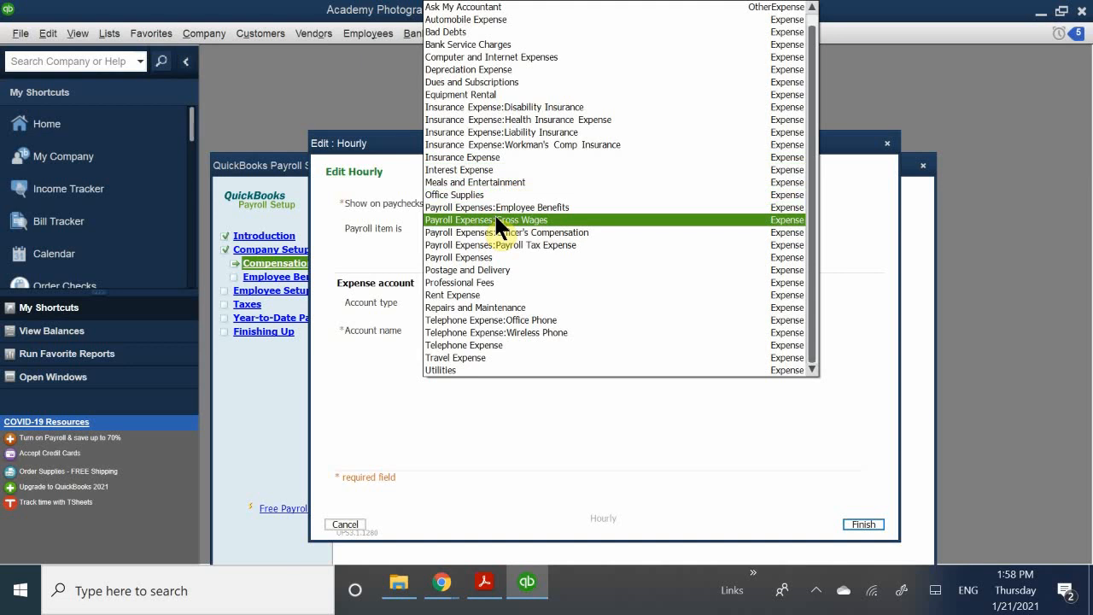
{"action": "left_click", "coordinate": [533, 221]}
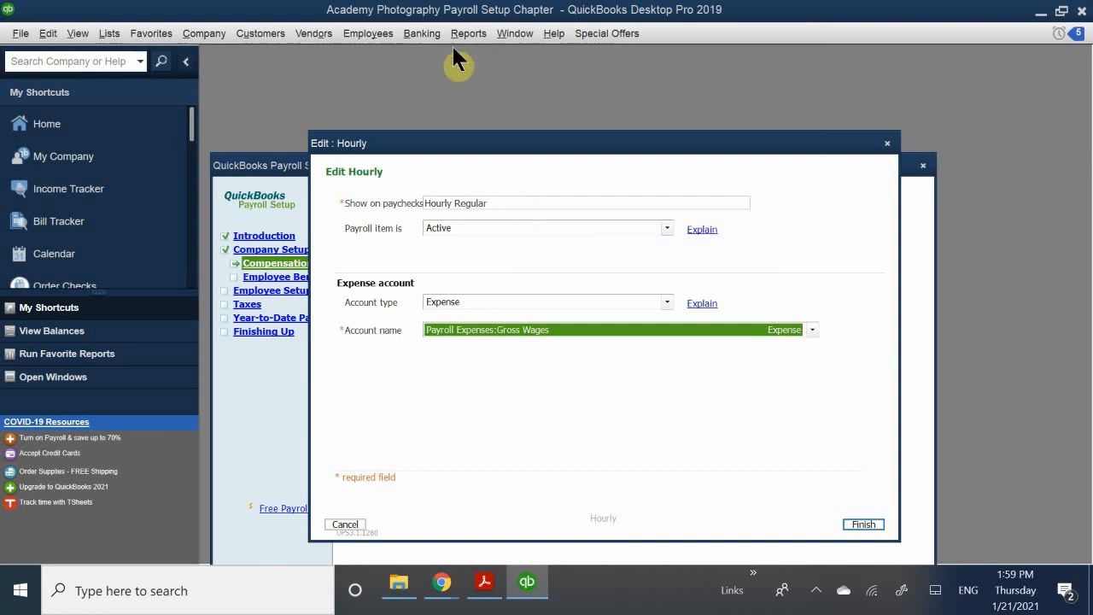
{"action": "left_click_drag", "start_coordinate": [536, 149], "coordinate": [541, 81]}
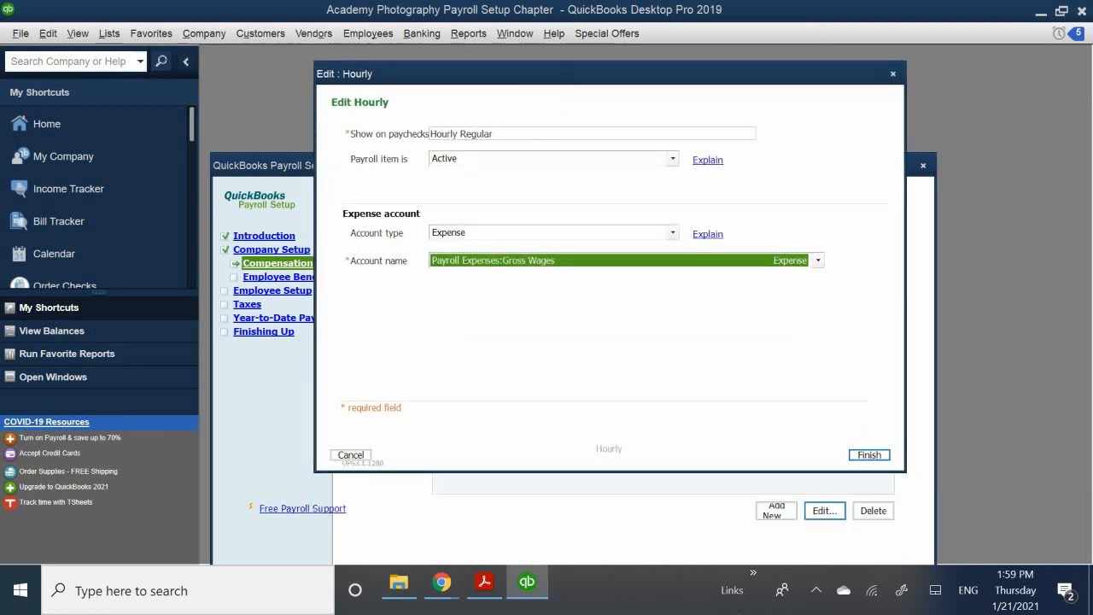
{"action": "left_click", "coordinate": [869, 455]}
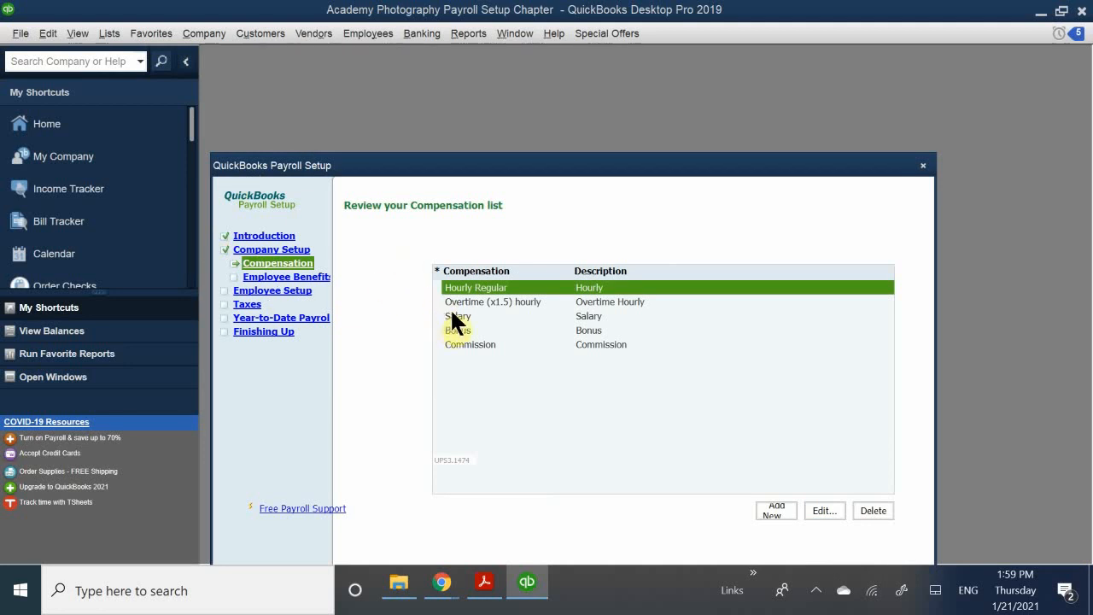
- Delete the Overtime (x1.5) hourly item, then bring up the Salary item for editing
{"action": "left_click", "coordinate": [481, 303]}
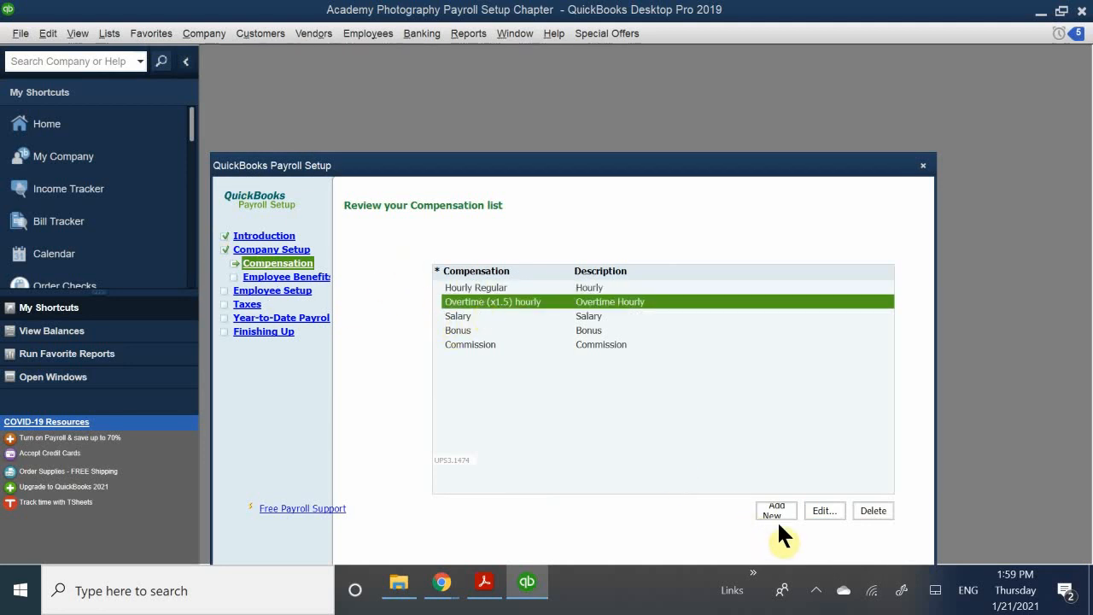
{"action": "left_click", "coordinate": [867, 504]}
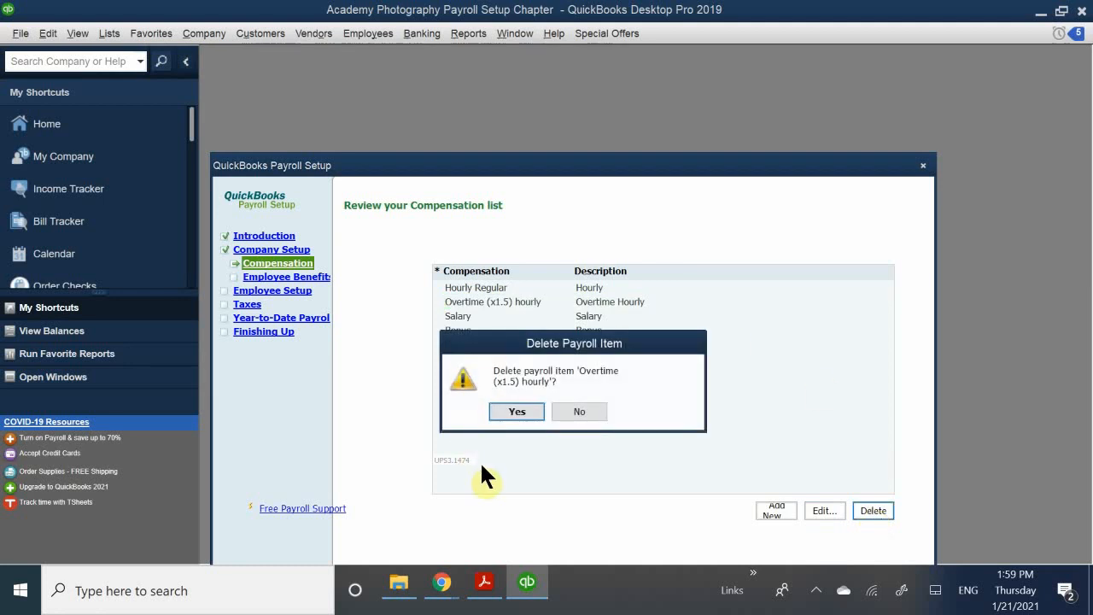
{"action": "left_click", "coordinate": [507, 411]}
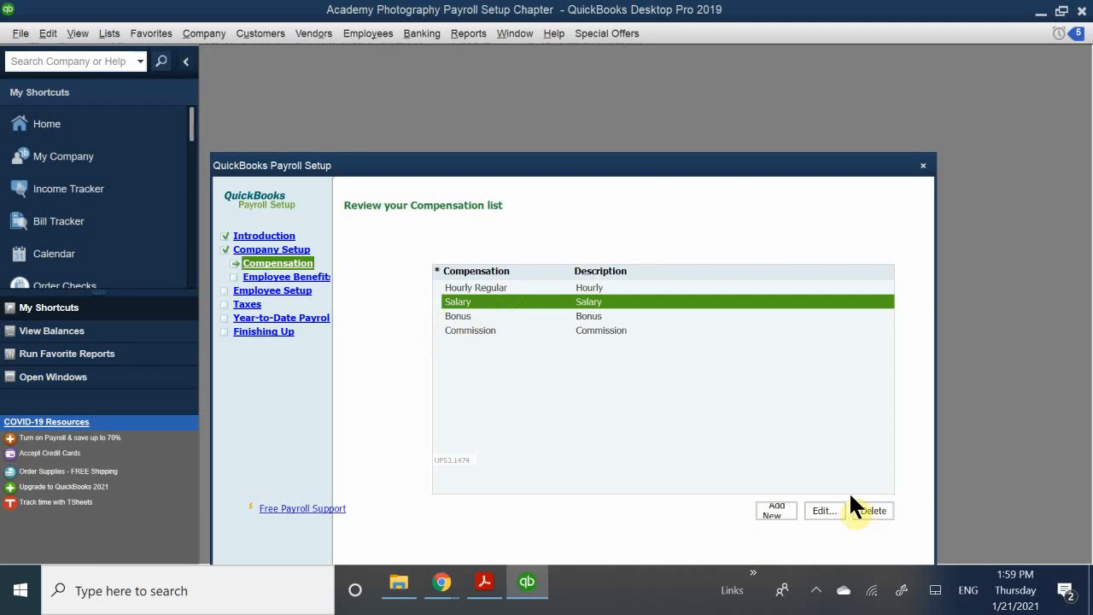
{"action": "left_click", "coordinate": [824, 511]}
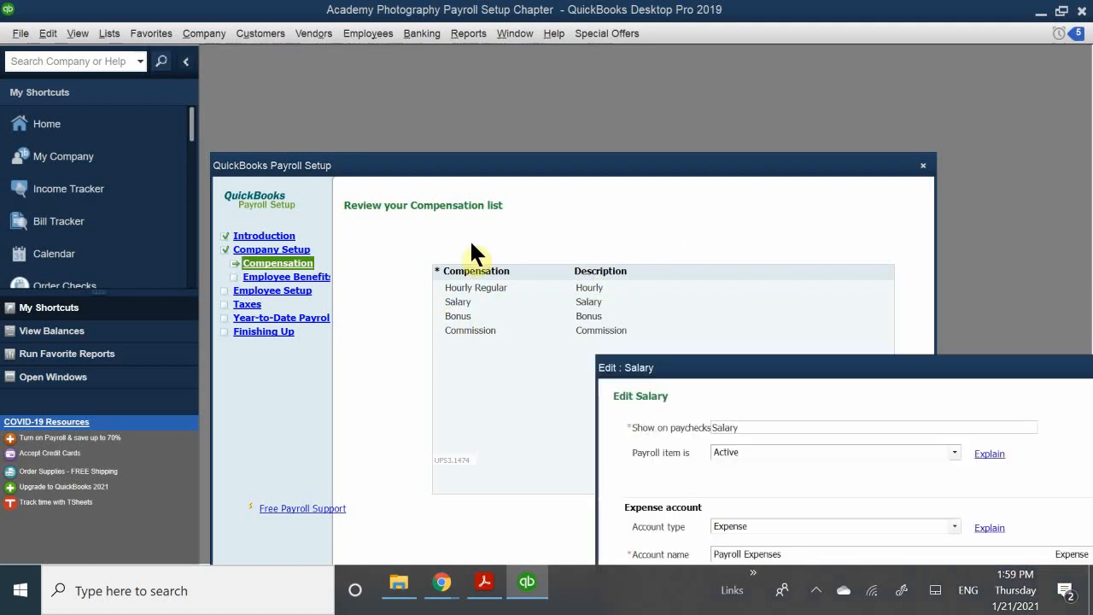
- Rename Salary to 'Salary Regular', map it to Payroll Expenses:Gross Wages, and save
{"action": "left_click_drag", "start_coordinate": [672, 369], "coordinate": [478, 258]}
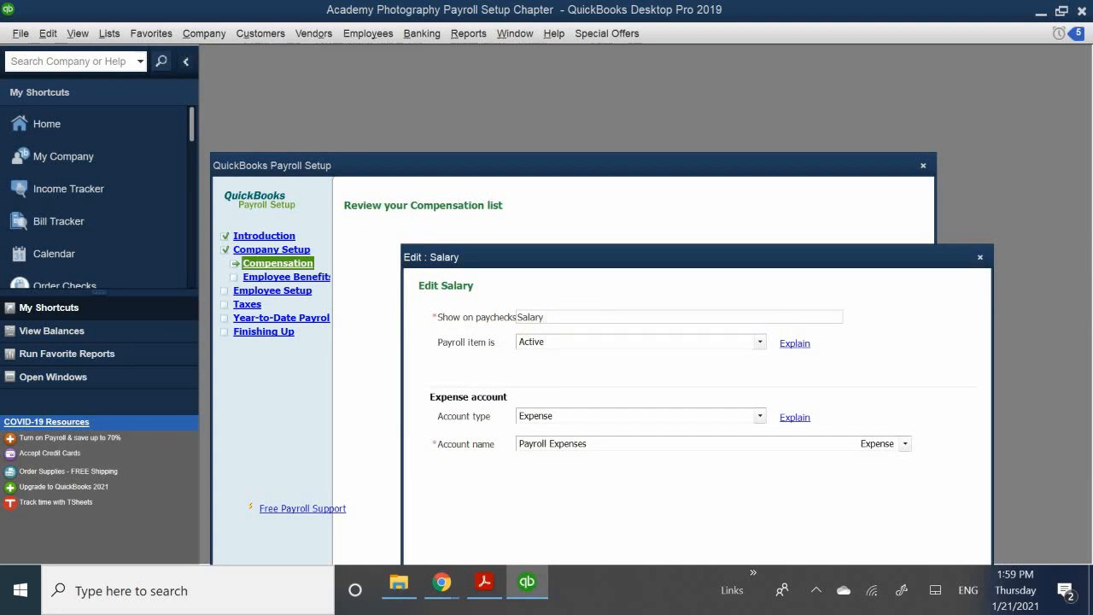
{"action": "type", "text": "Regular"}
{"action": "left_click_drag", "start_coordinate": [602, 257], "coordinate": [577, 171]}
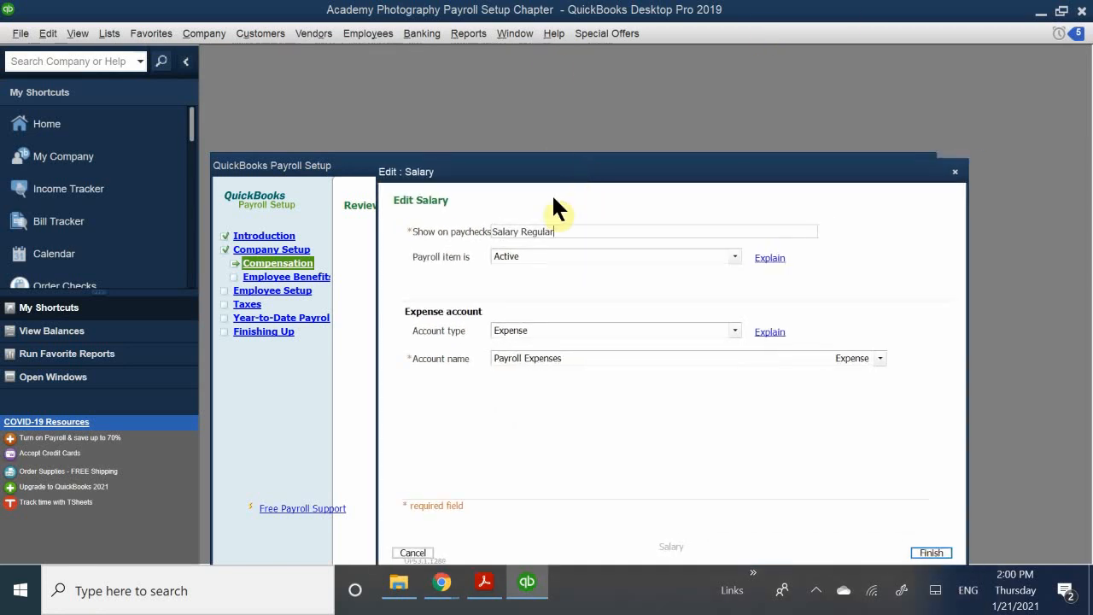
{"action": "left_click", "coordinate": [559, 359]}
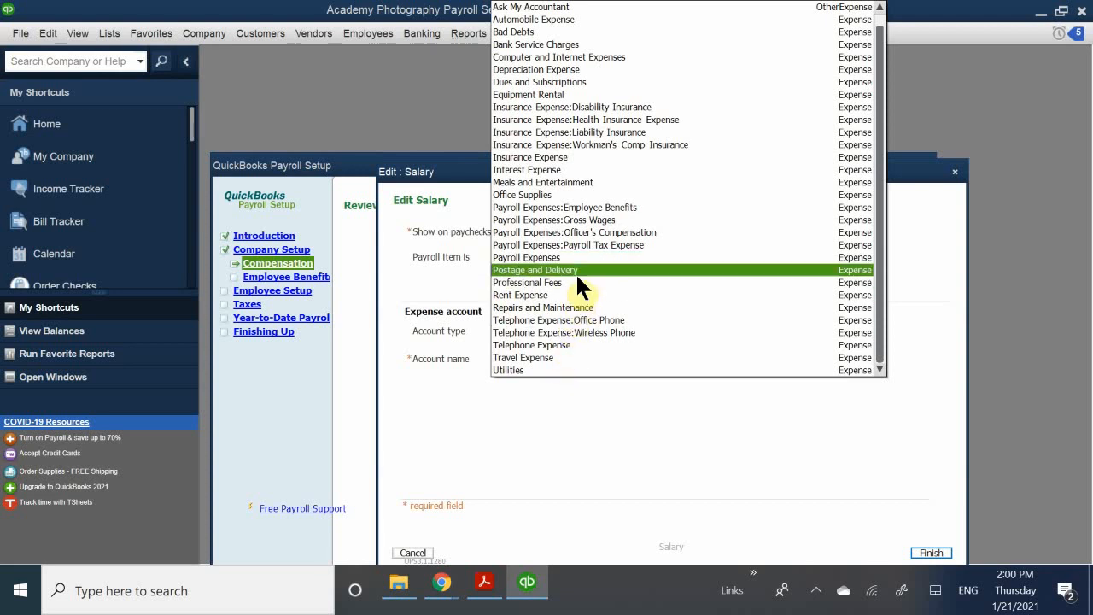
{"action": "left_click", "coordinate": [578, 220]}
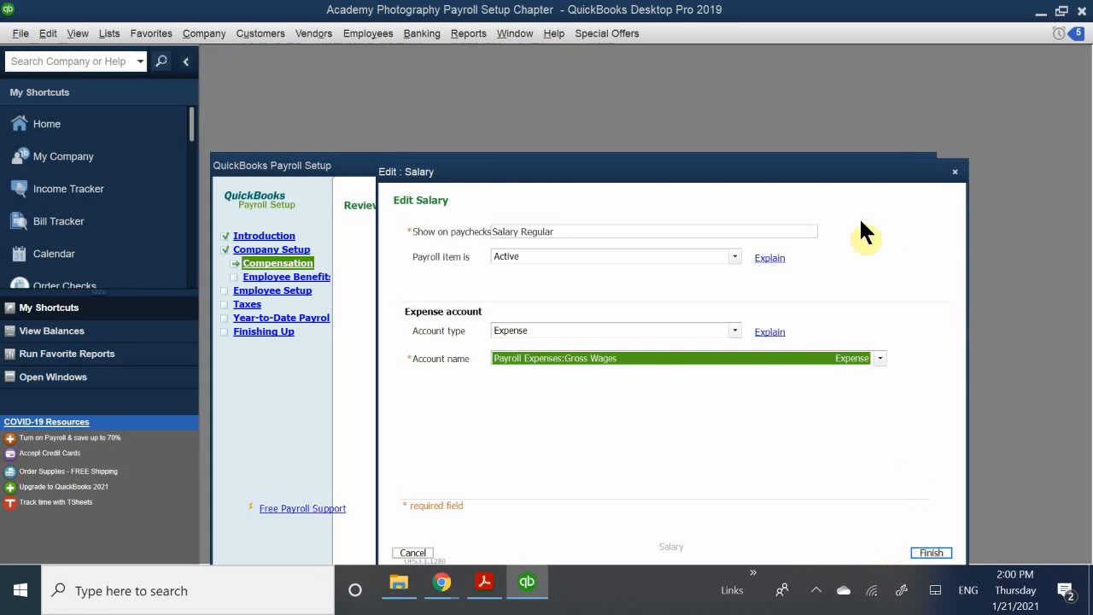
{"action": "left_click_drag", "start_coordinate": [751, 188], "coordinate": [734, 81]}
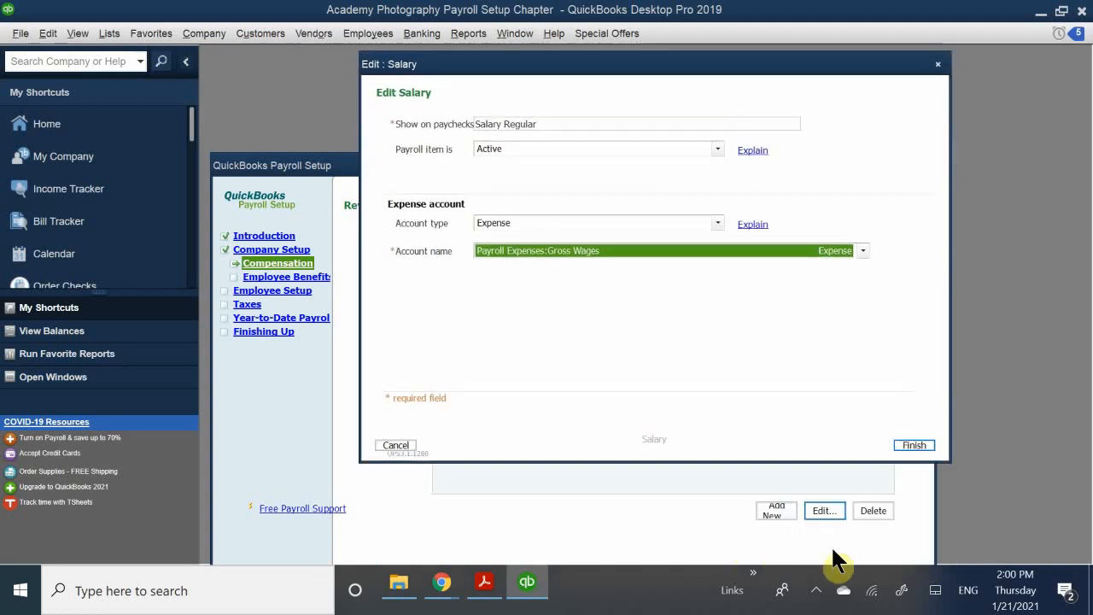
{"action": "left_click", "coordinate": [914, 440]}
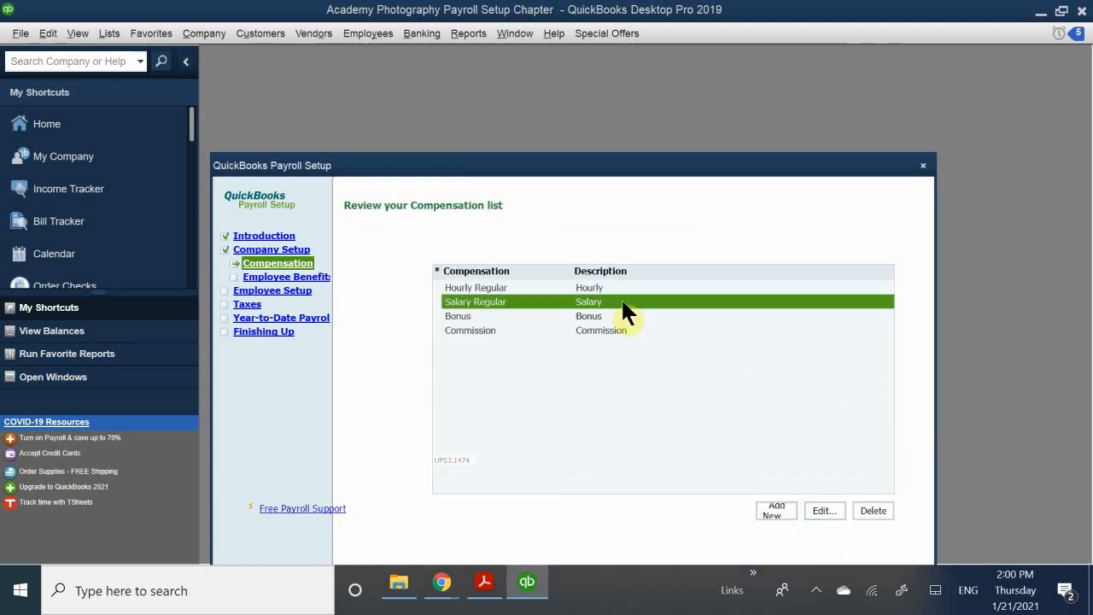
{"action": "left_click", "coordinate": [466, 316]}
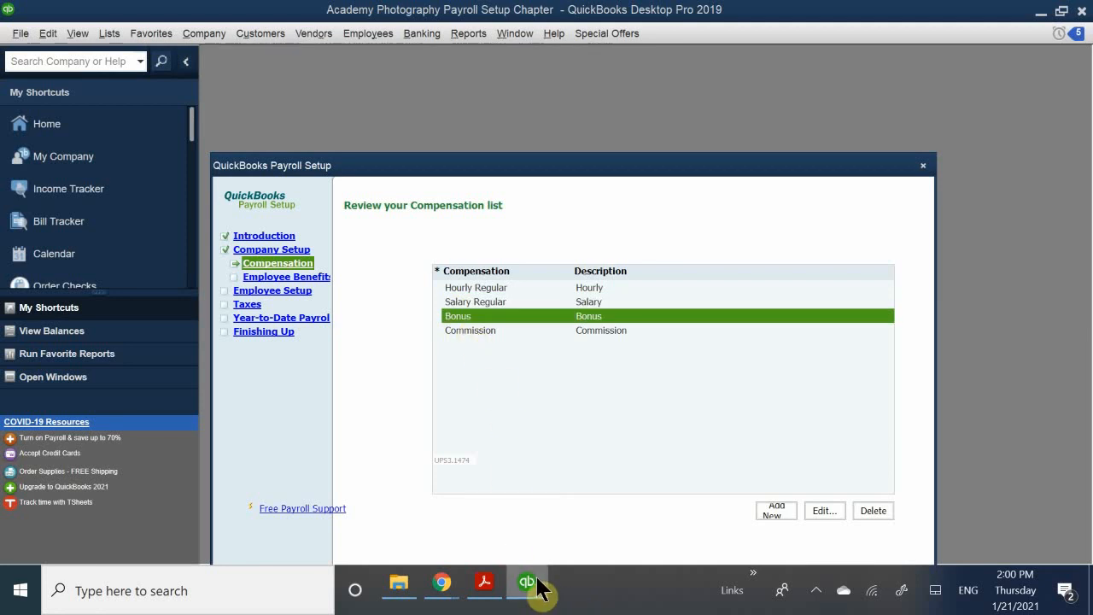
{"action": "mouse_move", "coordinate": [484, 584]}
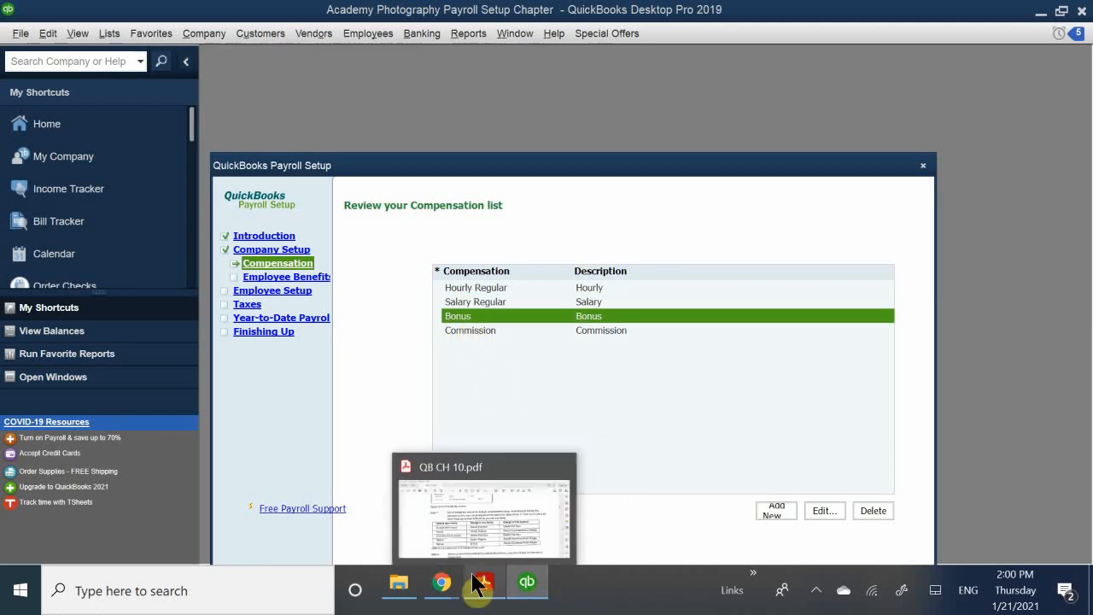
{"action": "left_click", "coordinate": [478, 533]}
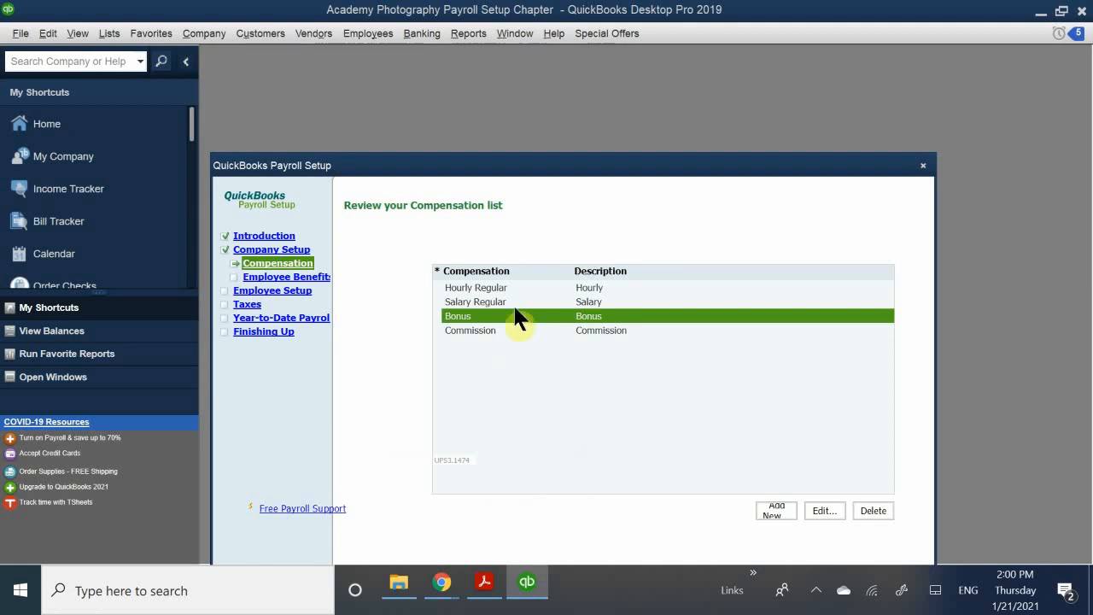
- Set the Bonus item's expense account to Payroll Expenses:Gross Wages and save it
{"action": "left_click", "coordinate": [823, 510]}
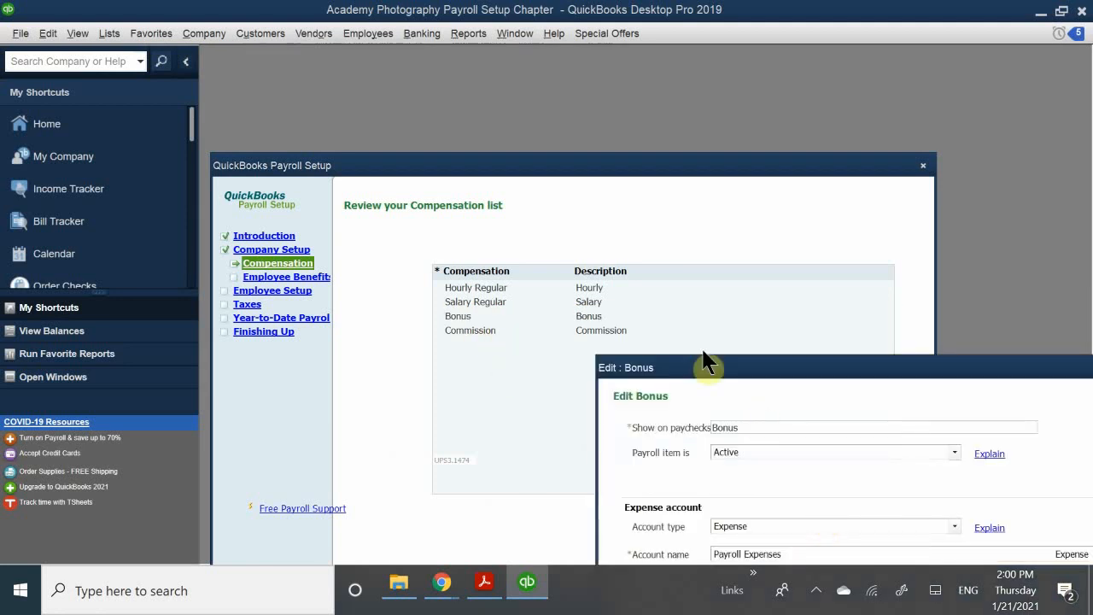
{"action": "left_click_drag", "start_coordinate": [693, 369], "coordinate": [429, 190]}
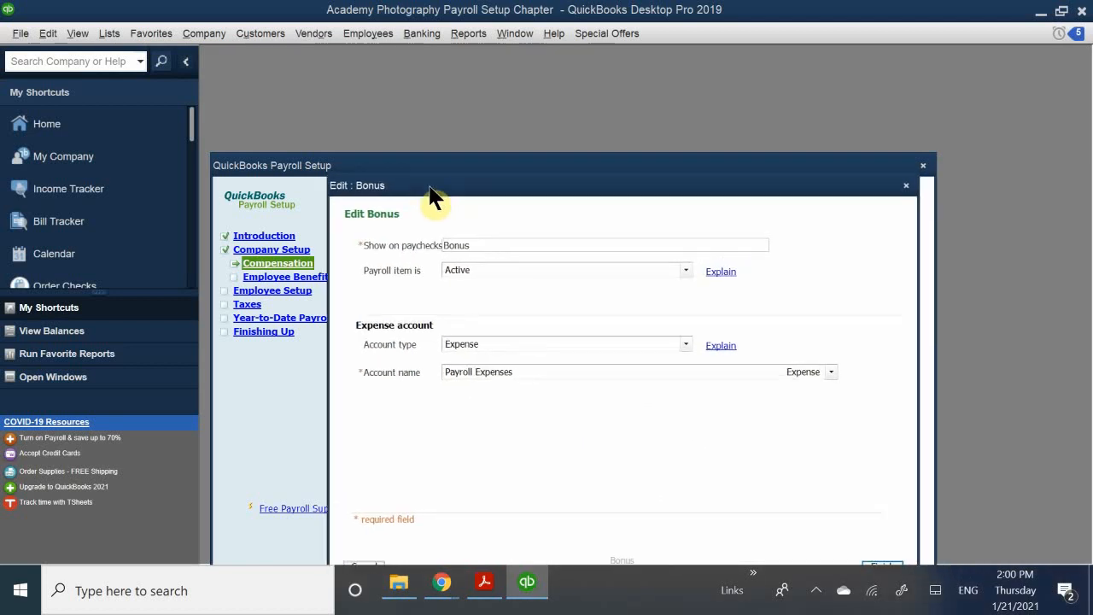
{"action": "left_click", "coordinate": [535, 368]}
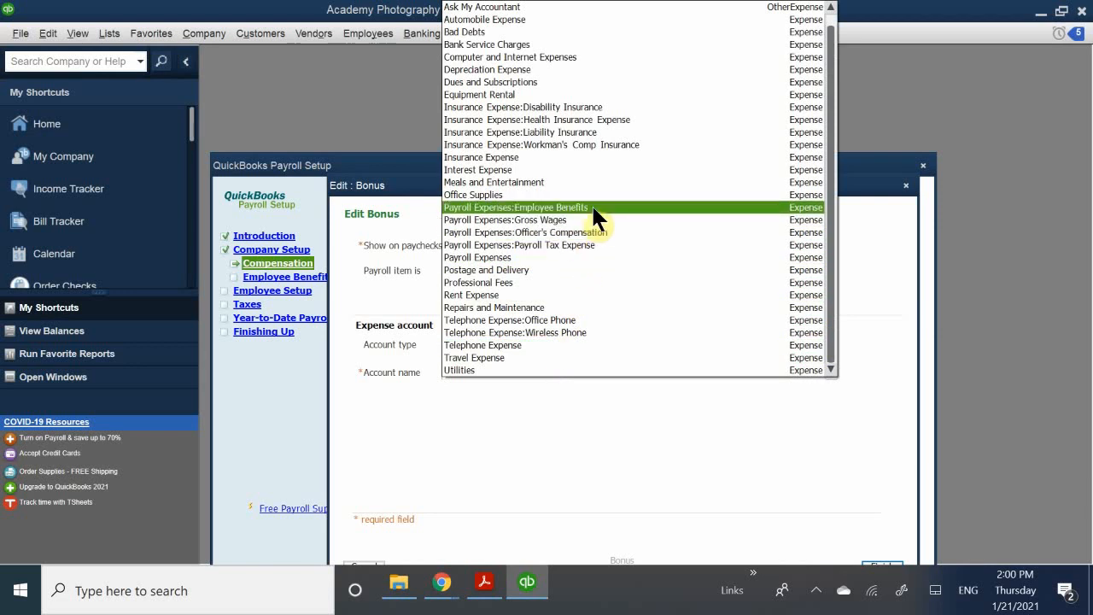
{"action": "left_click", "coordinate": [589, 215]}
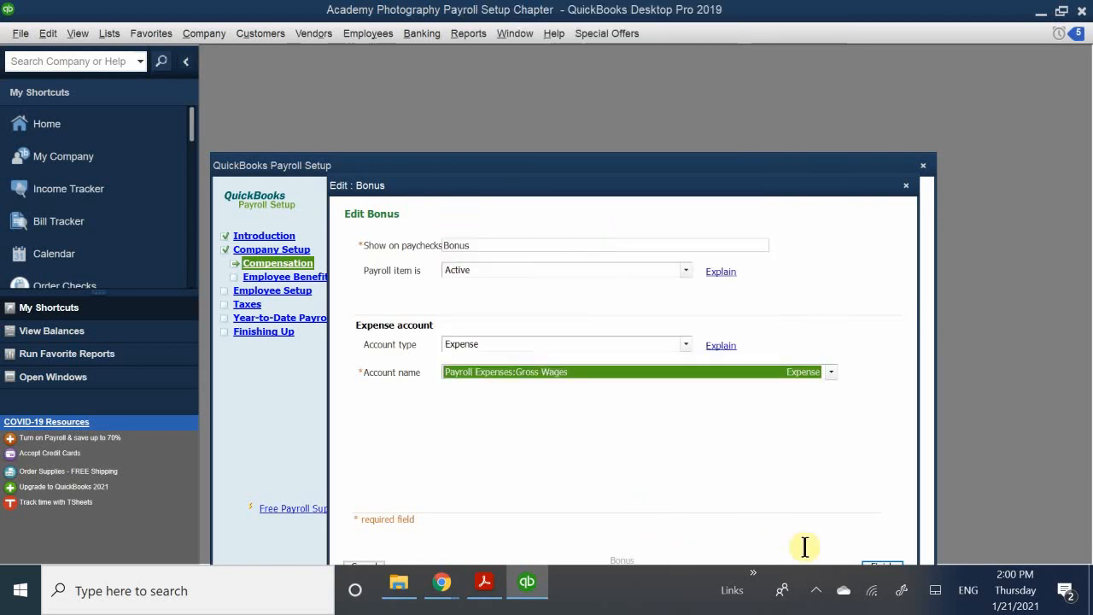
{"action": "left_click", "coordinate": [876, 562]}
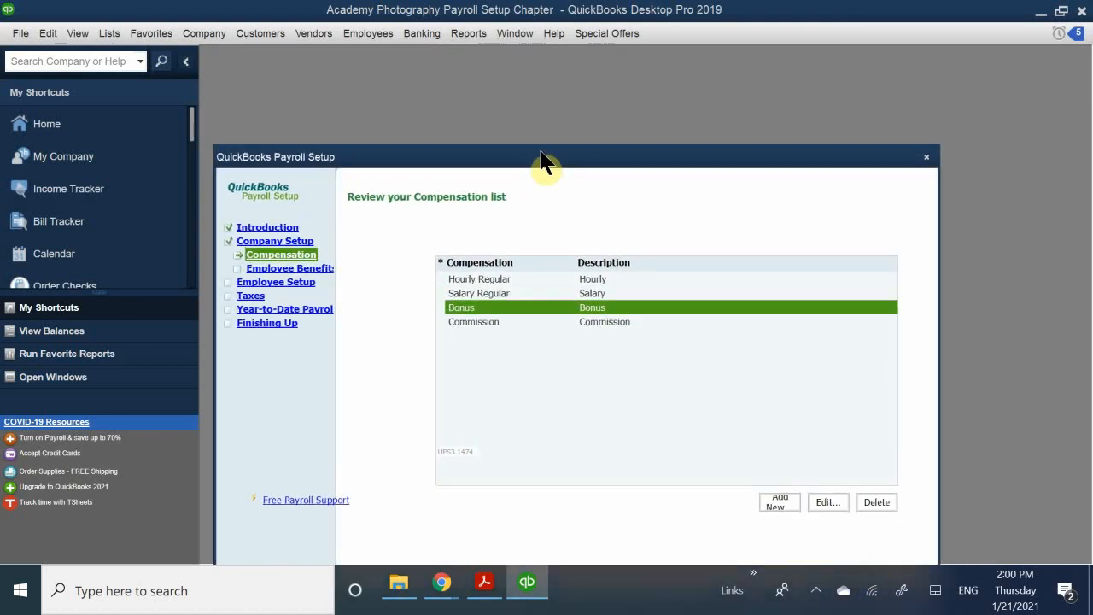
{"action": "left_click", "coordinate": [471, 322]}
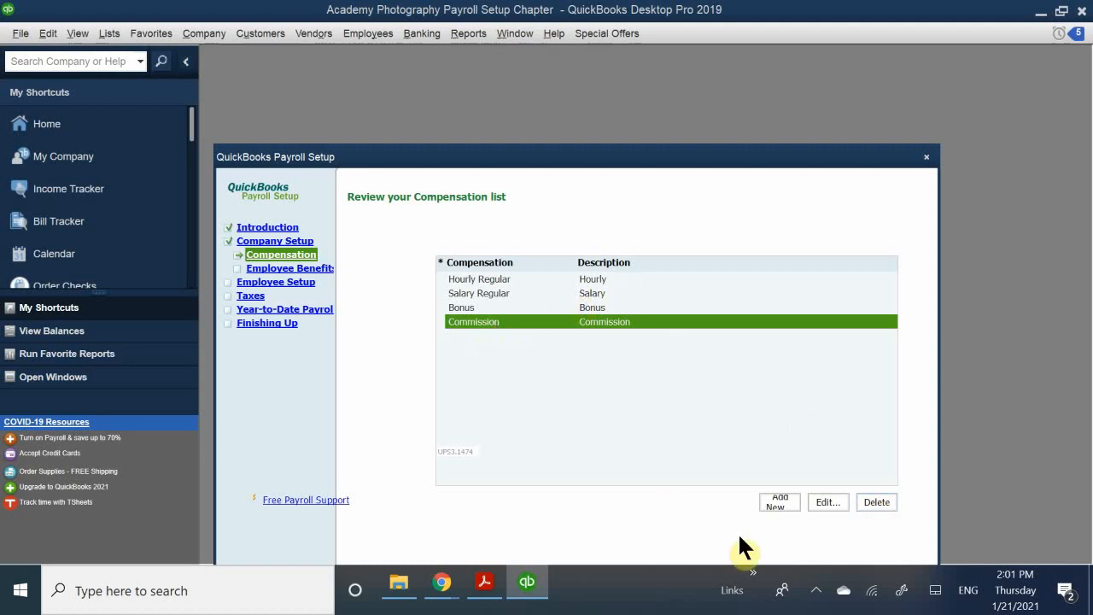
- Point the Commission item's expense account at Payroll Expenses:Gross Wages and advance to its rate page
{"action": "left_click", "coordinate": [820, 502]}
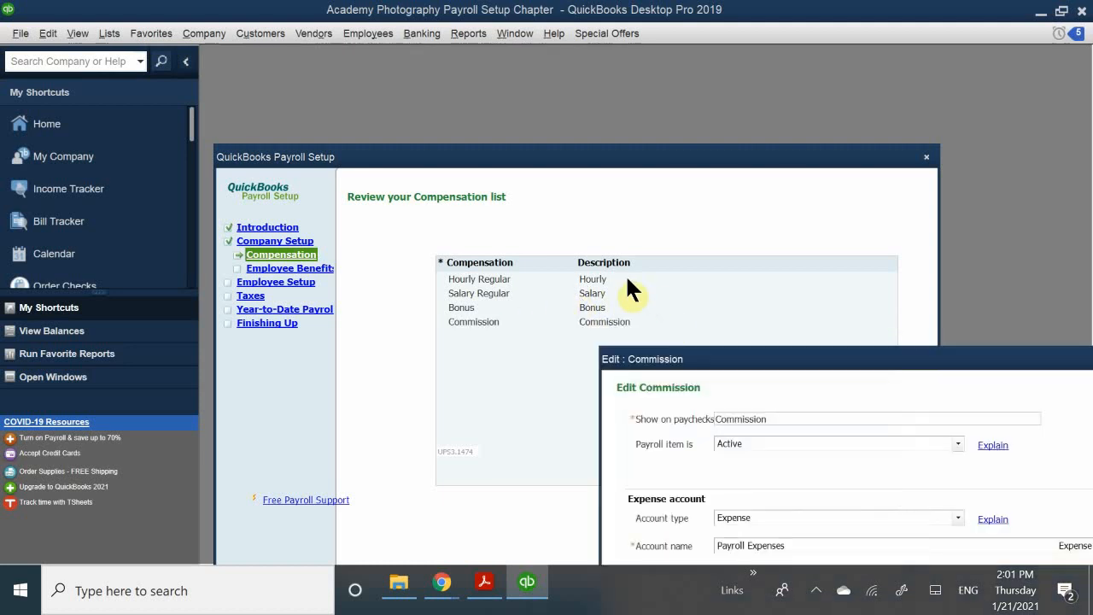
{"action": "left_click_drag", "start_coordinate": [725, 366], "coordinate": [470, 266]}
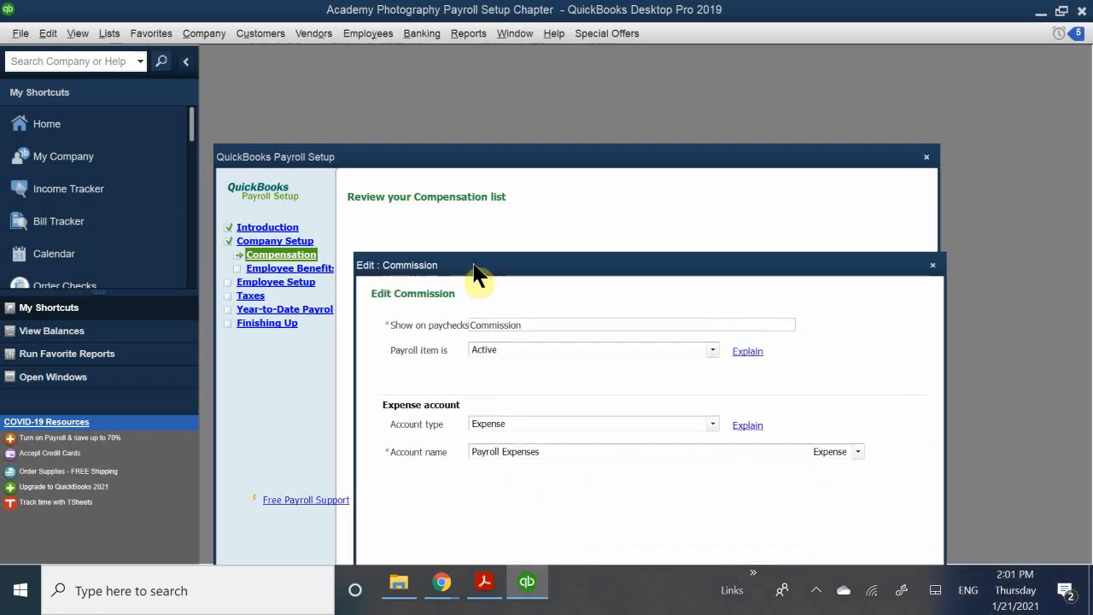
{"action": "left_click", "coordinate": [556, 444]}
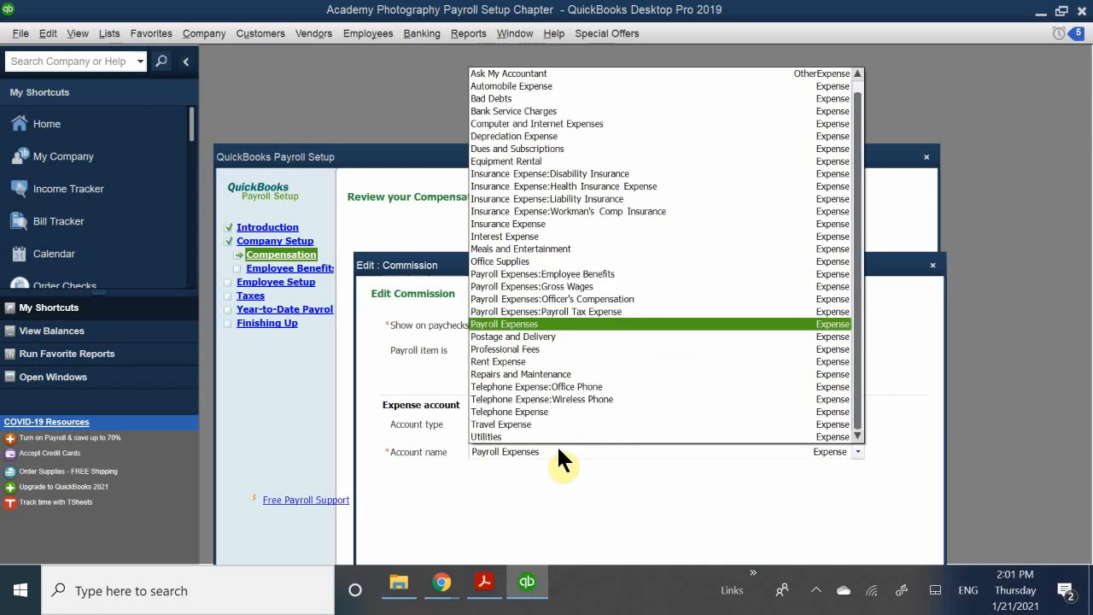
{"action": "left_click", "coordinate": [608, 287]}
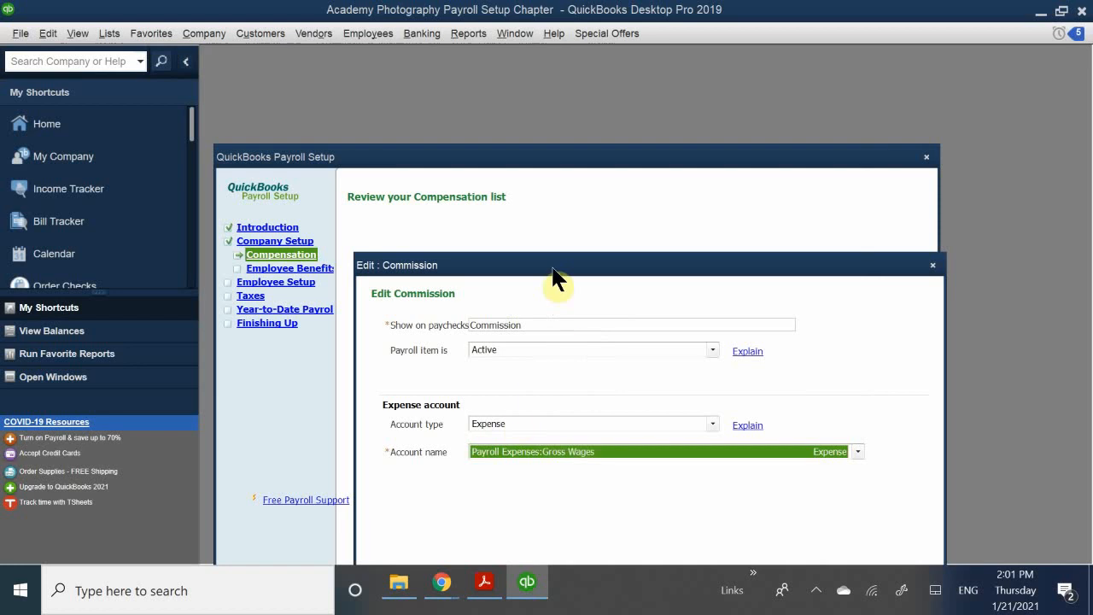
{"action": "left_click_drag", "start_coordinate": [554, 265], "coordinate": [499, 161]}
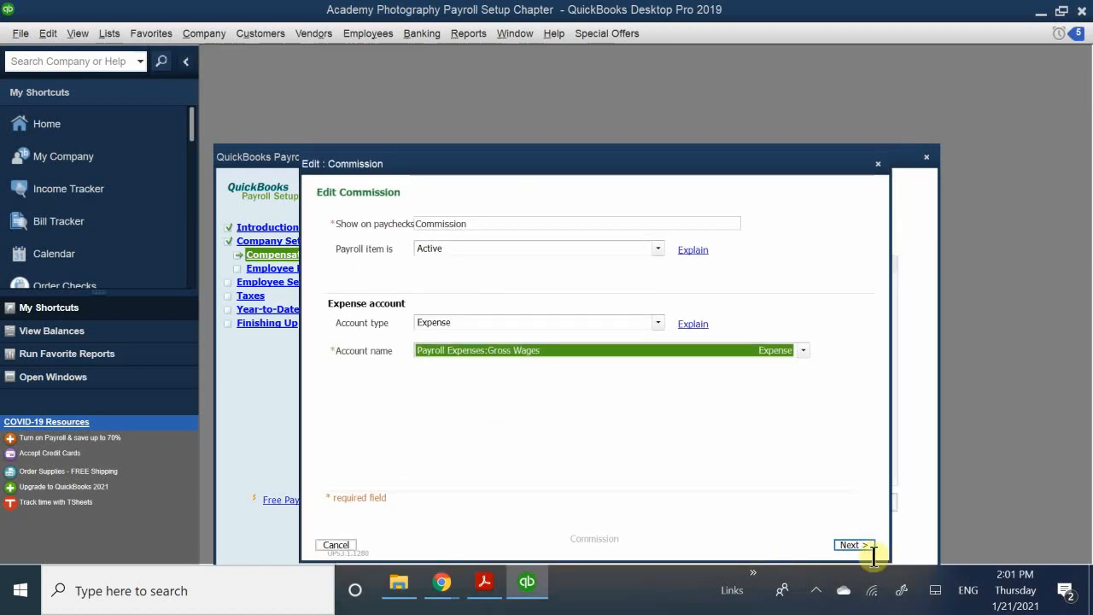
{"action": "left_click", "coordinate": [849, 544]}
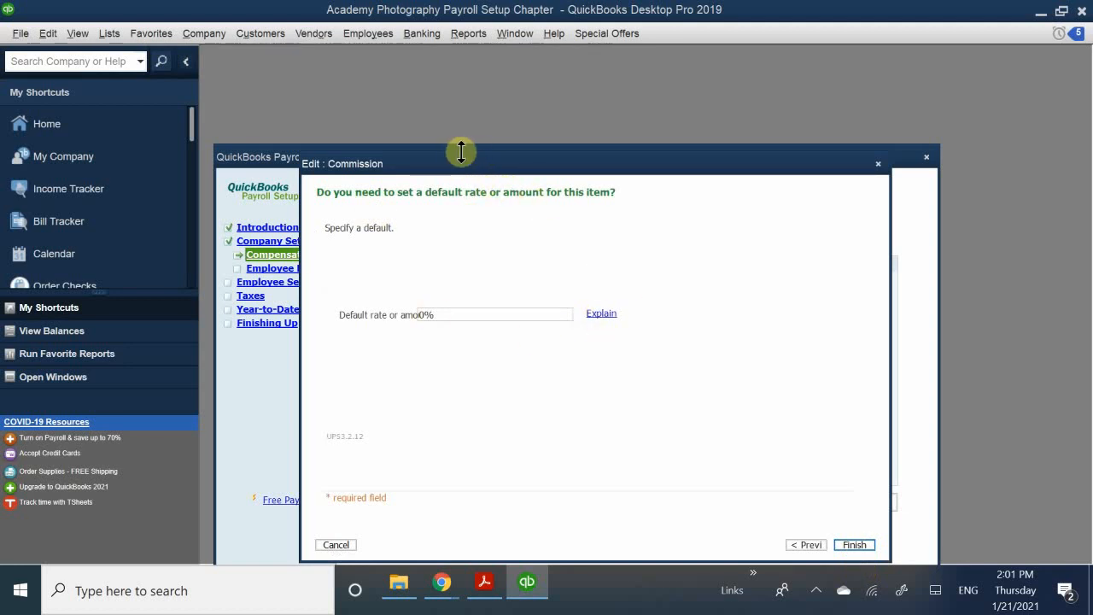
- Replace the Commission default rate of 0% with 10% and save the item
{"action": "left_click_drag", "start_coordinate": [465, 164], "coordinate": [497, 224]}
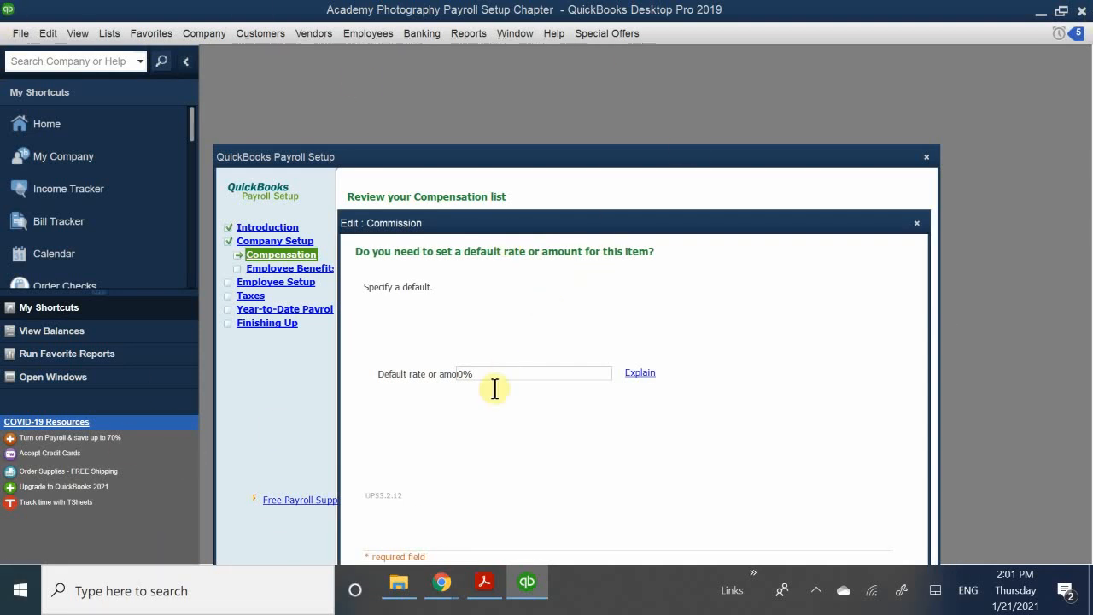
{"action": "left_click_drag", "start_coordinate": [501, 373], "coordinate": [402, 377]}
{"action": "type", "text": "10"}
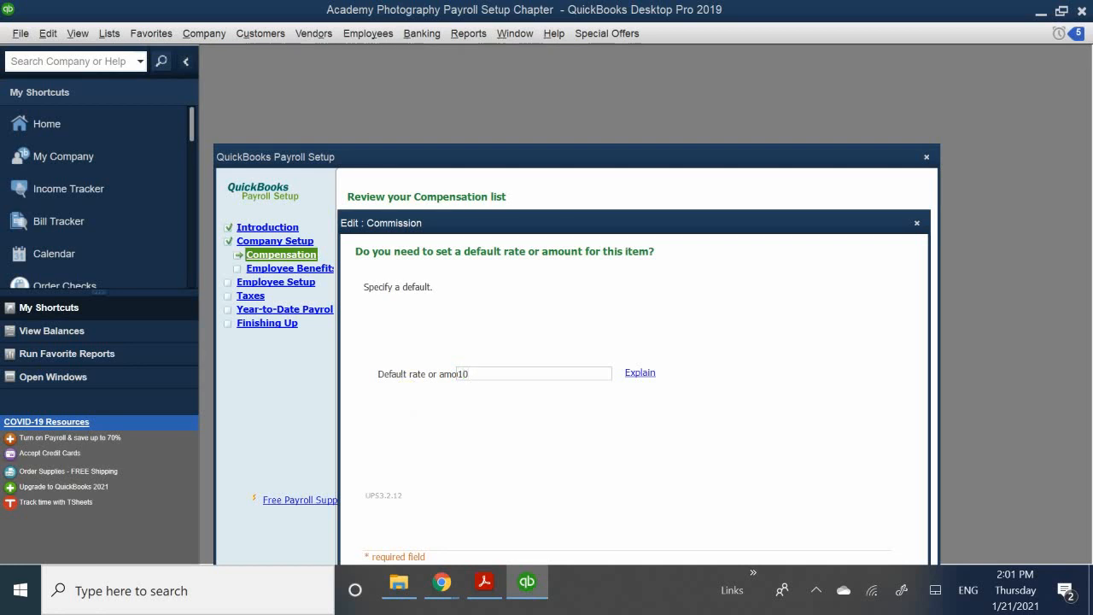
{"action": "type", "text": "^="}
{"action": "key", "text": "BackSpace"}
{"action": "key", "text": "BackSpace"}
{"action": "type", "text": "*"}
{"action": "key", "text": "BackSpace"}
{"action": "type", "text": "^"}
{"action": "key", "text": "BackSpace"}
{"action": "type", "text": "%"}
{"action": "left_click_drag", "start_coordinate": [633, 226], "coordinate": [653, 119]}
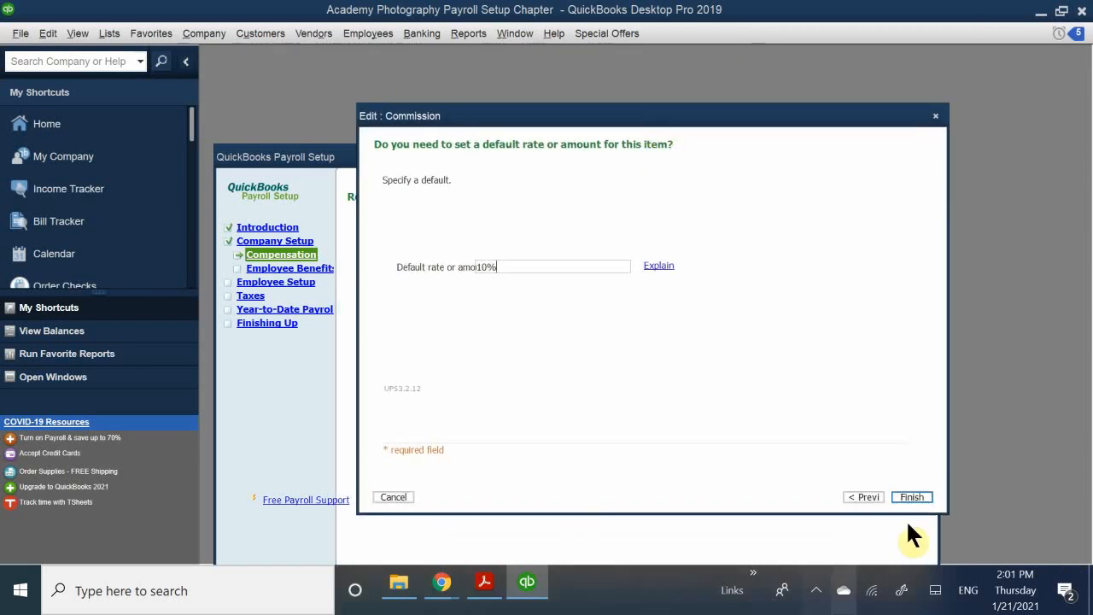
{"action": "left_click", "coordinate": [911, 495]}
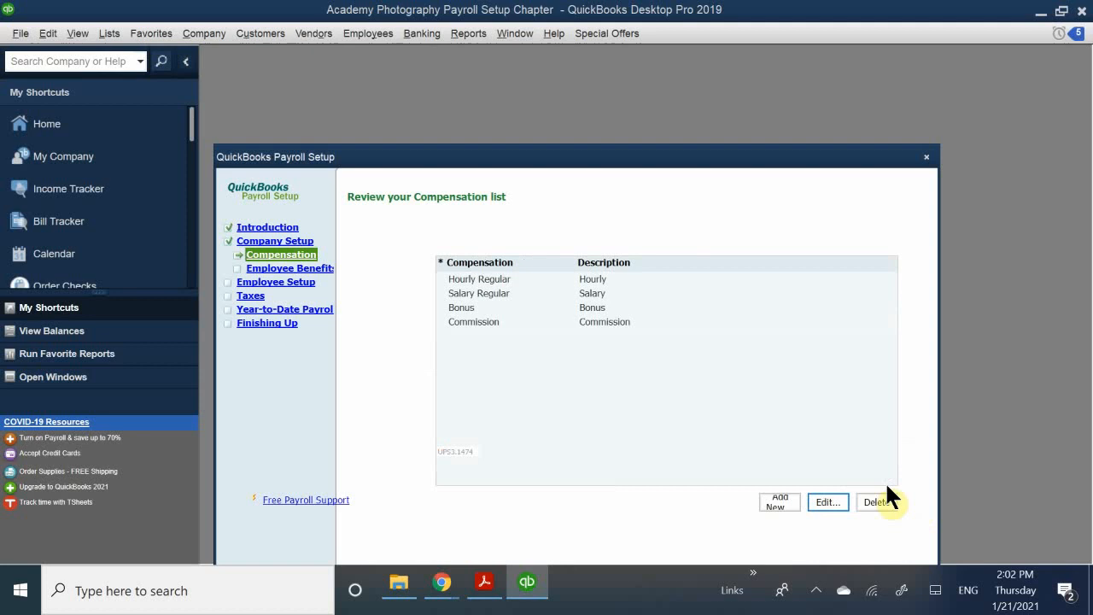
- Continue from the four-item Compensation list to the Set up employee benefits page
{"action": "left_click", "coordinate": [531, 361]}
{"action": "left_click_drag", "start_coordinate": [483, 153], "coordinate": [470, 49]}
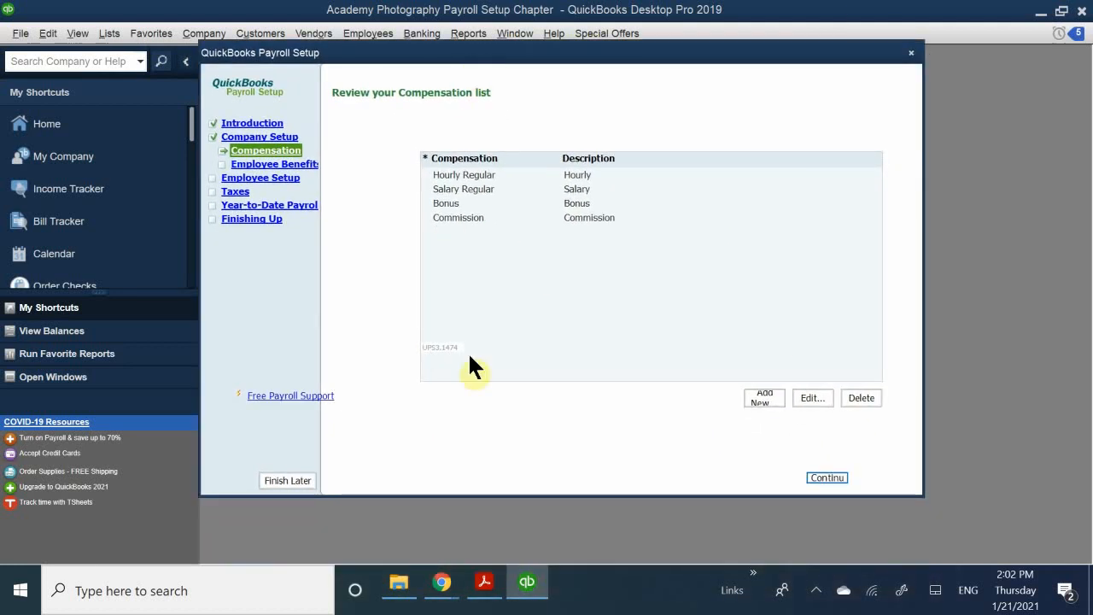
{"action": "left_click", "coordinate": [824, 475]}
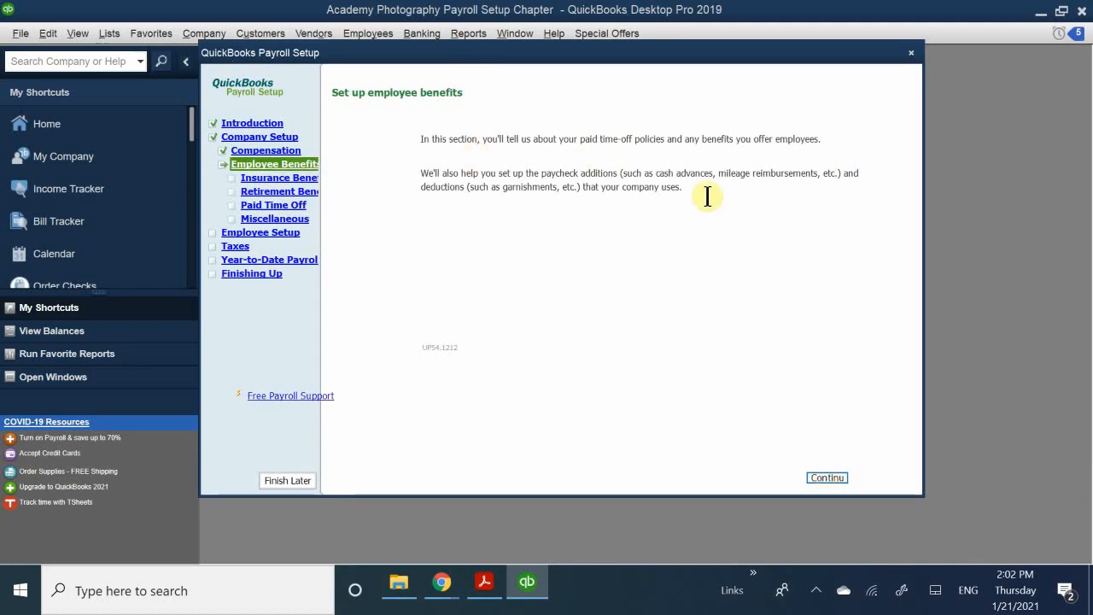
- Begin insurance benefit setup and tick Health insurance as a benefit the company provides
{"action": "left_click", "coordinate": [825, 480]}
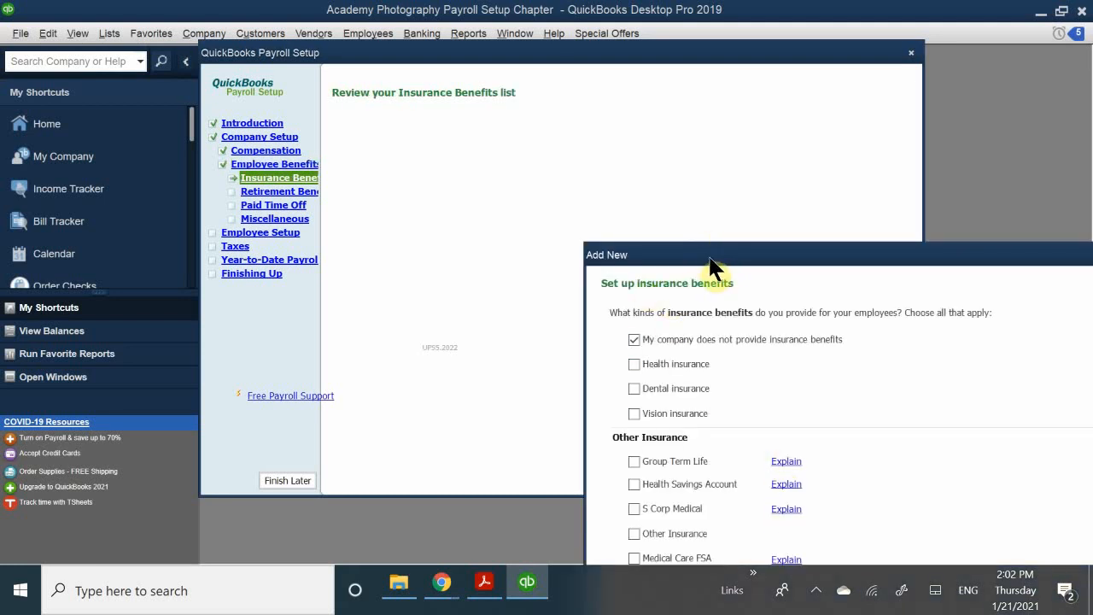
{"action": "left_click_drag", "start_coordinate": [707, 258], "coordinate": [454, 163]}
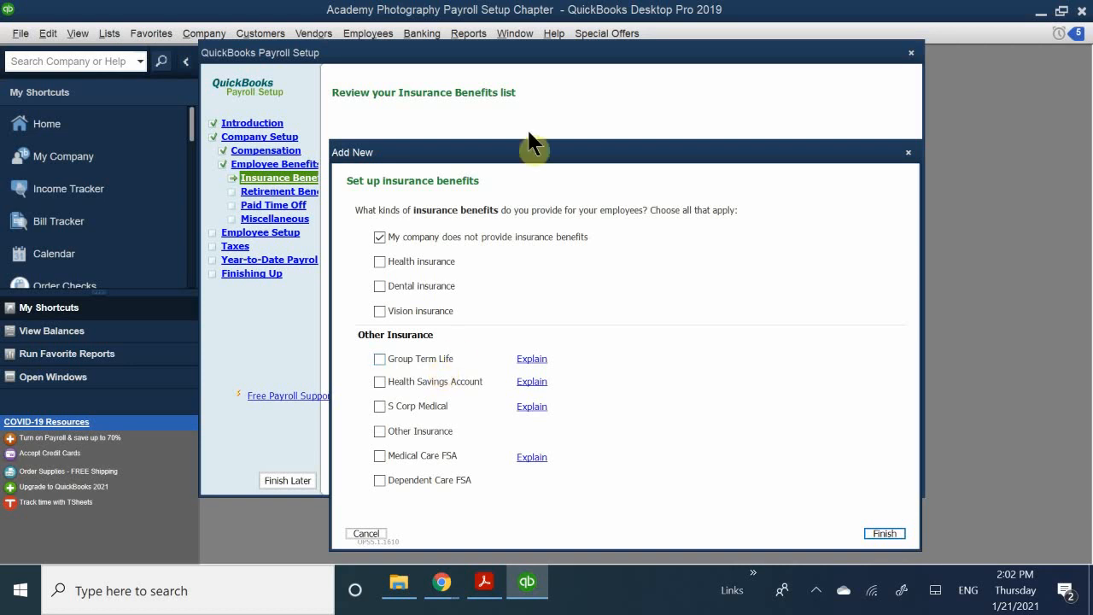
{"action": "left_click", "coordinate": [380, 261]}
{"action": "left_click", "coordinate": [429, 237]}
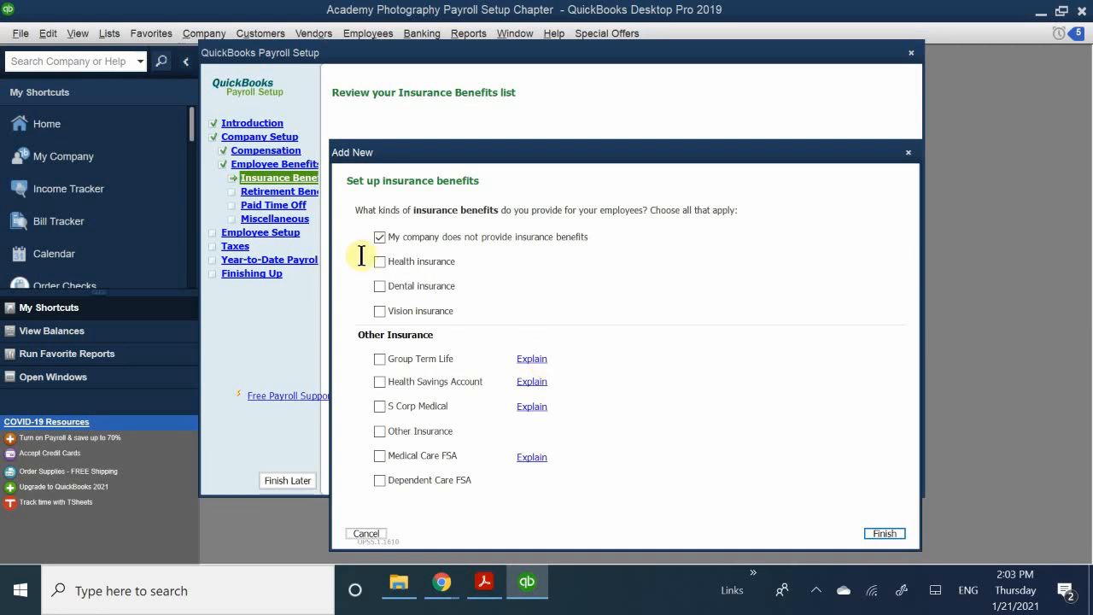
{"action": "left_click", "coordinate": [407, 261]}
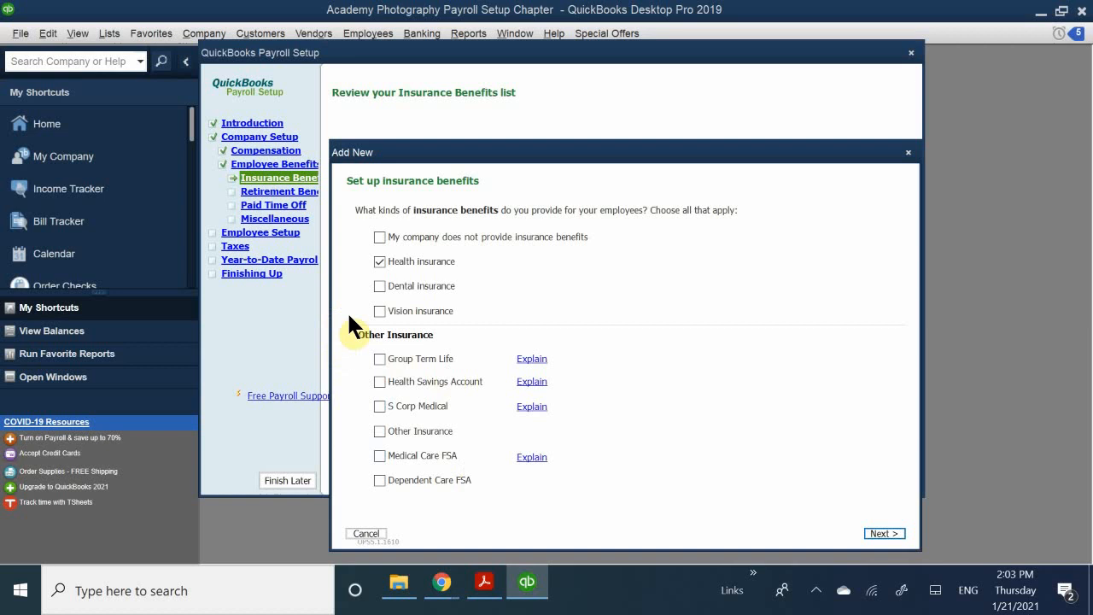
- Clear Dental and Vision insurance so only Health insurance remains, then continue to its payment question
{"action": "left_click", "coordinate": [389, 286]}
{"action": "left_click", "coordinate": [410, 308]}
{"action": "left_click", "coordinate": [409, 283]}
{"action": "left_click", "coordinate": [878, 531]}
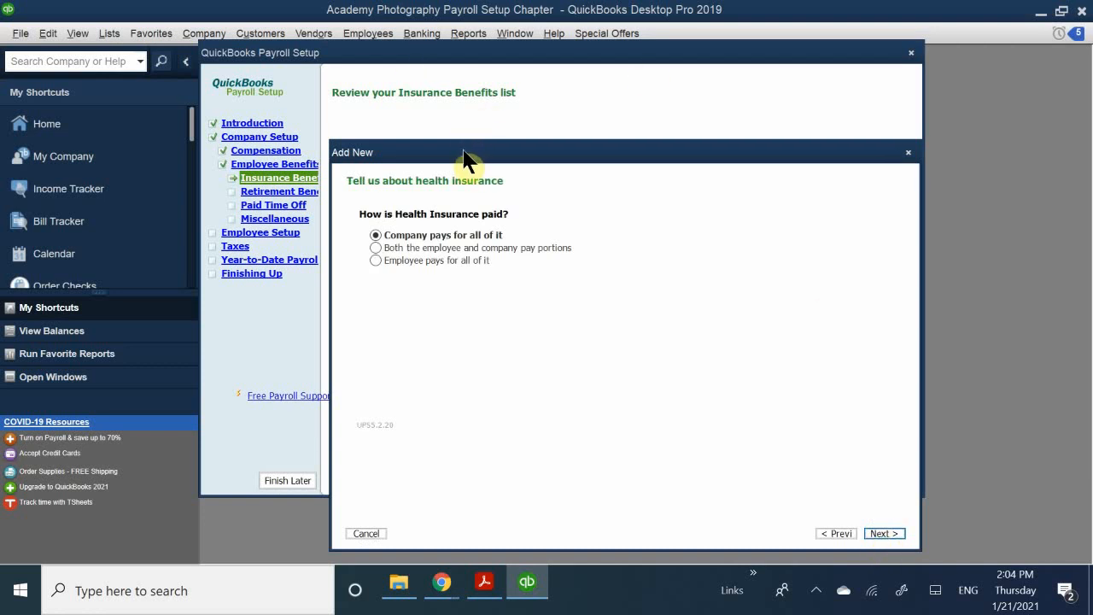
{"action": "left_click_drag", "start_coordinate": [465, 156], "coordinate": [453, 177]}
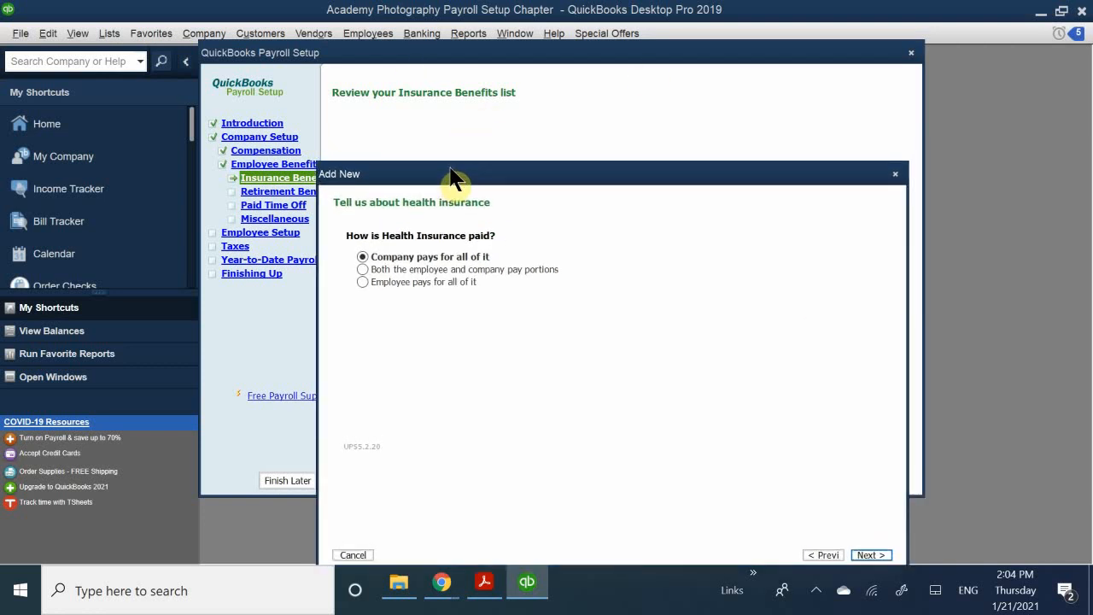
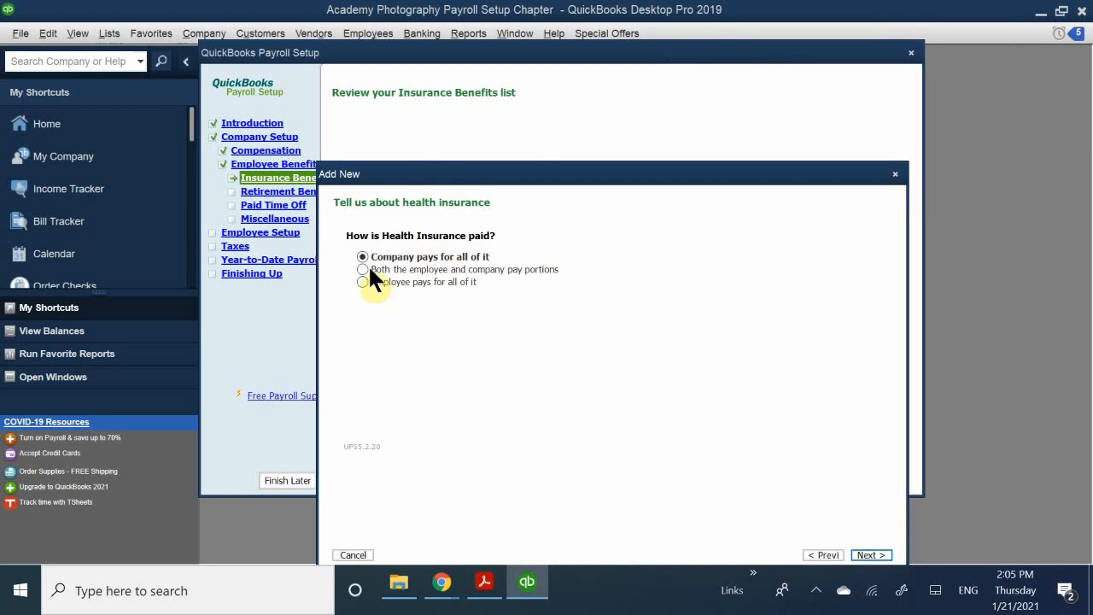
- Have employee and company share health insurance, with the employee portion deducted before taxes (section 125)
{"action": "left_click", "coordinate": [364, 268]}
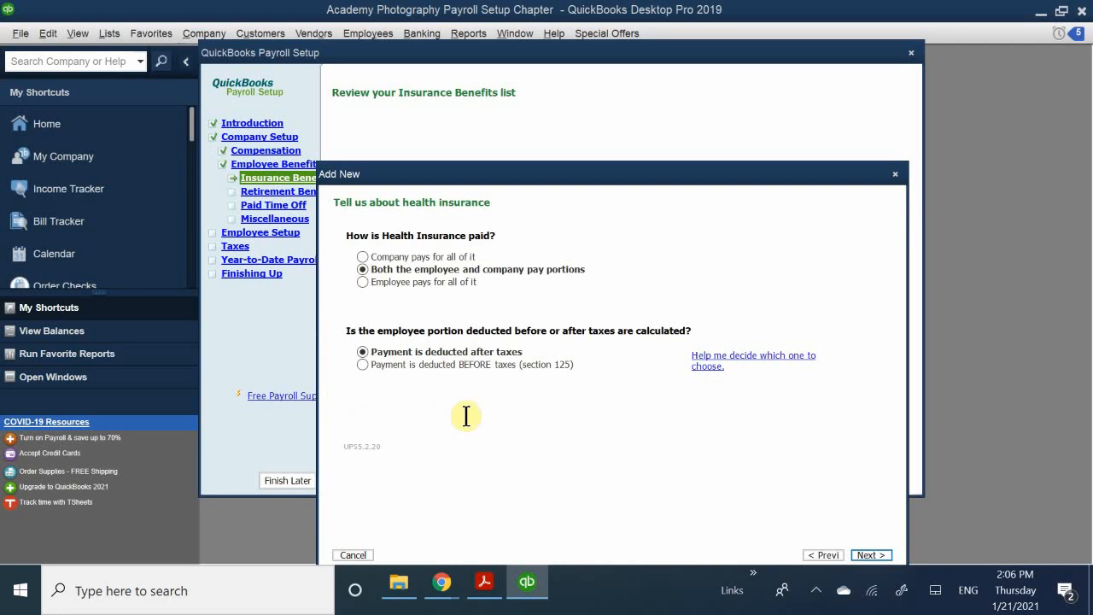
{"action": "left_click", "coordinate": [408, 364]}
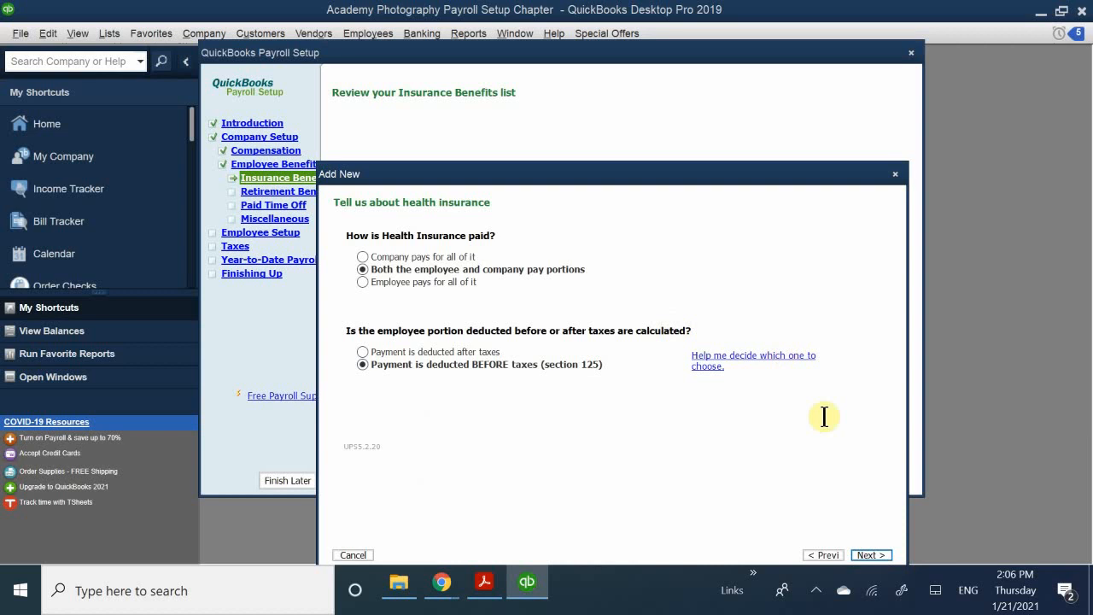
- Advance to the health insurance payment schedule page, leaving the Payee field blank
{"action": "left_click", "coordinate": [868, 555]}
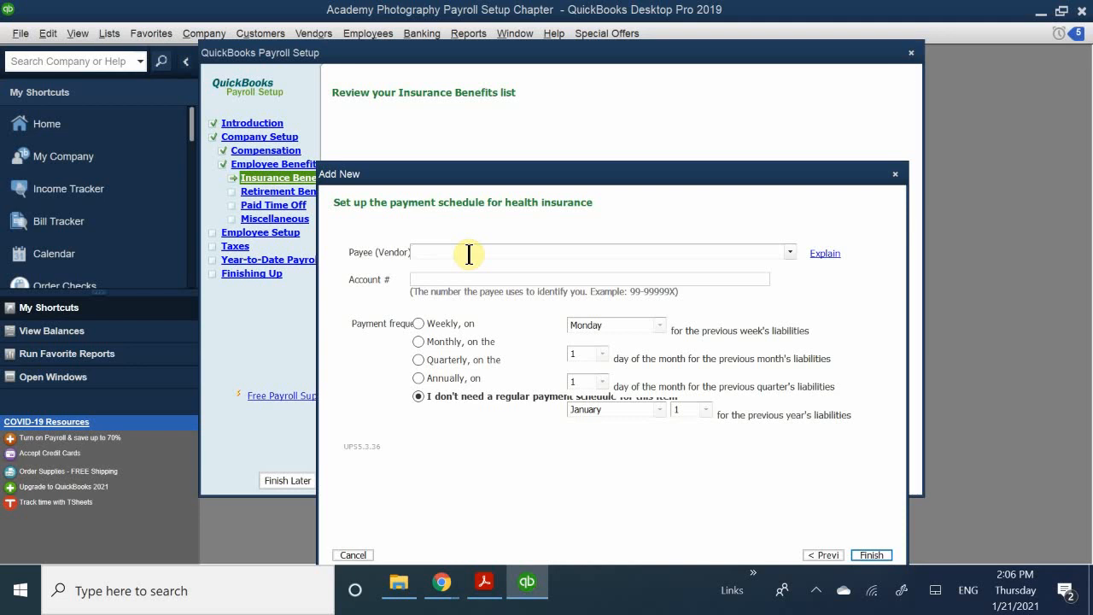
{"action": "type", "text": "S"}
{"action": "key", "text": "BackSpace"}
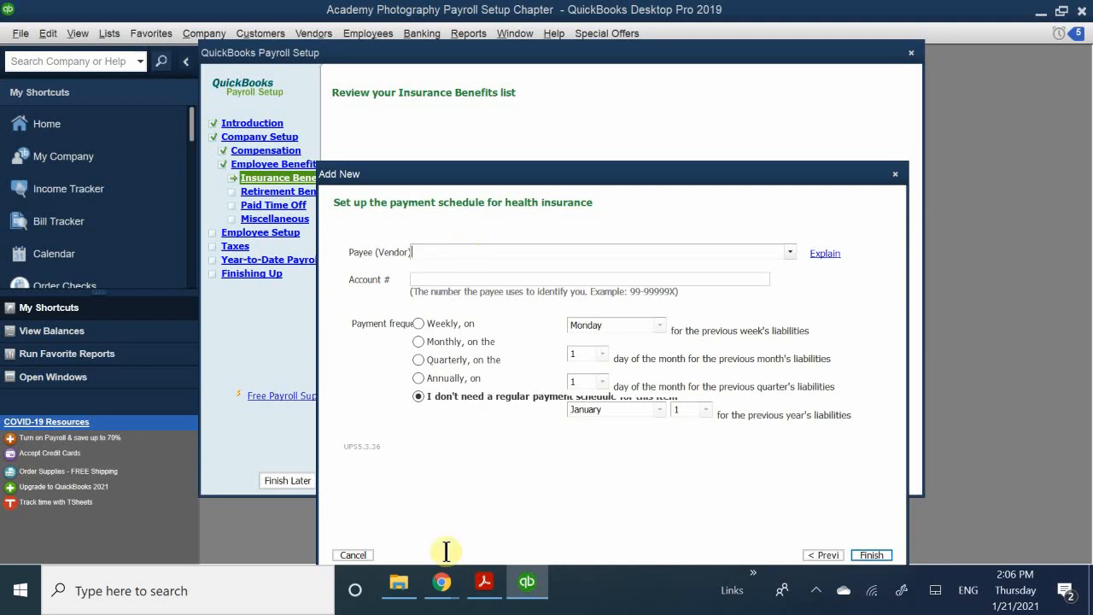
- Bring QB CH 10.pdf forward and scroll to page 6, Step 2 on health insurance pay portions
{"action": "mouse_move", "coordinate": [484, 584]}
{"action": "left_click", "coordinate": [482, 534]}
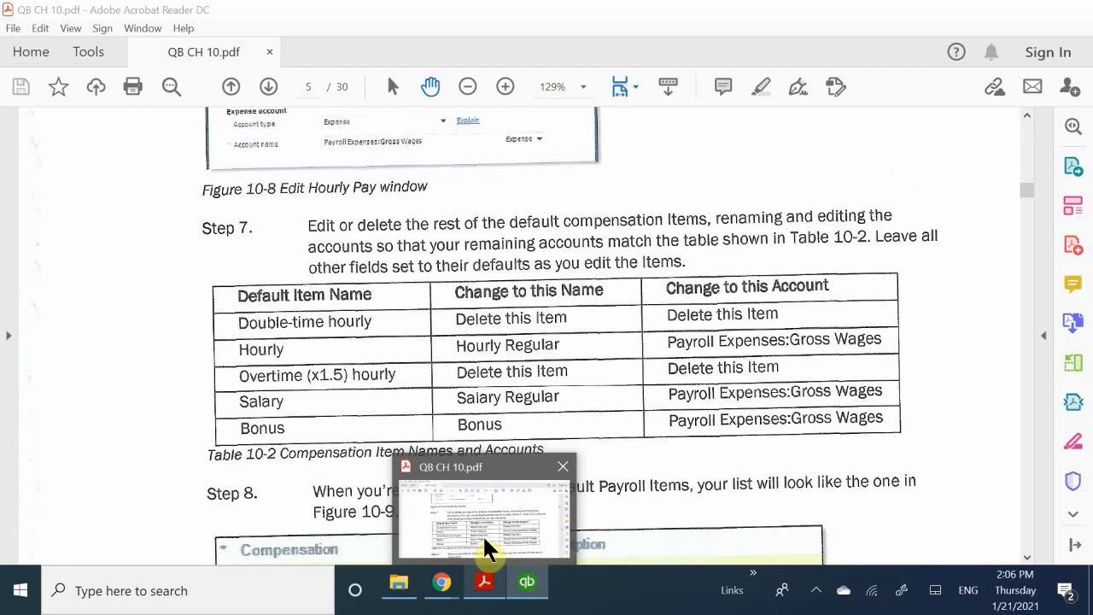
{"action": "scroll", "coordinate": [466, 432], "scroll_direction": "down", "scroll_amount": 6}
{"action": "scroll", "coordinate": [467, 446], "scroll_direction": "down", "scroll_amount": 10}
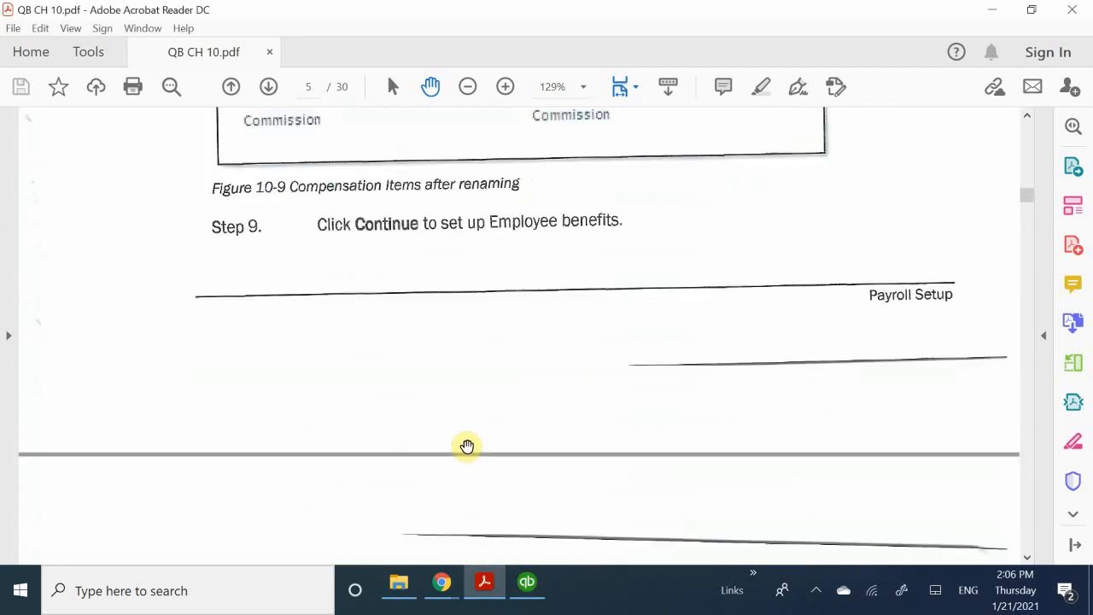
{"action": "scroll", "coordinate": [465, 446], "scroll_direction": "down", "scroll_amount": 7}
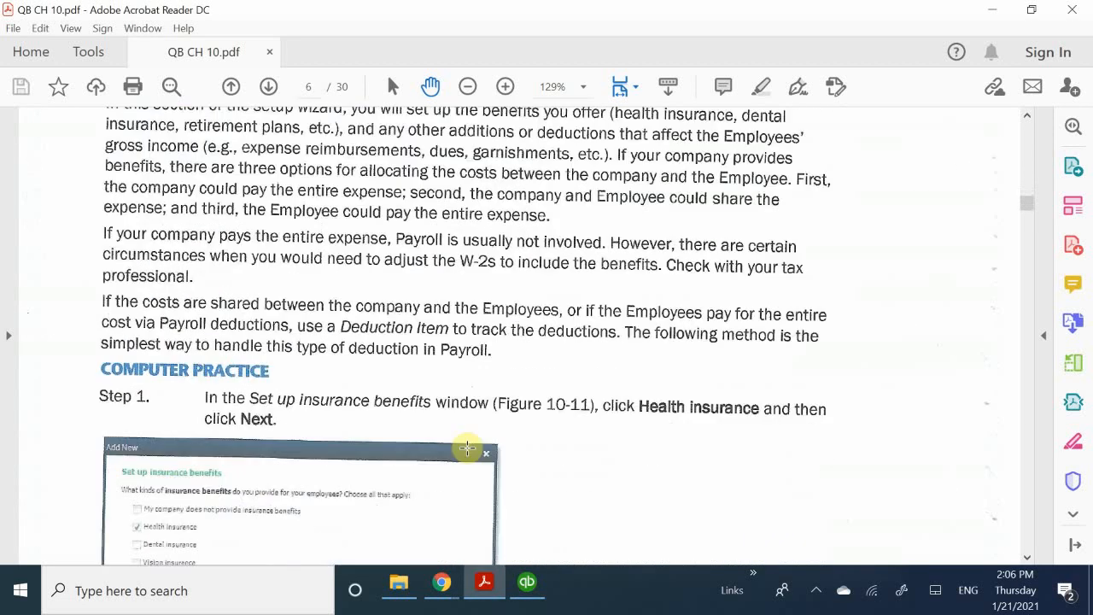
{"action": "scroll", "coordinate": [466, 450], "scroll_direction": "down", "scroll_amount": 2}
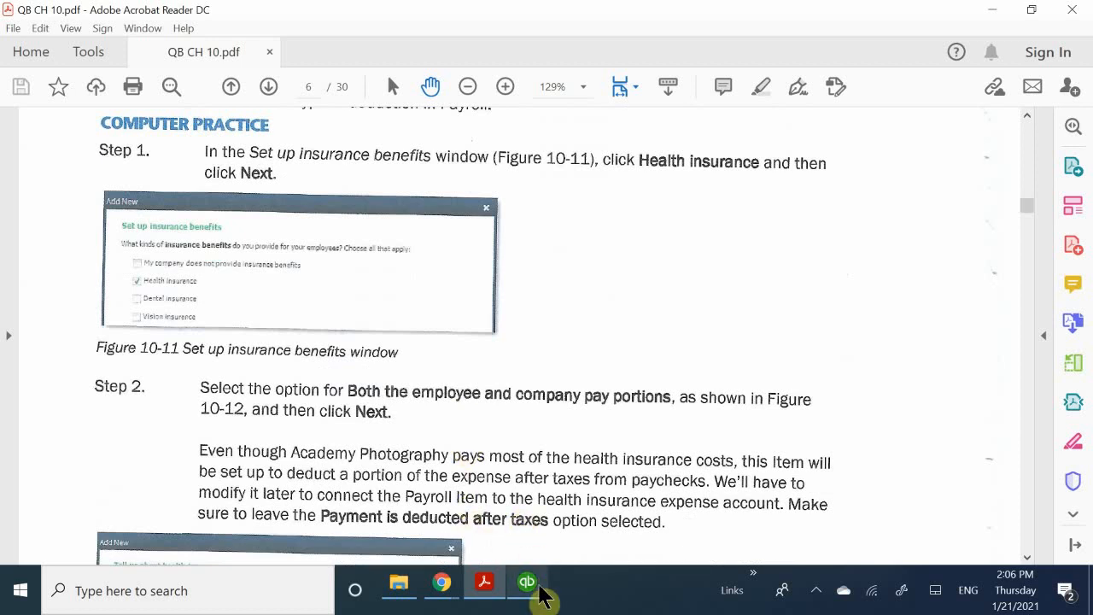
- Back in QuickBooks, finish the health insurance item with no regular payment schedule
{"action": "left_click", "coordinate": [481, 580]}
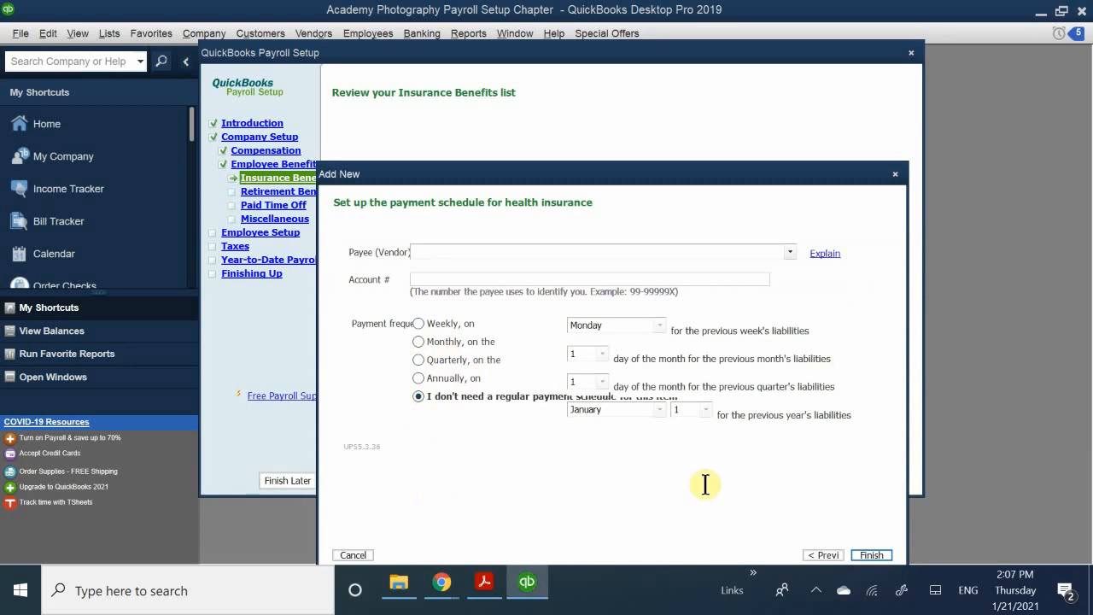
{"action": "left_click", "coordinate": [872, 555]}
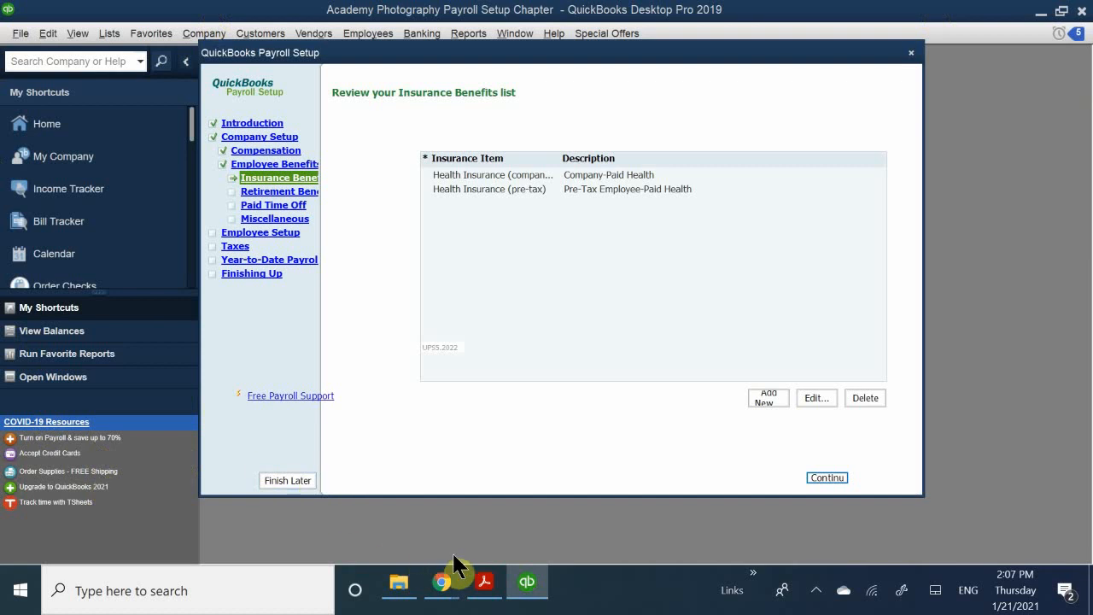
- Switch to QB CH 10.pdf and scroll to page 7, Step 4 and Figure 10-14
{"action": "left_click", "coordinate": [480, 587]}
{"action": "scroll", "coordinate": [523, 384], "scroll_direction": "down", "scroll_amount": 3}
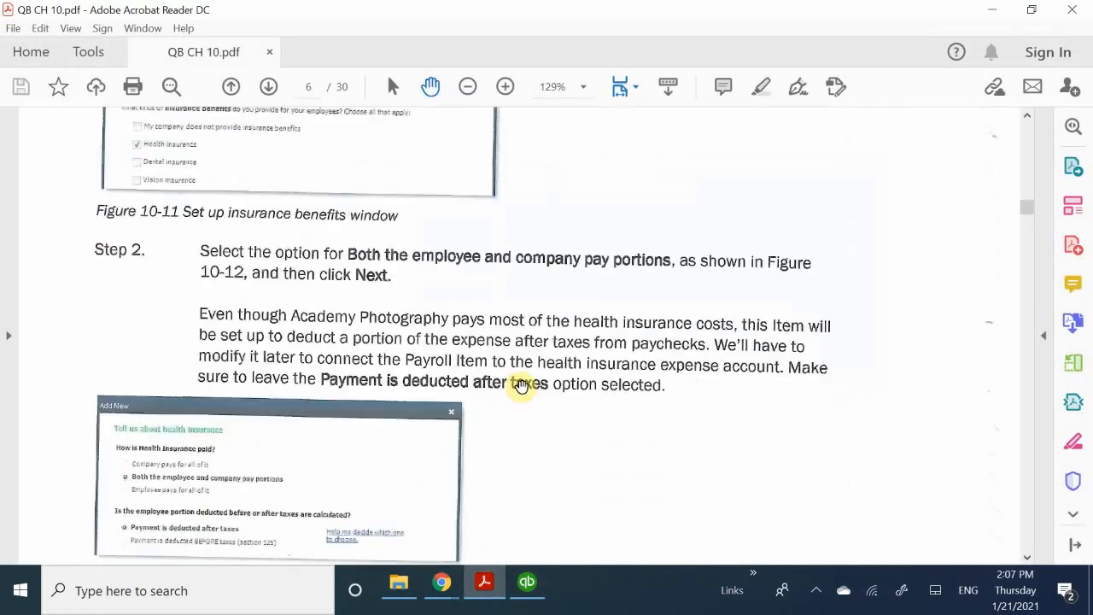
{"action": "scroll", "coordinate": [529, 376], "scroll_direction": "down", "scroll_amount": 10}
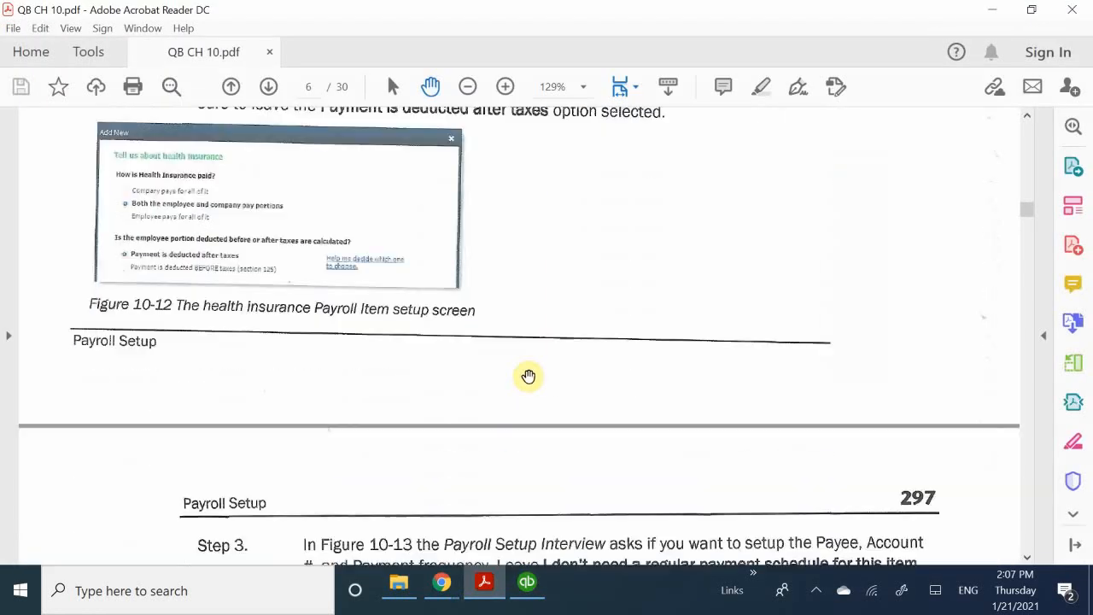
{"action": "scroll", "coordinate": [523, 382], "scroll_direction": "down", "scroll_amount": 5}
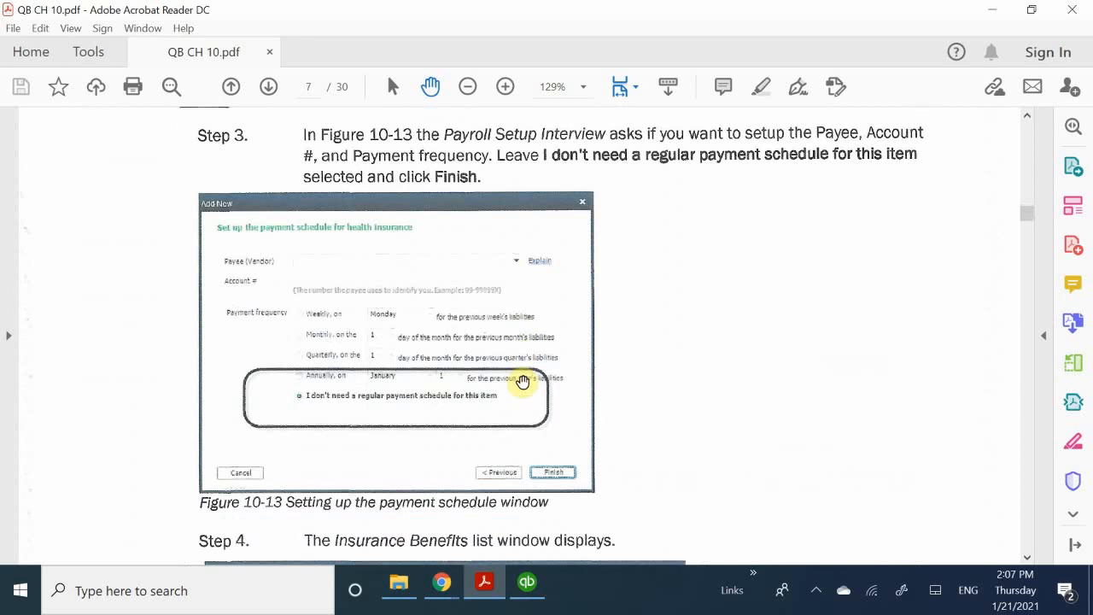
{"action": "scroll", "coordinate": [522, 382], "scroll_direction": "down", "scroll_amount": 3}
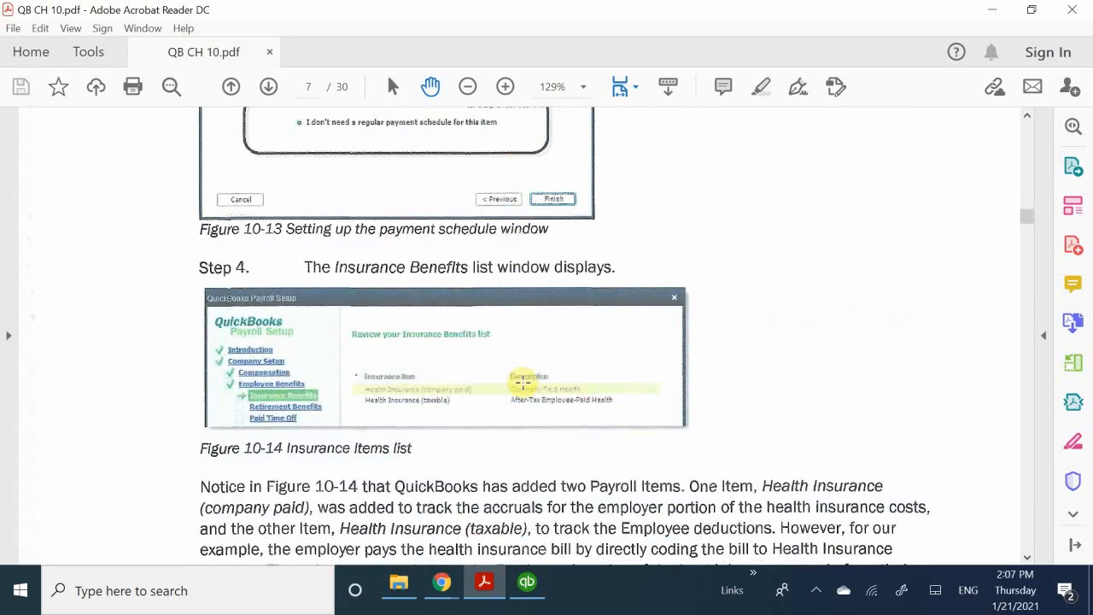
- Delete the company-paid Health Insurance item, then select Health Insurance (pre-tax)
{"action": "left_click", "coordinate": [525, 584]}
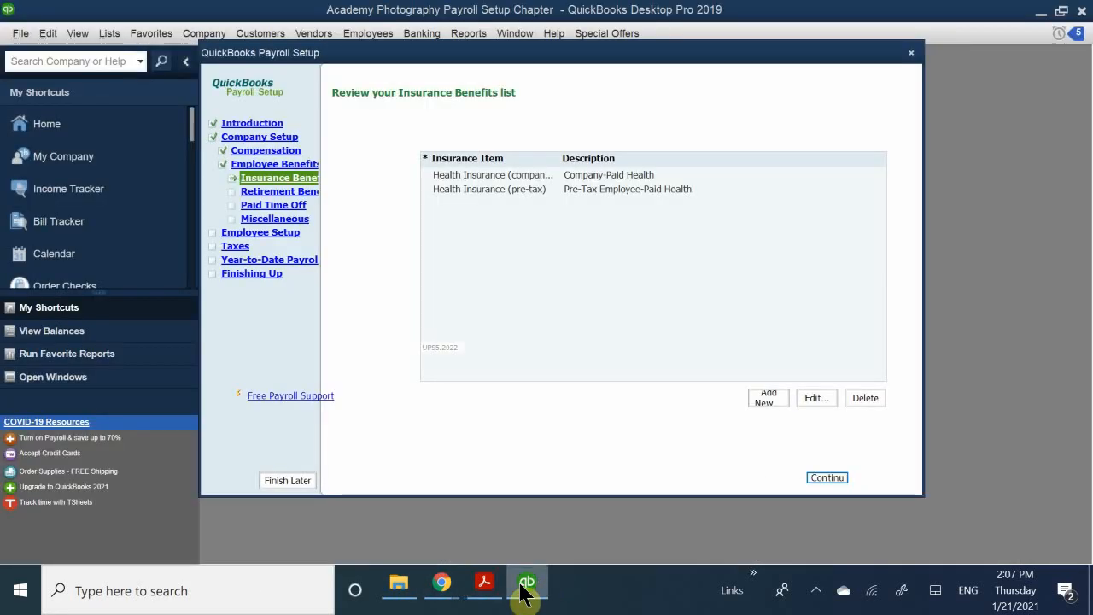
{"action": "left_click", "coordinate": [525, 175]}
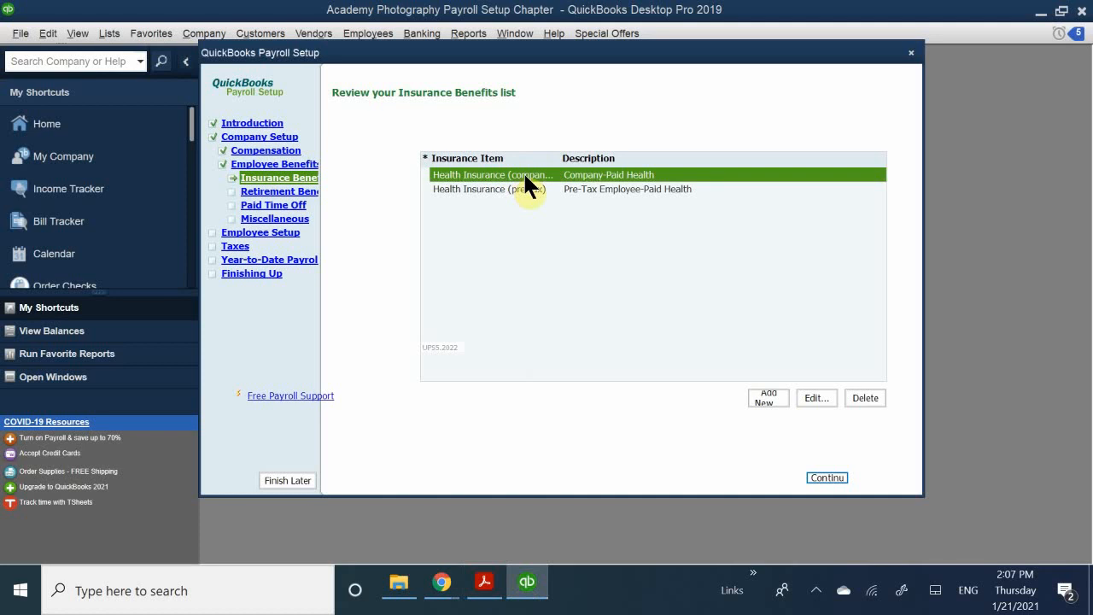
{"action": "left_click", "coordinate": [864, 398]}
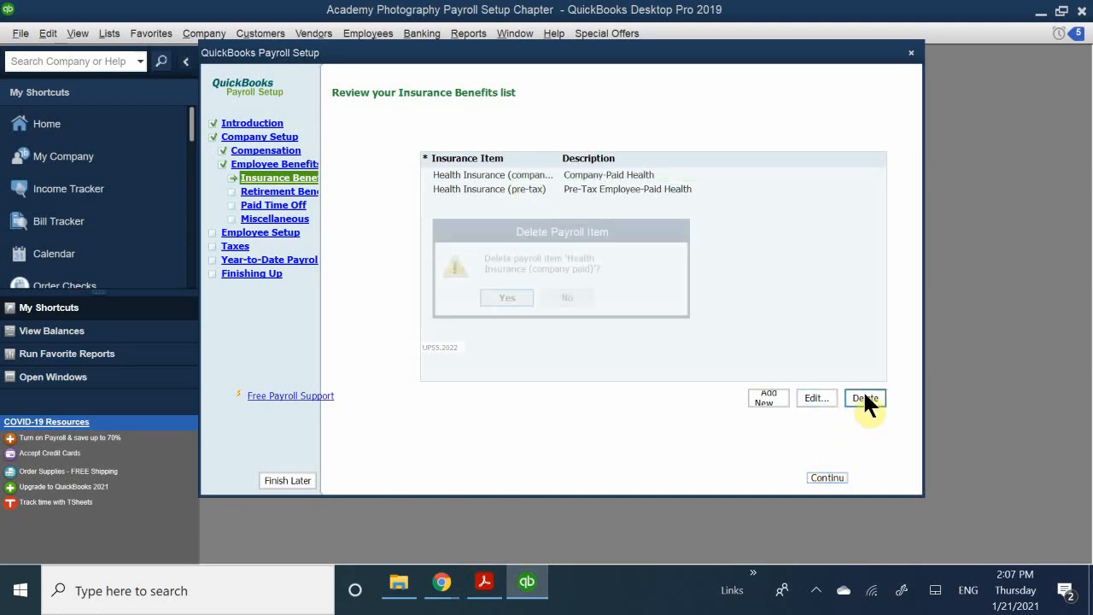
{"action": "left_click", "coordinate": [505, 298]}
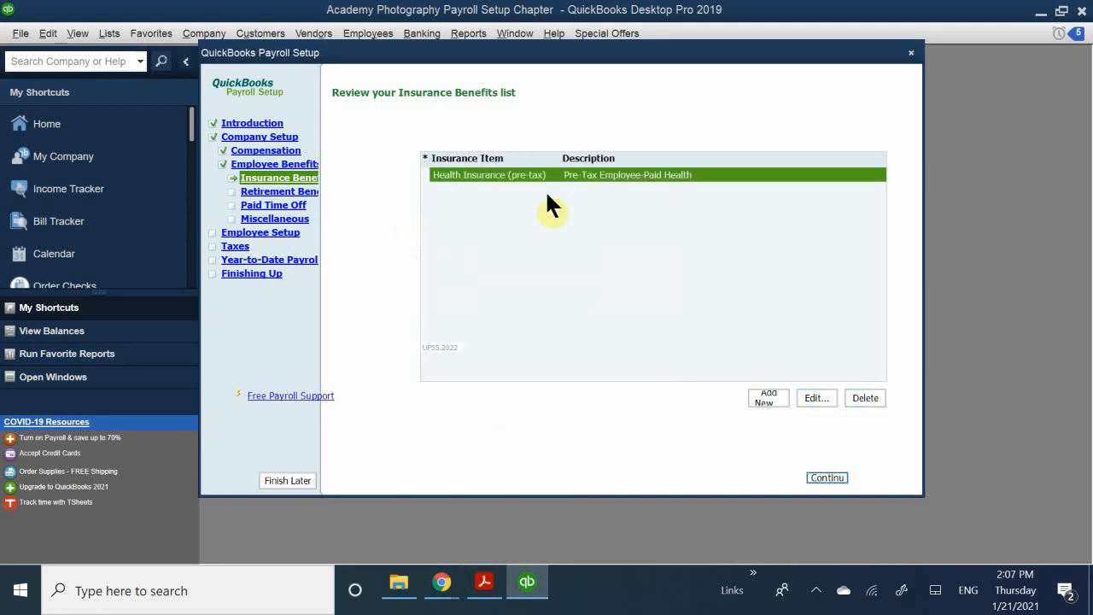
{"action": "left_click", "coordinate": [578, 202]}
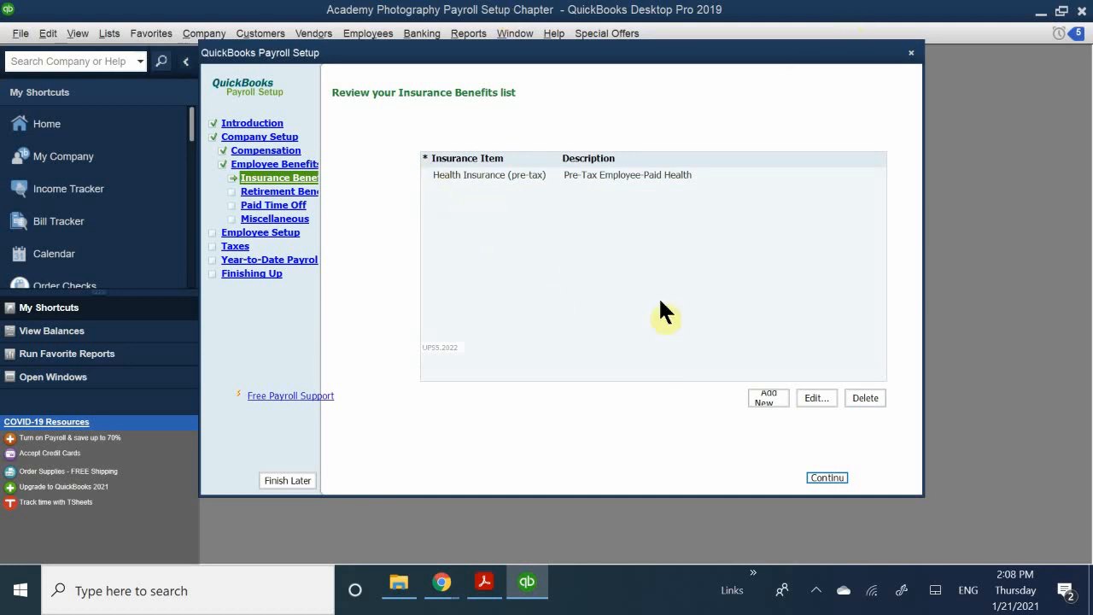
{"action": "left_click", "coordinate": [463, 176]}
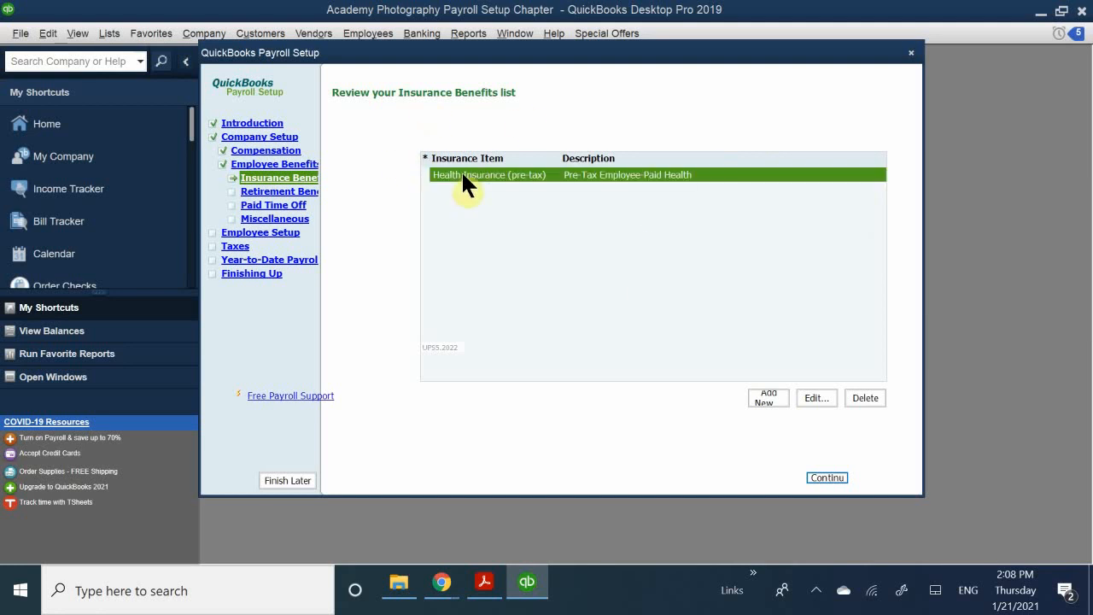
- Rename the pre-tax health item to 'Medical Insurance' on paychecks and advance to the liability account page
{"action": "left_click", "coordinate": [810, 394]}
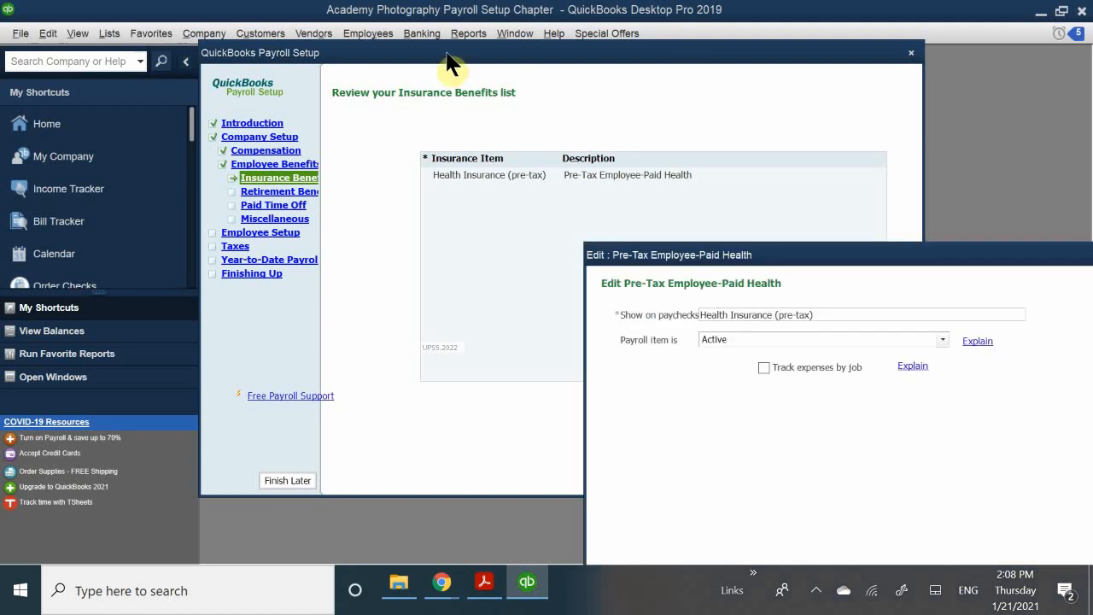
{"action": "left_click_drag", "start_coordinate": [655, 255], "coordinate": [474, 203]}
{"action": "left_click_drag", "start_coordinate": [654, 264], "coordinate": [443, 243]}
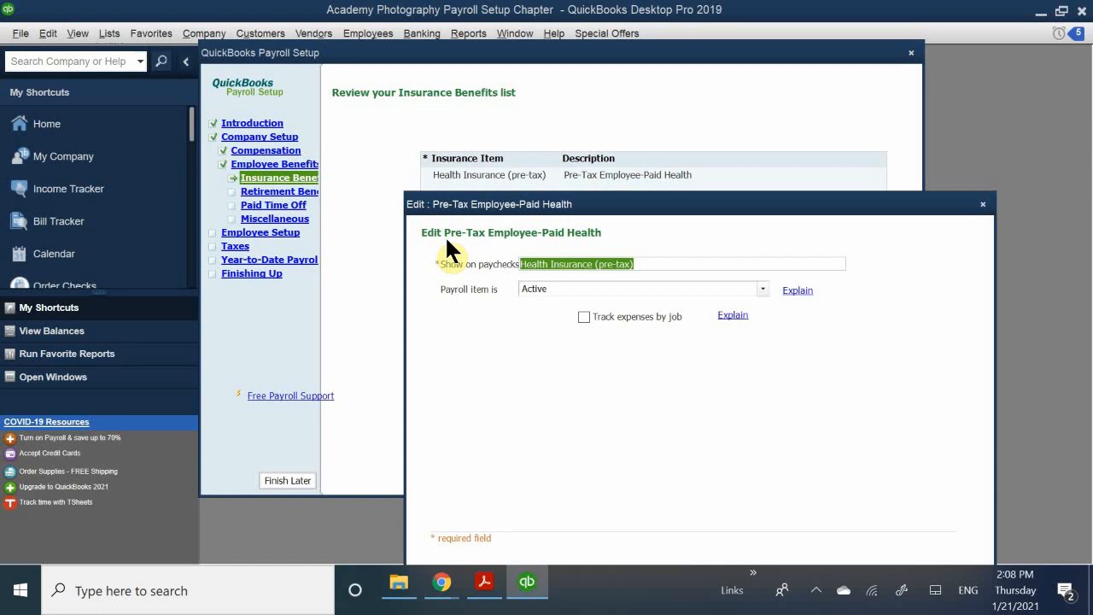
{"action": "key", "text": "BackSpace"}
{"action": "type", "text": "Med"}
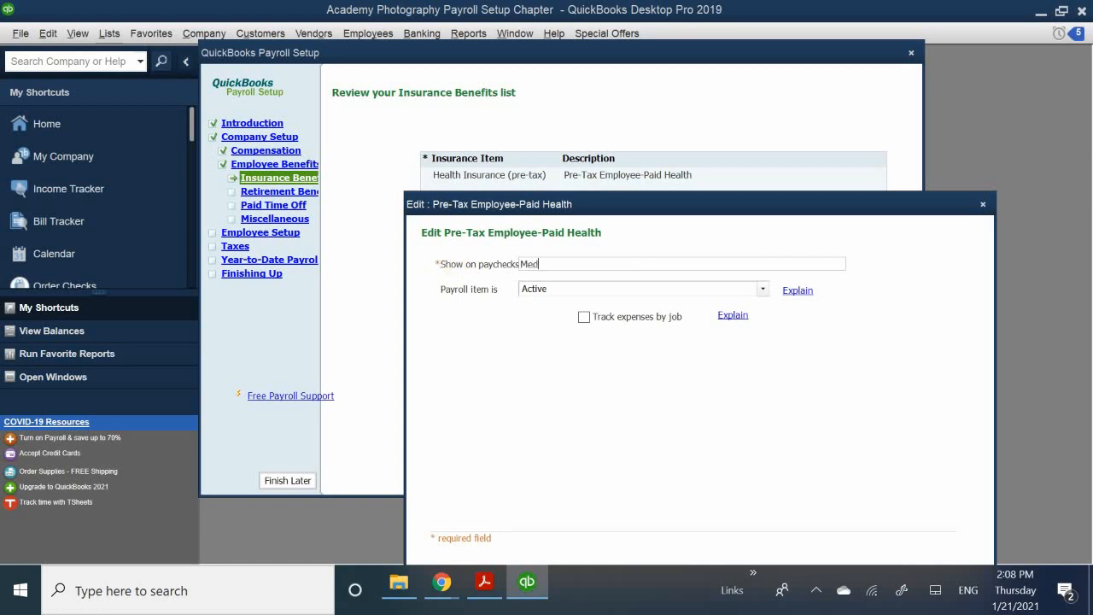
{"action": "type", "text": "ical Insurance"}
{"action": "mouse_move", "coordinate": [688, 205]}
{"action": "left_mouse_down"}
{"action": "mouse_move", "coordinate": [667, 108]}
{"action": "mouse_move", "coordinate": [655, 105]}
{"action": "left_mouse_up"}
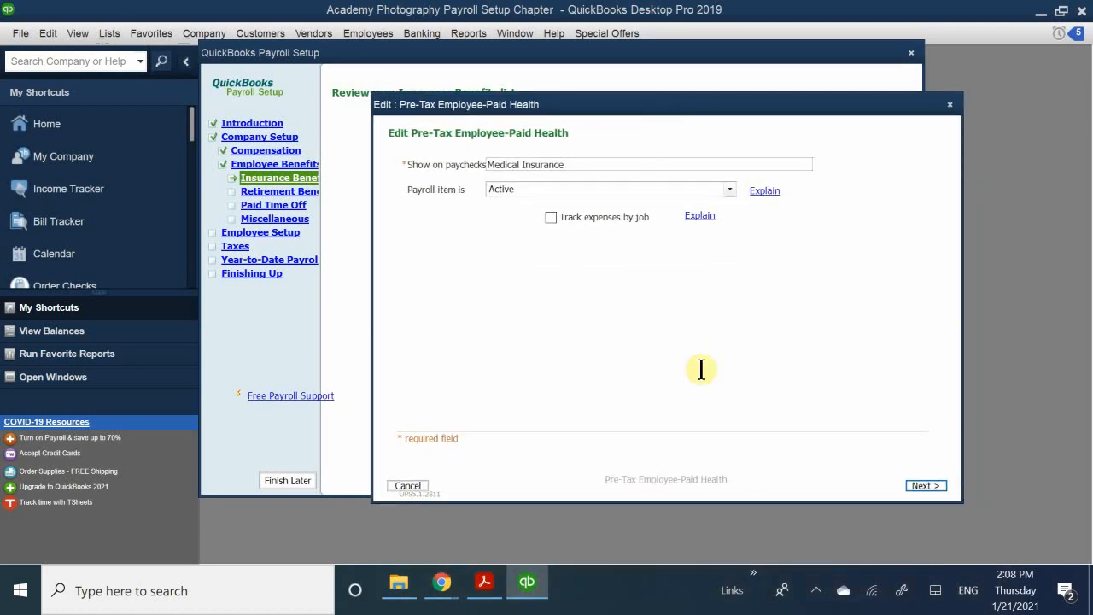
{"action": "left_click", "coordinate": [925, 485]}
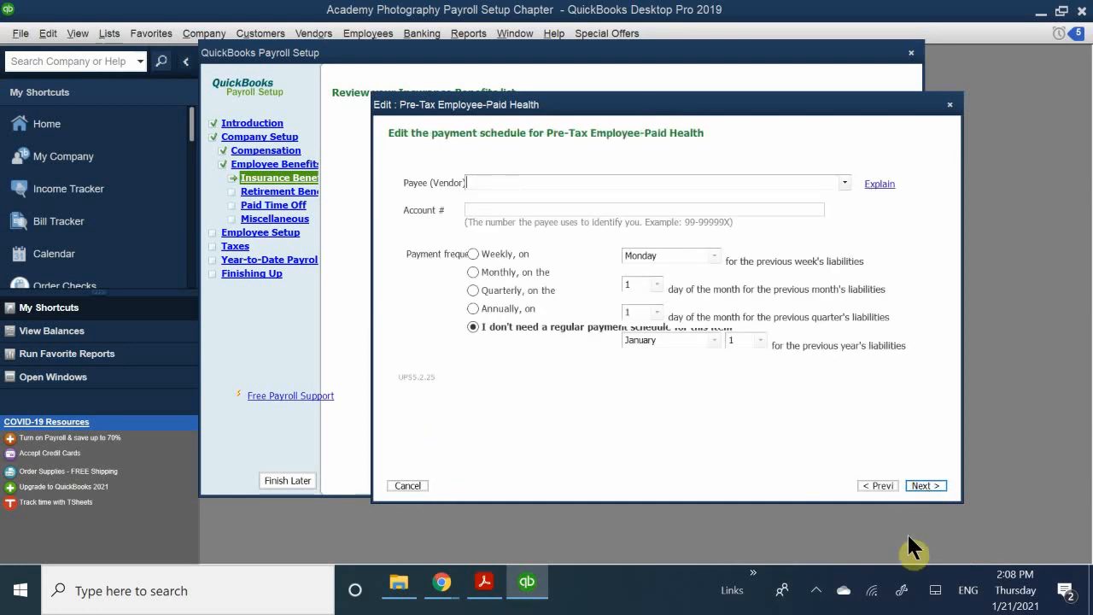
{"action": "left_click", "coordinate": [925, 485]}
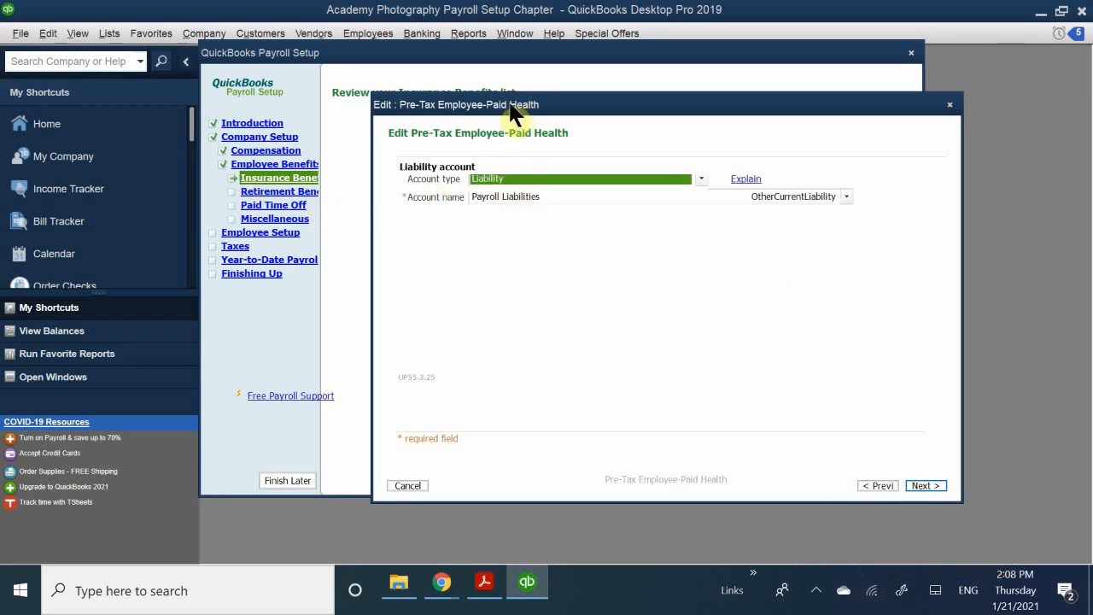
- Post the item to Expense account Insurance Expense:Health Insurance Expense and keep standard tax settings
{"action": "left_click_drag", "start_coordinate": [510, 109], "coordinate": [501, 231]}
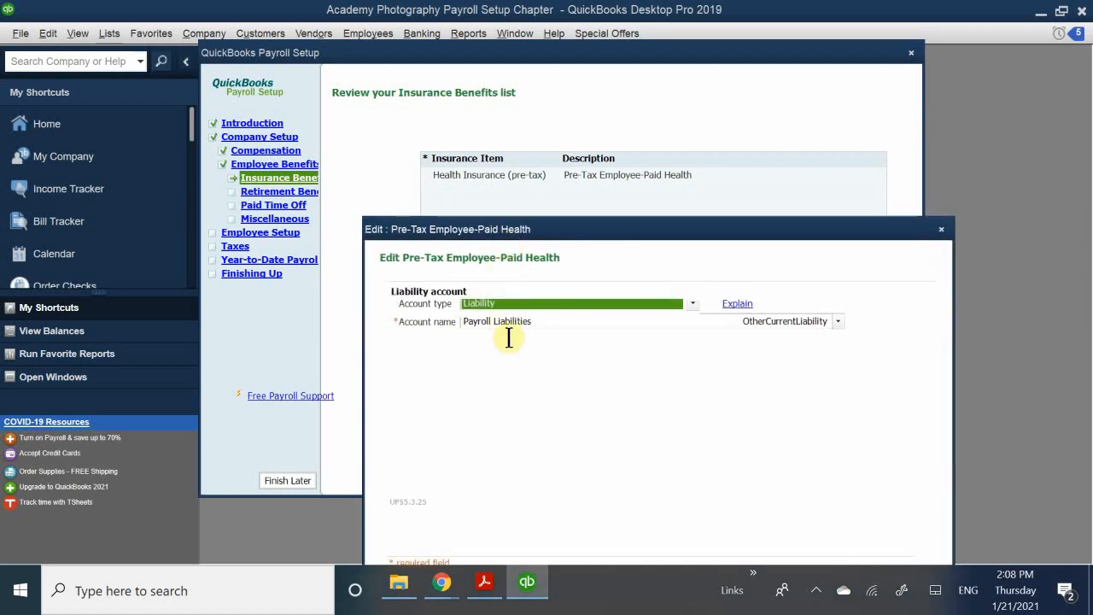
{"action": "left_click", "coordinate": [508, 304]}
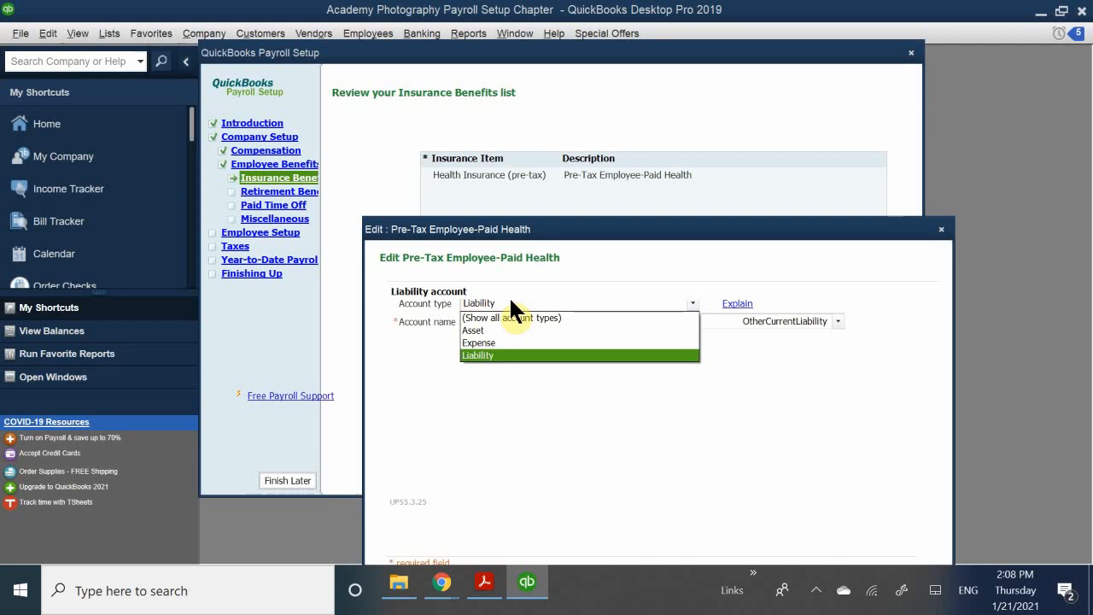
{"action": "left_click", "coordinate": [490, 343]}
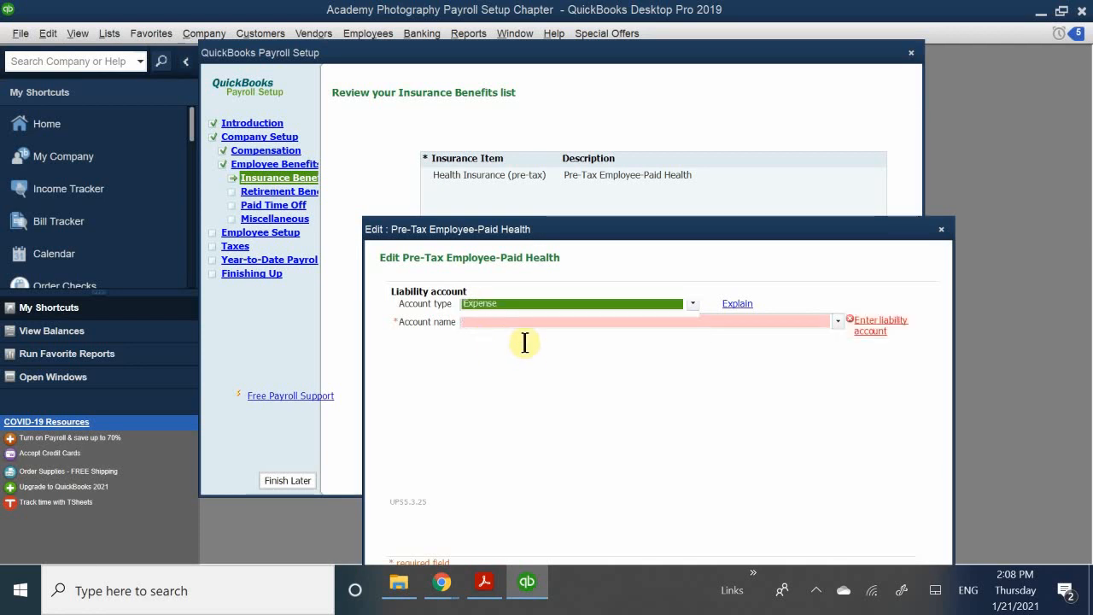
{"action": "left_click", "coordinate": [493, 322]}
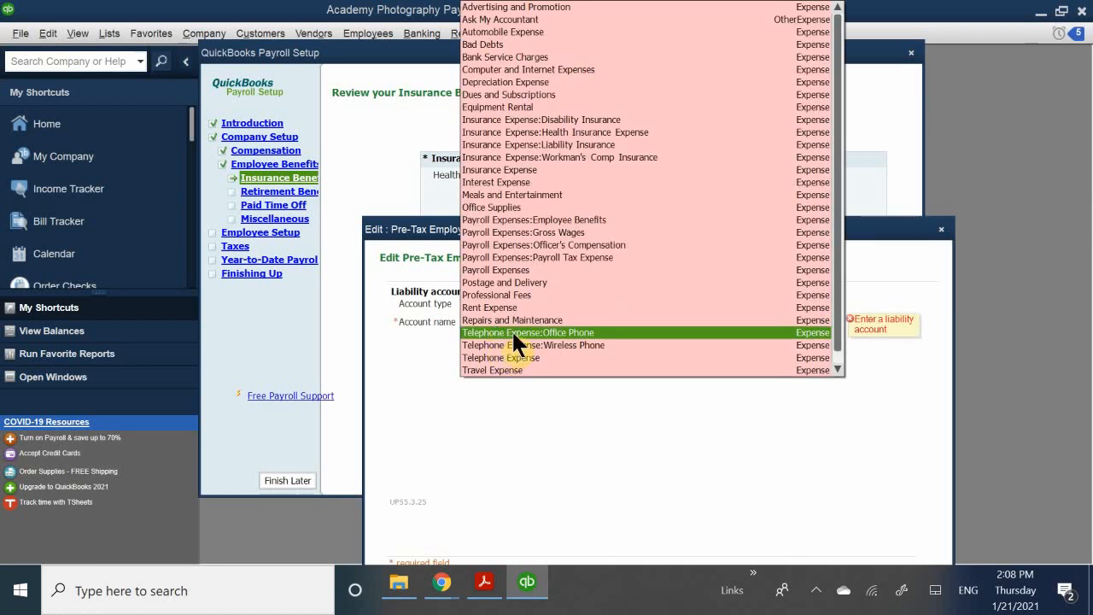
{"action": "scroll", "coordinate": [512, 329], "scroll_direction": "down", "scroll_amount": 1}
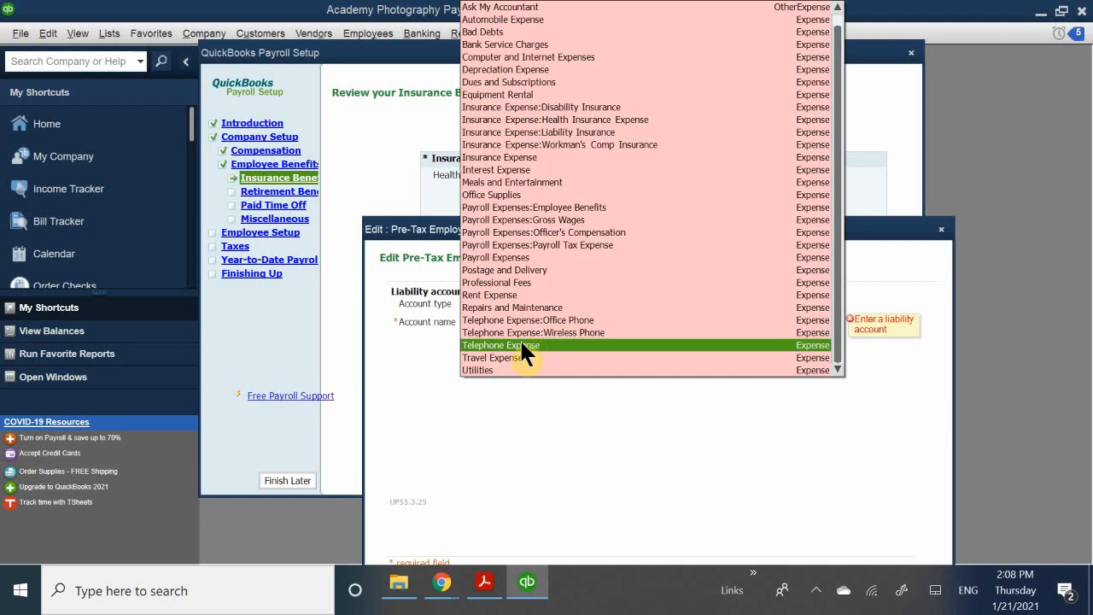
{"action": "scroll", "coordinate": [519, 338], "scroll_direction": "up", "scroll_amount": 1}
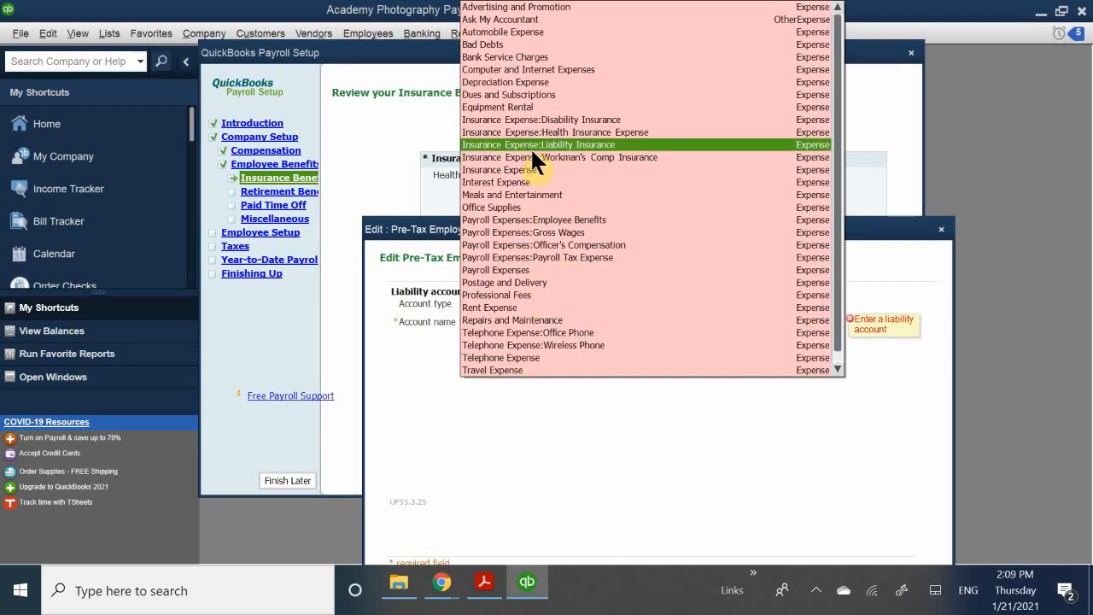
{"action": "left_click", "coordinate": [579, 133]}
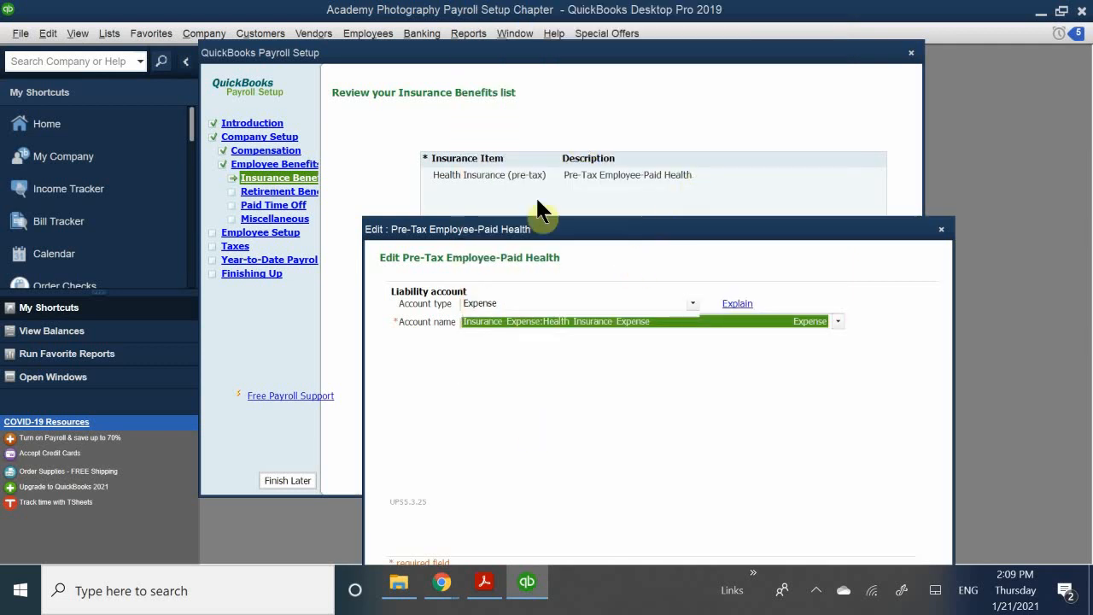
{"action": "mouse_move", "coordinate": [597, 231]}
{"action": "left_mouse_down"}
{"action": "mouse_move", "coordinate": [559, 126]}
{"action": "mouse_move", "coordinate": [575, 98]}
{"action": "mouse_move", "coordinate": [582, 106]}
{"action": "left_mouse_up"}
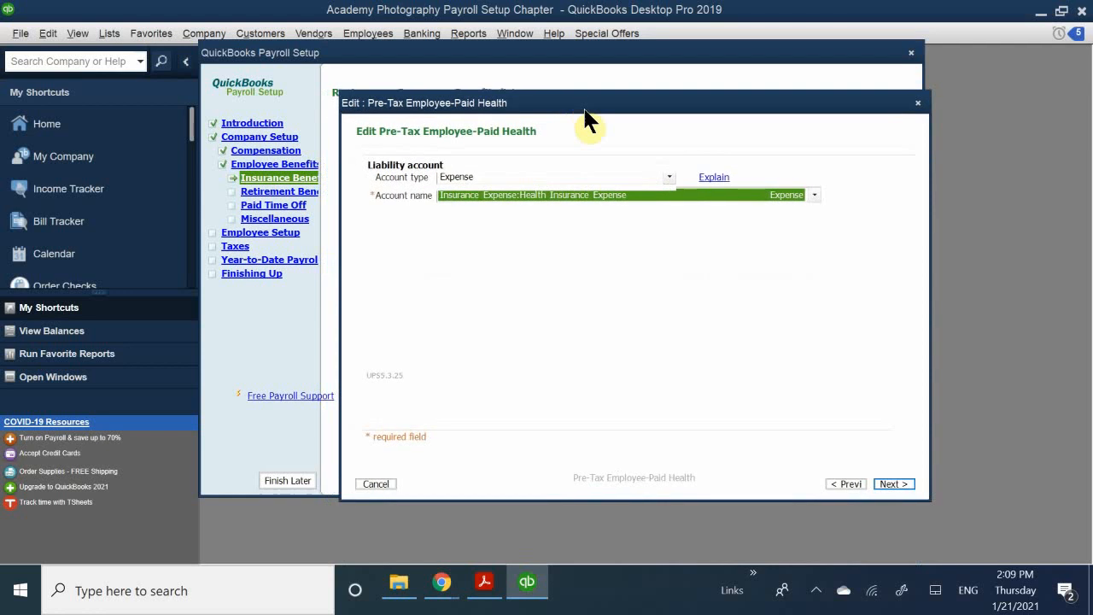
{"action": "left_click", "coordinate": [893, 484]}
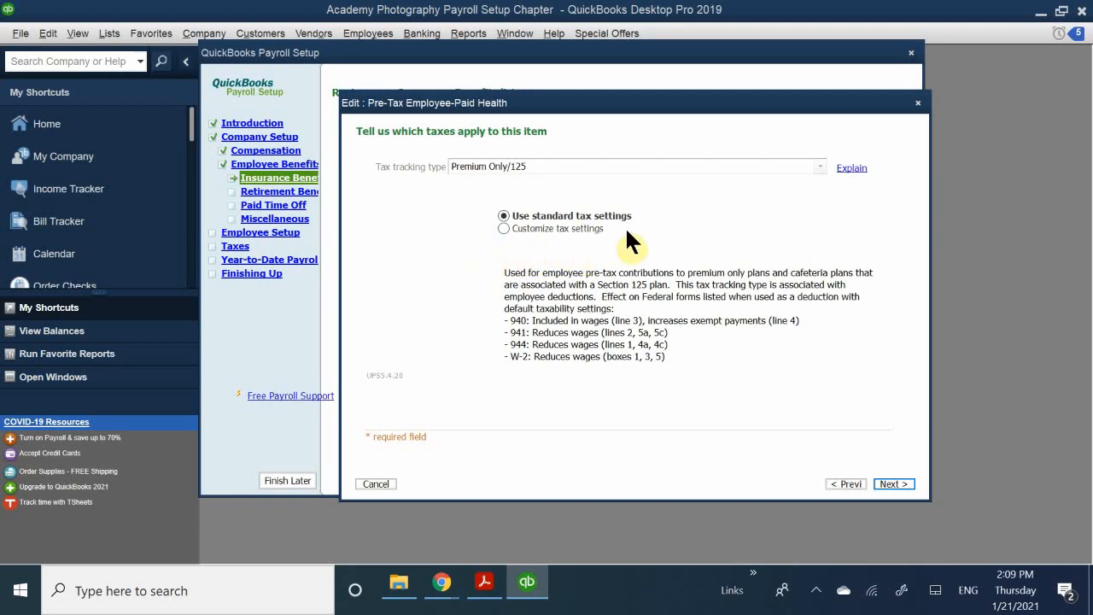
{"action": "left_click", "coordinate": [888, 486]}
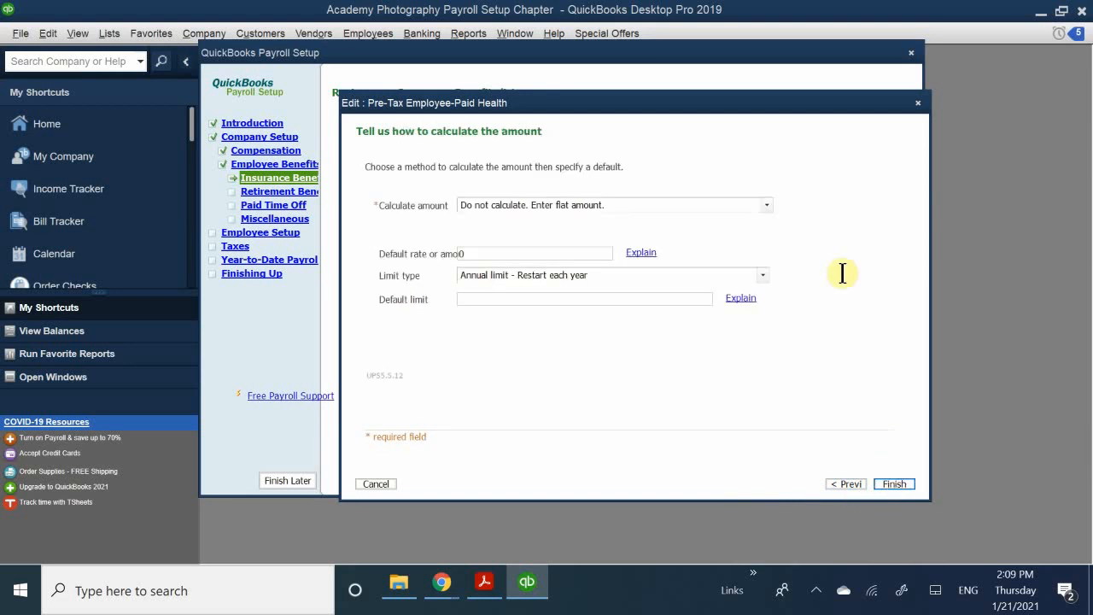
- Set a 100.00 default amount with 'Monthly limit - Restart each month', then finish the Medical Insurance item
{"action": "left_click_drag", "start_coordinate": [446, 106], "coordinate": [471, 183]}
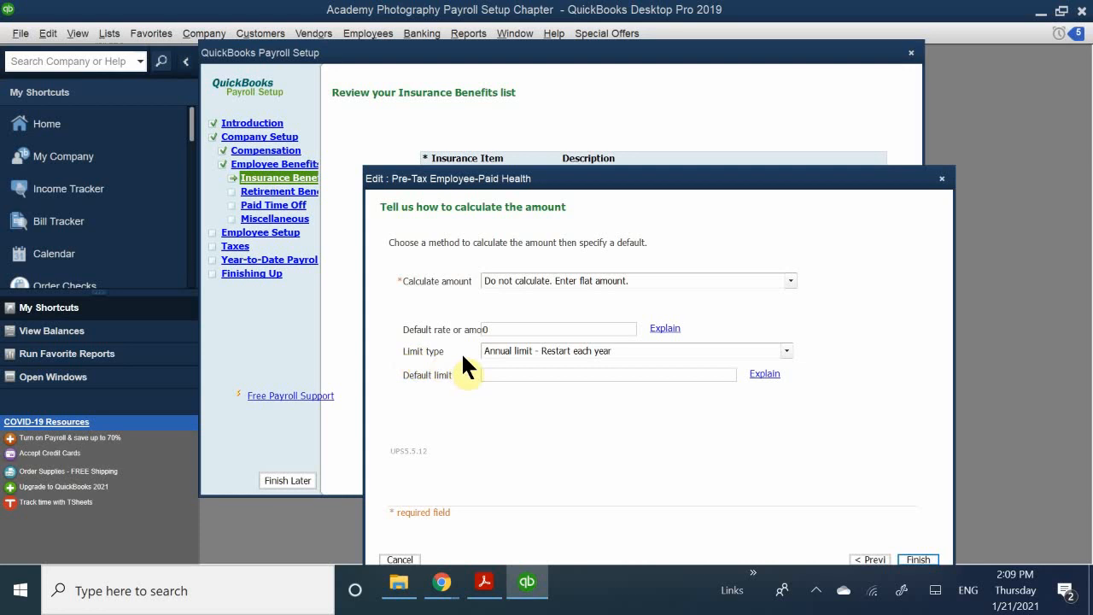
{"action": "double_click", "coordinate": [513, 328]}
{"action": "type", "text": "100.00"}
{"action": "left_click", "coordinate": [506, 353]}
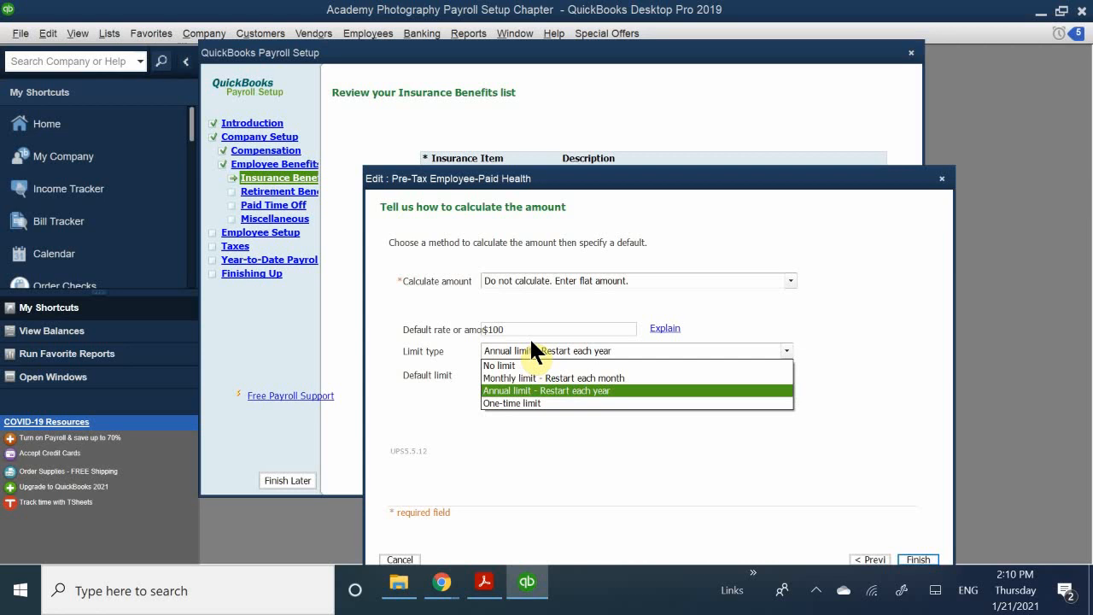
{"action": "left_click", "coordinate": [523, 376]}
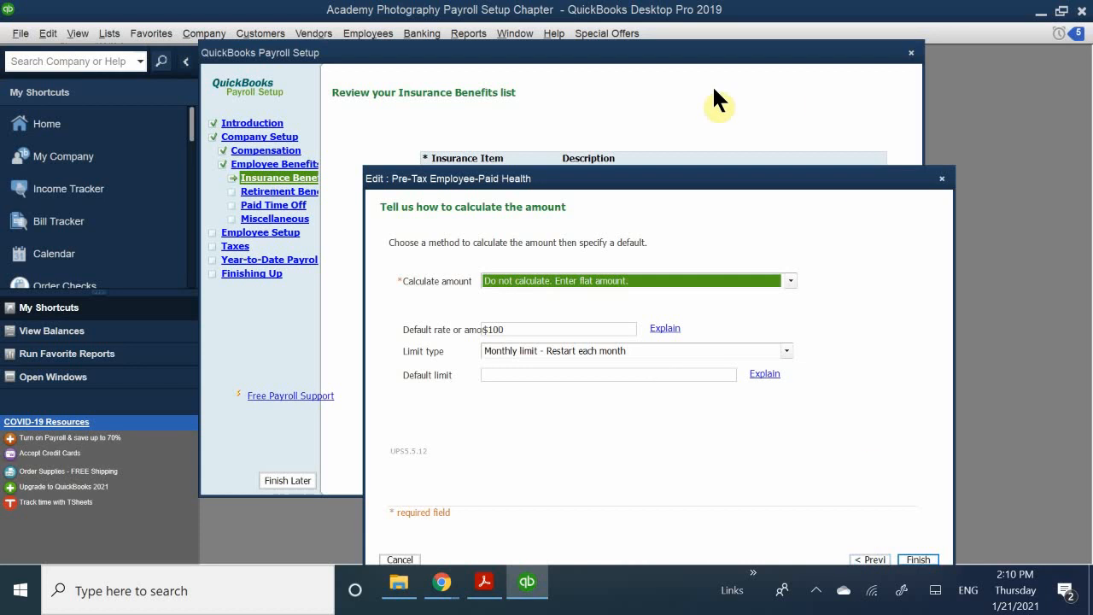
{"action": "left_click_drag", "start_coordinate": [659, 182], "coordinate": [640, 104]}
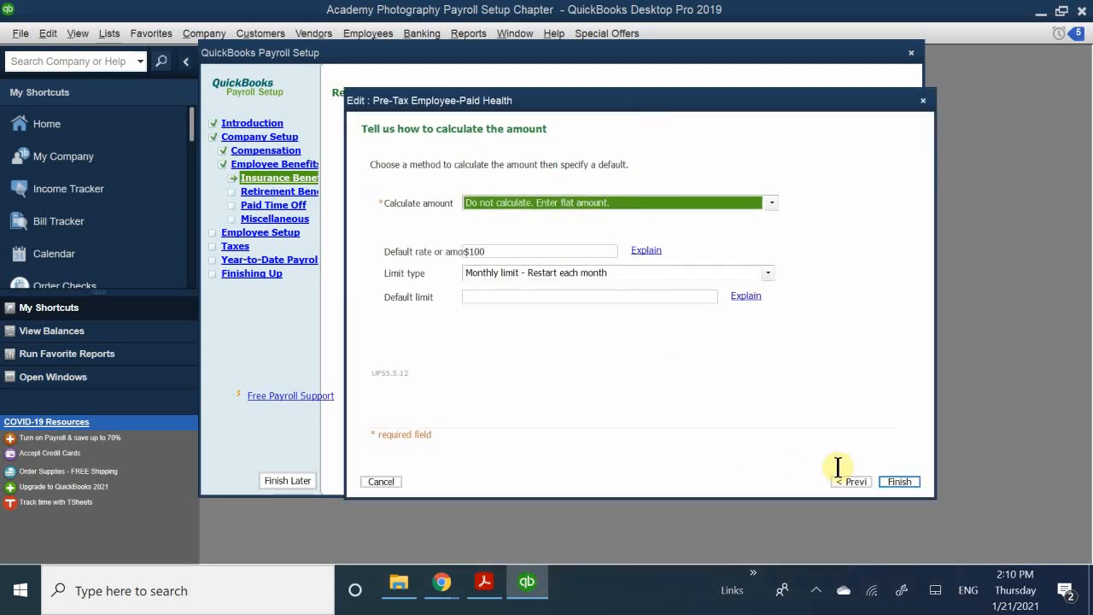
{"action": "left_click", "coordinate": [899, 482]}
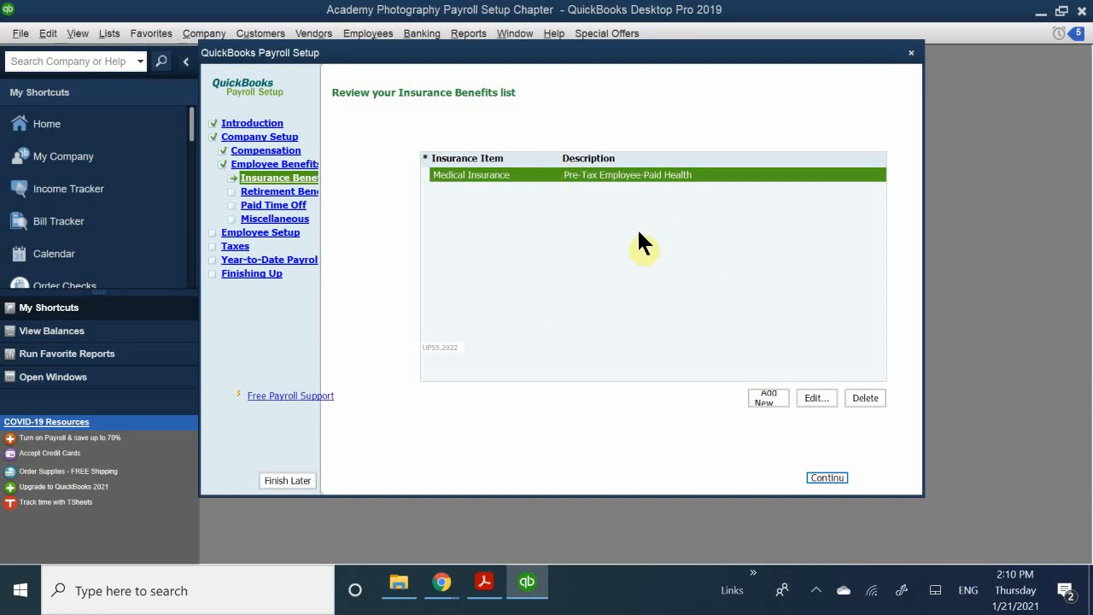
{"action": "left_click", "coordinate": [824, 478]}
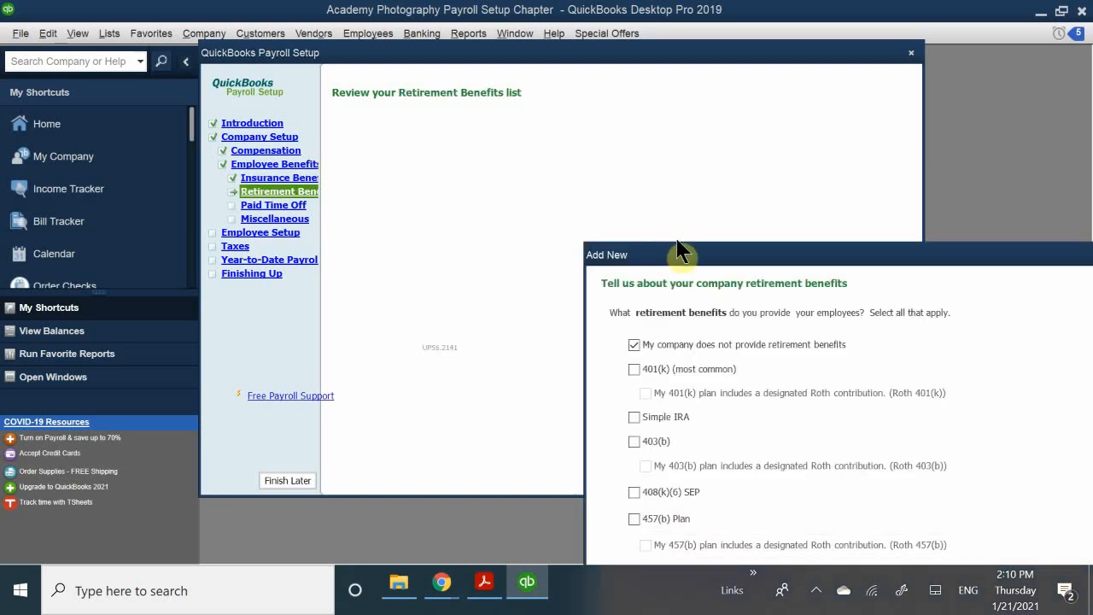
{"action": "left_click_drag", "start_coordinate": [700, 260], "coordinate": [483, 161]}
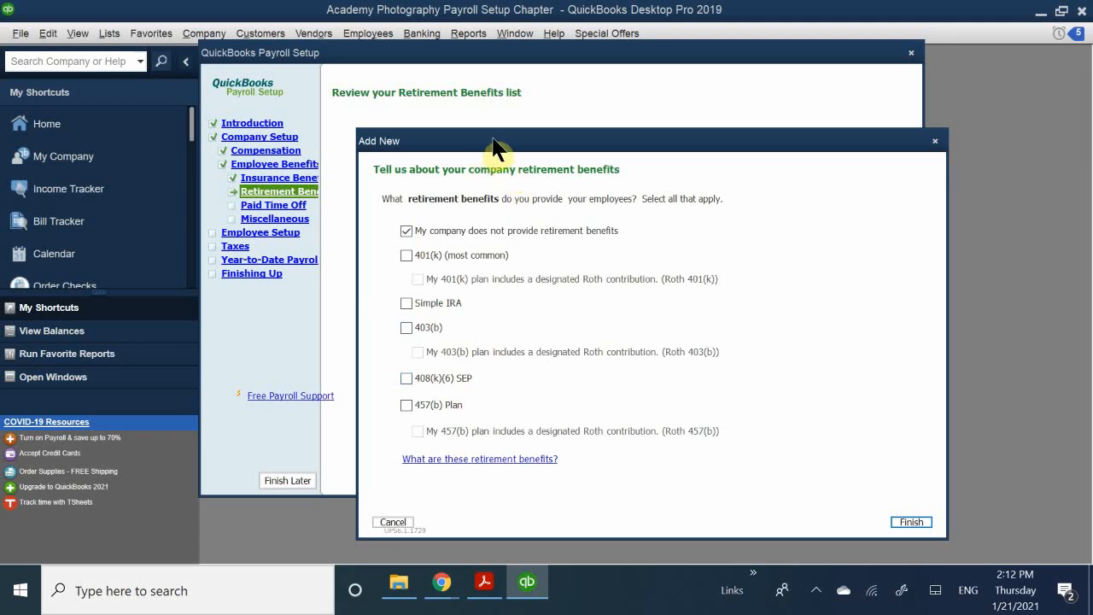
{"action": "left_click_drag", "start_coordinate": [498, 148], "coordinate": [467, 229]}
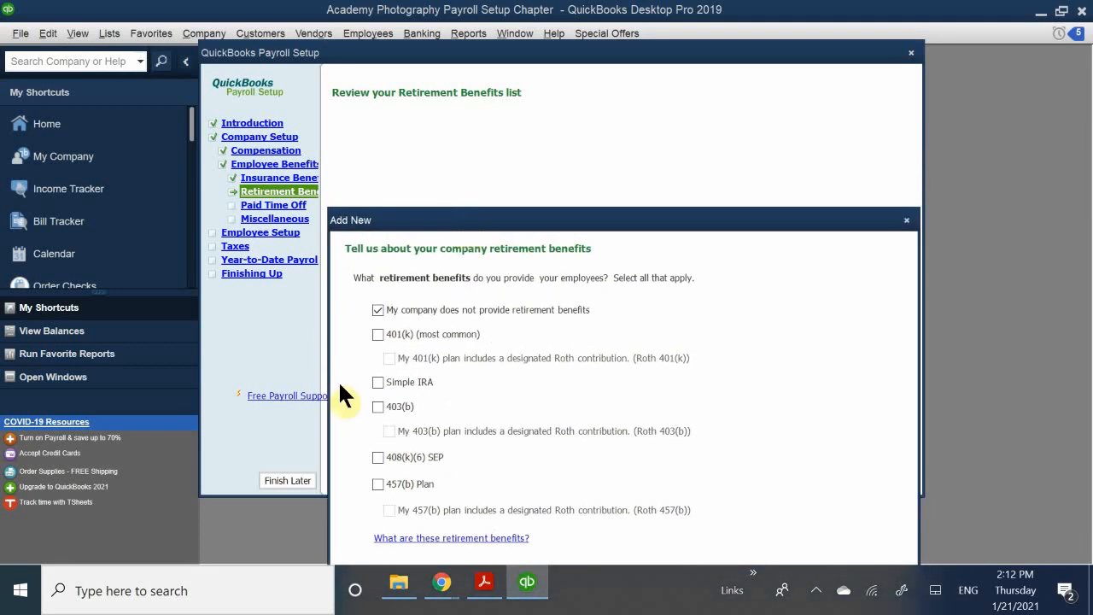
- Tick 401(k) (most common) as a retirement benefit and continue to its payment schedule page
{"action": "left_click", "coordinate": [378, 334]}
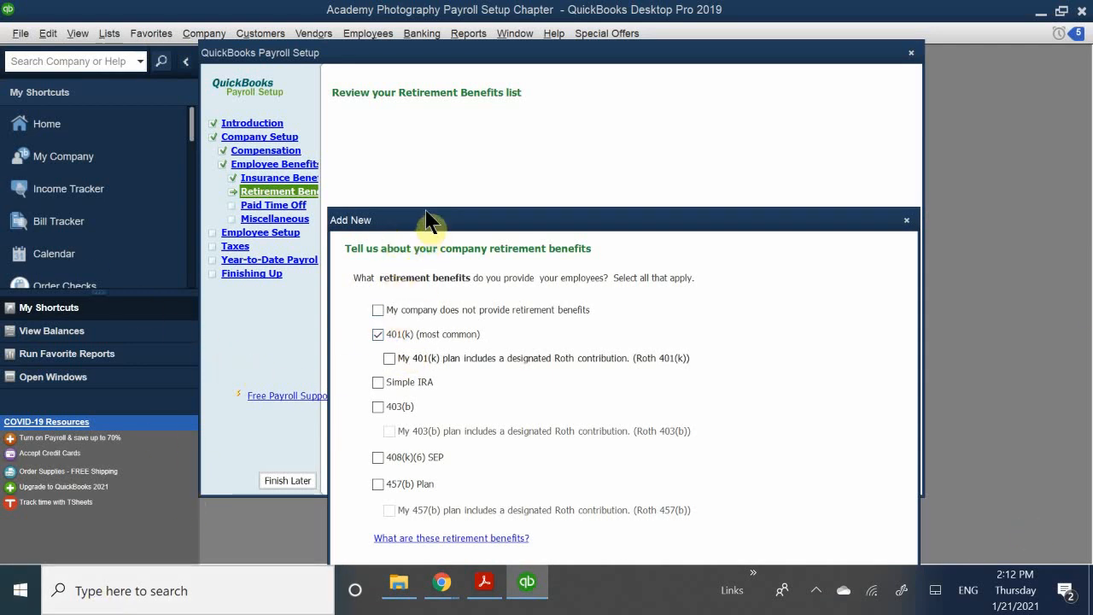
{"action": "left_click_drag", "start_coordinate": [424, 226], "coordinate": [427, 112]}
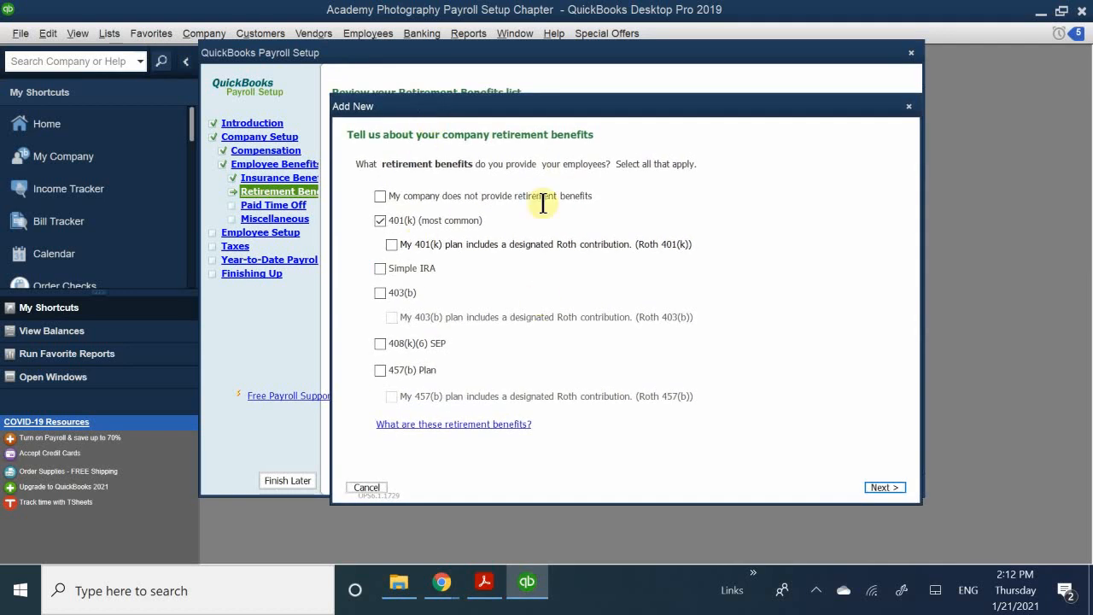
{"action": "left_click", "coordinate": [882, 486]}
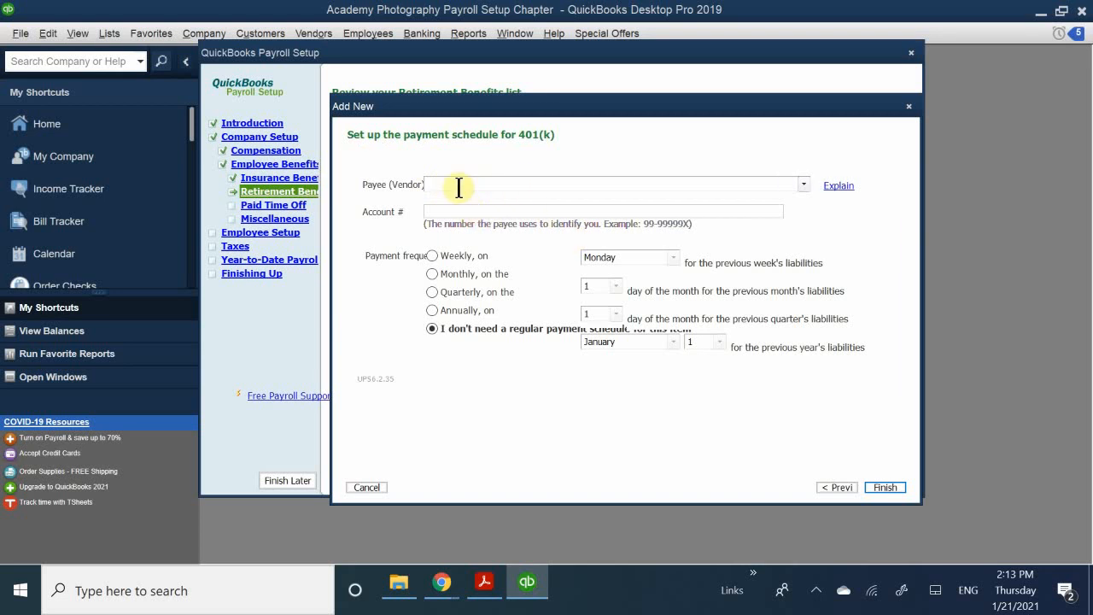
{"action": "left_click", "coordinate": [443, 213]}
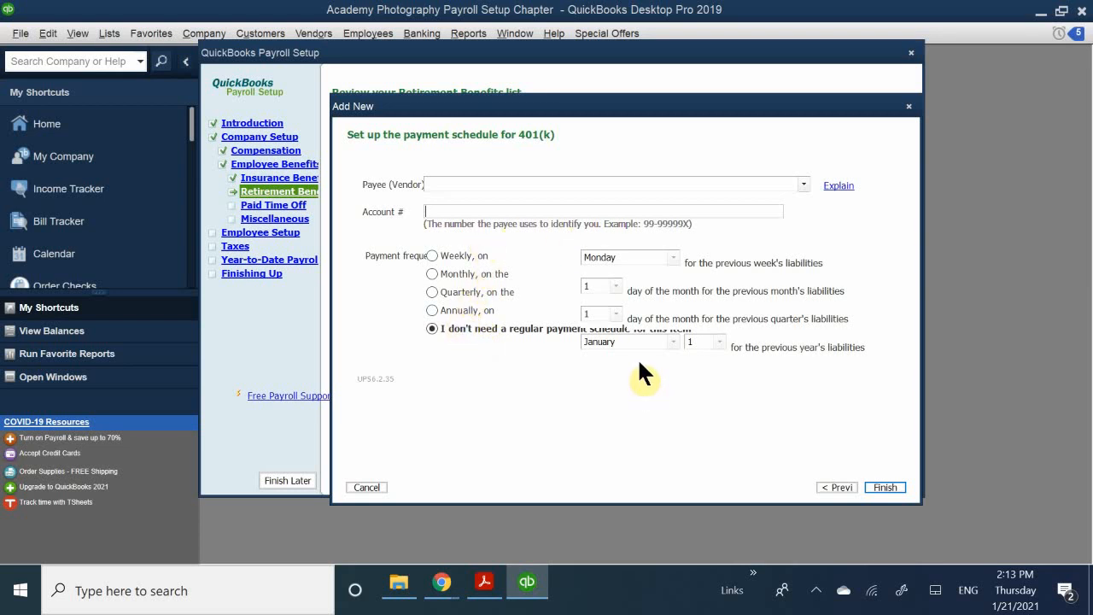
- Complete the 401(k) item with payee Merrill Lynch, its account number, and no regular payment schedule
{"action": "left_click_drag", "start_coordinate": [591, 109], "coordinate": [590, 92]}
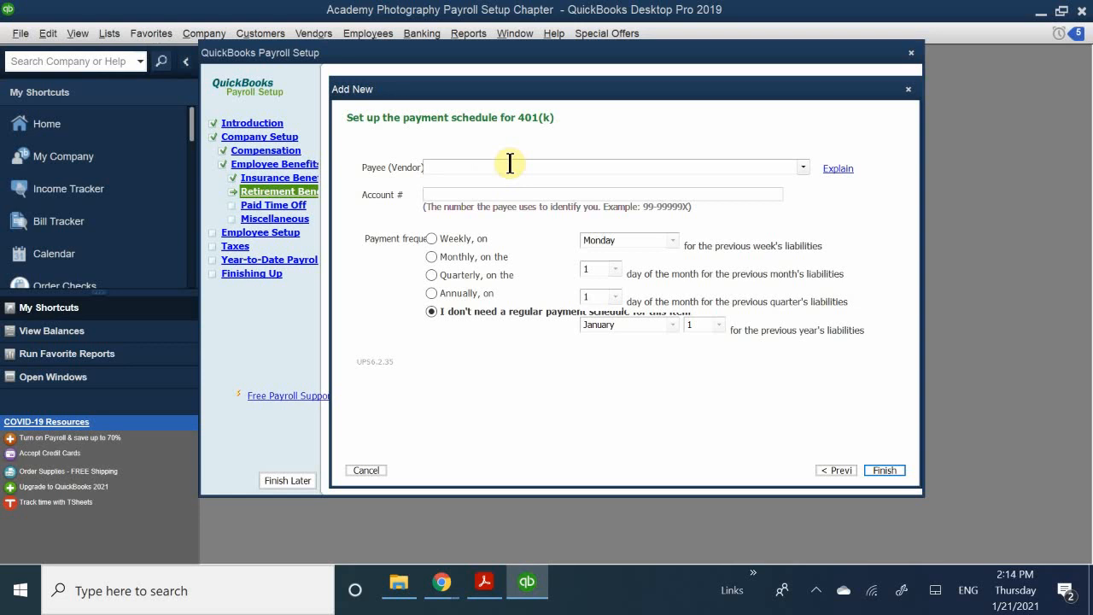
{"action": "left_click", "coordinate": [467, 167]}
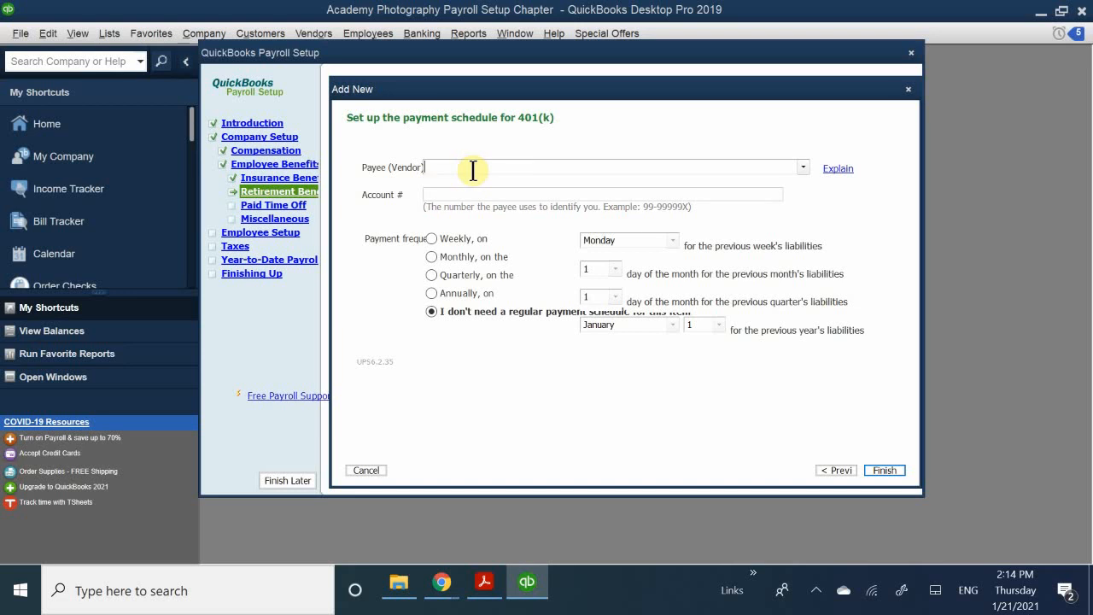
{"action": "type", "text": "M"}
{"action": "key", "text": "BackSpace"}
{"action": "key", "text": "BackSpace"}
{"action": "type", "text": "Merrill Lynch"}
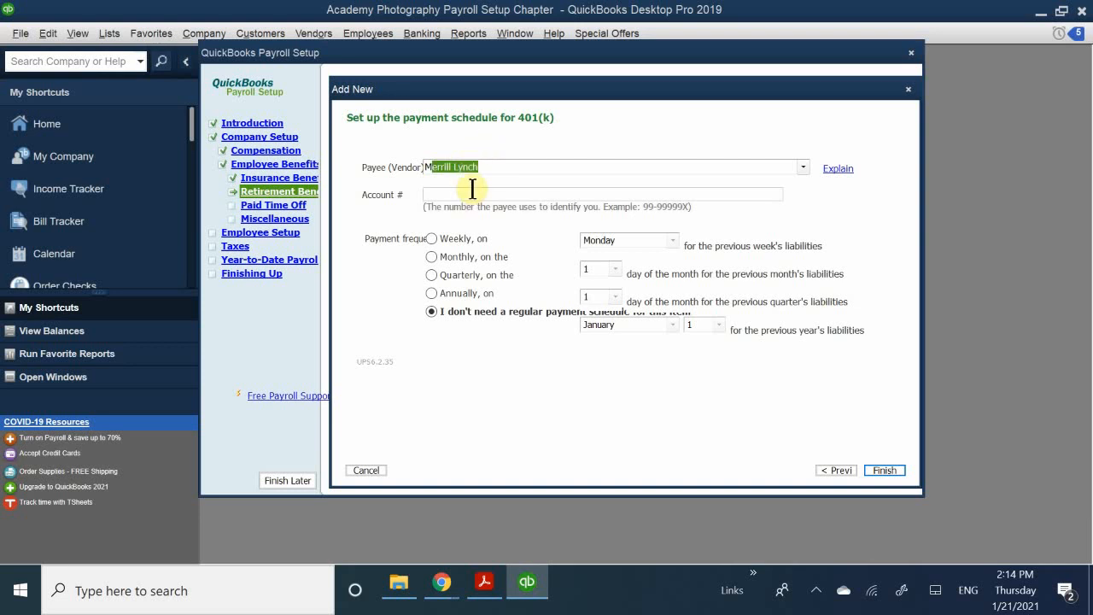
{"action": "key", "text": "Tab"}
{"action": "type", "text": "99-12345678"}
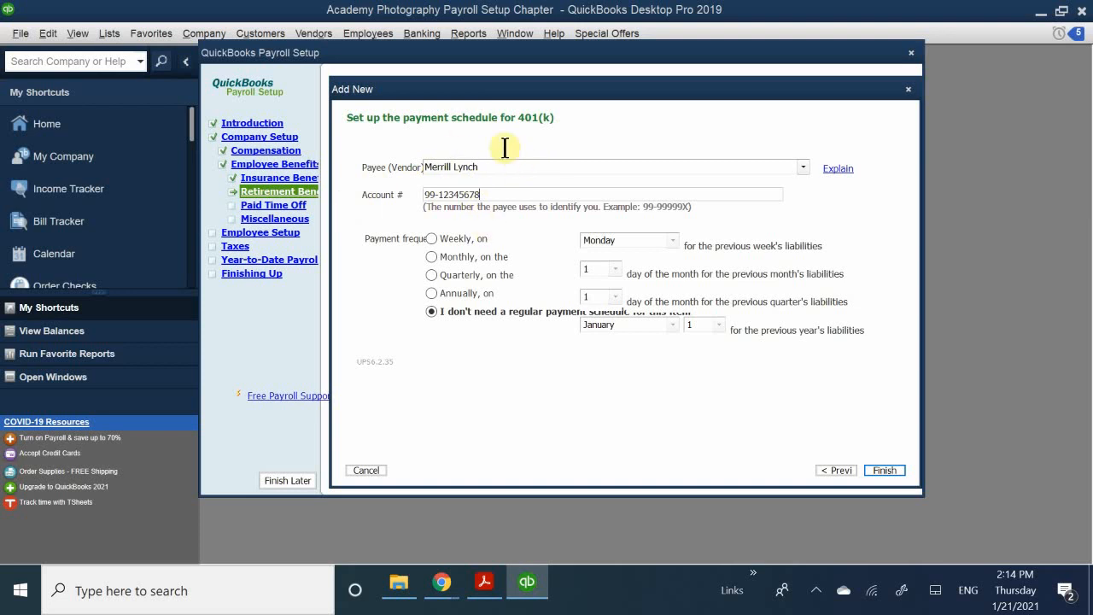
{"action": "left_click", "coordinate": [432, 239]}
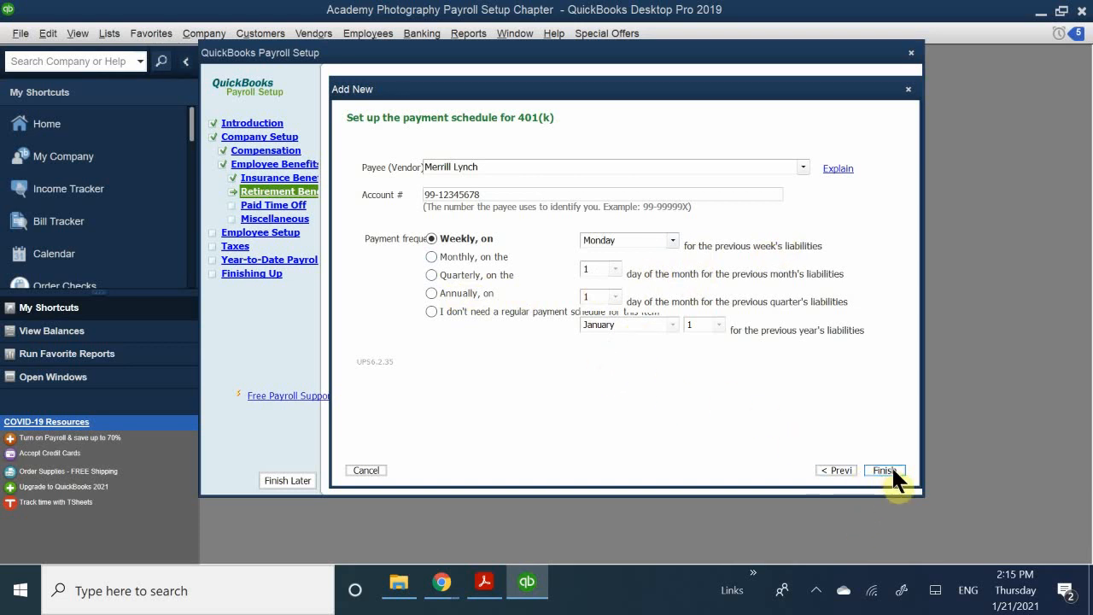
{"action": "left_click", "coordinate": [477, 319]}
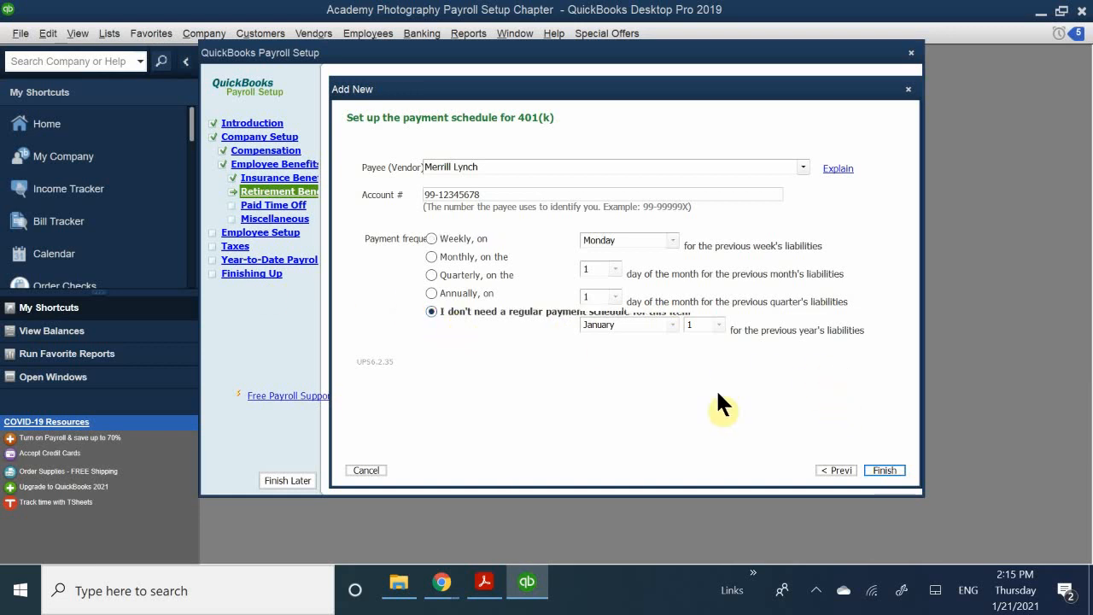
{"action": "left_click", "coordinate": [886, 469]}
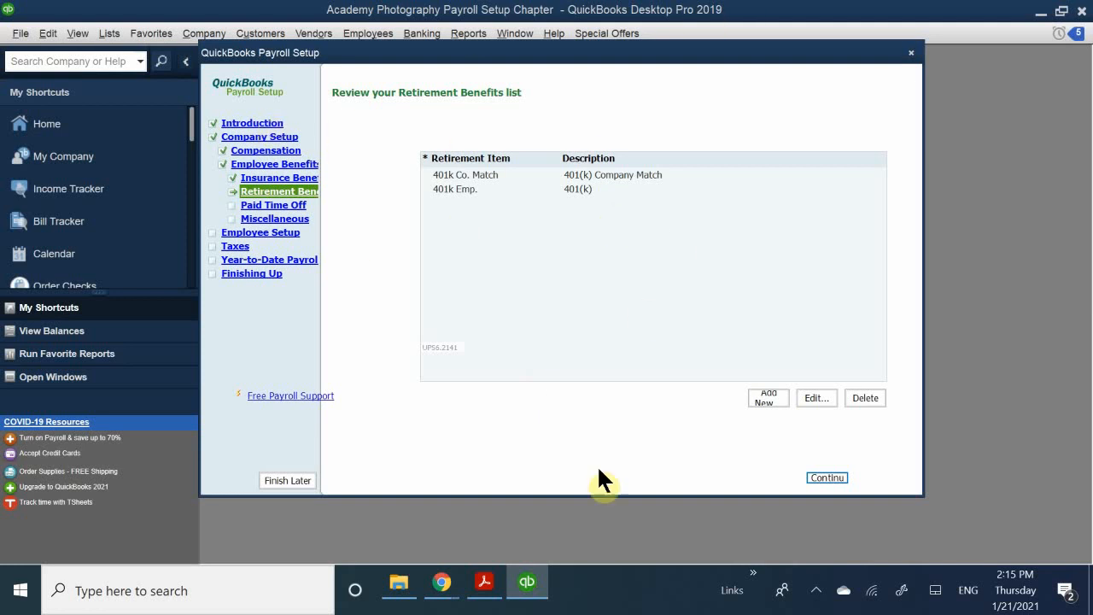
- Continue from the Retirement Benefits list to the paid time off question, bringing it fully into view
{"action": "left_click", "coordinate": [818, 477]}
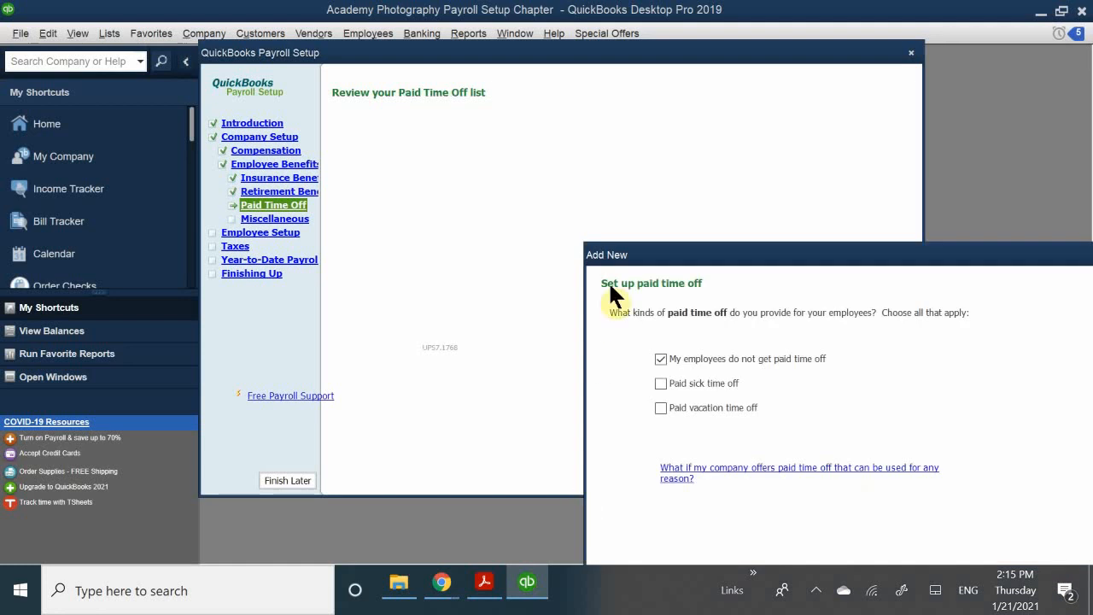
{"action": "left_click_drag", "start_coordinate": [671, 265], "coordinate": [454, 131]}
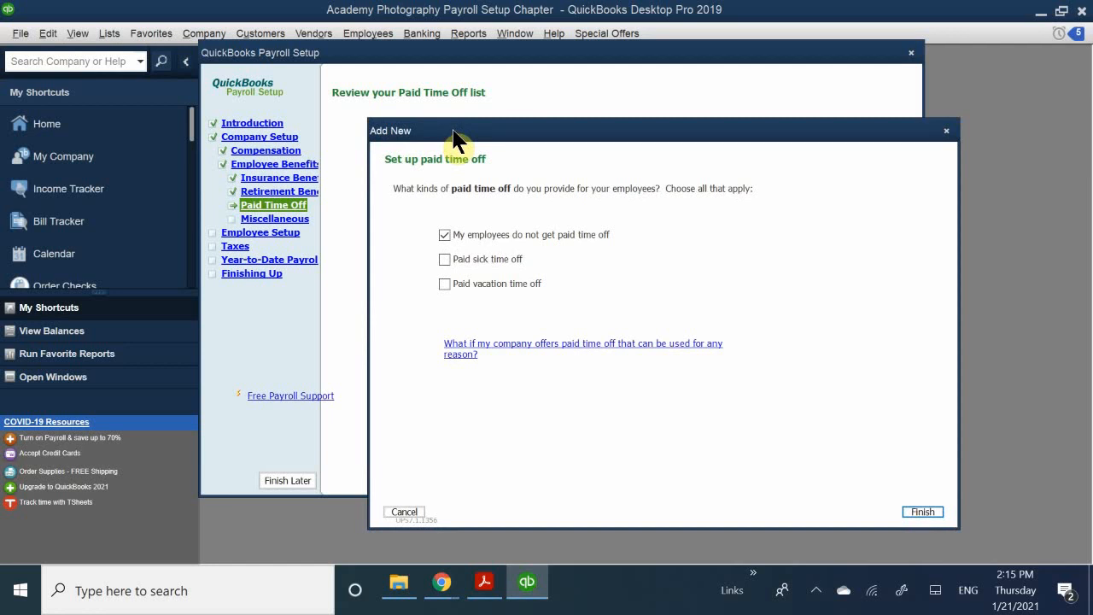
{"action": "left_click_drag", "start_coordinate": [454, 139], "coordinate": [443, 108]}
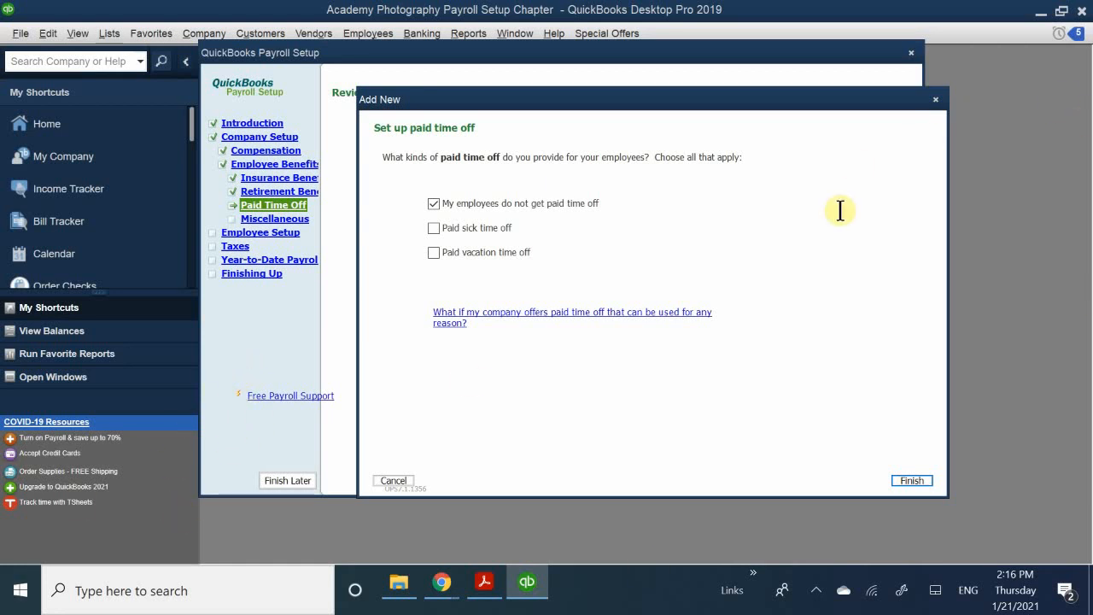
{"action": "left_click", "coordinate": [435, 228]}
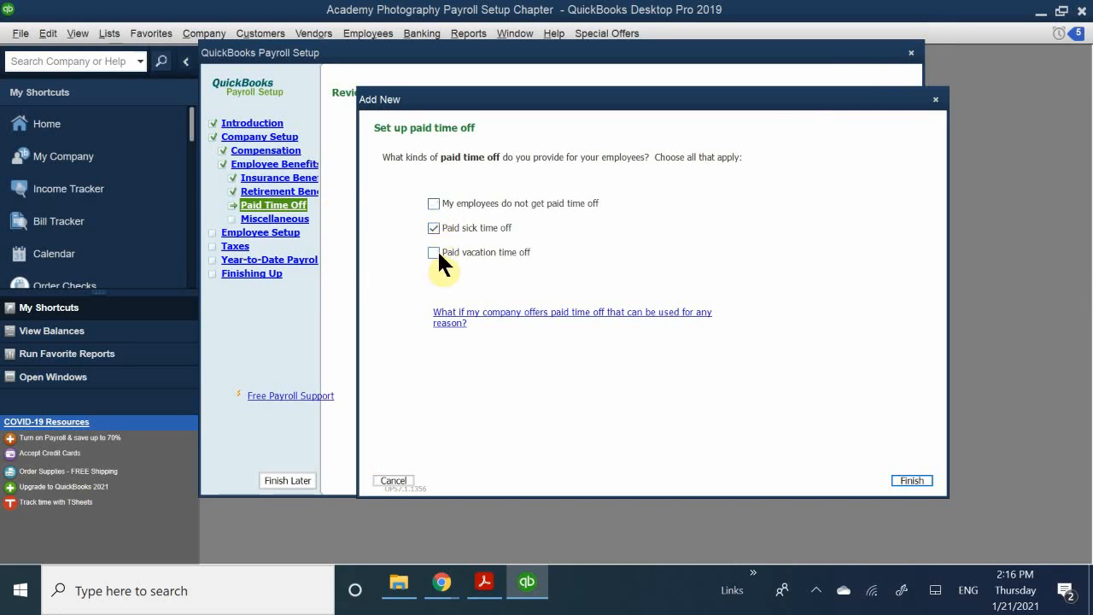
{"action": "left_click", "coordinate": [435, 252]}
{"action": "left_click_drag", "start_coordinate": [593, 99], "coordinate": [571, 73]}
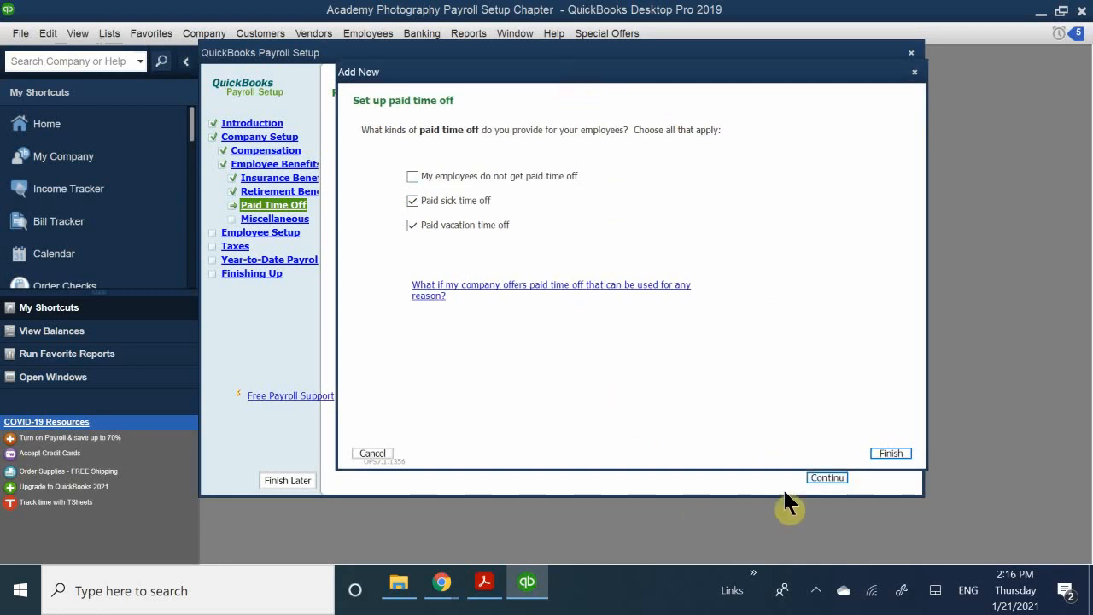
{"action": "left_click", "coordinate": [889, 455]}
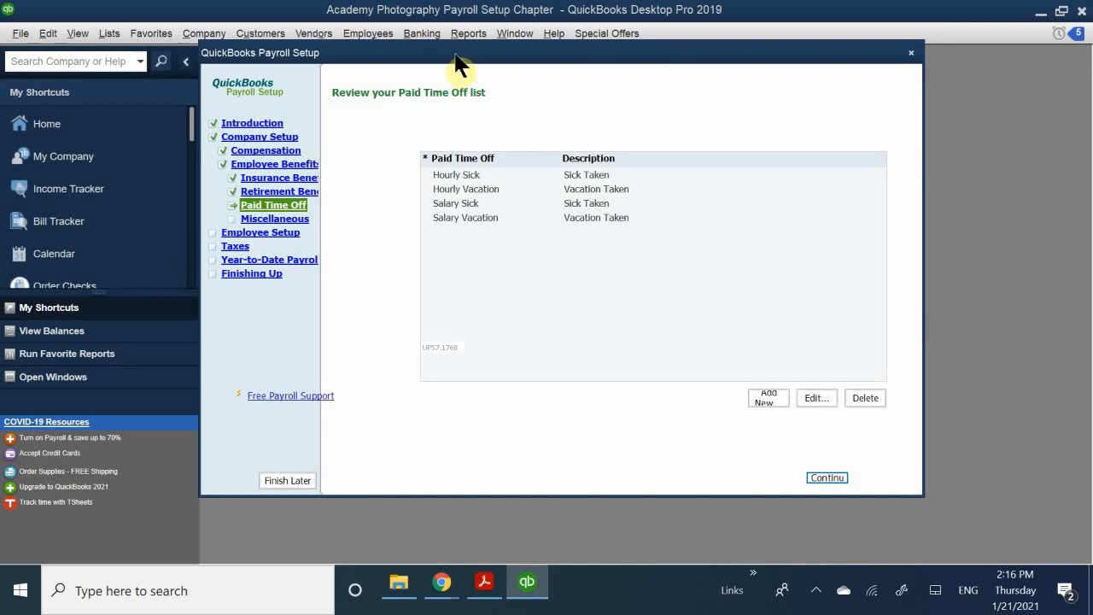
{"action": "left_click_drag", "start_coordinate": [457, 56], "coordinate": [424, 148]}
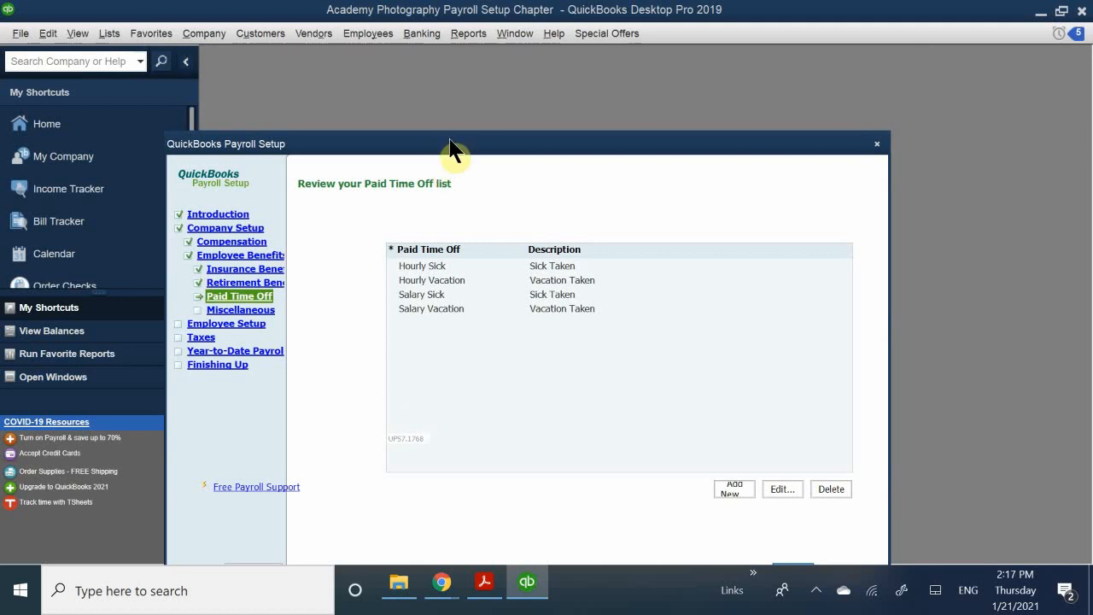
{"action": "left_click_drag", "start_coordinate": [445, 147], "coordinate": [386, 197]}
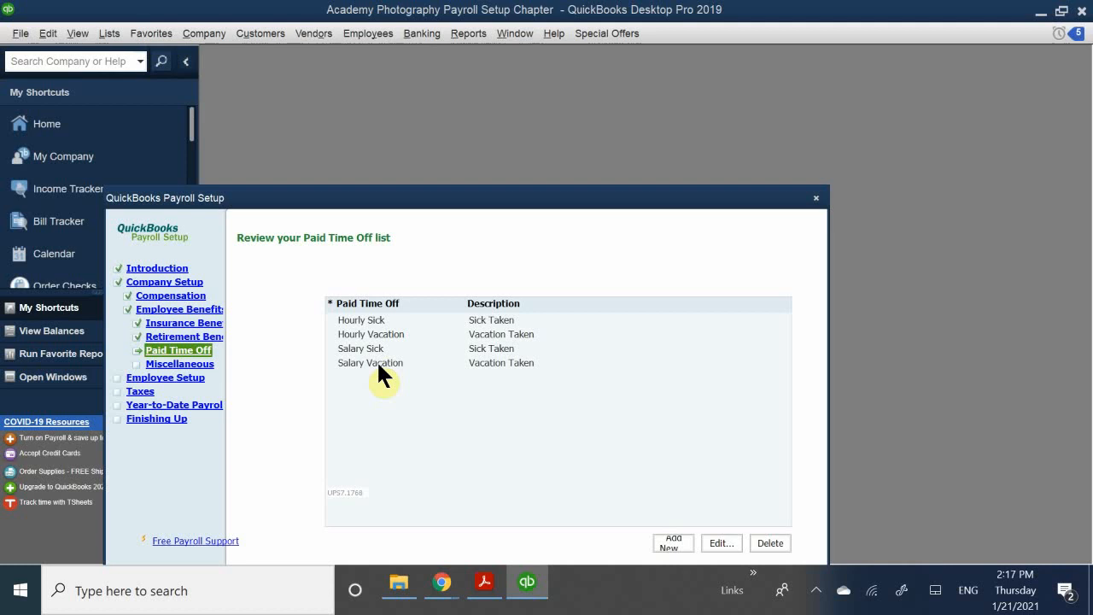
{"action": "left_click_drag", "start_coordinate": [399, 204], "coordinate": [524, 109]}
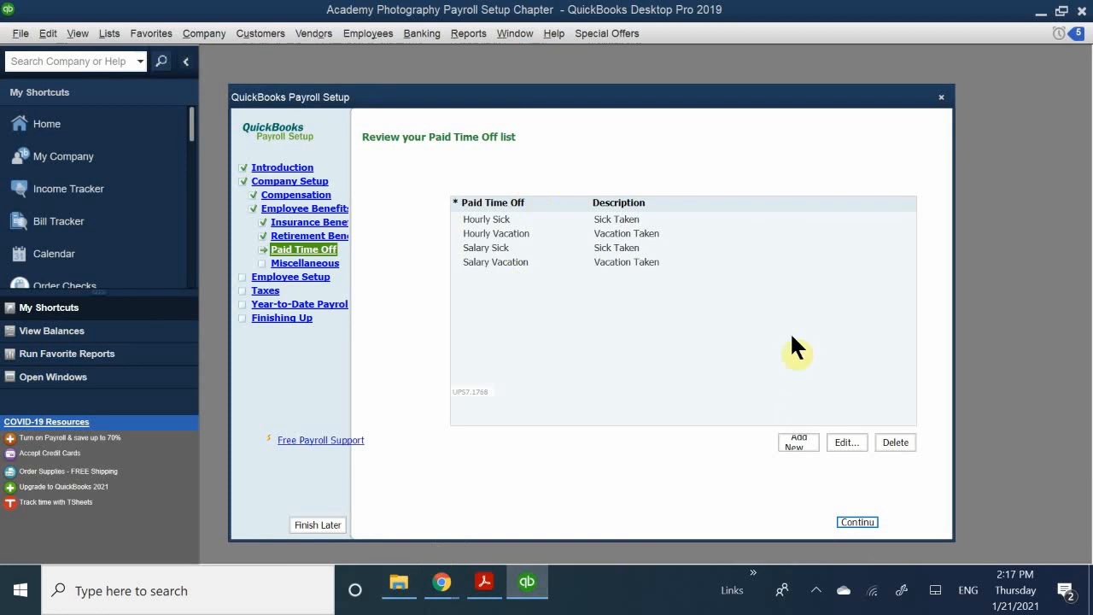
- Continue past Paid Time Off and bring the additions and deductions choices into view, leaving all unchecked
{"action": "left_click", "coordinate": [854, 523]}
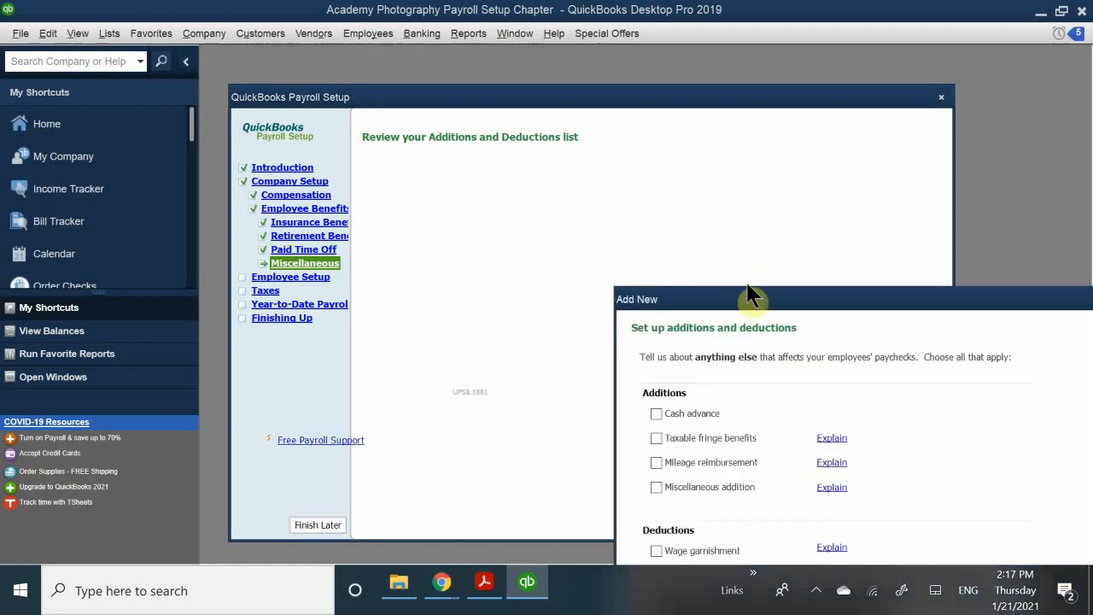
{"action": "left_click_drag", "start_coordinate": [743, 301], "coordinate": [525, 198]}
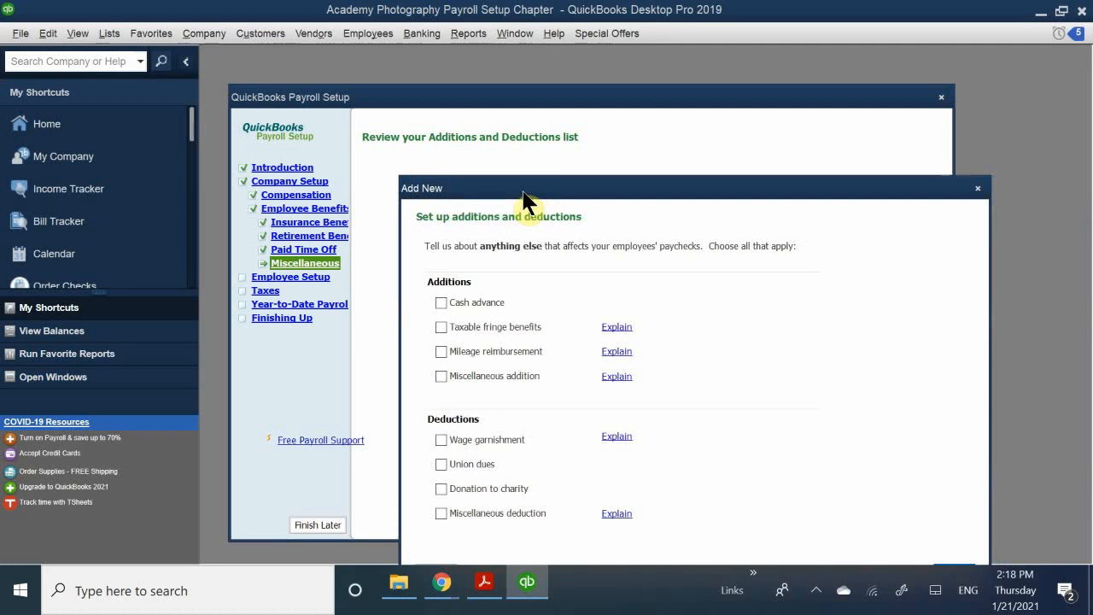
{"action": "left_click_drag", "start_coordinate": [522, 192], "coordinate": [511, 166]}
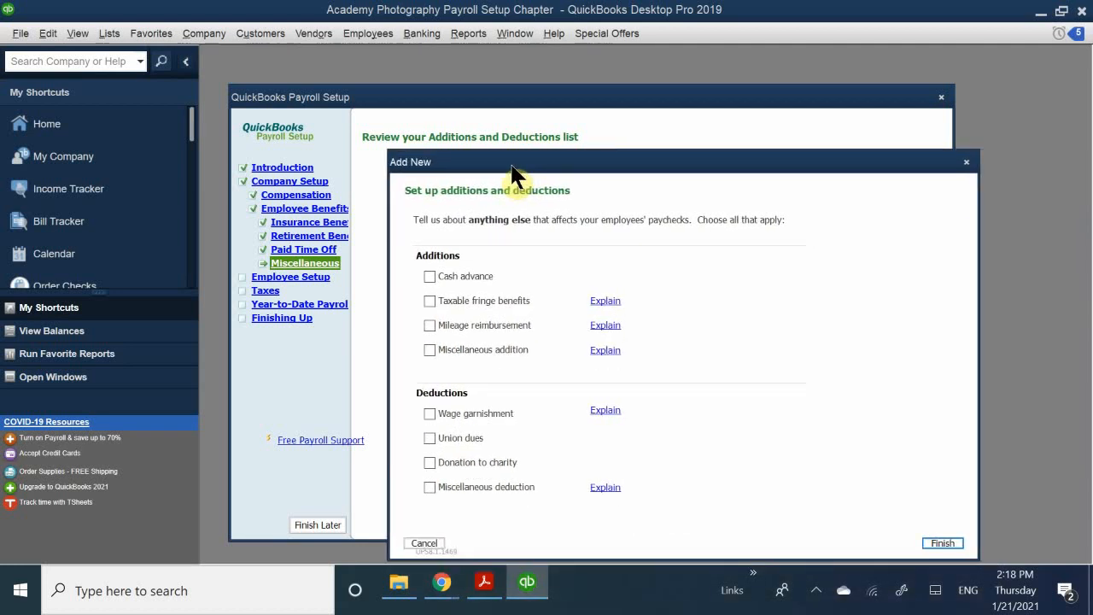
{"action": "left_click_drag", "start_coordinate": [512, 169], "coordinate": [507, 167]}
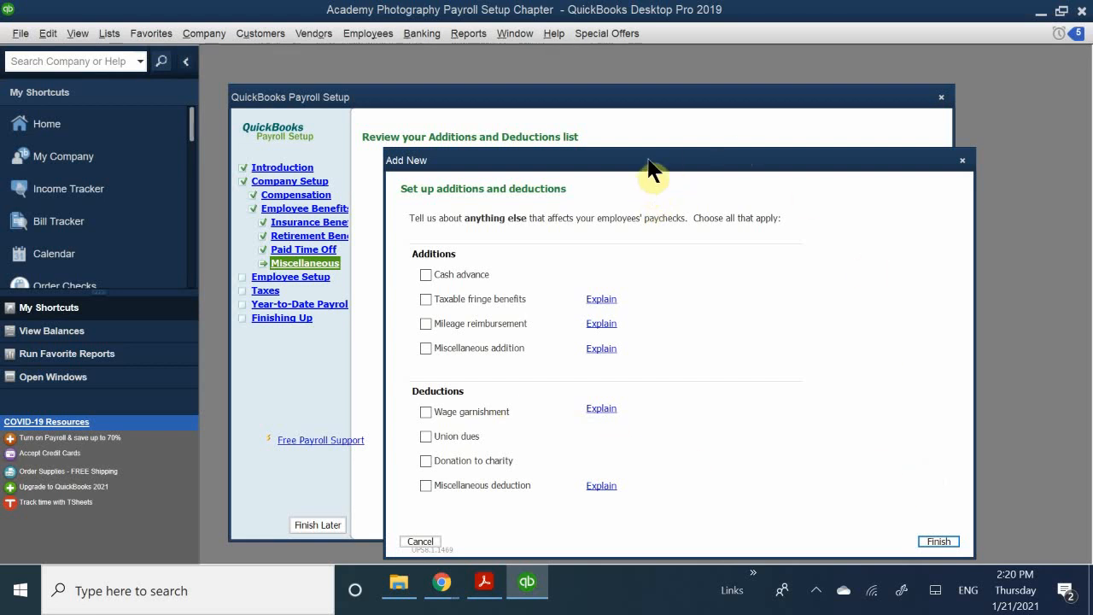
{"action": "left_click_drag", "start_coordinate": [648, 161], "coordinate": [628, 112]}
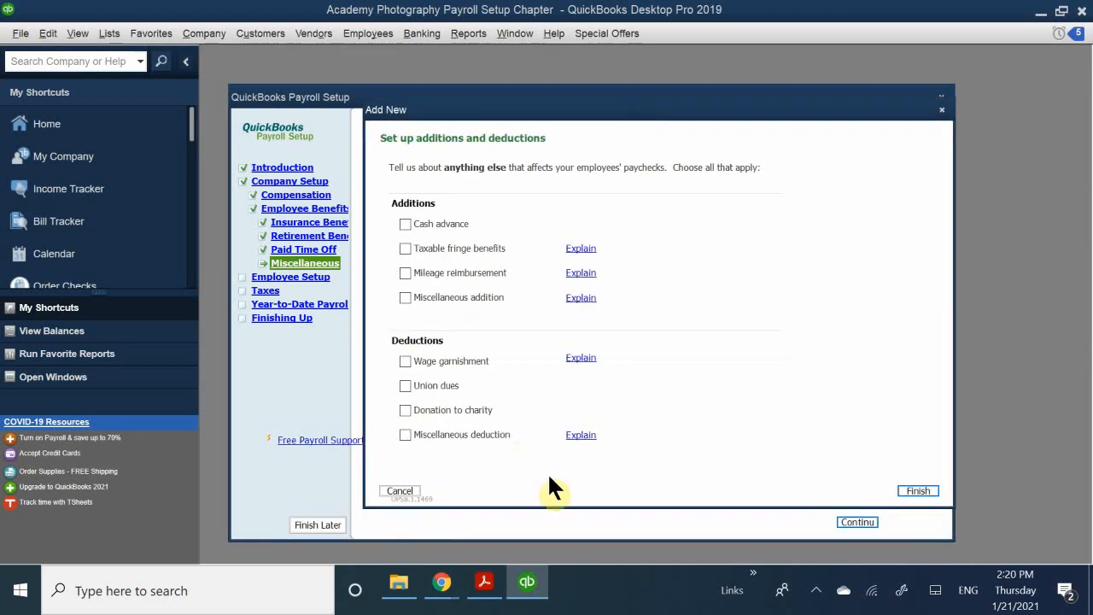
- Finish with no additions or deductions and continue to the Set up your employees page
{"action": "left_click", "coordinate": [912, 489]}
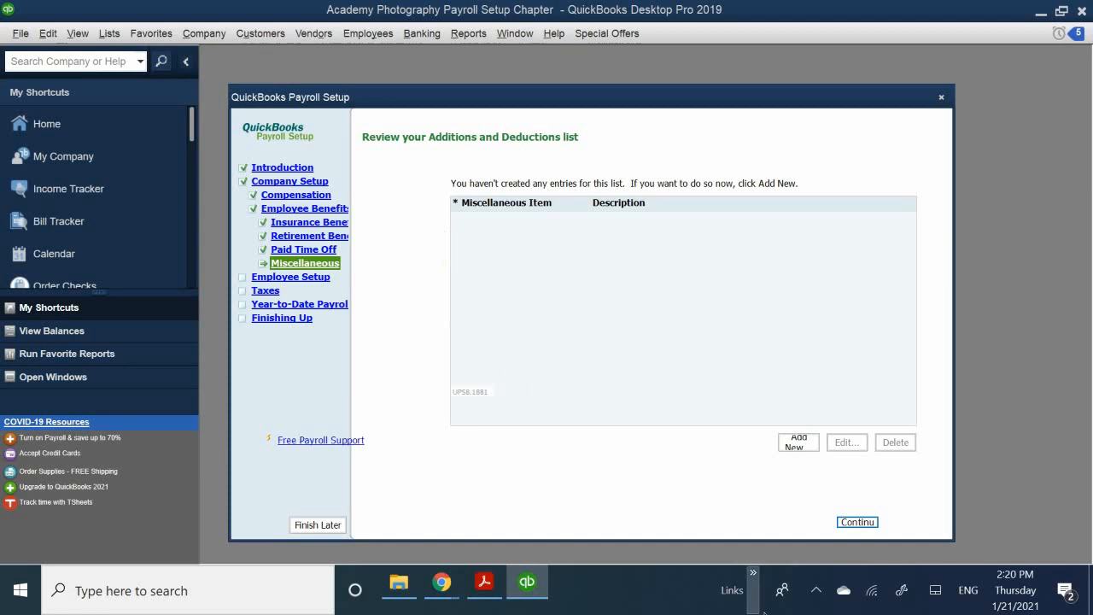
{"action": "left_click", "coordinate": [854, 523]}
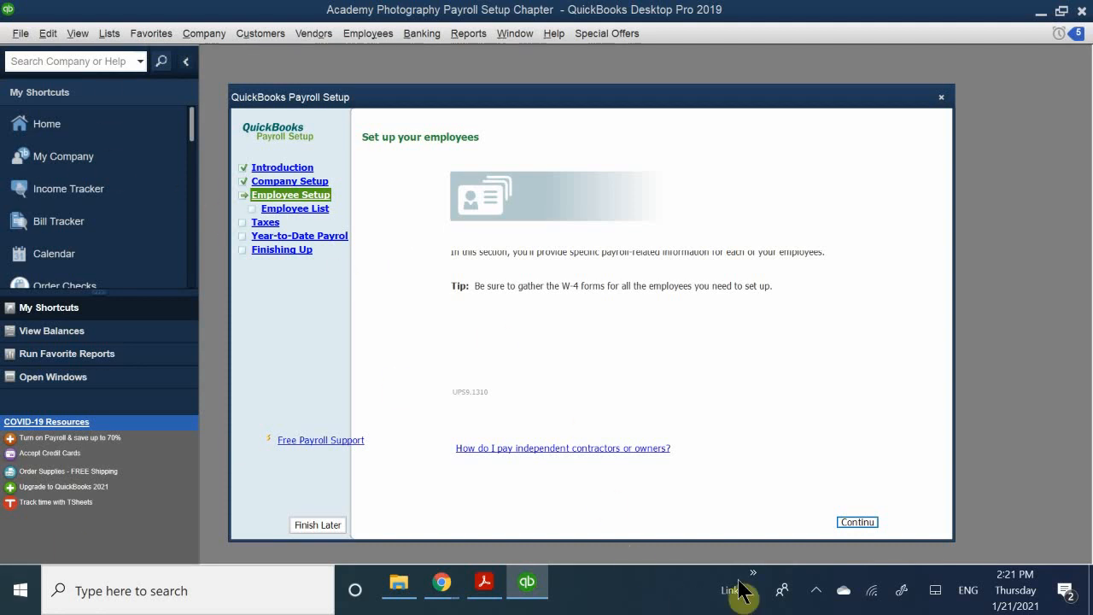
- Continue to the Employee List and center the blank New Employee name-and-address form
{"action": "left_click", "coordinate": [855, 523]}
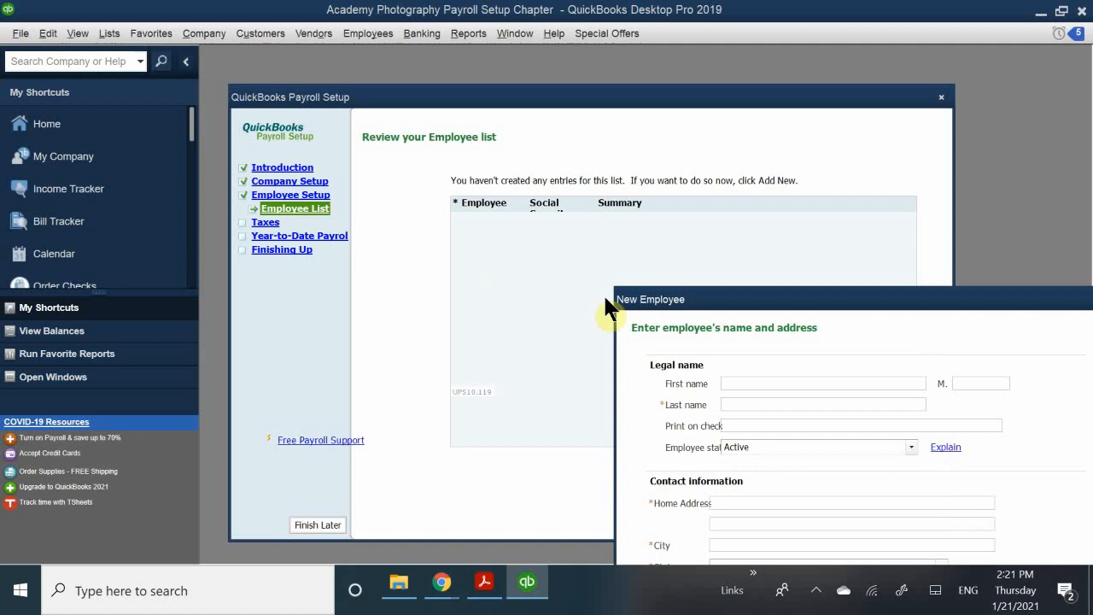
{"action": "left_click_drag", "start_coordinate": [727, 311], "coordinate": [489, 171]}
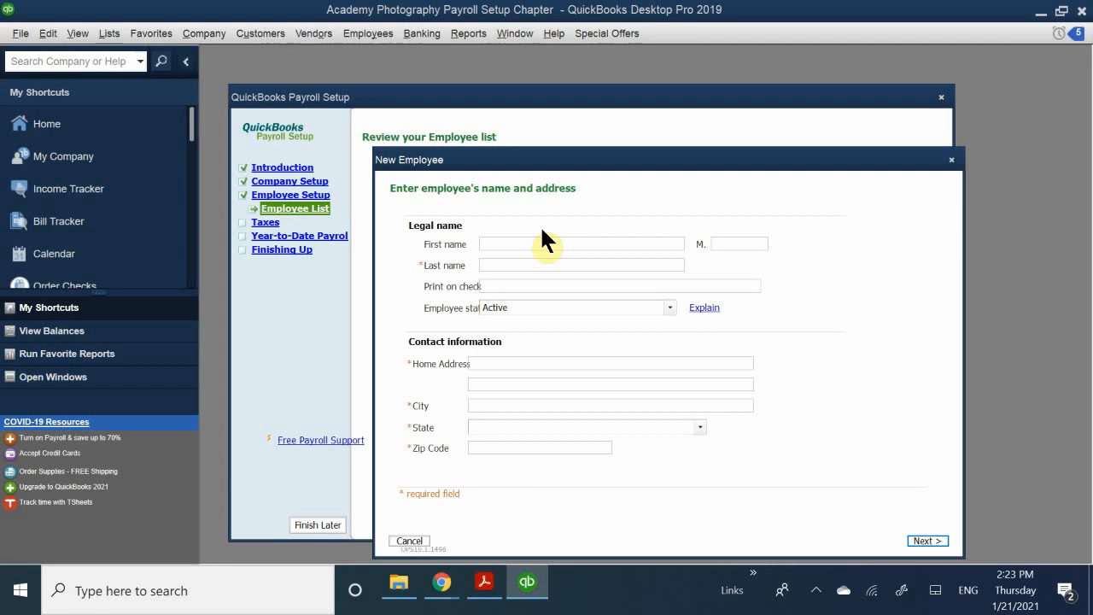
{"action": "left_click", "coordinate": [491, 242]}
{"action": "left_click", "coordinate": [508, 265]}
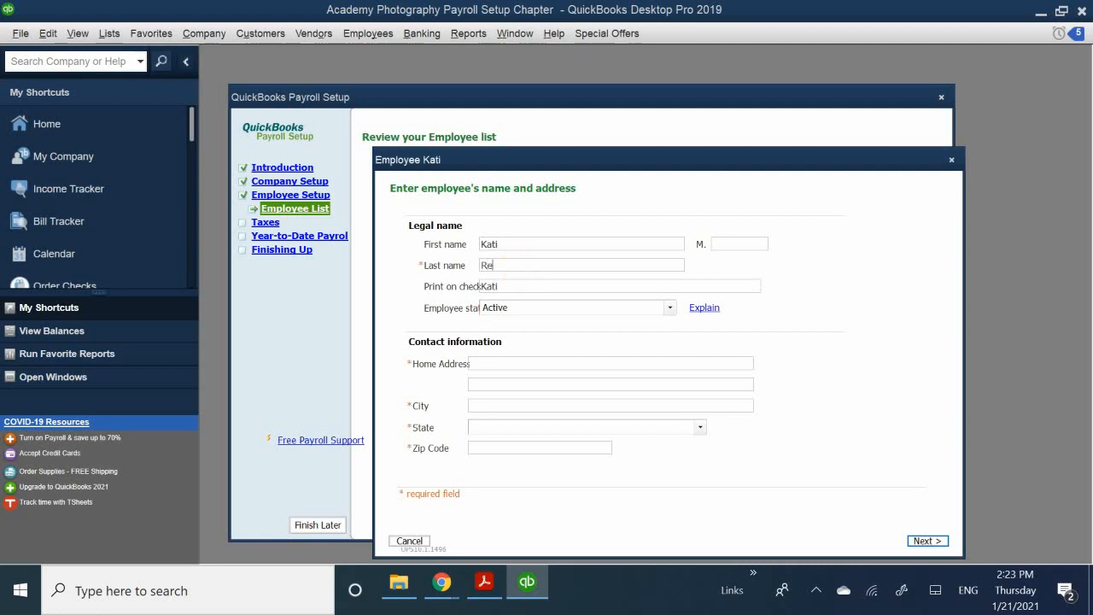
{"action": "left_click", "coordinate": [732, 244]}
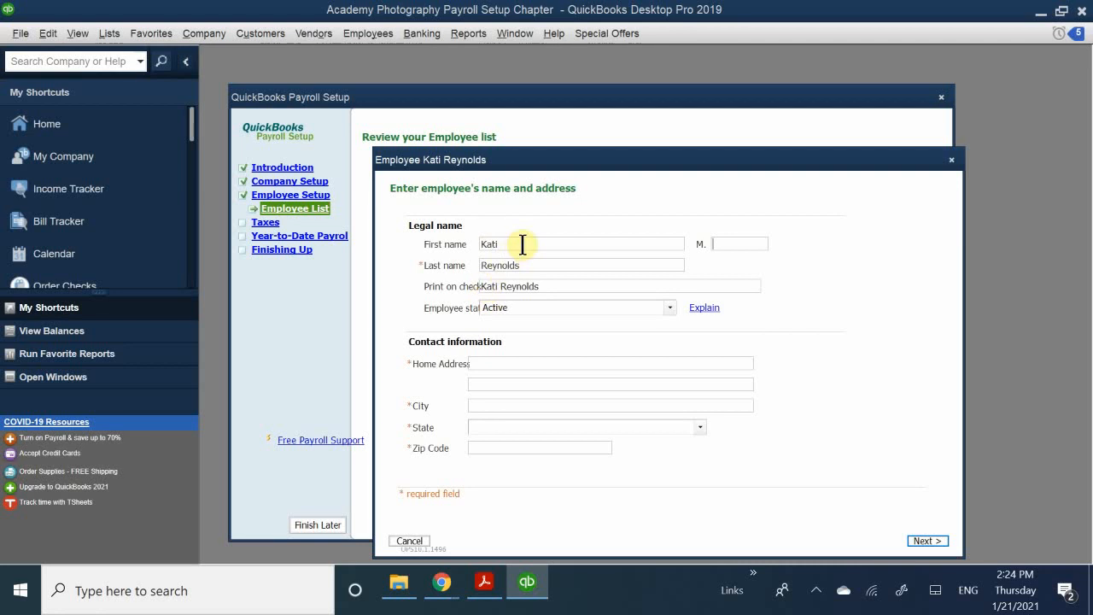
{"action": "left_click_drag", "start_coordinate": [527, 242], "coordinate": [445, 226]}
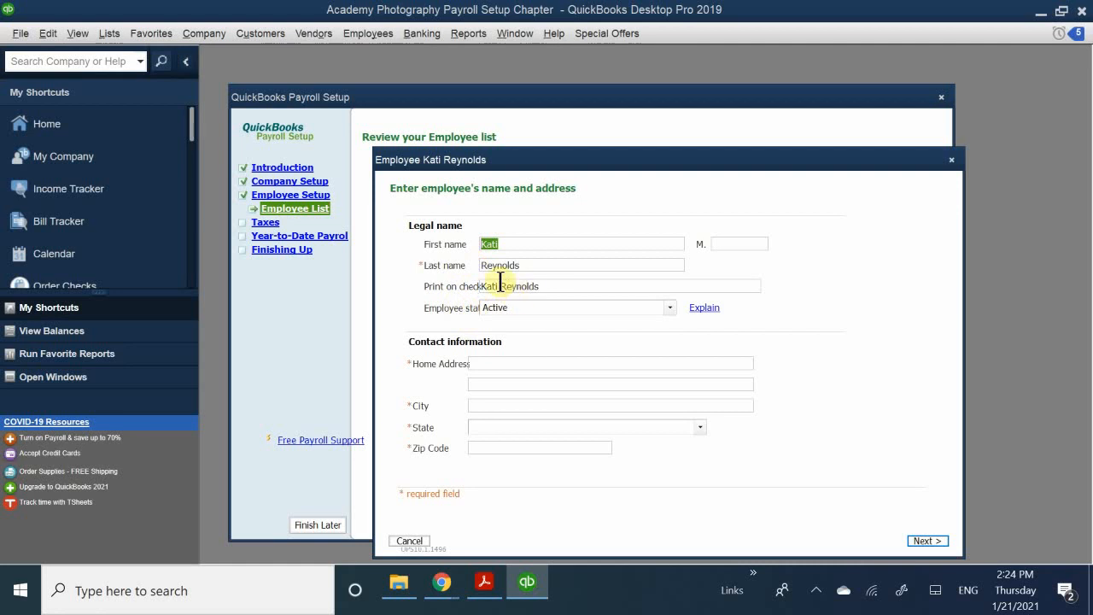
{"action": "left_click", "coordinate": [522, 309]}
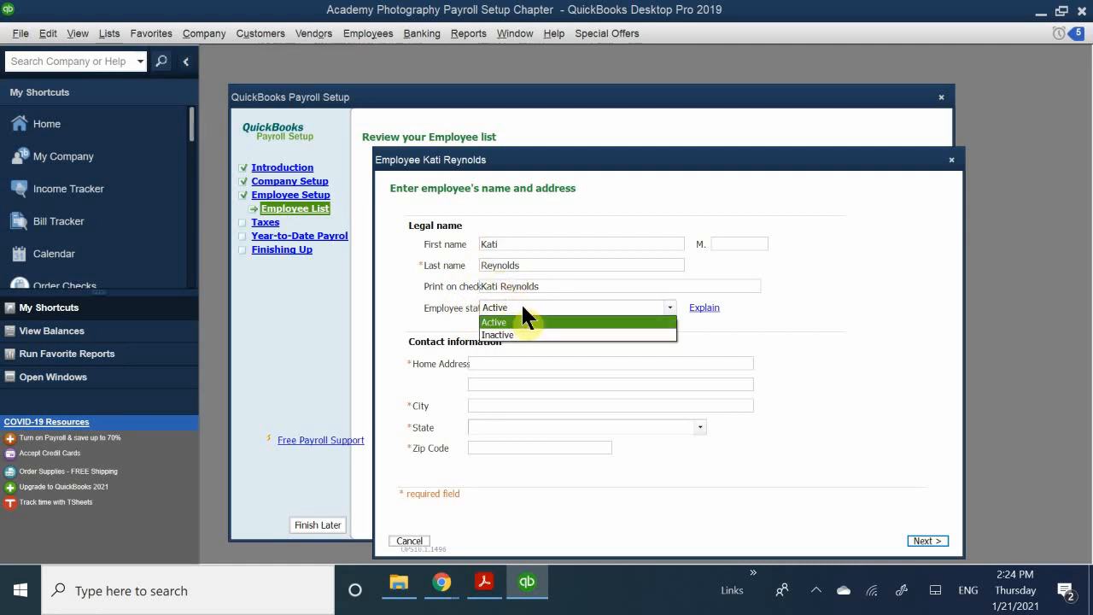
{"action": "left_click", "coordinate": [494, 320]}
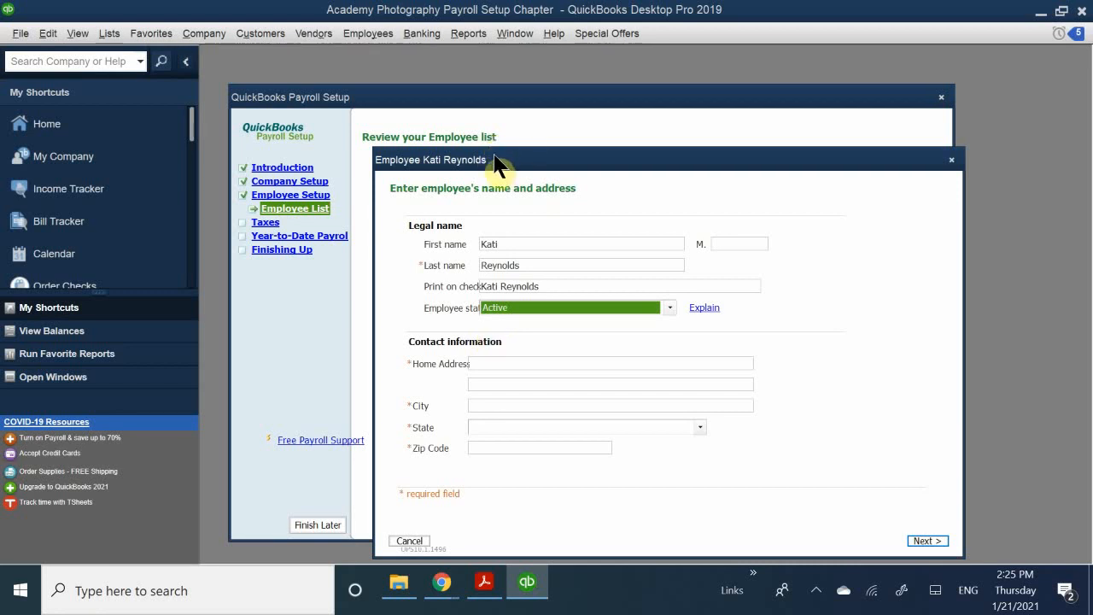
{"action": "left_click_drag", "start_coordinate": [495, 163], "coordinate": [465, 127]}
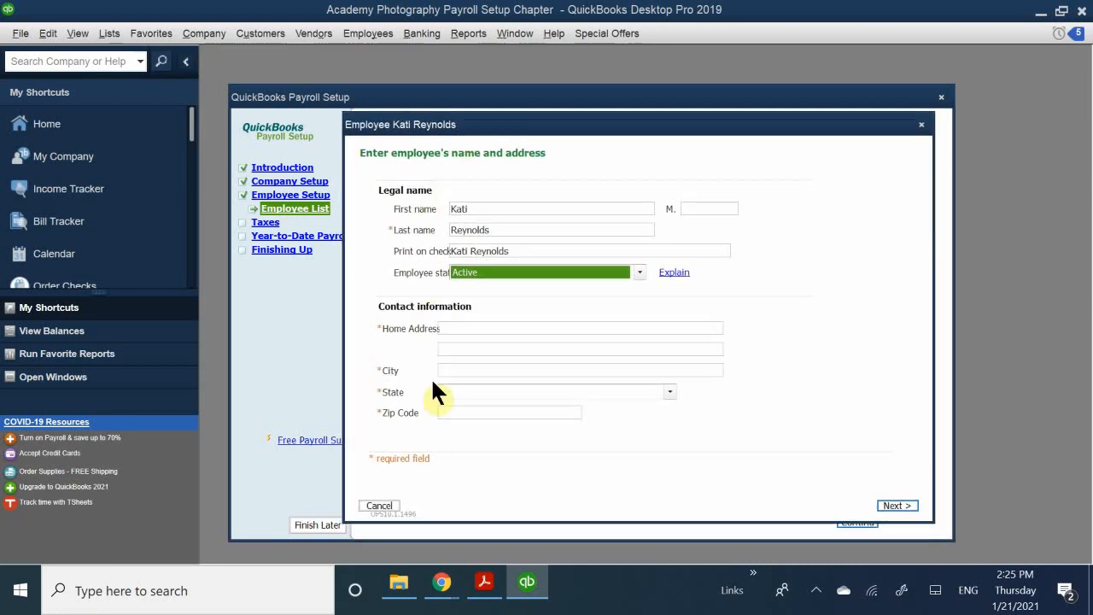
- Enter the employee's home street address in the Home Address field
{"action": "left_click", "coordinate": [458, 331]}
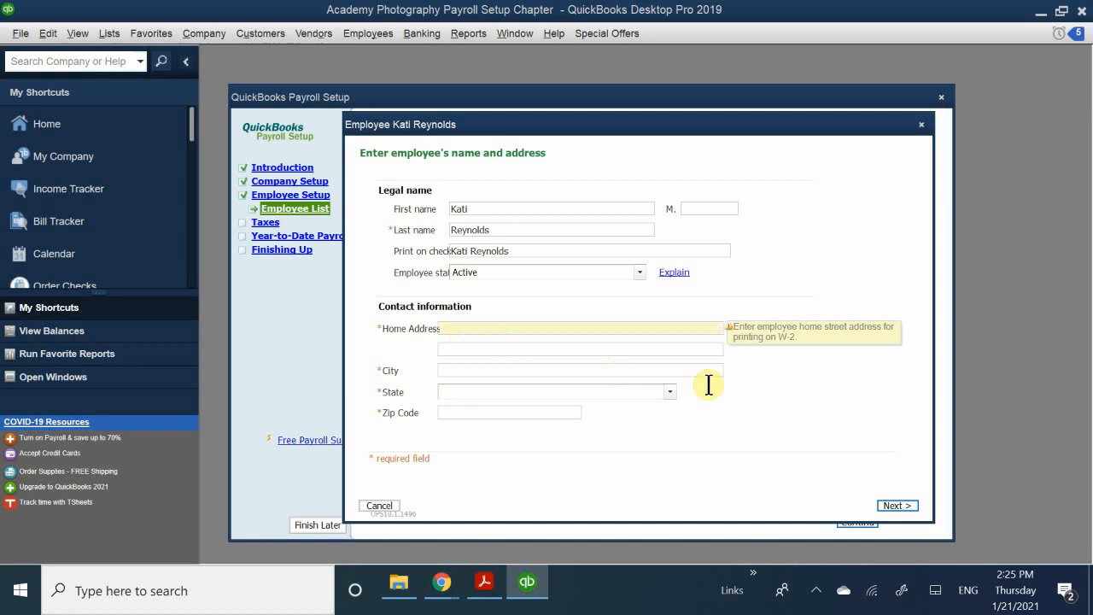
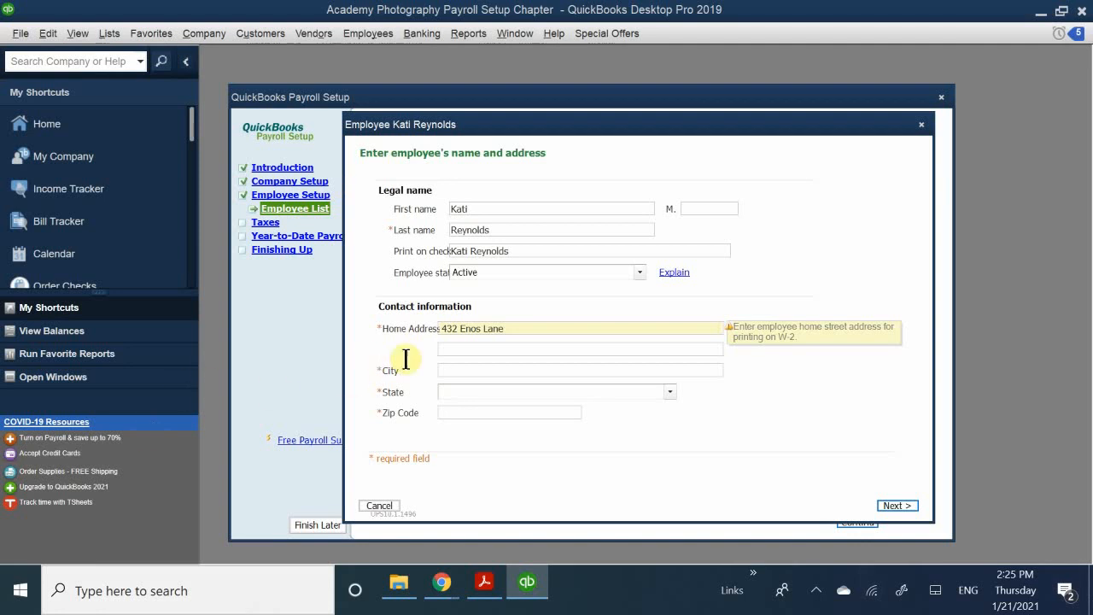
- Enter the employee's home city in the City field
{"action": "left_click", "coordinate": [457, 370]}
{"action": "type", "text": "C"}
{"action": "key", "text": "BackSpace"}
{"action": "type", "text": "da"}
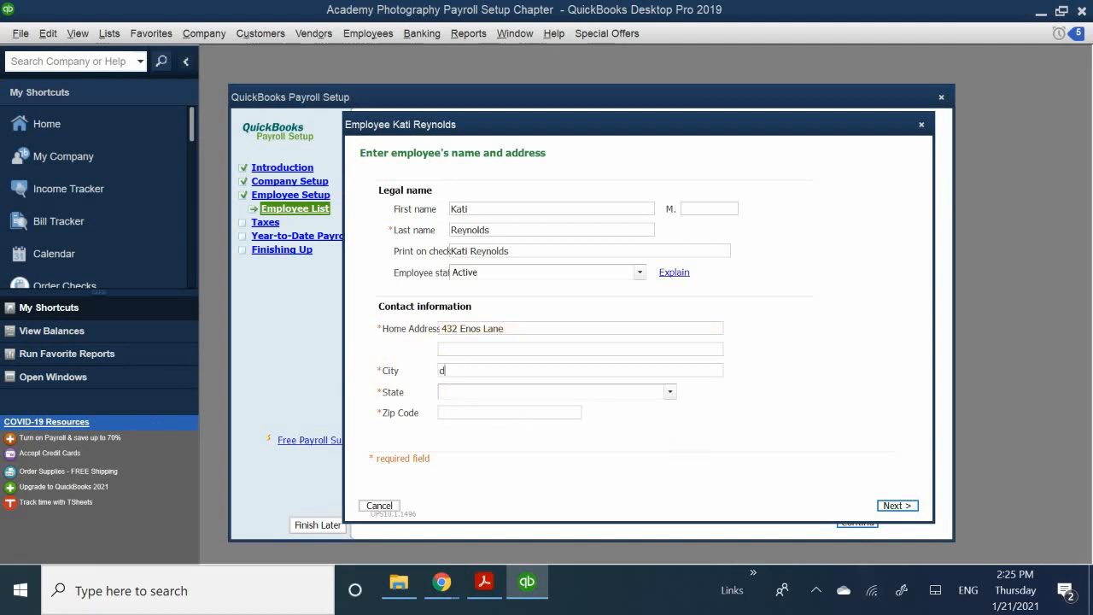
{"action": "key", "text": "BackSpace"}
{"action": "key", "text": "BackSpace"}
{"action": "type", "text": "dx"}
{"action": "key", "text": "BackSpace"}
{"action": "key", "text": "BackSpace"}
{"action": "type", "text": "ZD"}
{"action": "key", "text": "BackSpace"}
{"action": "type", "text": "D"}
{"action": "key", "text": "BackSpace"}
{"action": "type", "text": "D"}
{"action": "key", "text": "BackSpace"}
{"action": "key", "text": "BackSpace"}
{"action": "type", "text": "Dan"}
{"action": "key", "text": "BackSpace"}
{"action": "key", "text": "BackSpace"}
{"action": "type", "text": "sn"}
{"action": "key", "text": "BackSpace"}
{"action": "type", "text": "an"}
{"action": "key", "text": "BackSpace"}
{"action": "key", "text": "BackSpace"}
{"action": "type", "text": "anville"}
- Choose CA - California from the State dropdown for the employee's home address
{"action": "left_click", "coordinate": [469, 393]}
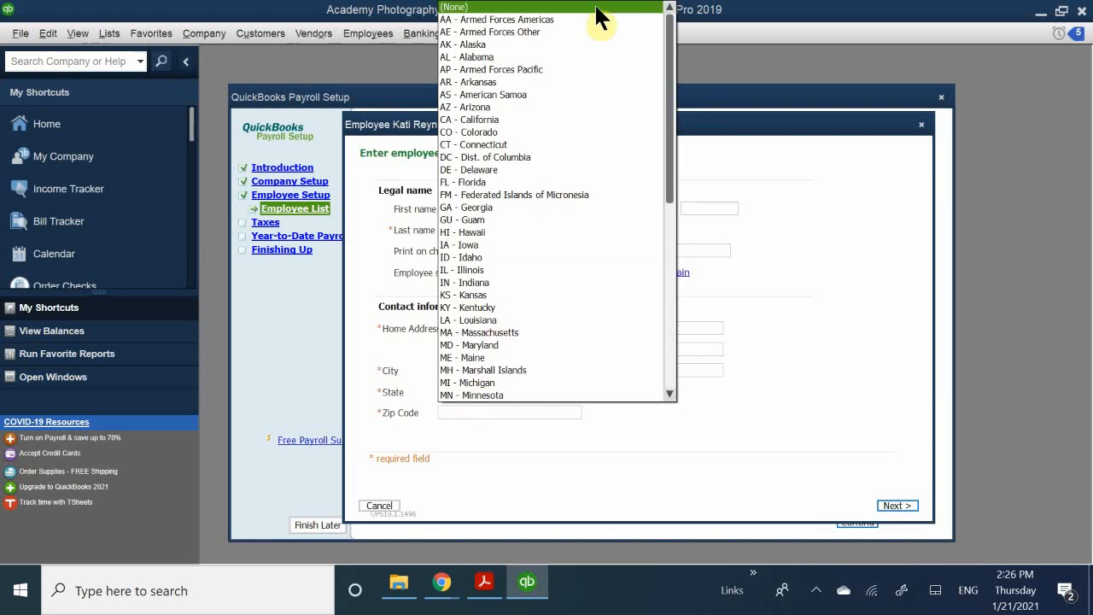
{"action": "left_click", "coordinate": [472, 119]}
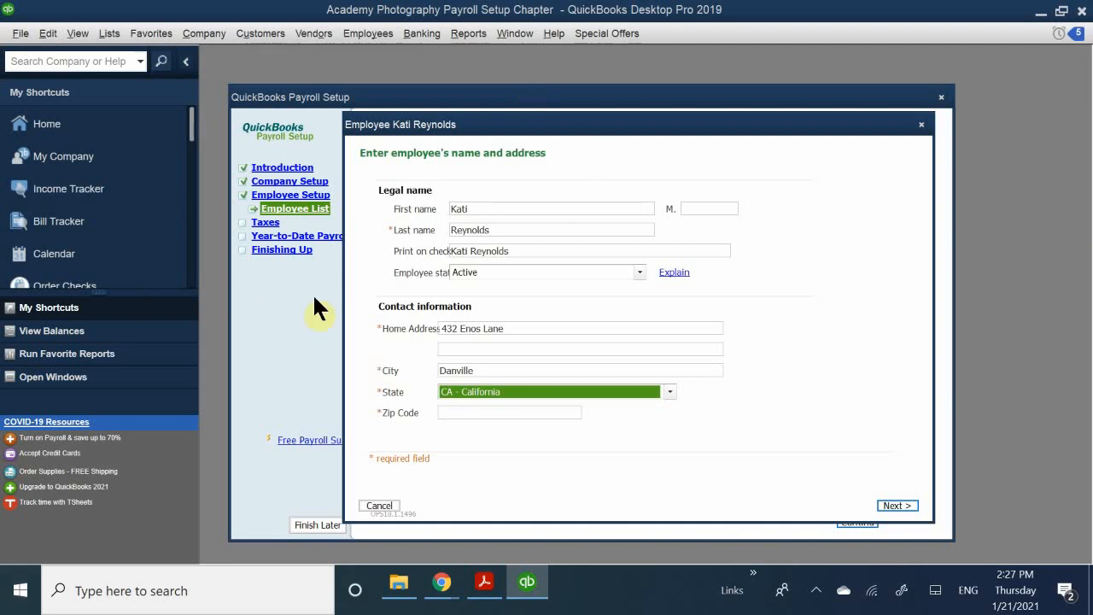
- Enter zip code 94501 and advance to the hiring information page
{"action": "left_click", "coordinate": [456, 414]}
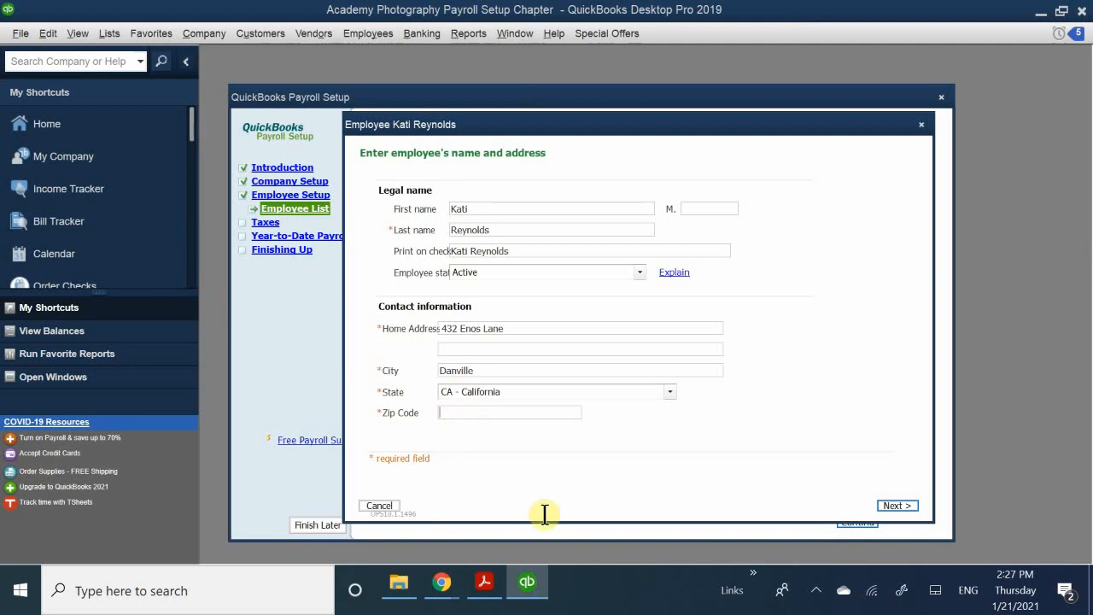
{"action": "type", "text": "9"}
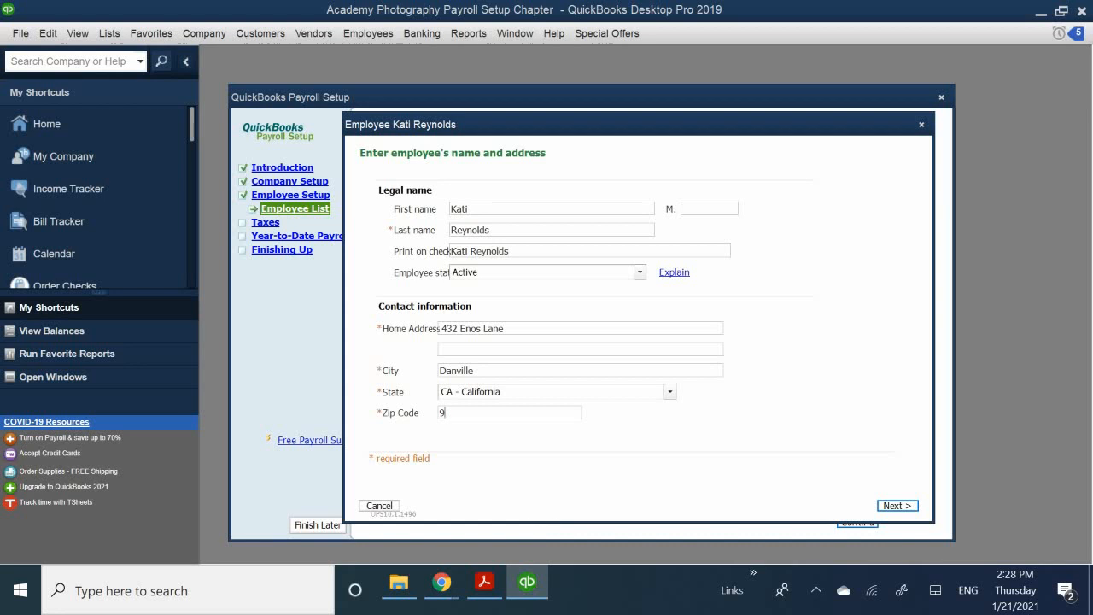
{"action": "type", "text": "4501"}
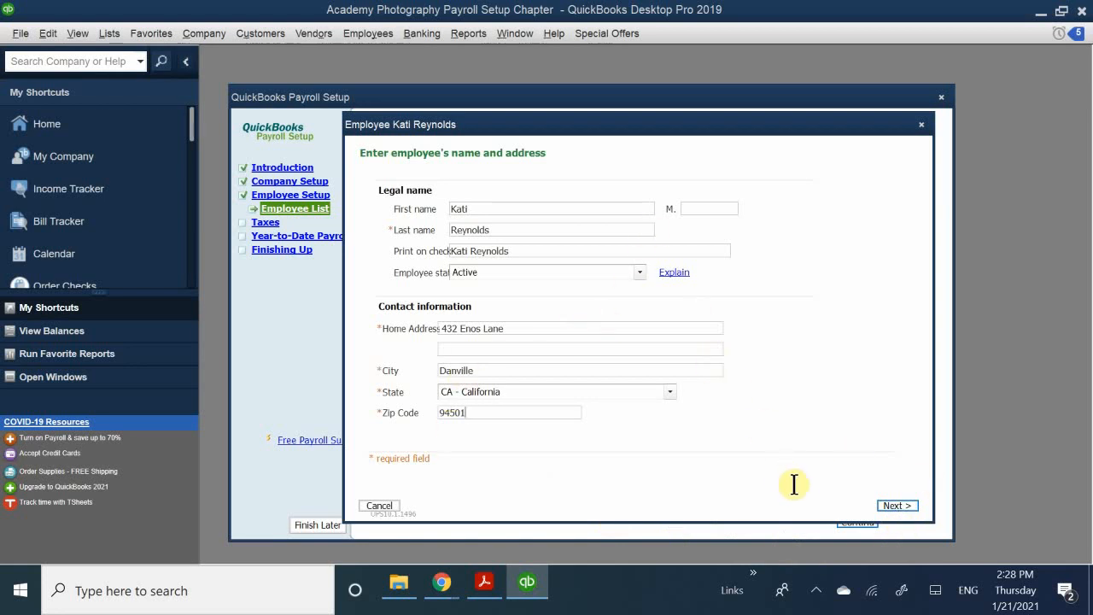
{"action": "left_click", "coordinate": [899, 505]}
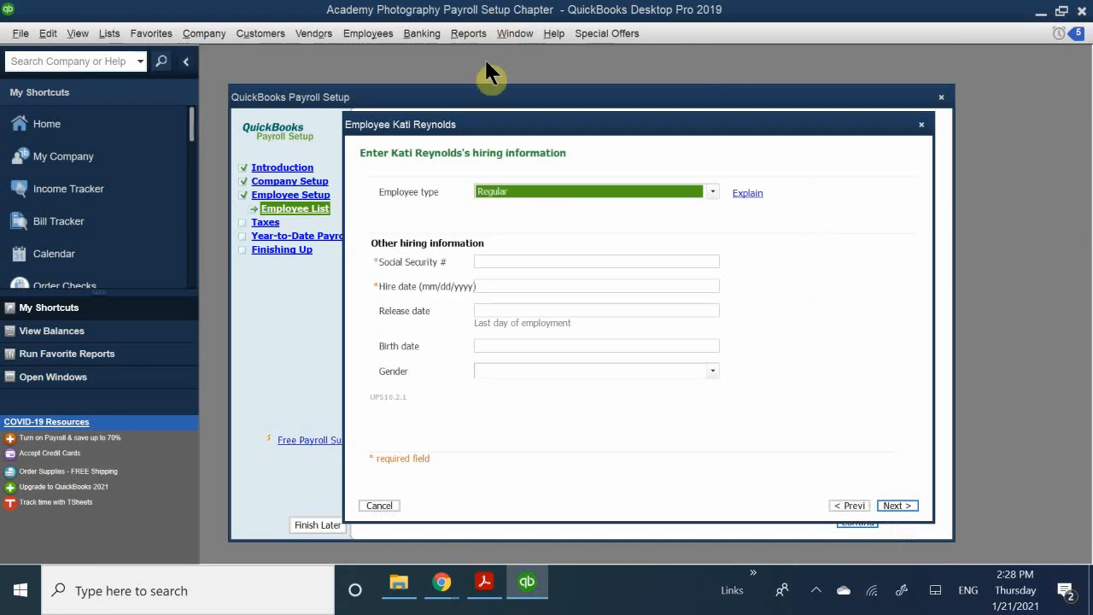
{"action": "left_click_drag", "start_coordinate": [540, 125], "coordinate": [543, 248]}
{"action": "left_click", "coordinate": [530, 313]}
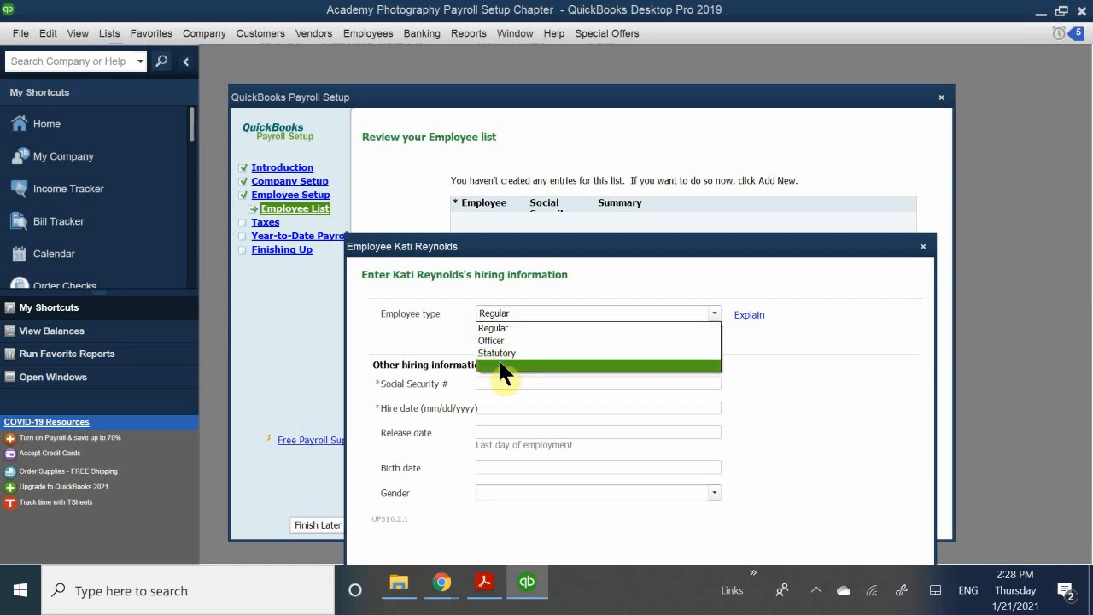
{"action": "left_click", "coordinate": [530, 326]}
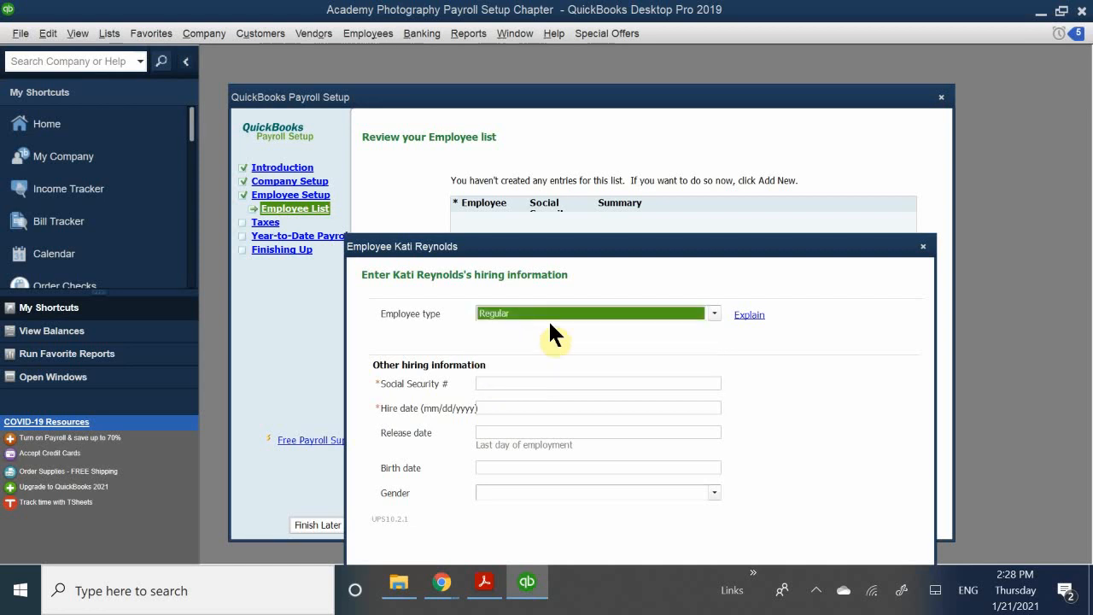
{"action": "left_click_drag", "start_coordinate": [551, 252], "coordinate": [520, 197]}
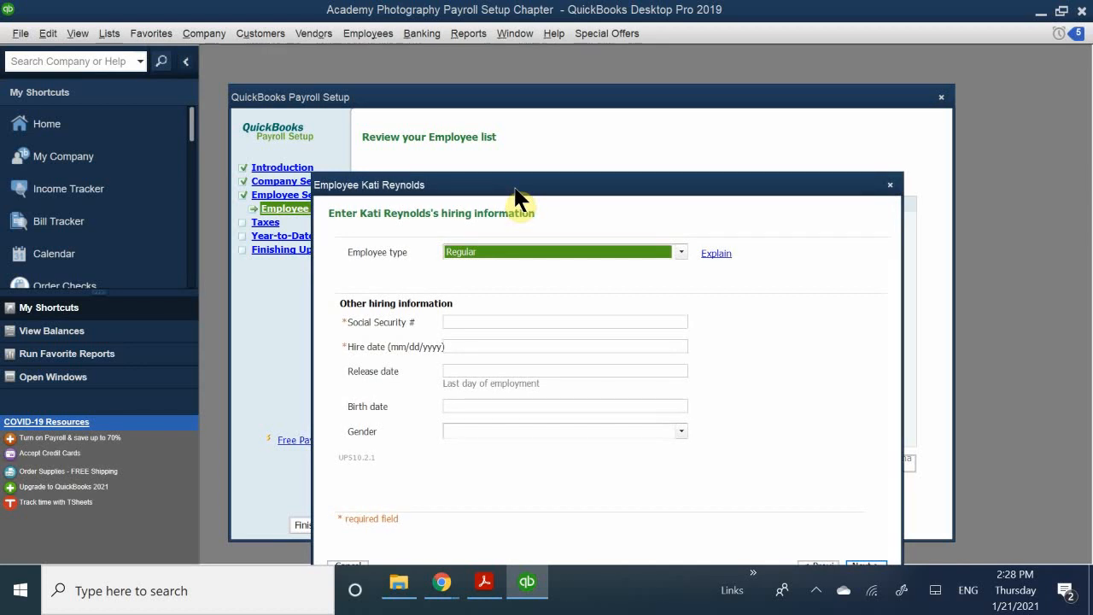
{"action": "left_click_drag", "start_coordinate": [516, 190], "coordinate": [508, 238]}
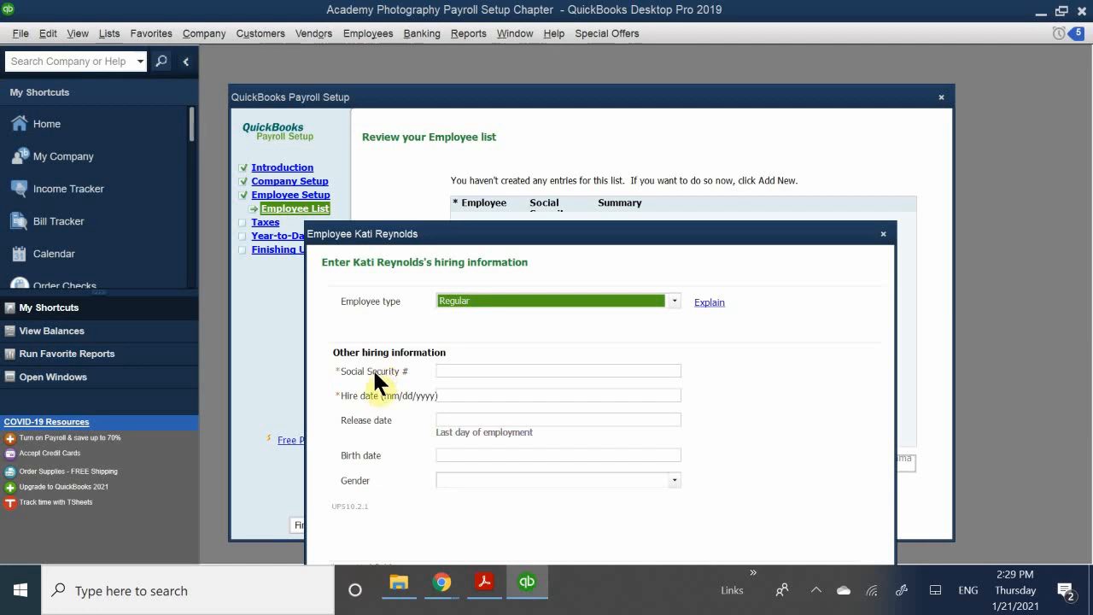
- Enter the employee's Social Security number on the hiring information page
{"action": "left_click", "coordinate": [439, 370]}
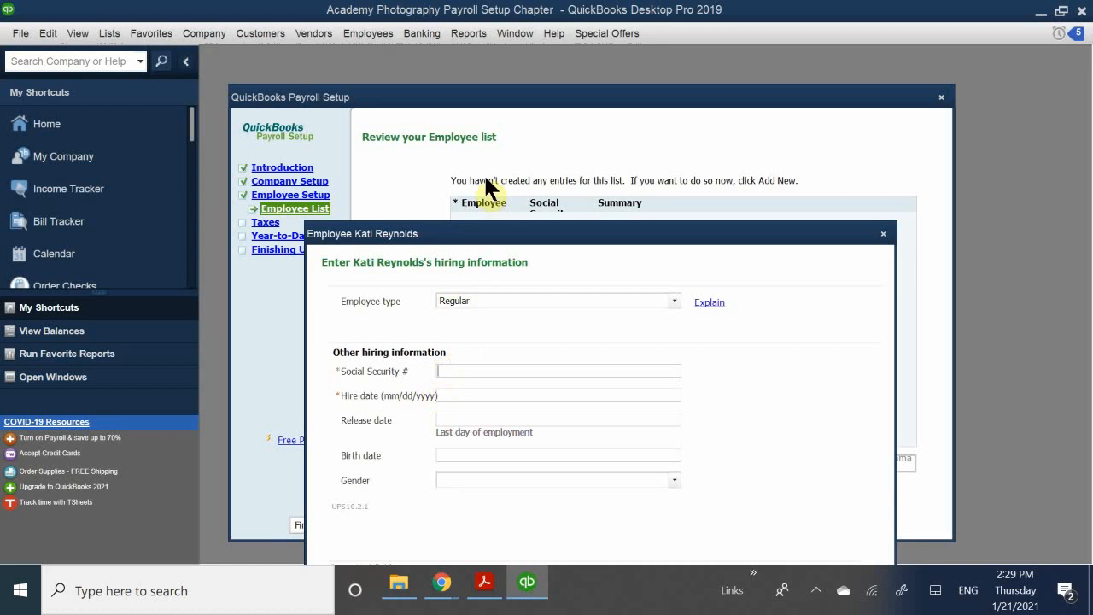
{"action": "left_click_drag", "start_coordinate": [457, 242], "coordinate": [395, 124]}
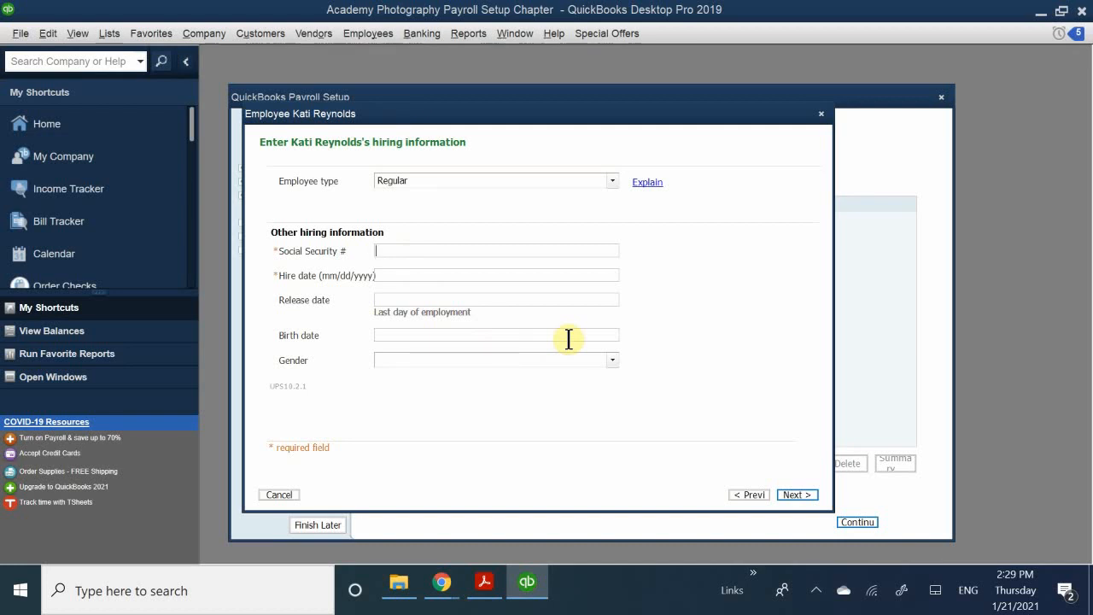
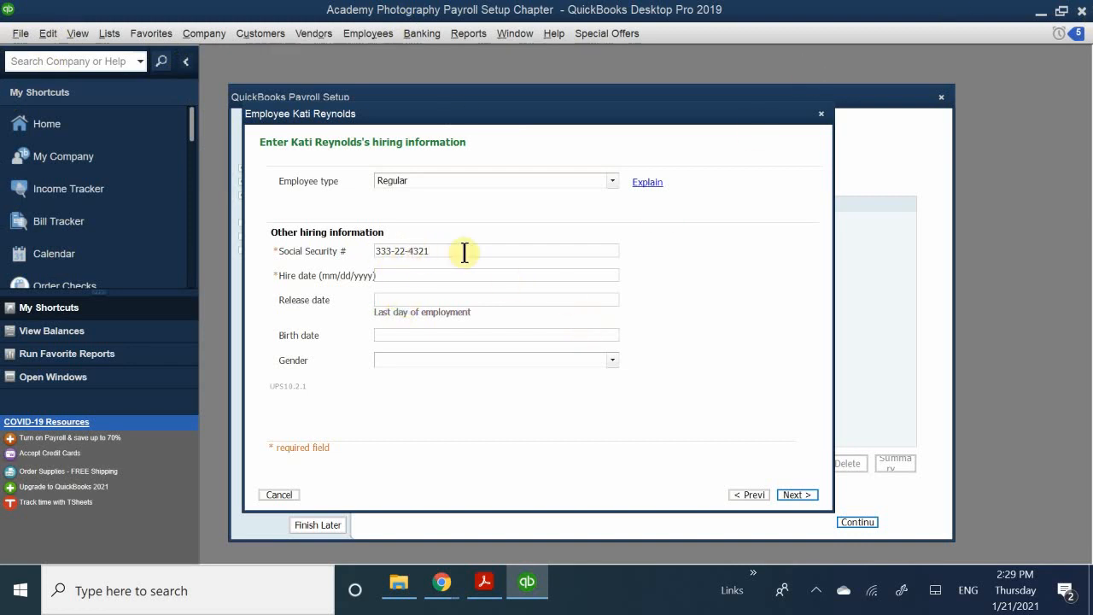
{"action": "left_click", "coordinate": [420, 275]}
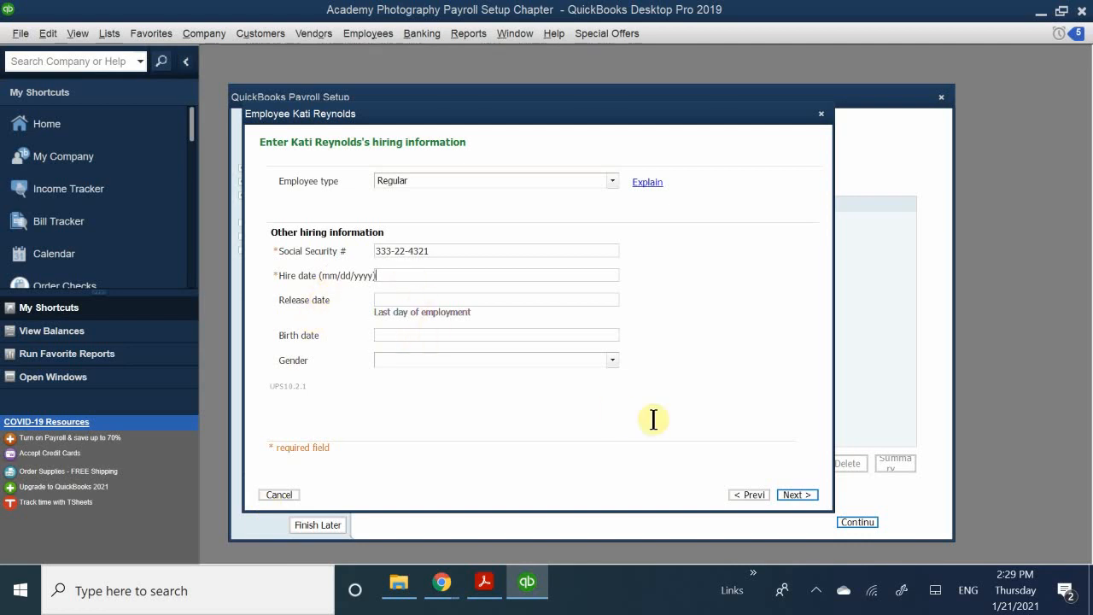
- Set the hire date to 4/1/2008 and the birth date to 1/1/1972
{"action": "type", "text": "1/23/2021"}
{"action": "key", "text": "BackSpace"}
{"action": "key", "text": "BackSpace"}
{"action": "key", "text": "BackSpace"}
{"action": "key", "text": "BackSpace"}
{"action": "key", "text": "BackSpace"}
{"action": "key", "text": "BackSpace"}
{"action": "key", "text": "BackSpace"}
{"action": "key", "text": "BackSpace"}
{"action": "key", "text": "BackSpace"}
{"action": "type", "text": "1"}
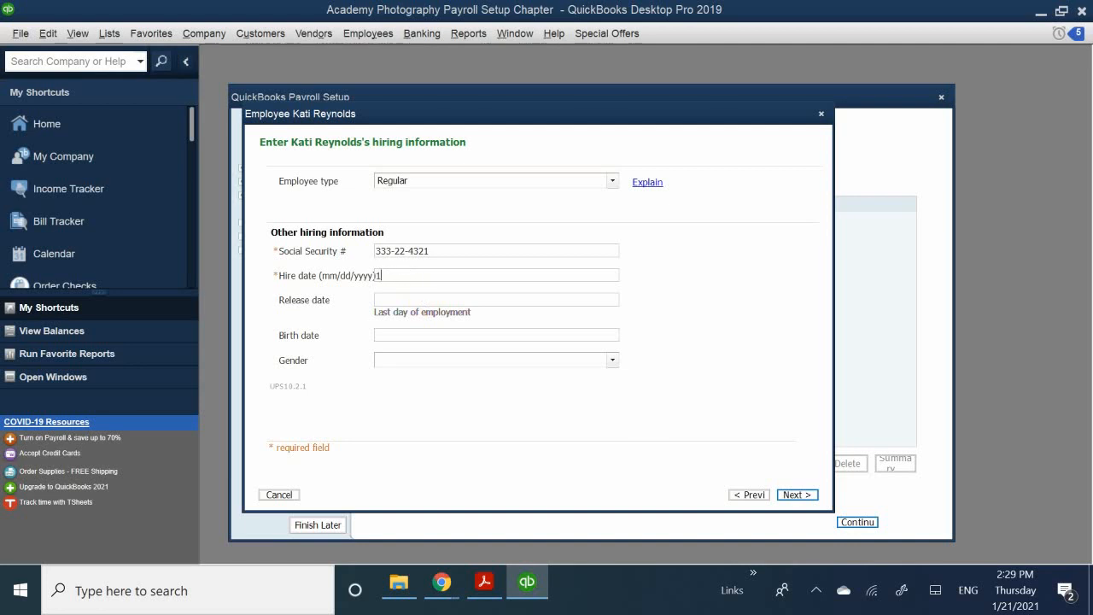
{"action": "key", "text": "BackSpace"}
{"action": "type", "text": "4/1/2008"}
{"action": "left_click", "coordinate": [390, 300]}
{"action": "left_click", "coordinate": [390, 337]}
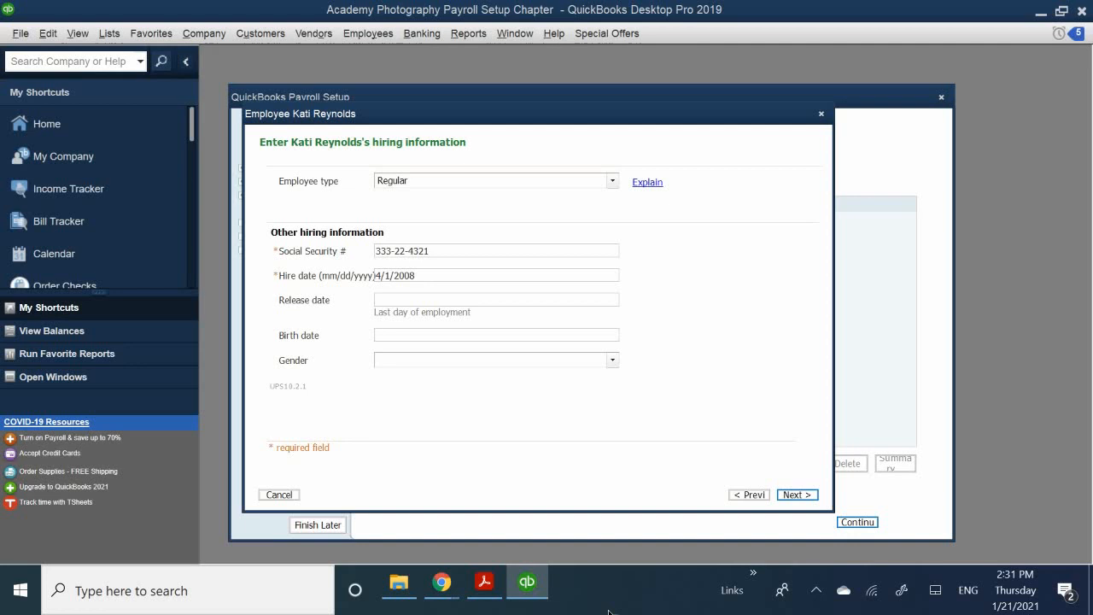
{"action": "type", "text": "1/1/"}
{"action": "type", "text": "197"}
{"action": "type", "text": "2"}
{"action": "type", "text": "3"}
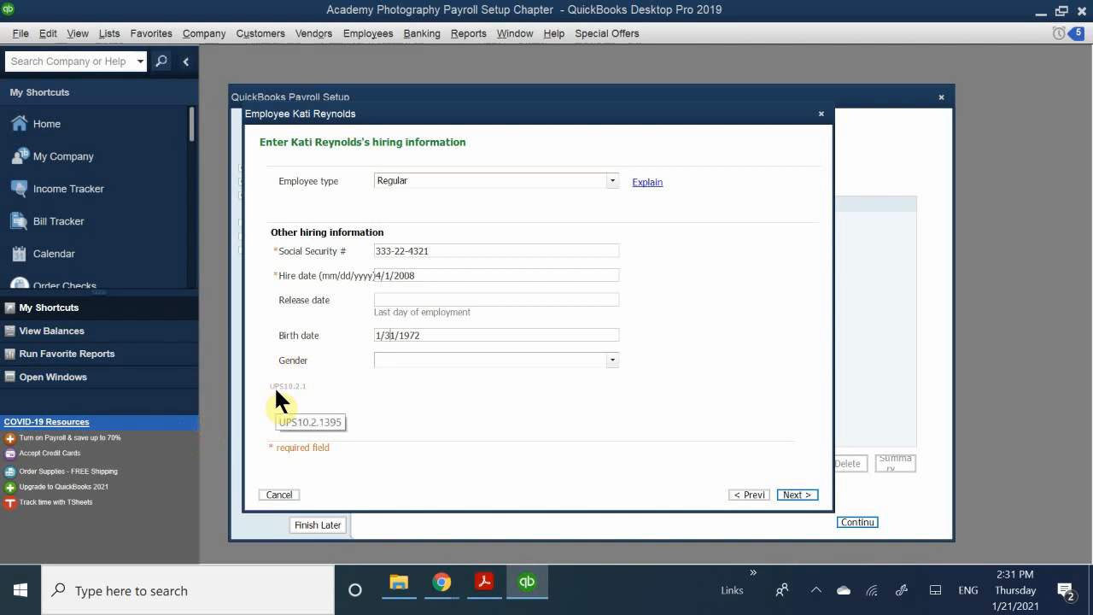
{"action": "left_click", "coordinate": [406, 362]}
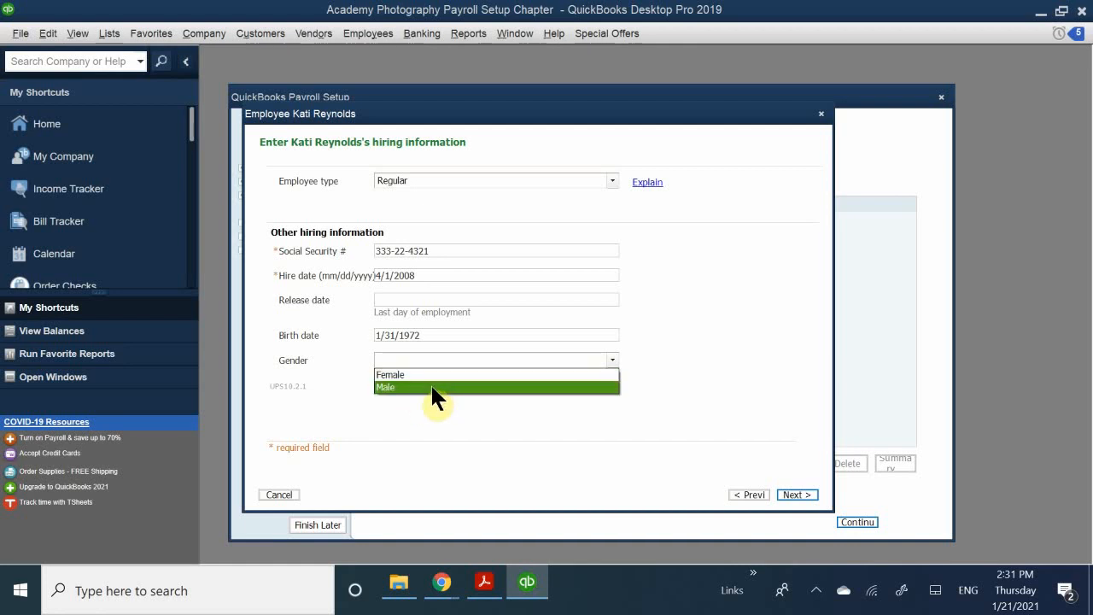
{"action": "left_click", "coordinate": [410, 373]}
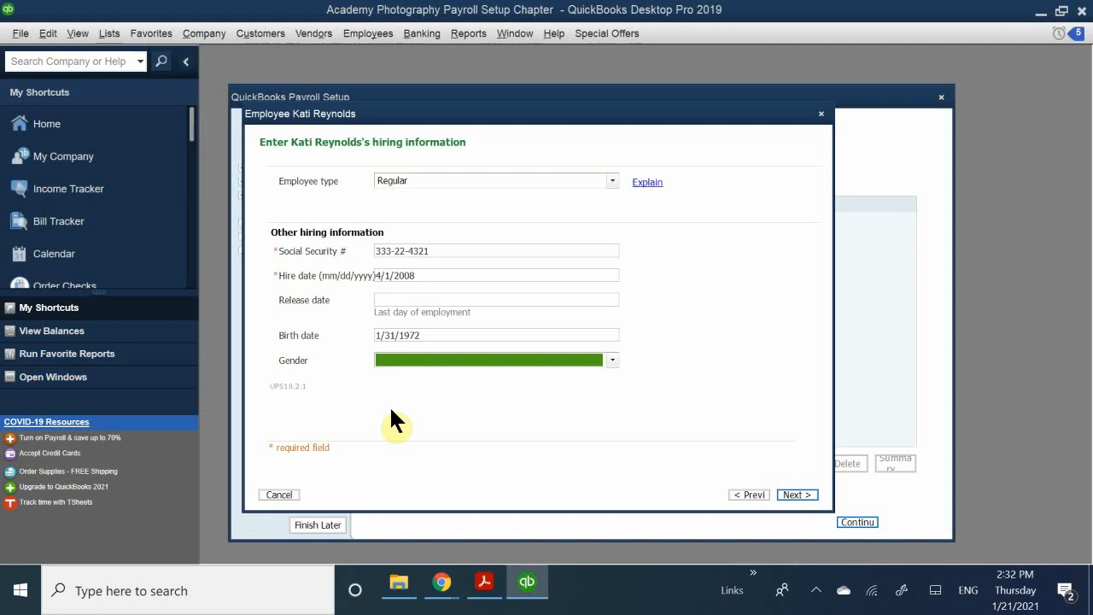
- Choose Female from the Gender dropdown on the hiring information page
{"action": "left_click", "coordinate": [408, 359]}
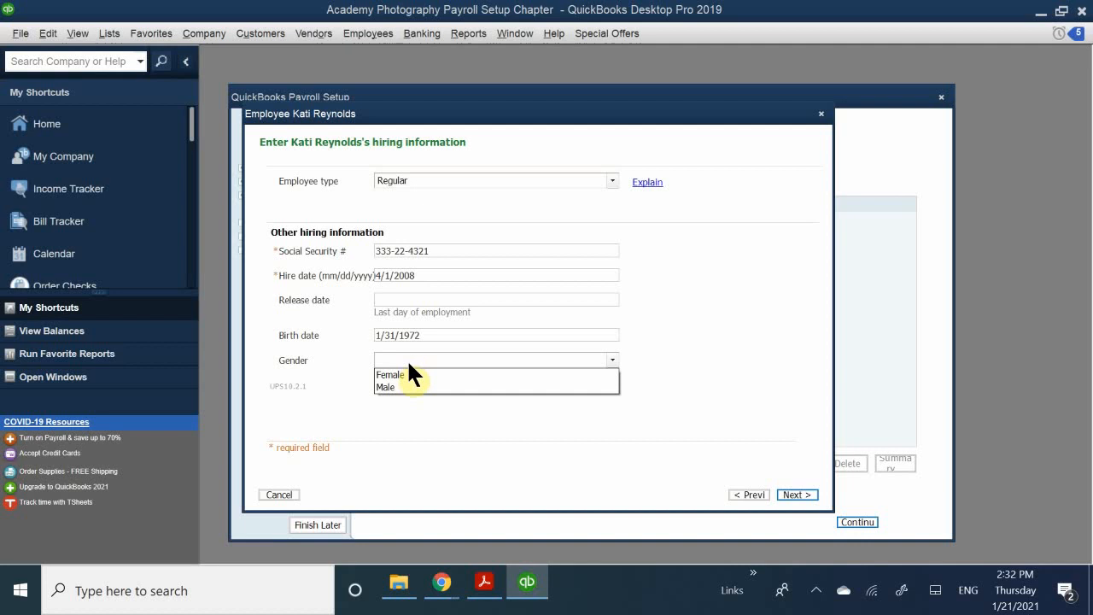
{"action": "left_click", "coordinate": [422, 374]}
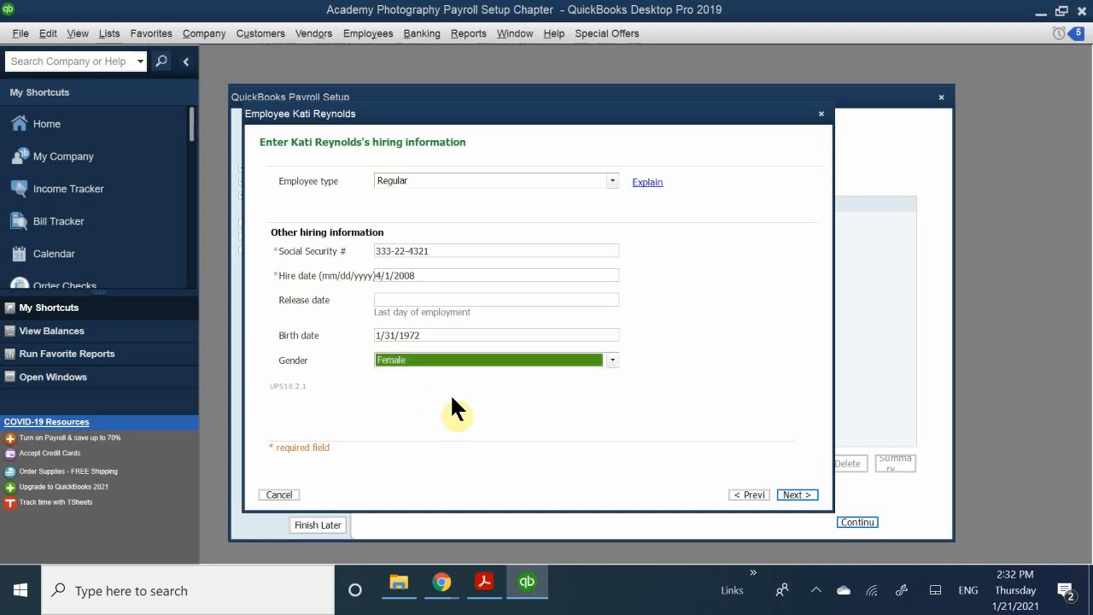
{"action": "left_click", "coordinate": [451, 360]}
{"action": "left_click", "coordinate": [423, 373]}
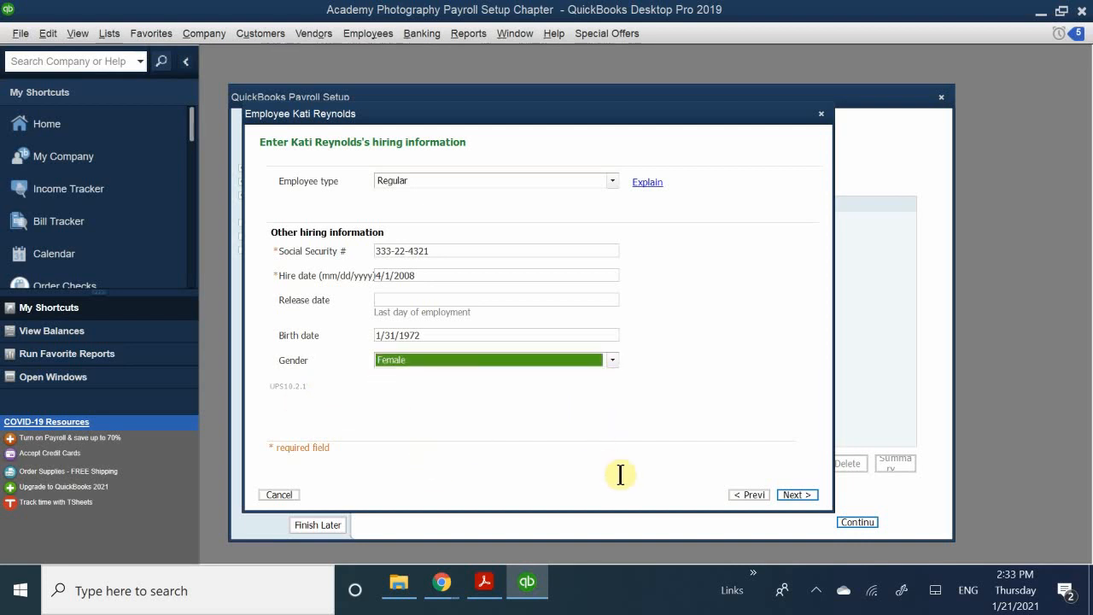
- On the pay page, set How often? to Twice a month (Semimonthly)
{"action": "left_click", "coordinate": [795, 495]}
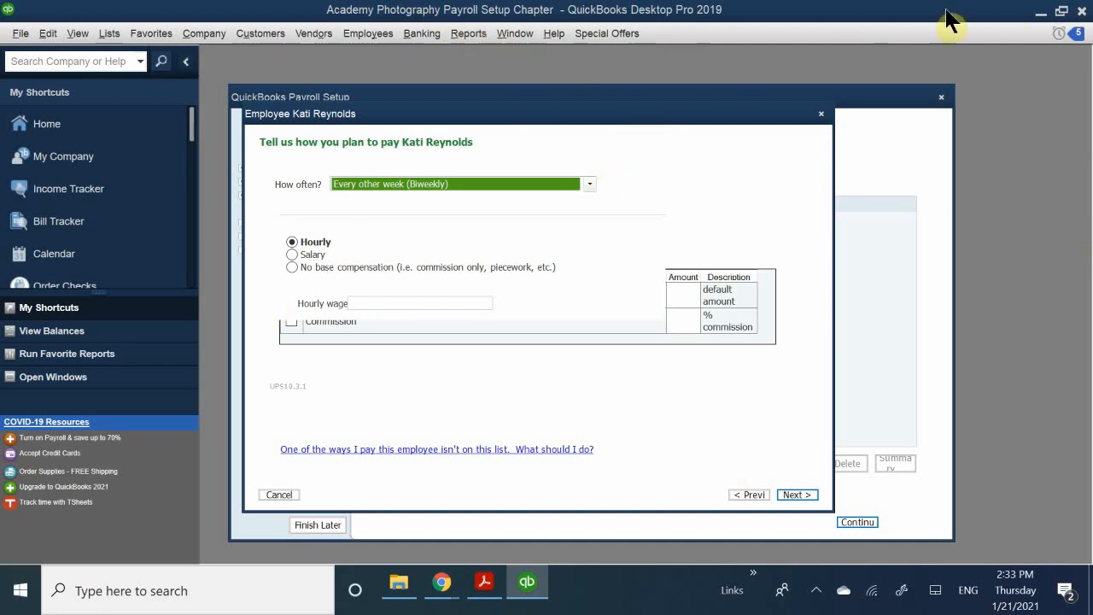
{"action": "left_click", "coordinate": [459, 181]}
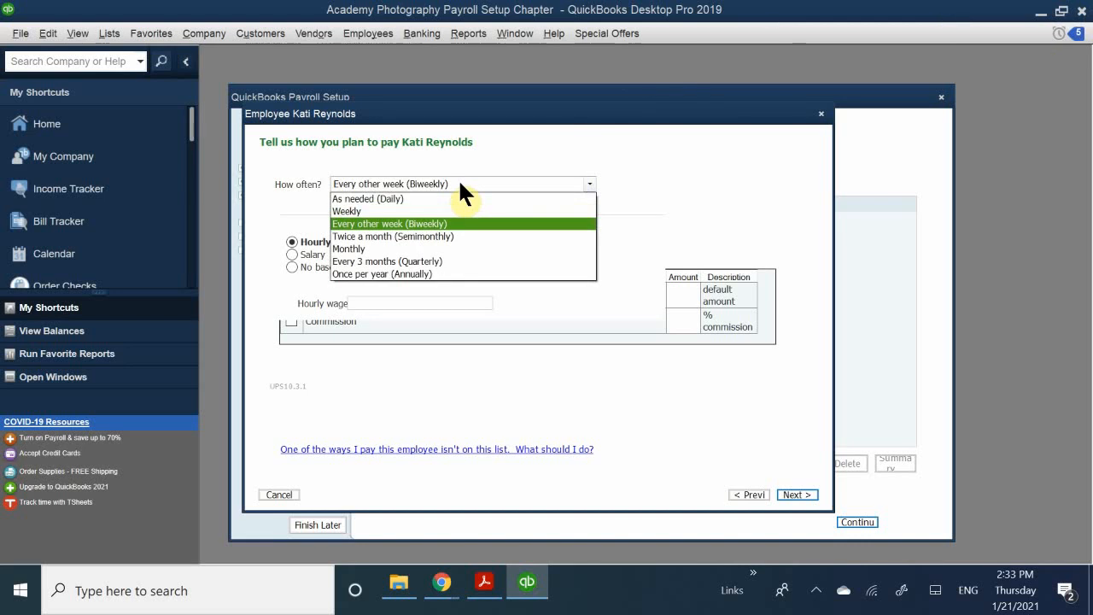
{"action": "left_click", "coordinate": [436, 246]}
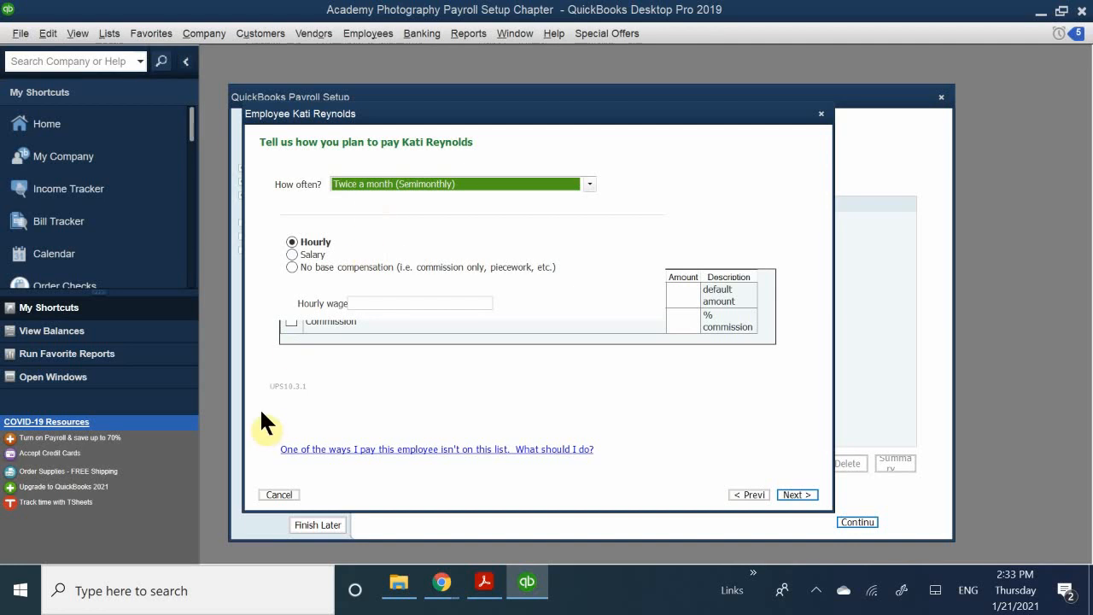
- Make the pay type Salary at 60000 per Year, then continue to additional items
{"action": "left_click", "coordinate": [306, 255]}
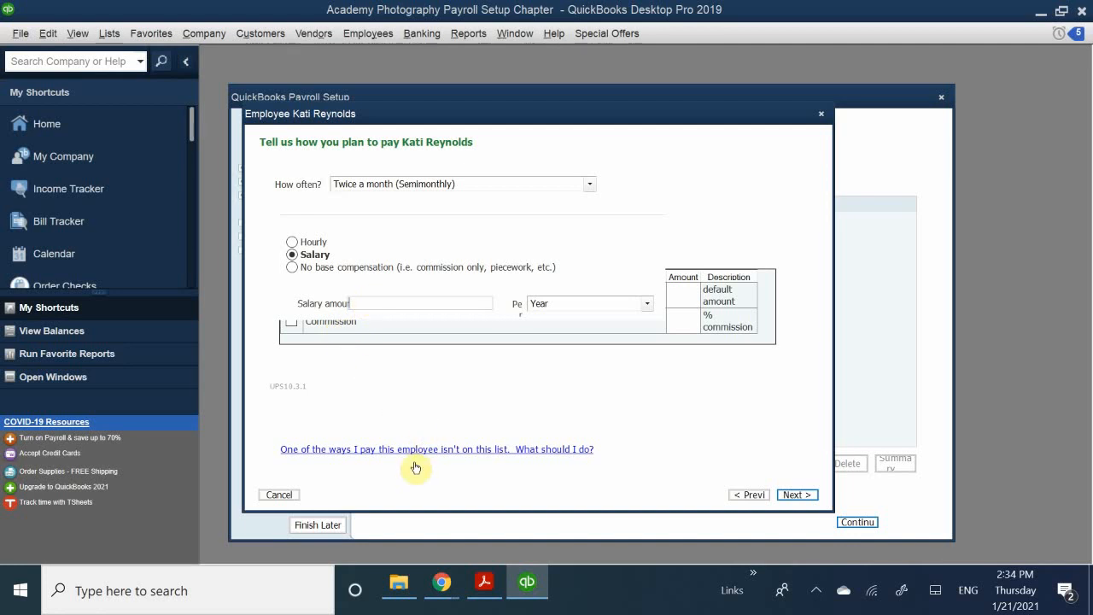
{"action": "type", "text": "60000"}
{"action": "left_click", "coordinate": [316, 244]}
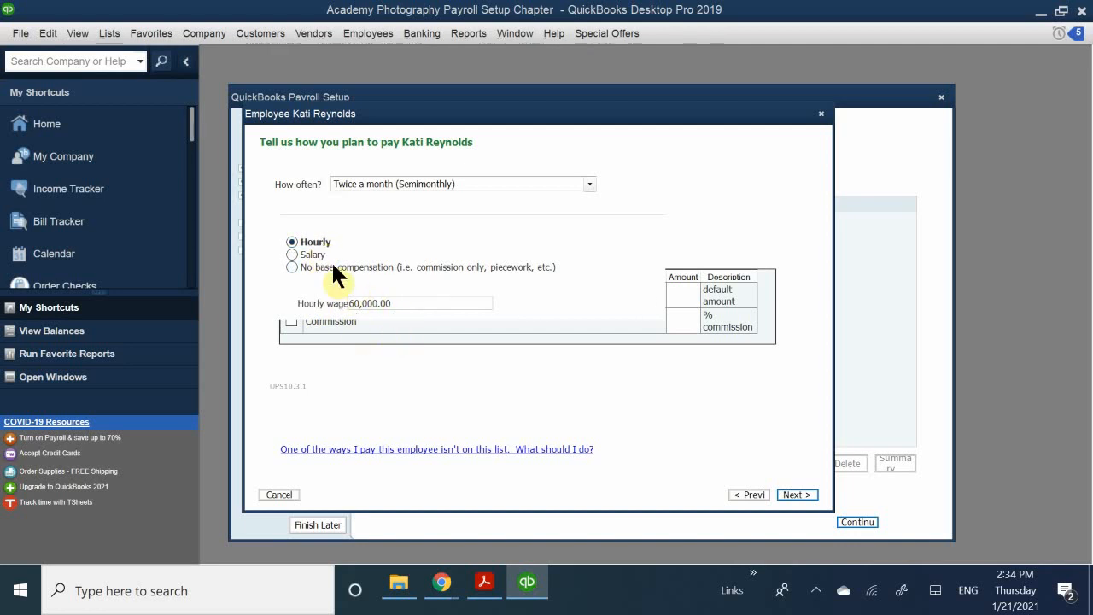
{"action": "left_click", "coordinate": [309, 255]}
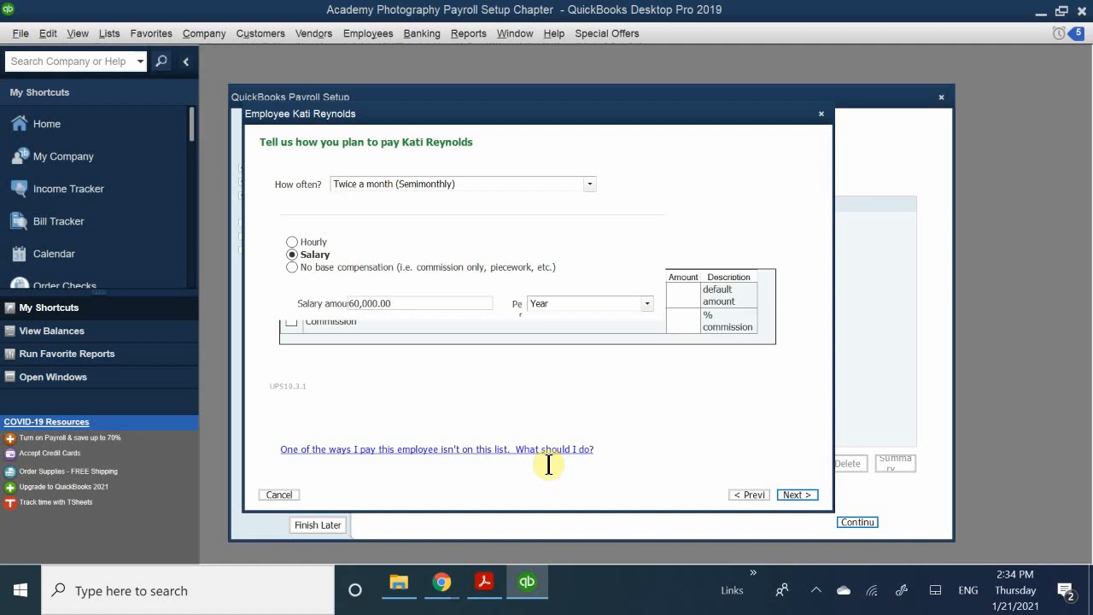
{"action": "left_click", "coordinate": [688, 319]}
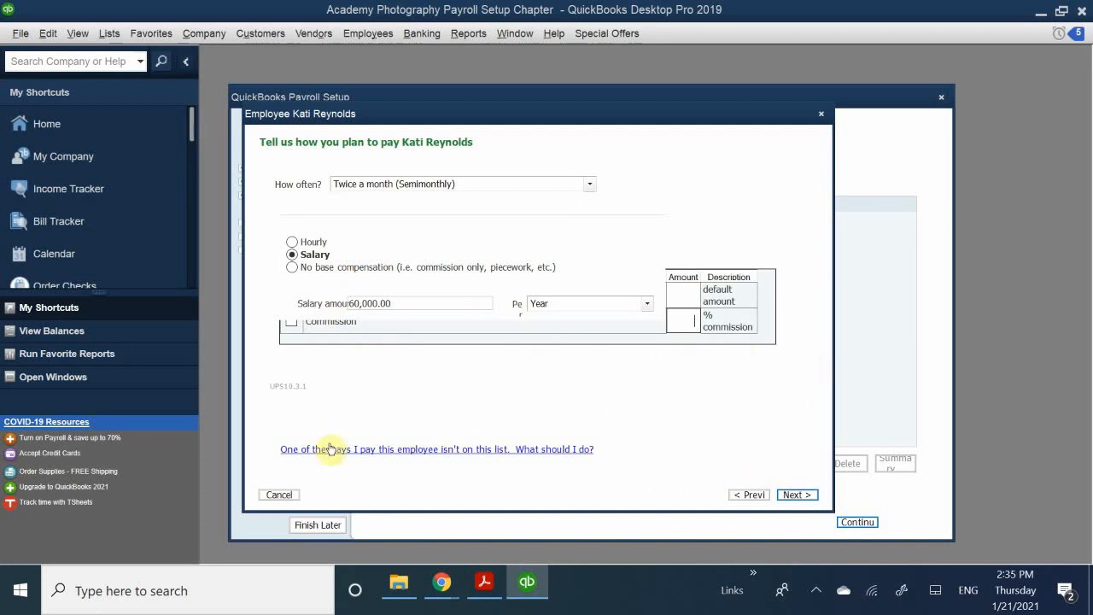
{"action": "left_click", "coordinate": [795, 494]}
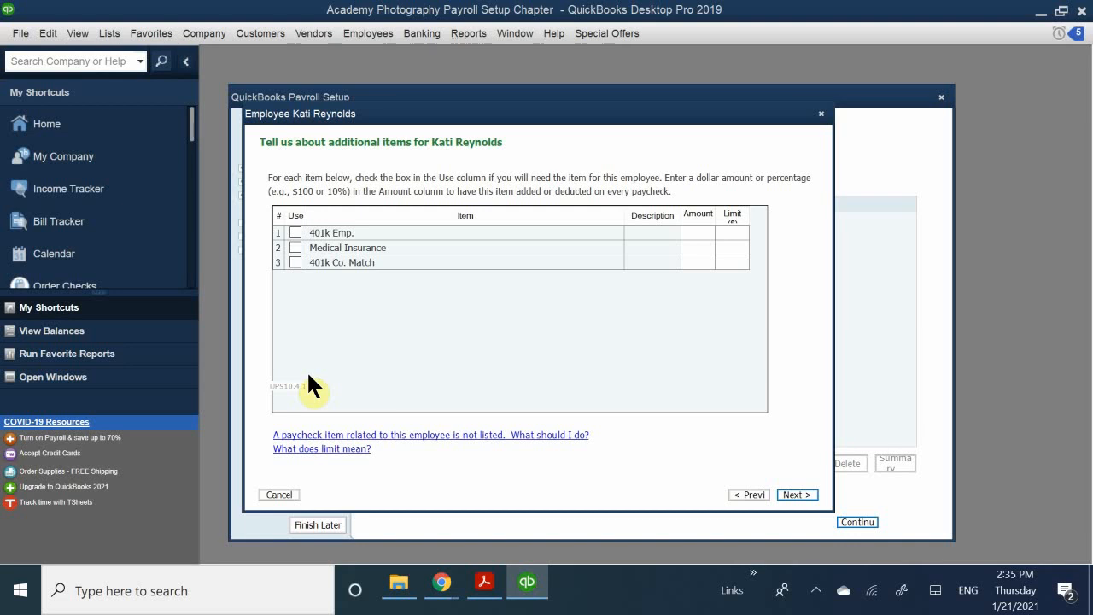
- Check Use for 401k Emp. and Medical Insurance, leaving 401k Co. Match unchecked
{"action": "left_click", "coordinate": [294, 232]}
{"action": "left_click", "coordinate": [295, 247]}
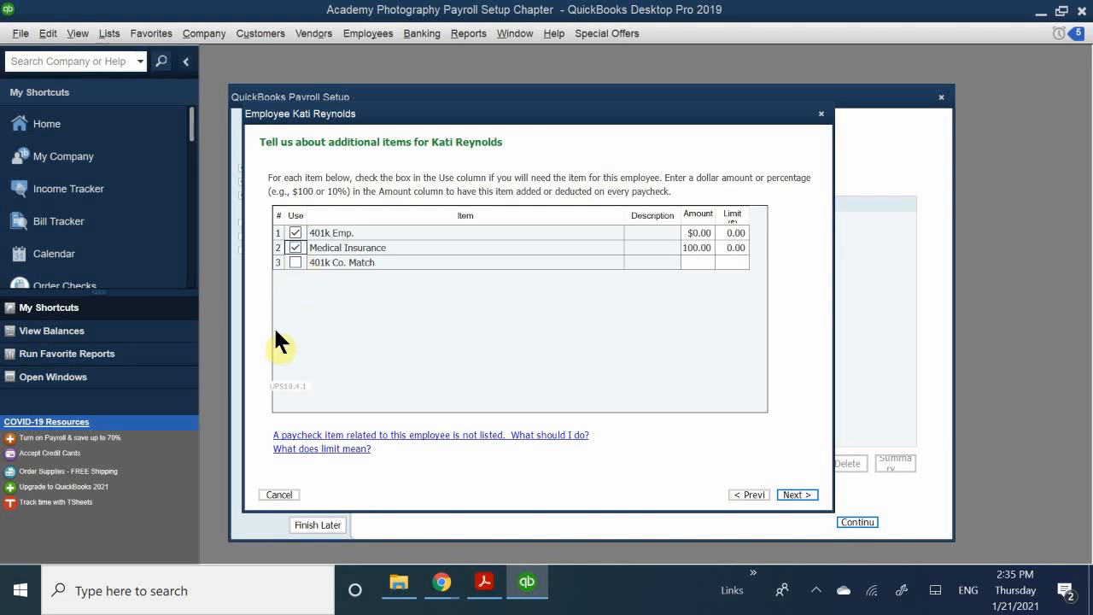
{"action": "left_click", "coordinate": [294, 262]}
{"action": "left_click", "coordinate": [294, 262]}
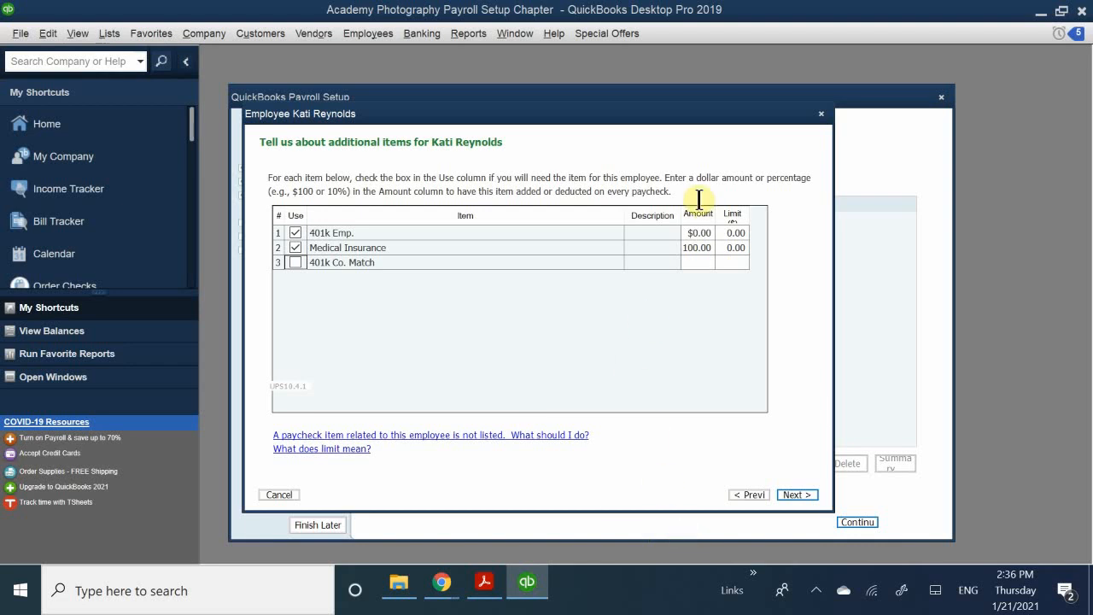
- Clear the Medical Insurance limit and enter the 401k Emp. limit
{"action": "left_click", "coordinate": [726, 248]}
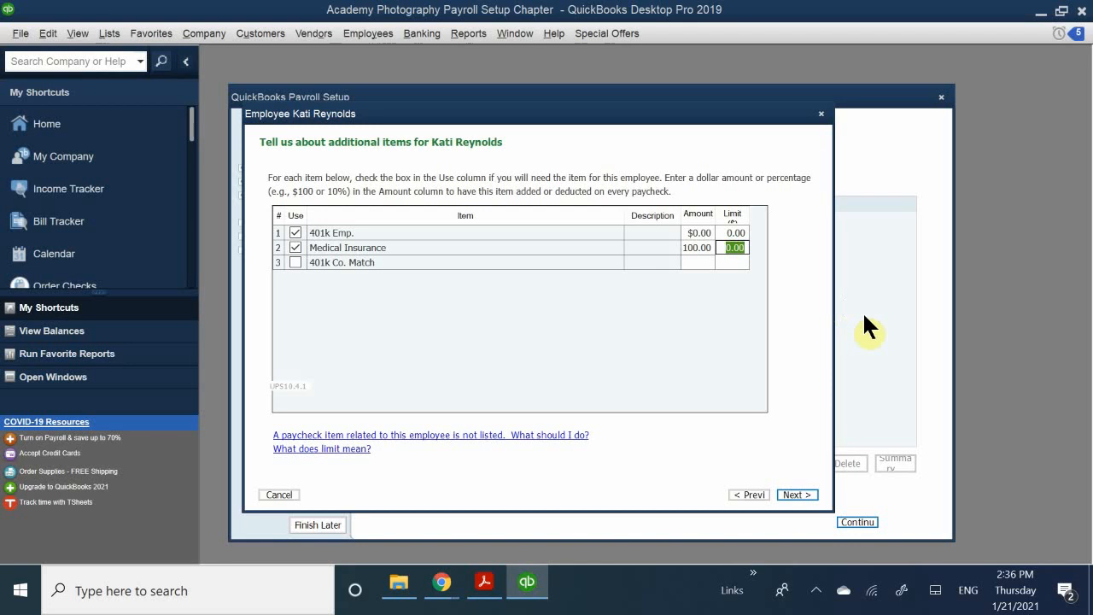
{"action": "type", "text": "16"}
{"action": "key", "text": "BackSpace"}
{"action": "key", "text": "BackSpace"}
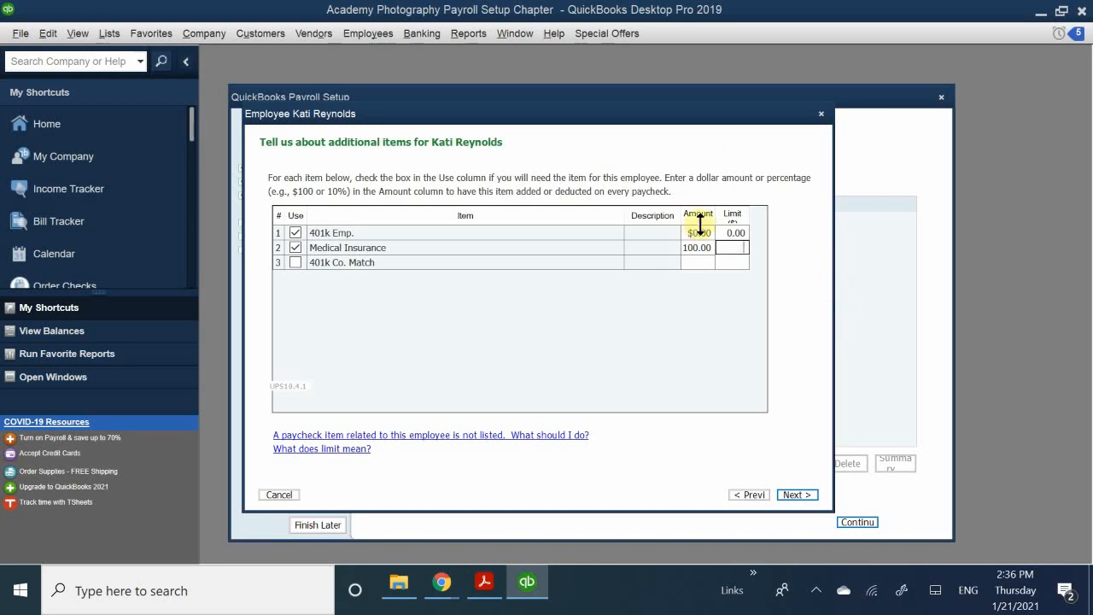
{"action": "left_click", "coordinate": [726, 231]}
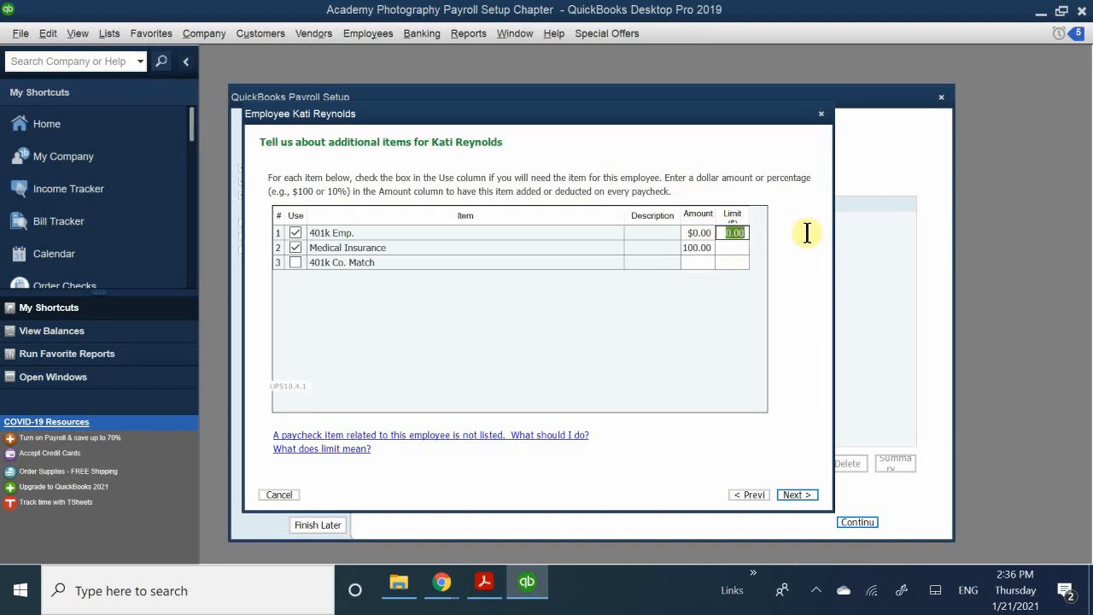
{"action": "type", "text": "16"}
{"action": "type", "text": "50"}
{"action": "type", "text": ".00"}
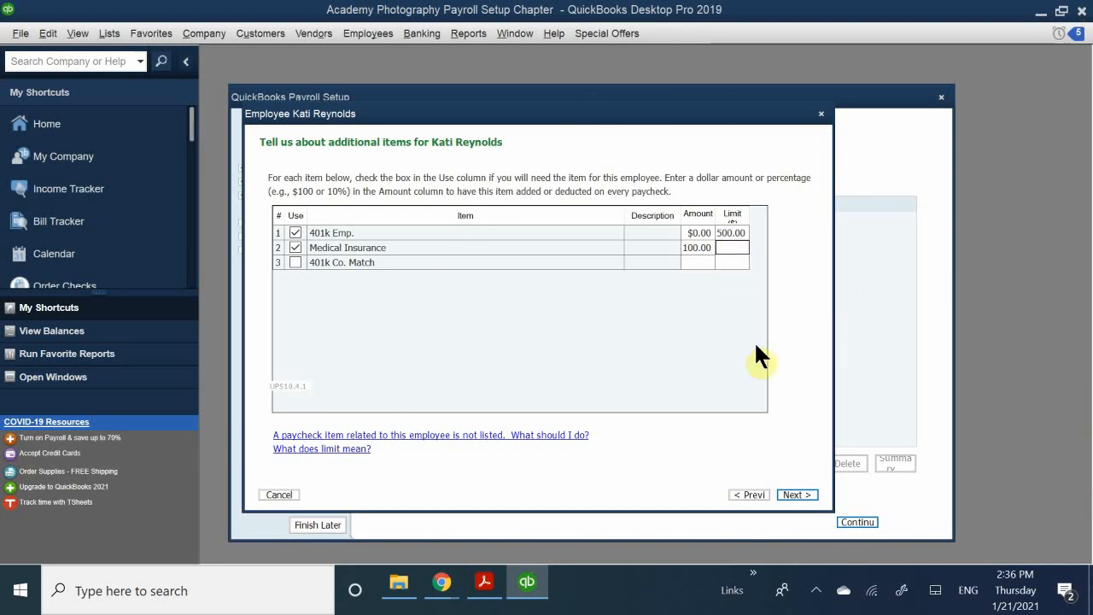
{"action": "type", "text": "0.00"}
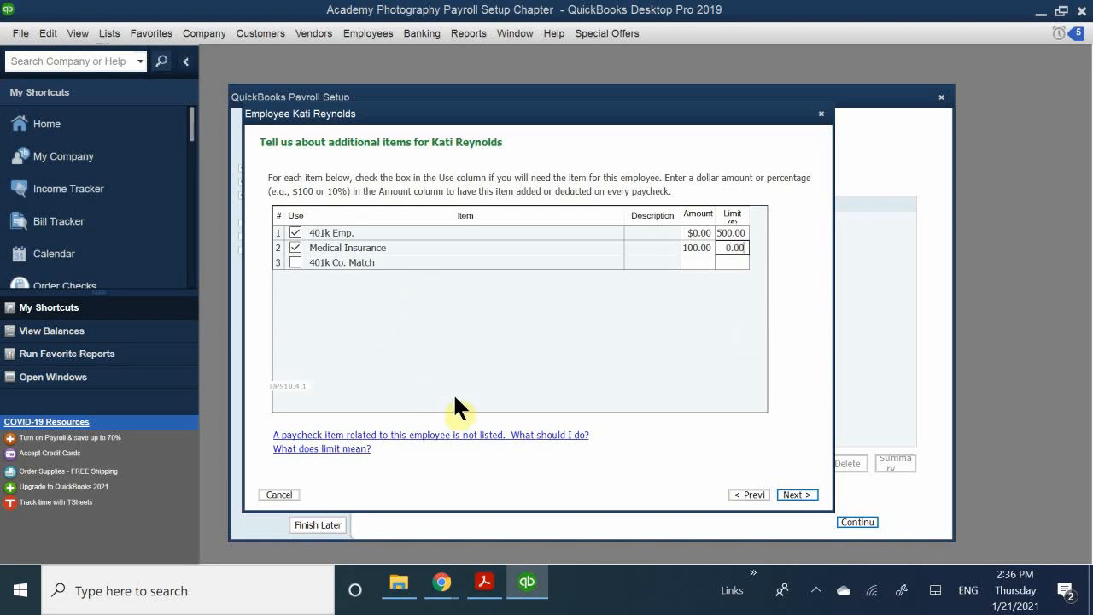
- Include 401k Co. Match and give it a 500.00 limit
{"action": "left_click", "coordinate": [724, 262]}
{"action": "type", "text": "5500.00"}
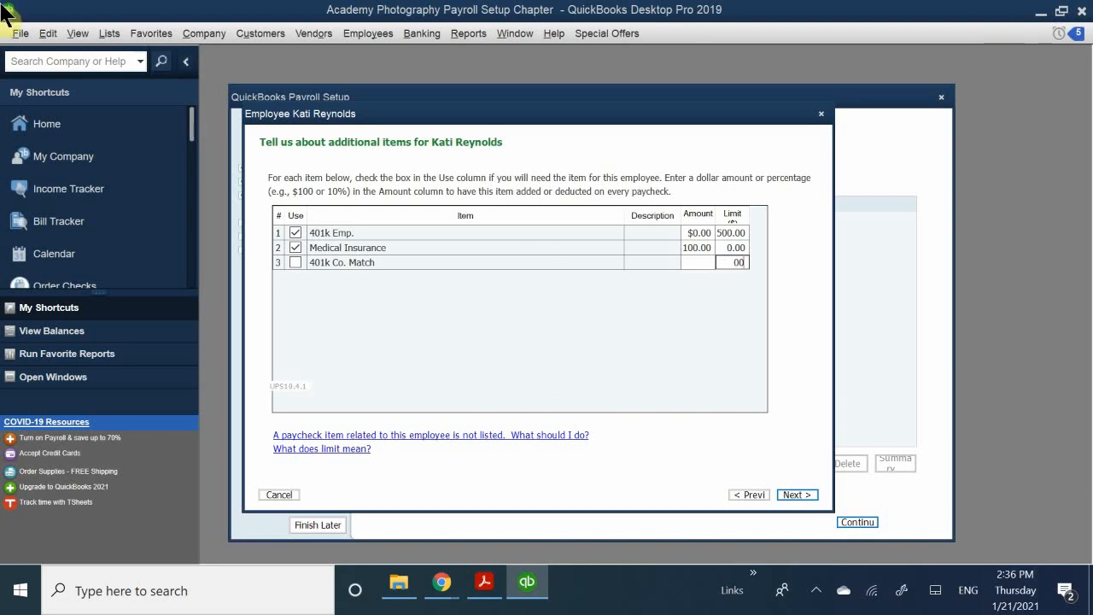
{"action": "left_click", "coordinate": [327, 267]}
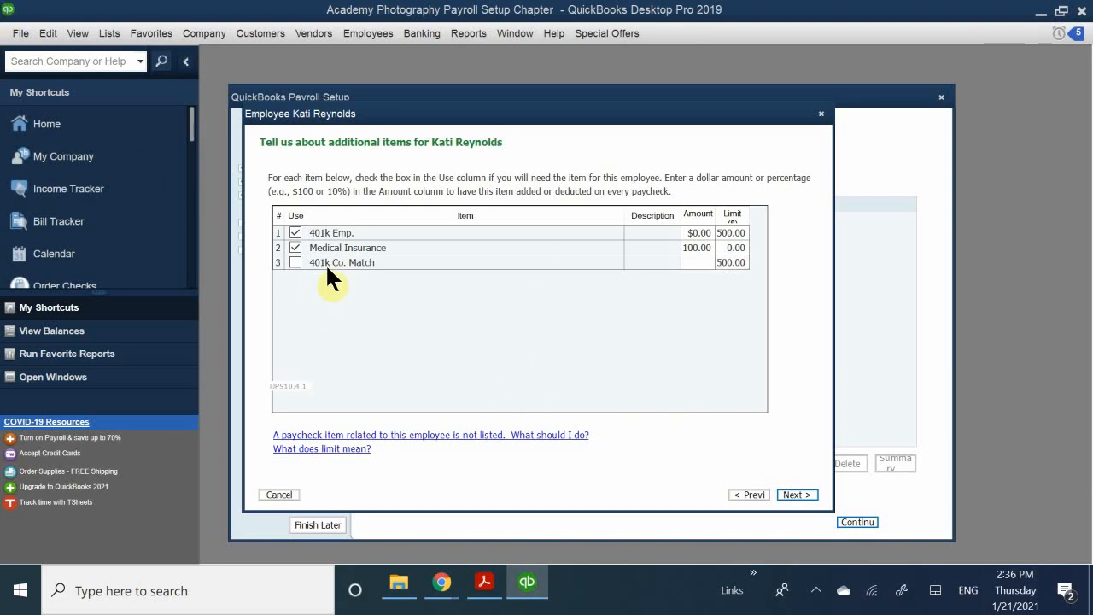
{"action": "left_click", "coordinate": [296, 261]}
{"action": "left_click", "coordinate": [296, 262]}
{"action": "left_click", "coordinate": [725, 259]}
{"action": "type", "text": "55"}
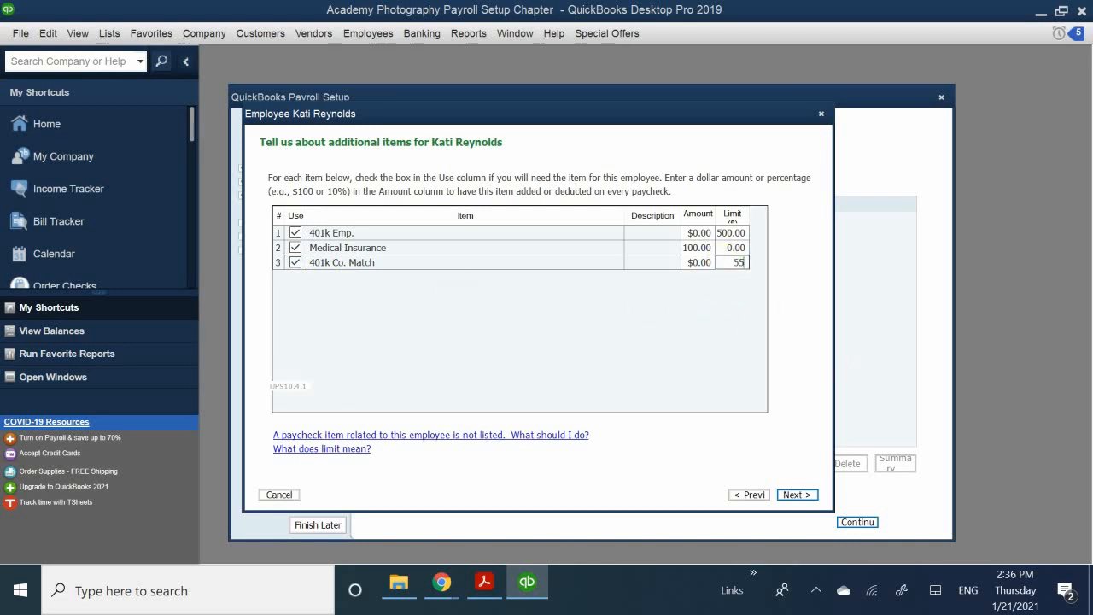
{"action": "type", "text": "00.00"}
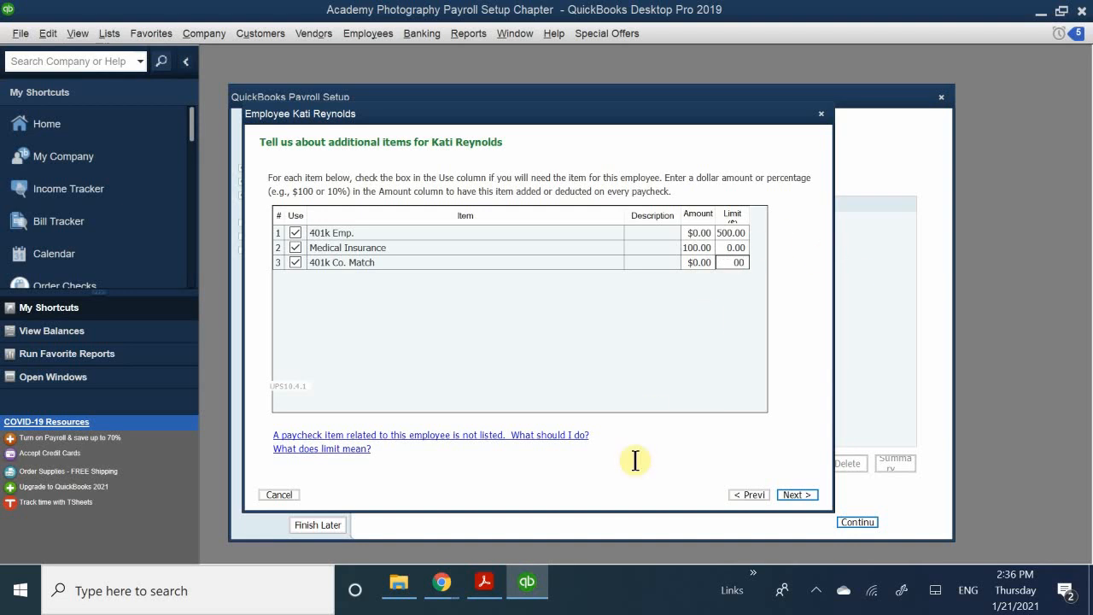
{"action": "left_click", "coordinate": [731, 262]}
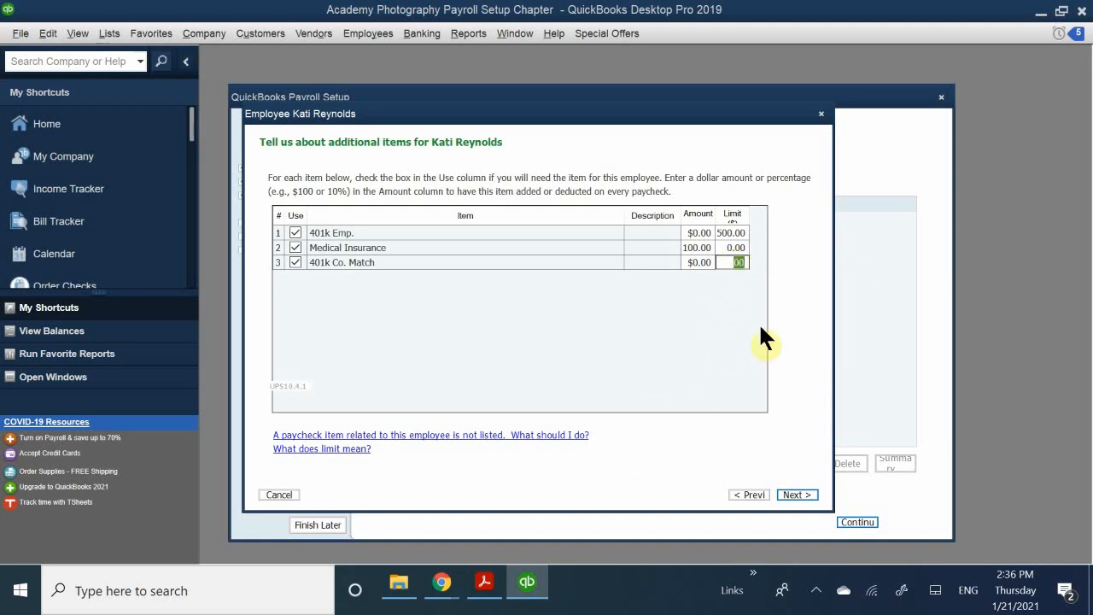
{"action": "left_click", "coordinate": [664, 258]}
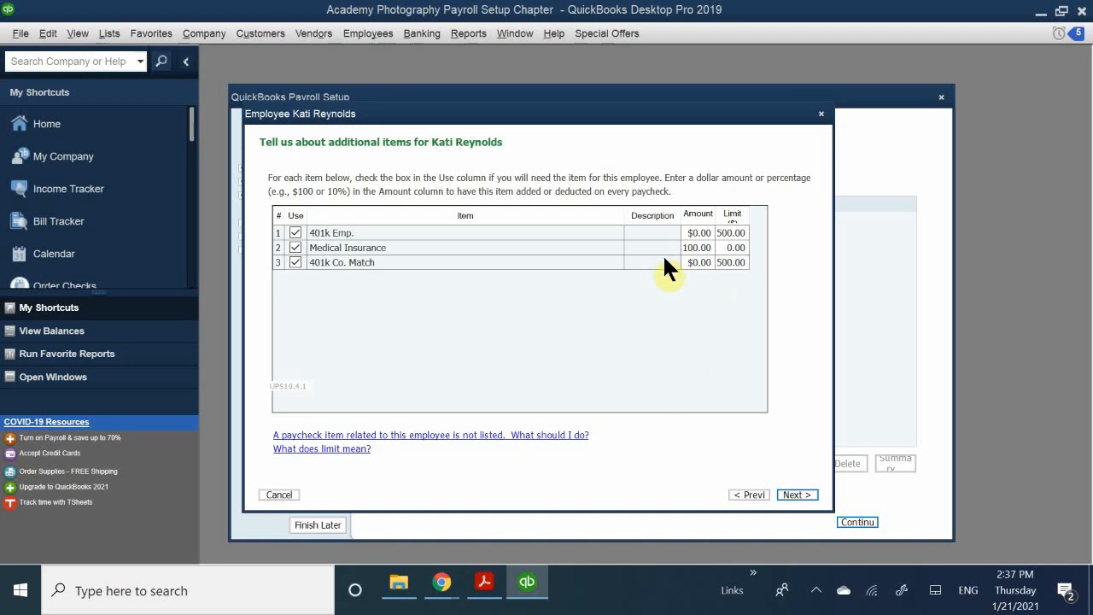
- On the sick time page, enter 80.00 sick hours earned per year
{"action": "left_click", "coordinate": [798, 499]}
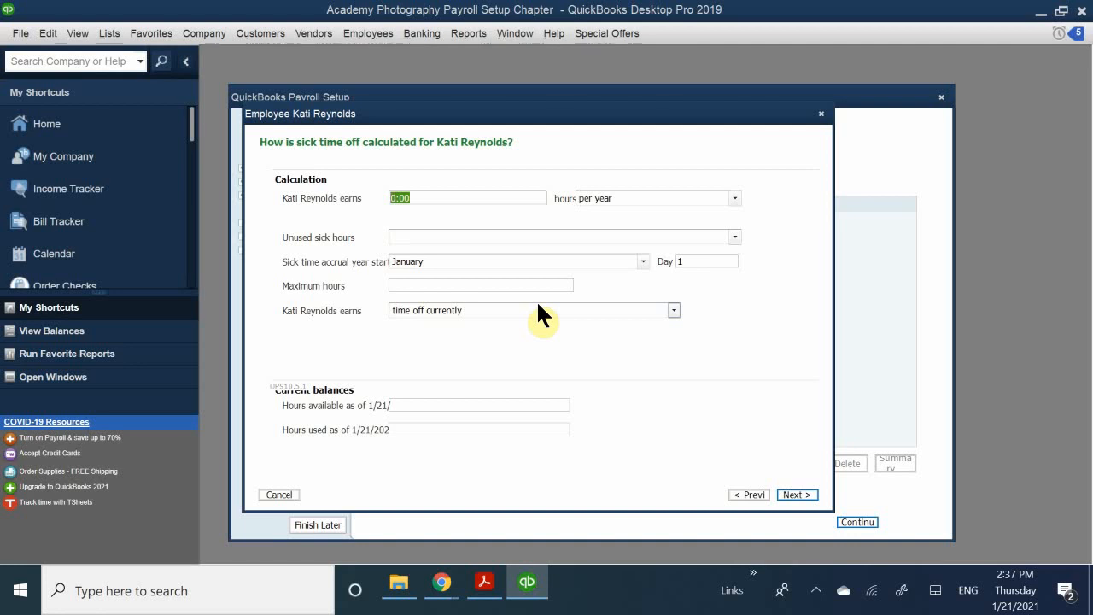
{"action": "type", "text": "80.00"}
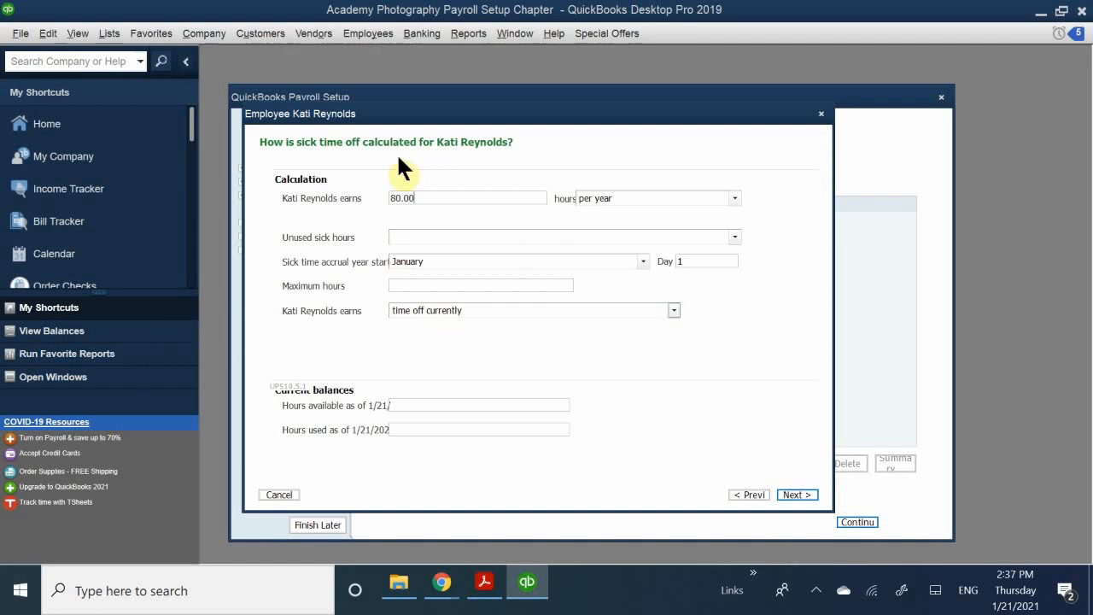
- Step back through the setup pages to name and address, then advance again to sick time
{"action": "left_click", "coordinate": [749, 495]}
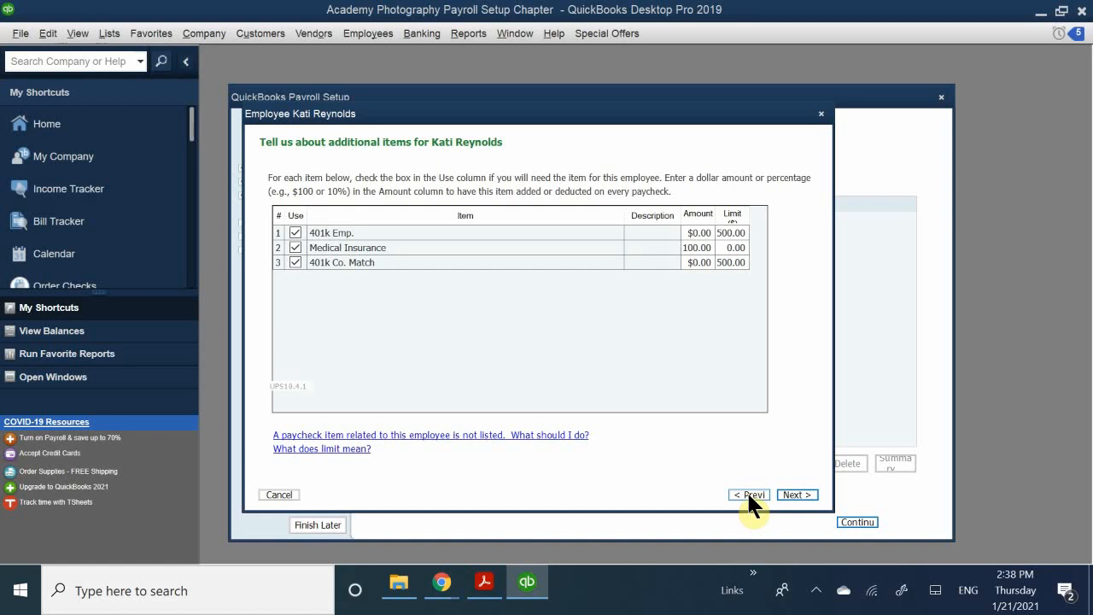
{"action": "left_click", "coordinate": [749, 494]}
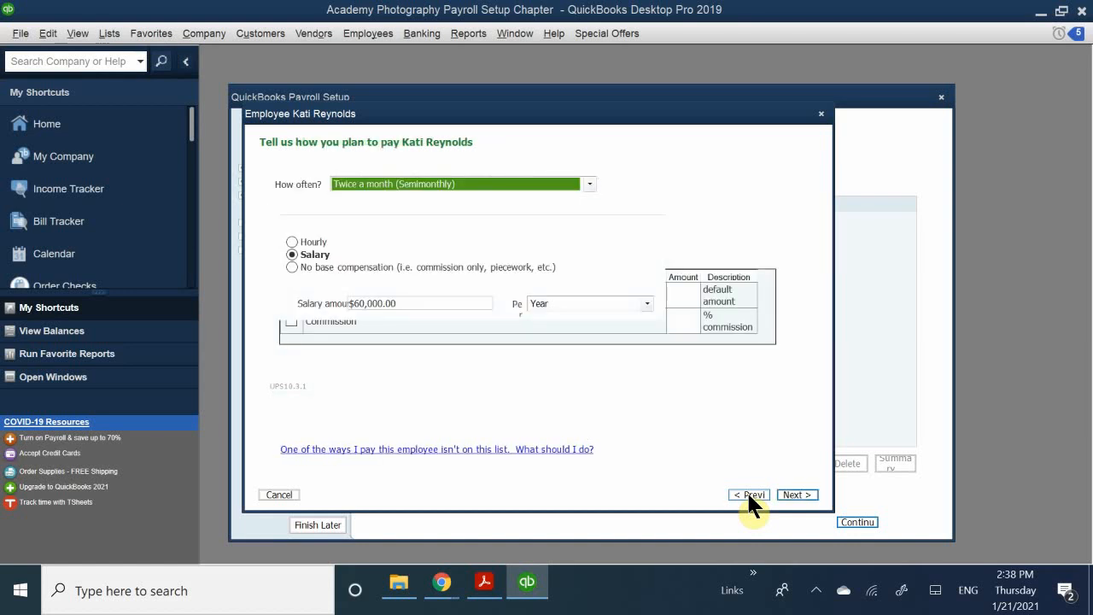
{"action": "left_click", "coordinate": [749, 495]}
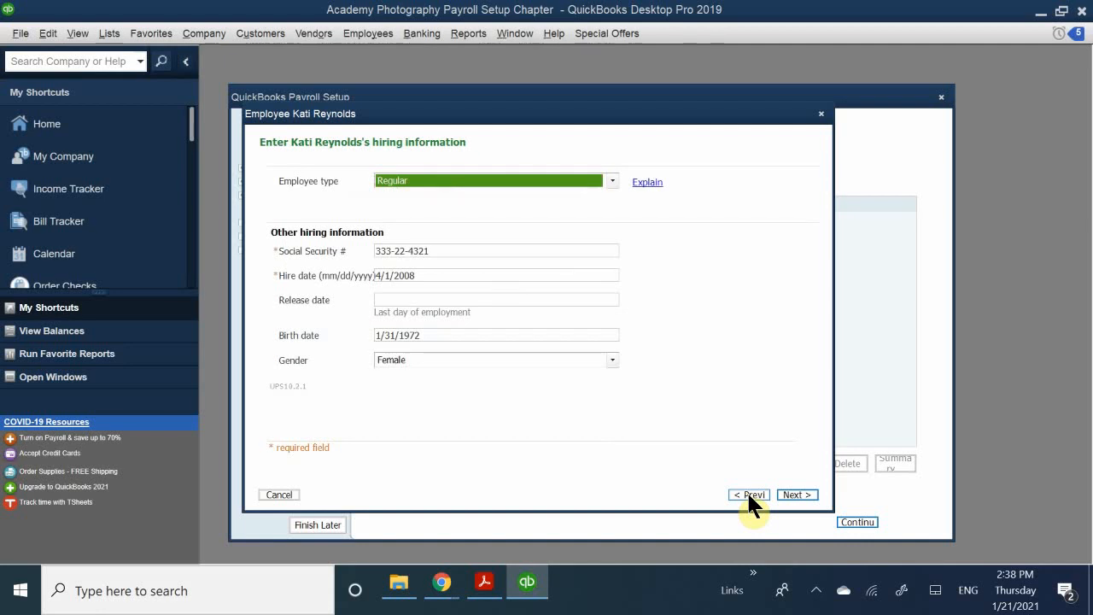
{"action": "left_click", "coordinate": [749, 495]}
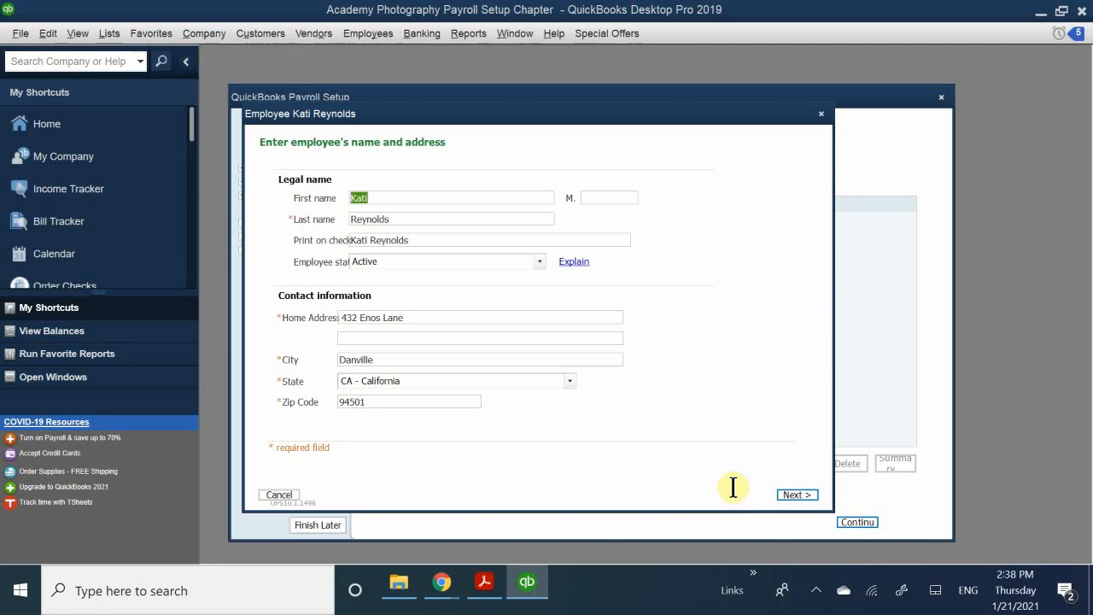
{"action": "left_click", "coordinate": [796, 494]}
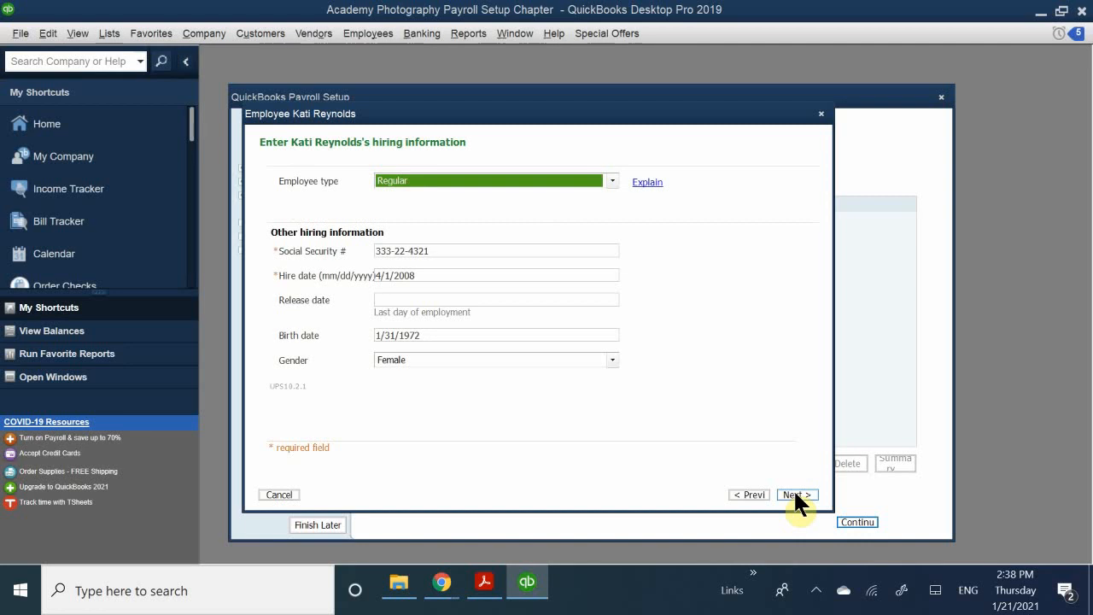
{"action": "left_click", "coordinate": [795, 494]}
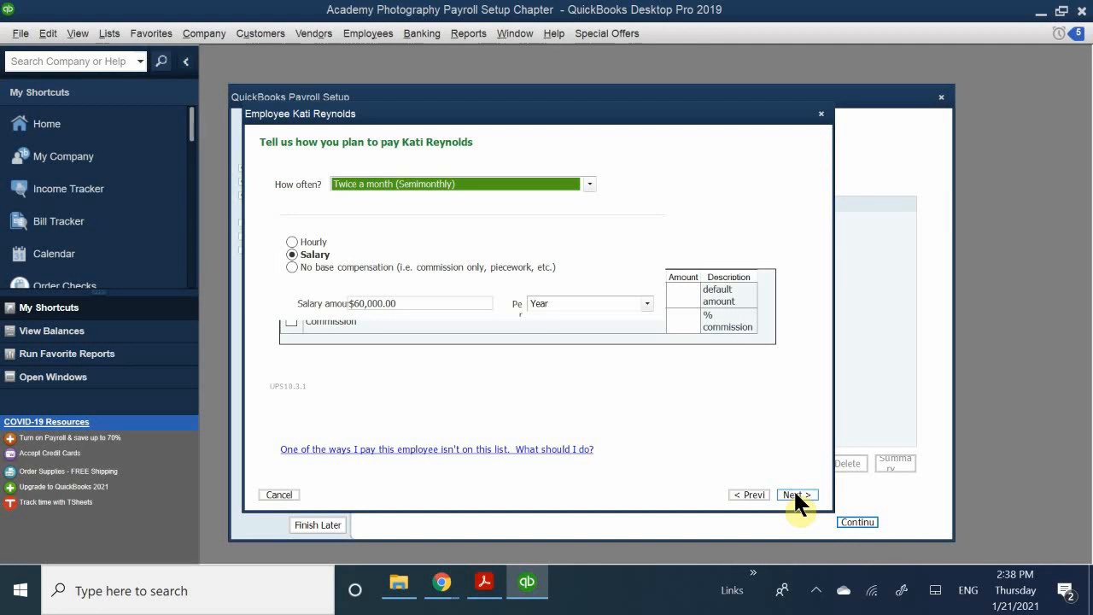
{"action": "left_click", "coordinate": [795, 494]}
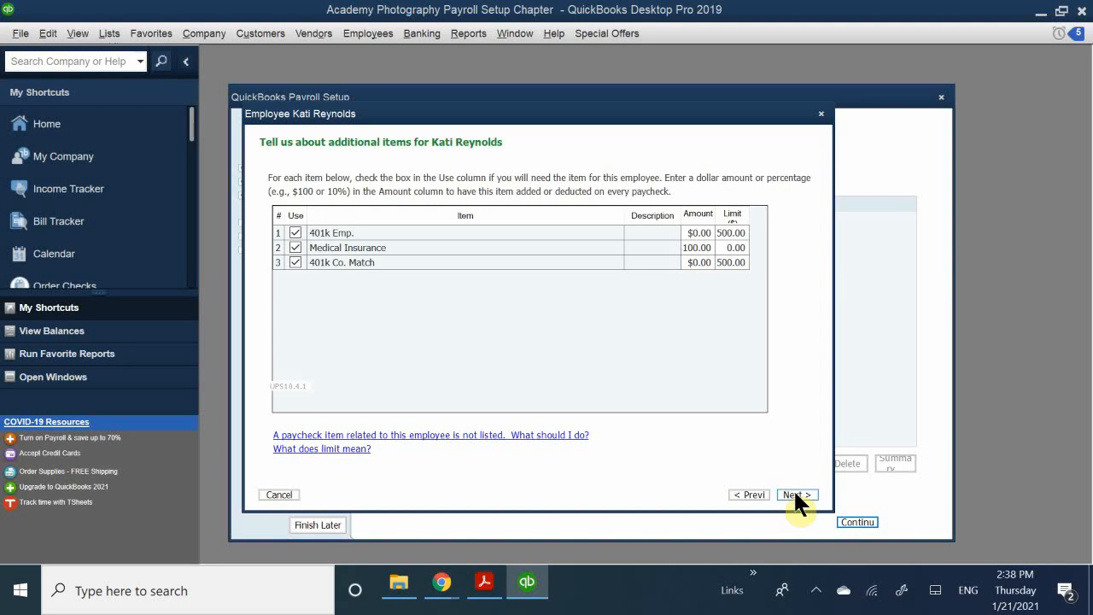
{"action": "left_click", "coordinate": [795, 495]}
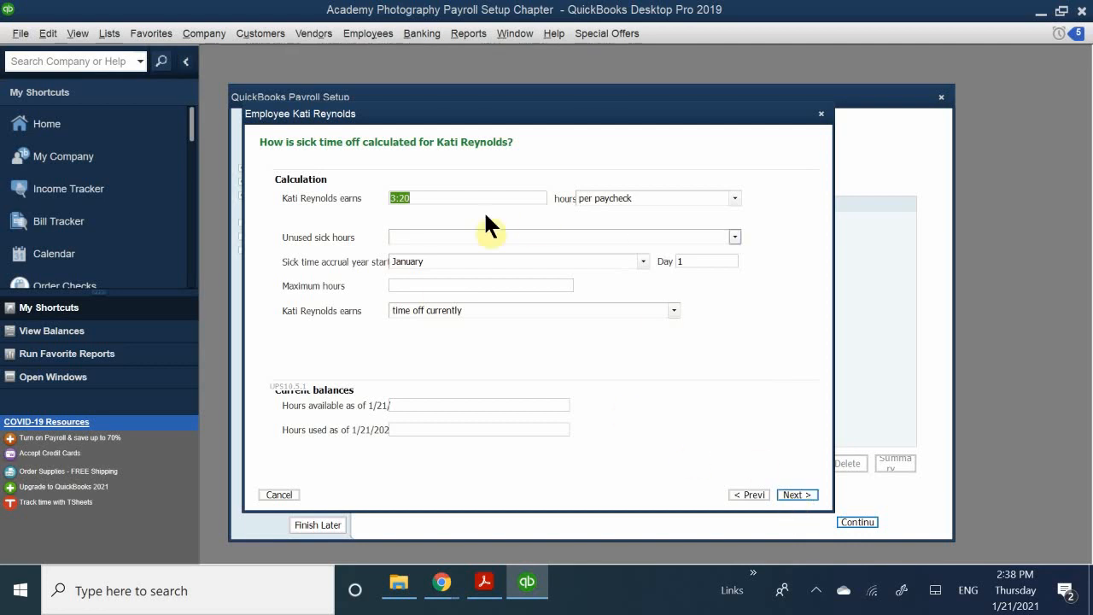
- Replace the 3:20 sick hours per paycheck value with 60
{"action": "left_click_drag", "start_coordinate": [434, 202], "coordinate": [330, 214]}
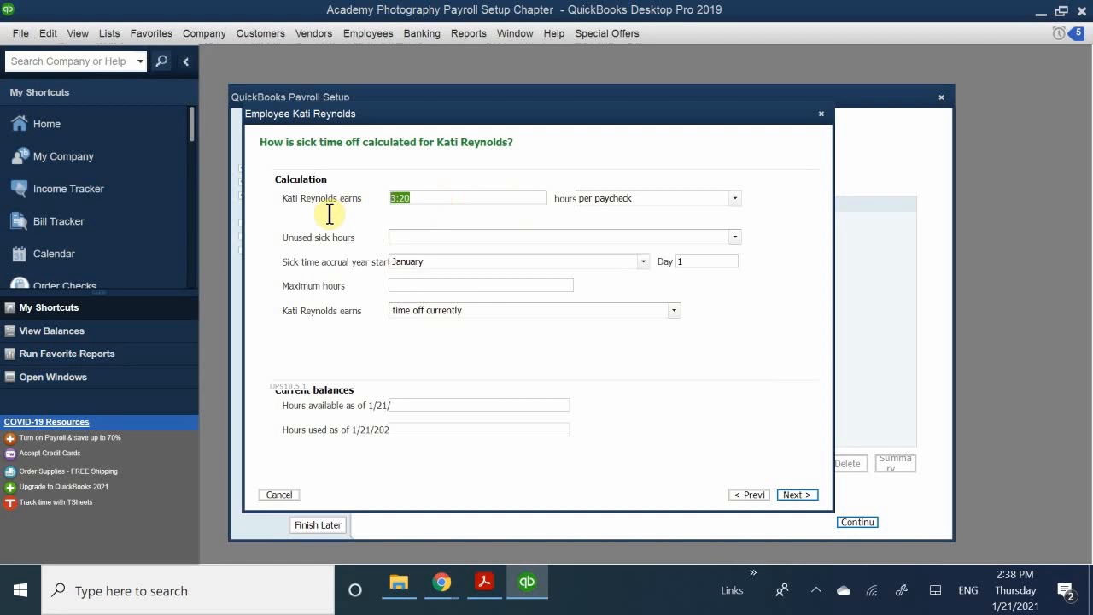
{"action": "left_click", "coordinate": [431, 202]}
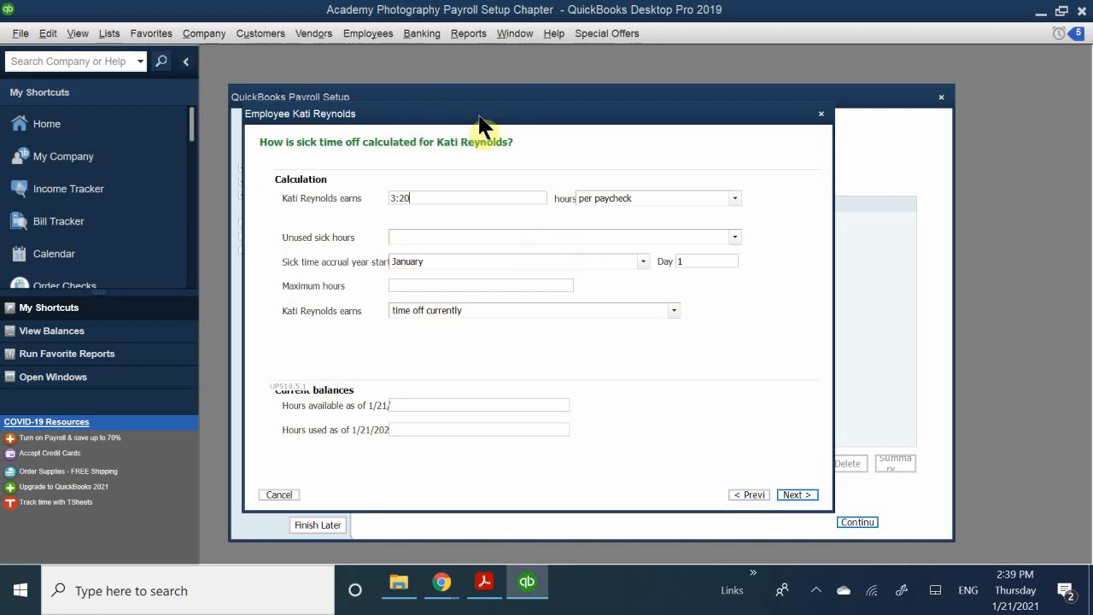
{"action": "left_click_drag", "start_coordinate": [480, 116], "coordinate": [467, 88]}
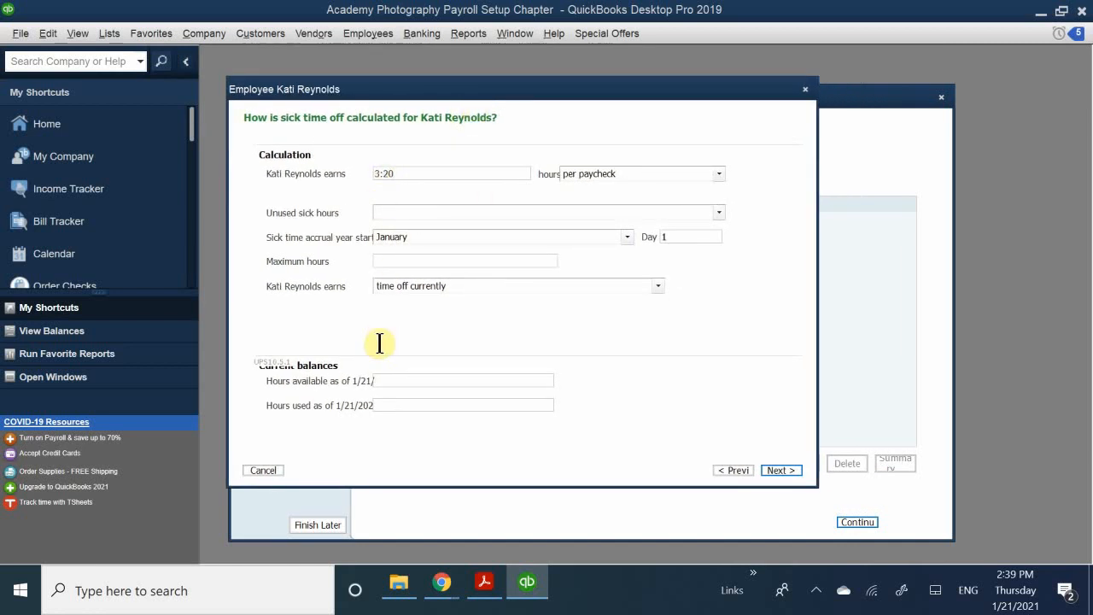
{"action": "left_click_drag", "start_coordinate": [409, 172], "coordinate": [279, 189]}
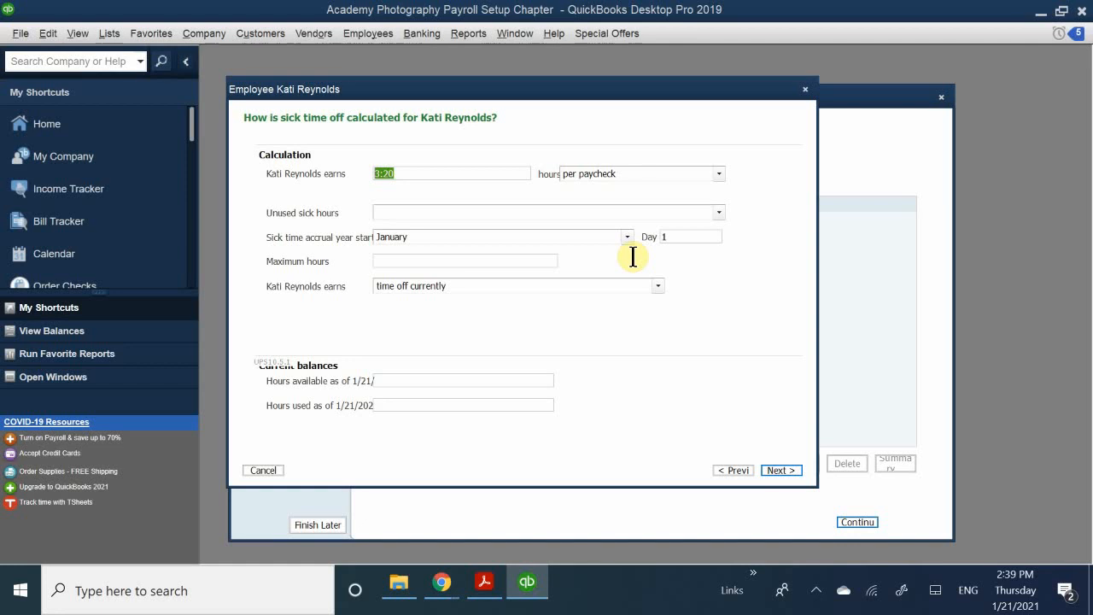
{"action": "type", "text": "60"}
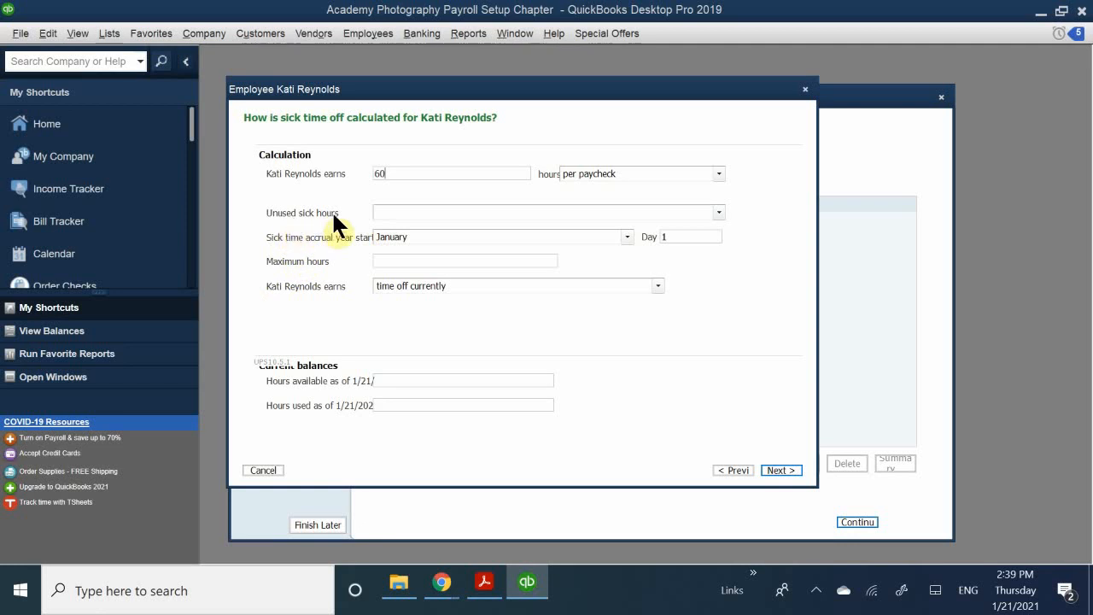
- Make unused sick hours expire at year end, with sick time available starting now
{"action": "left_click", "coordinate": [428, 213]}
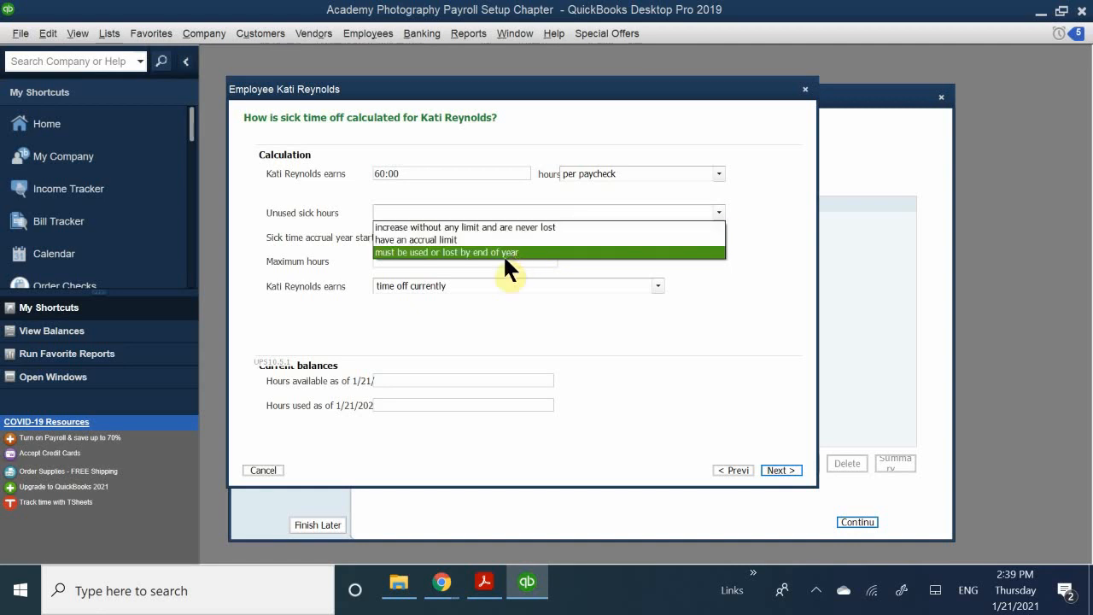
{"action": "left_click", "coordinate": [472, 252]}
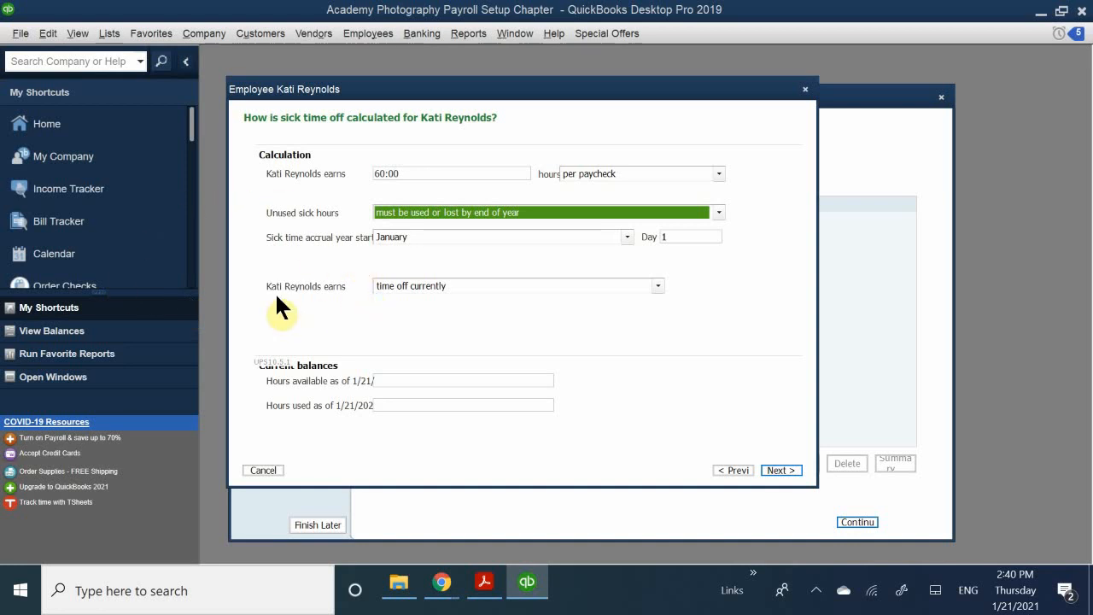
{"action": "left_click", "coordinate": [464, 287]}
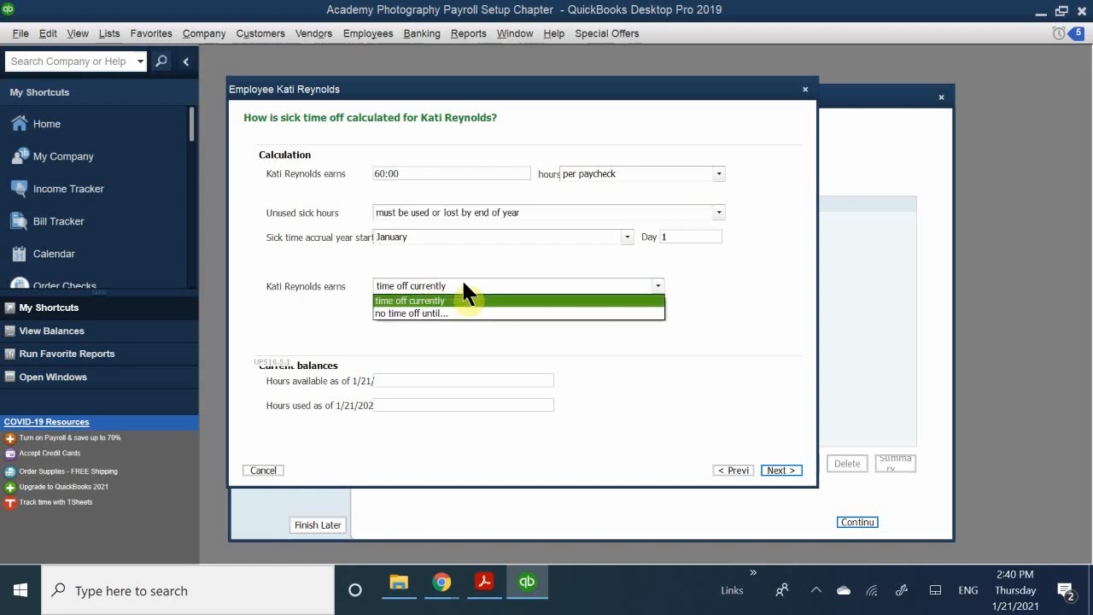
{"action": "left_click", "coordinate": [464, 286]}
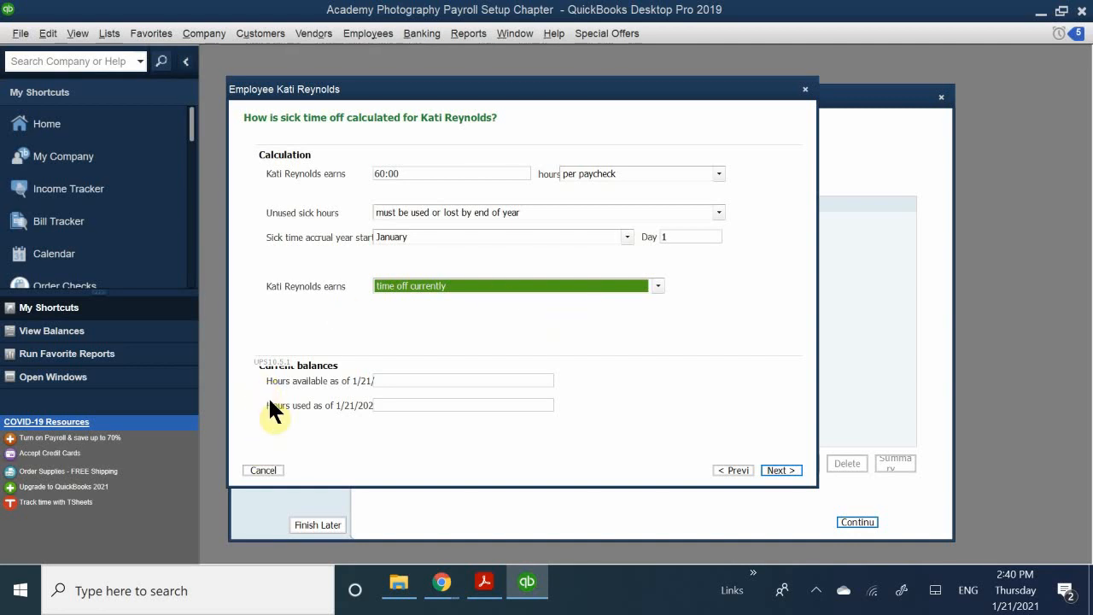
- Enter 60.00 sick hours currently available
{"action": "left_click", "coordinate": [407, 380]}
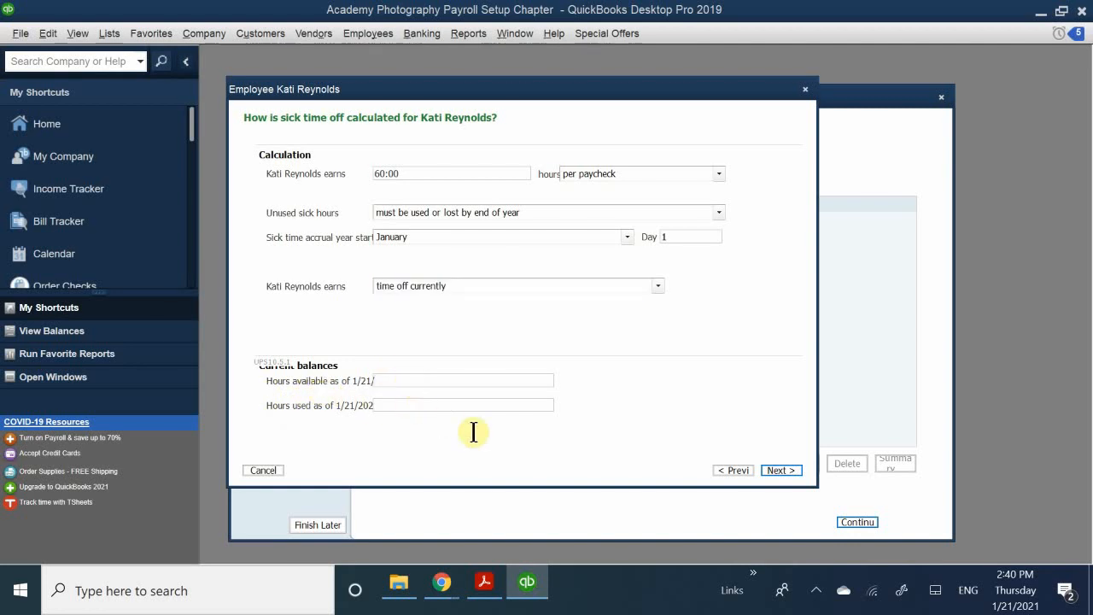
{"action": "type", "text": "60.00"}
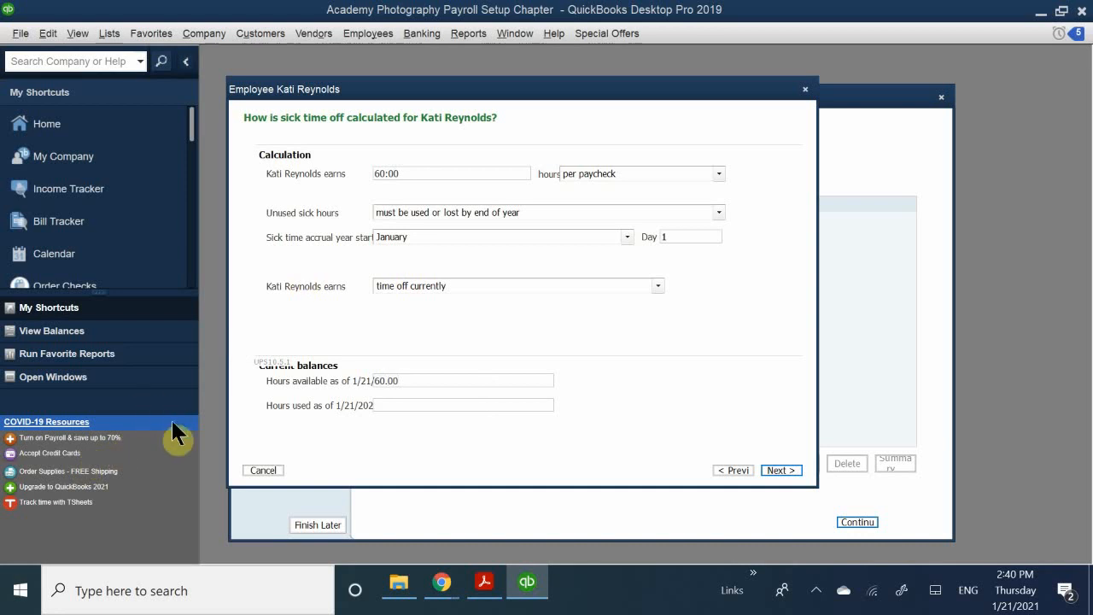
{"action": "left_click", "coordinate": [401, 406]}
- Set vacation to 80 hours per year with a 200-hour accrual limit
{"action": "left_click", "coordinate": [785, 469]}
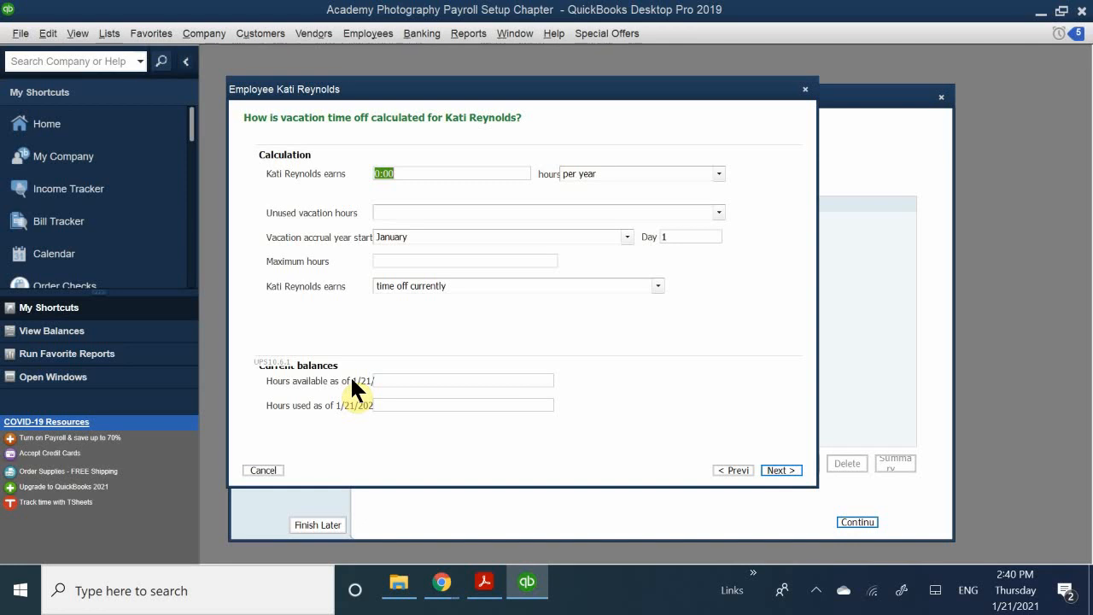
{"action": "type", "text": "80"}
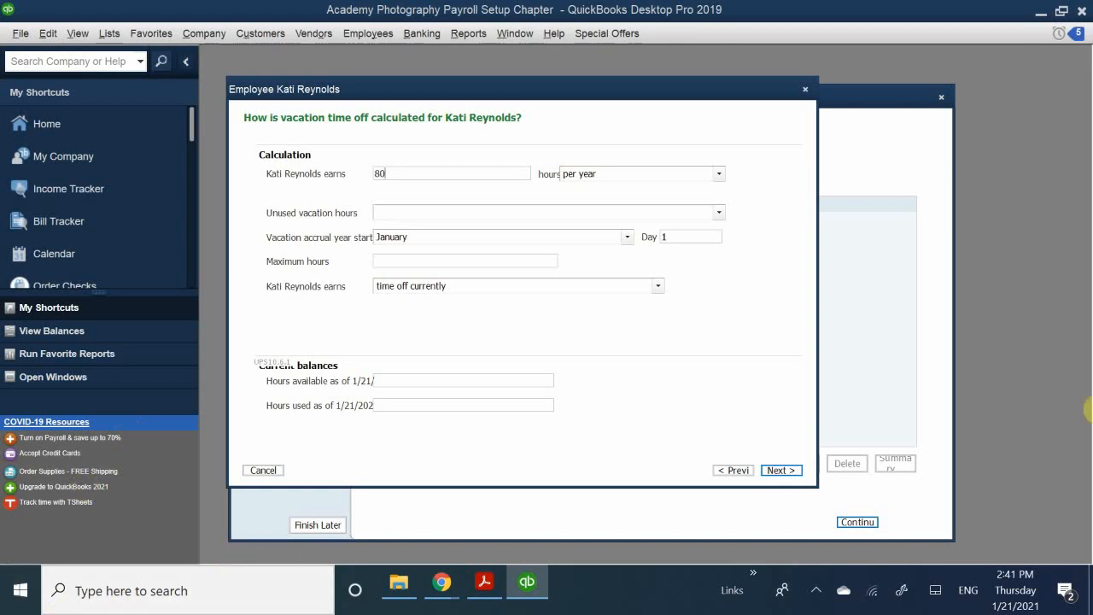
{"action": "left_click", "coordinate": [440, 211]}
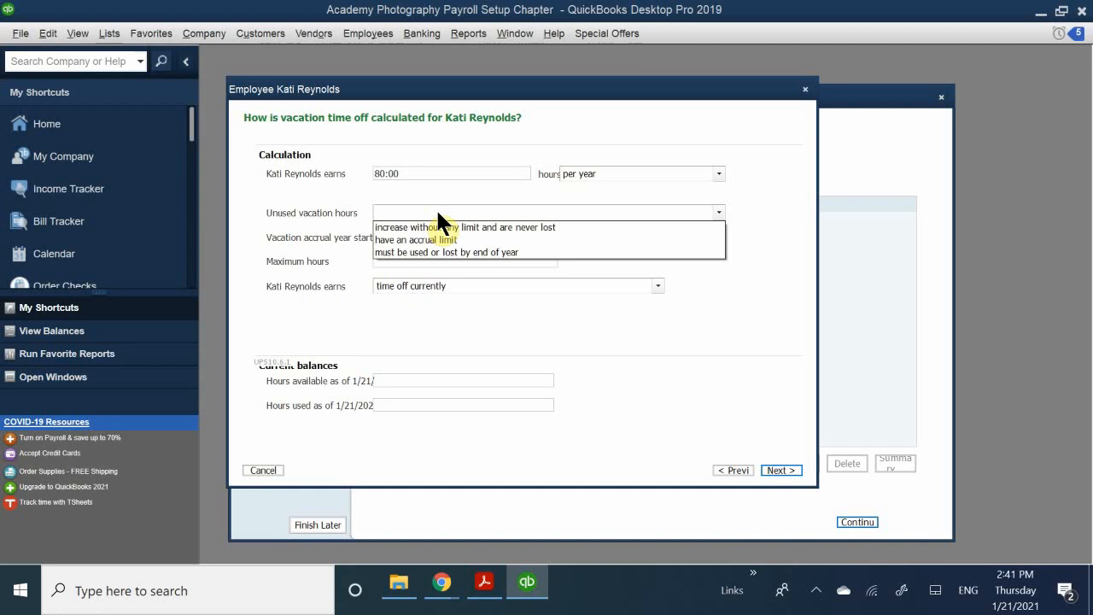
{"action": "left_click", "coordinate": [419, 239]}
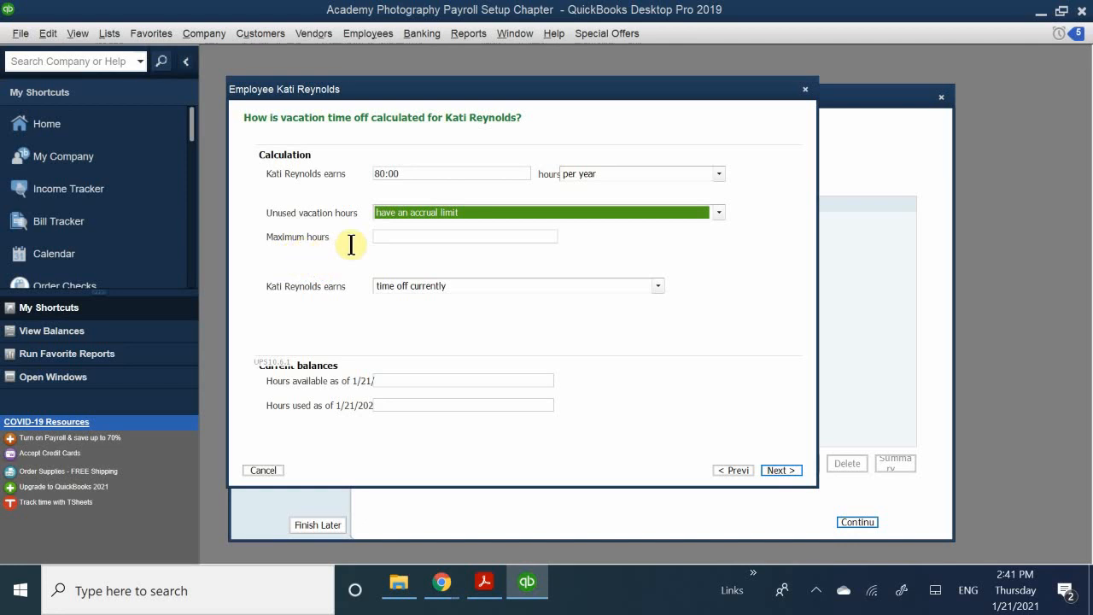
{"action": "left_click", "coordinate": [405, 236]}
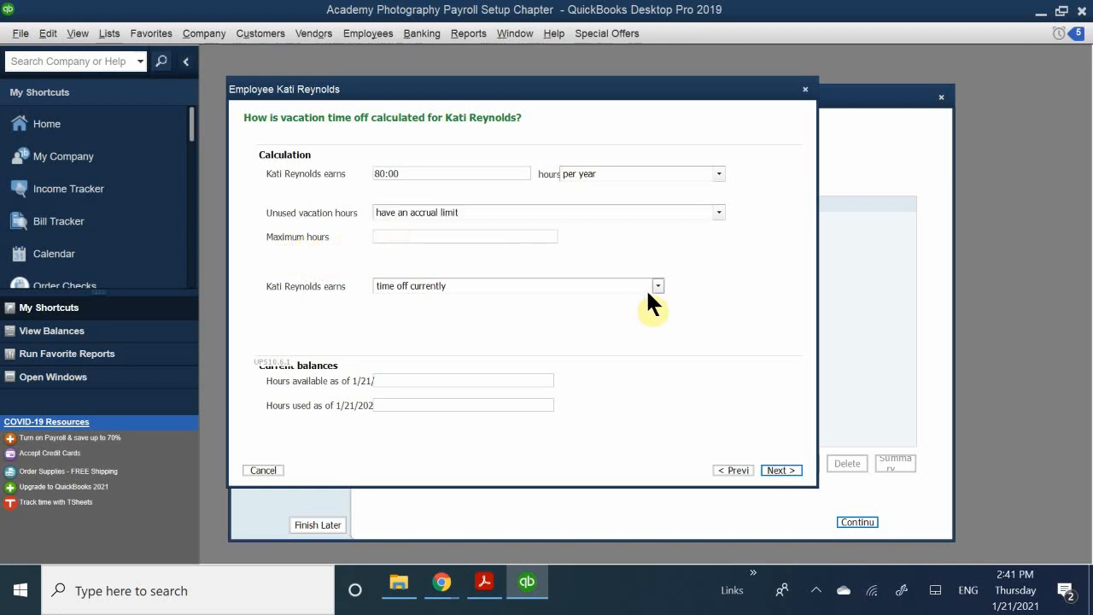
{"action": "type", "text": "200"}
- Keep vacation available now, with 80 hours available and 0 hours used
{"action": "left_click", "coordinate": [402, 286]}
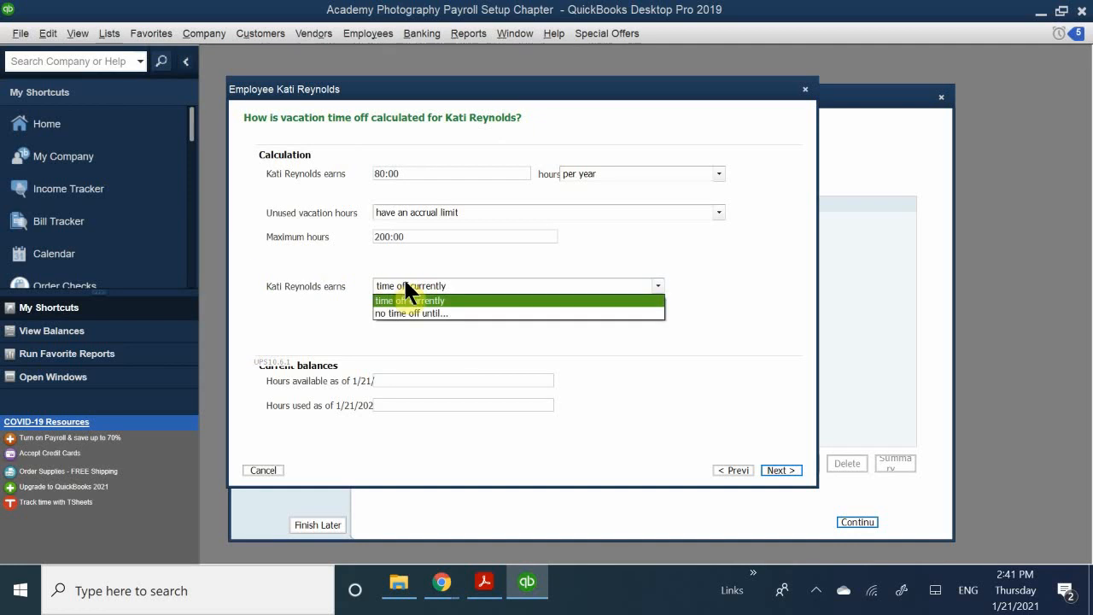
{"action": "left_click", "coordinate": [430, 300]}
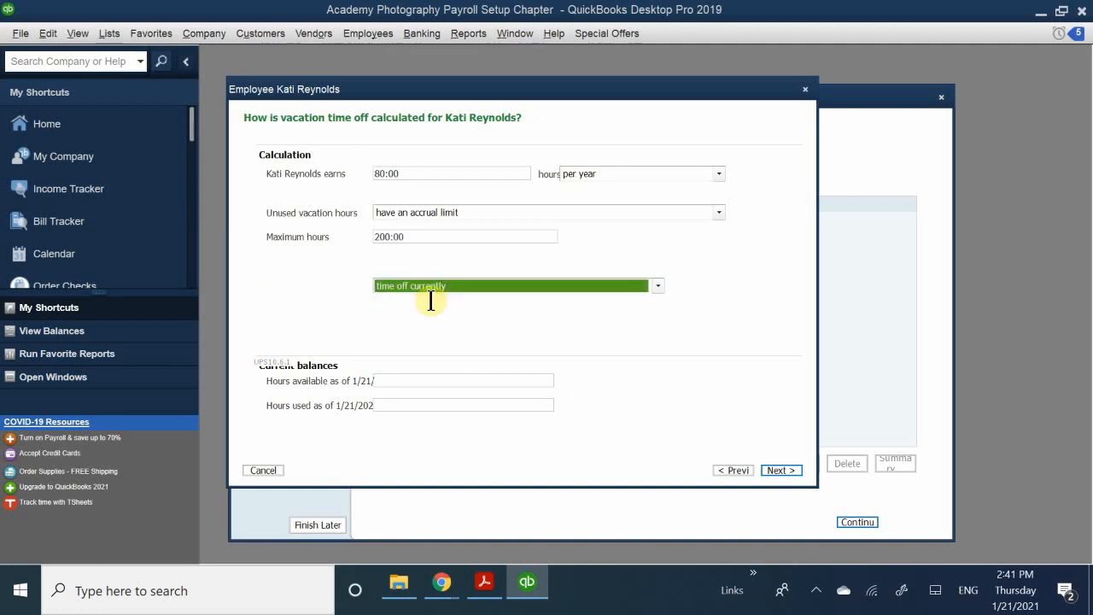
{"action": "left_click", "coordinate": [390, 379]}
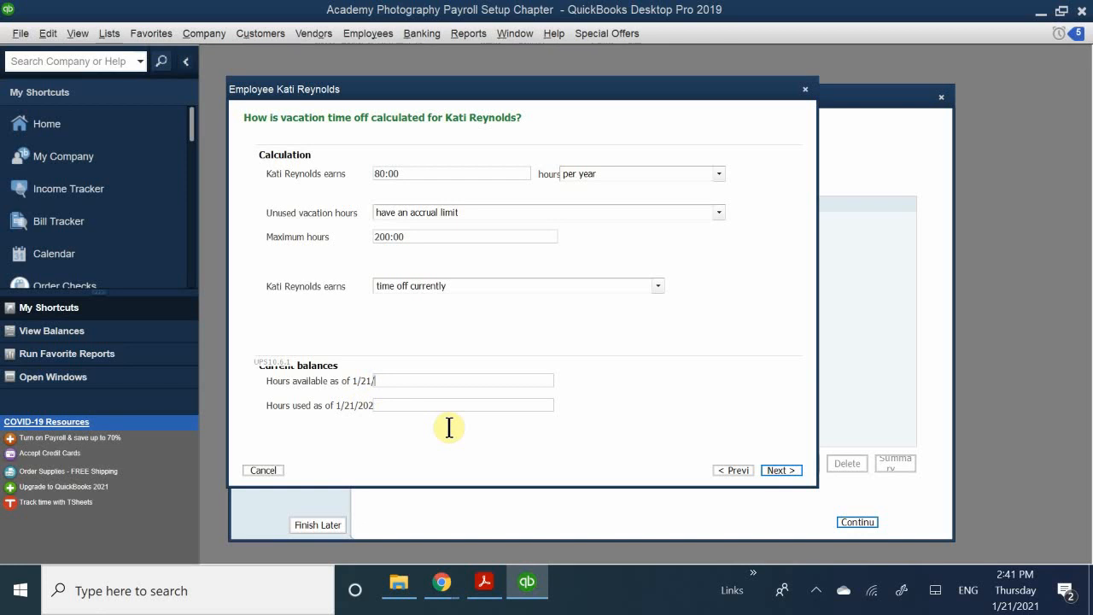
{"action": "type", "text": "80"}
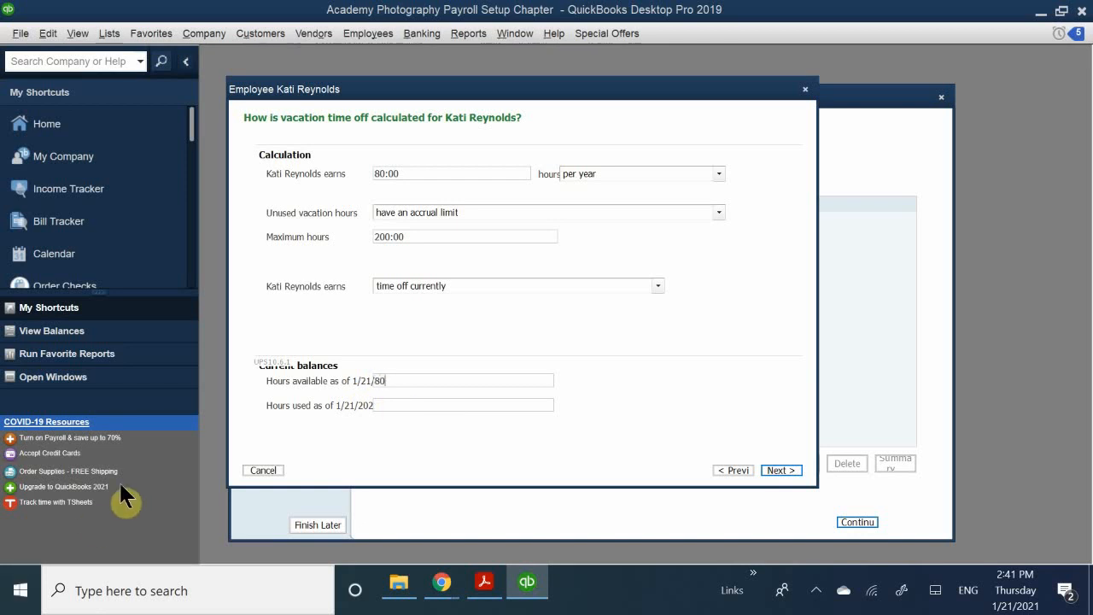
{"action": "left_click", "coordinate": [390, 404]}
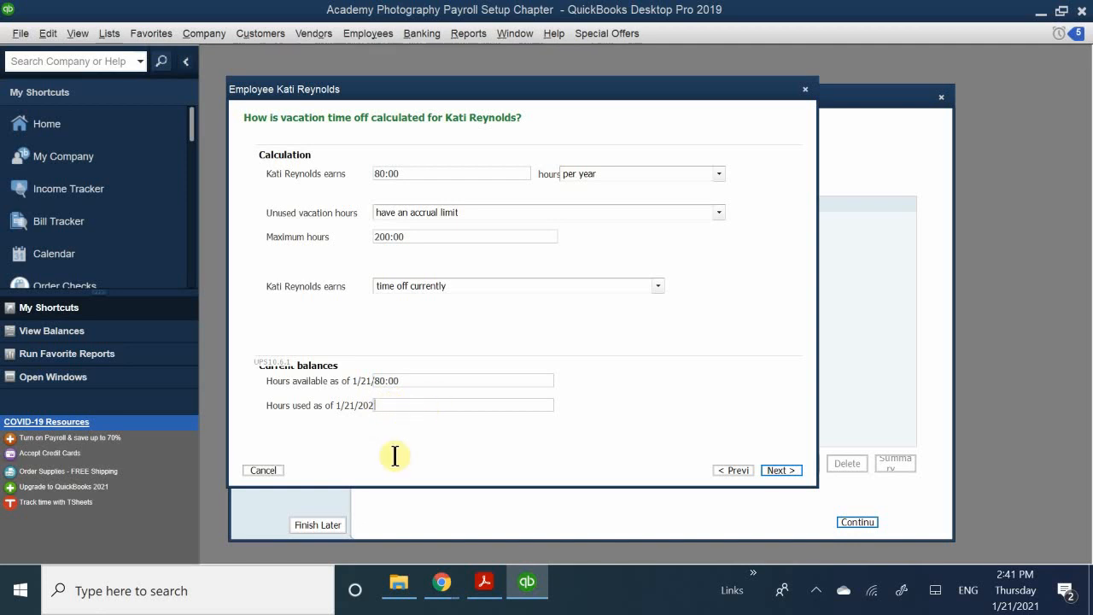
{"action": "type", "text": "0"}
{"action": "key", "text": "Tab"}
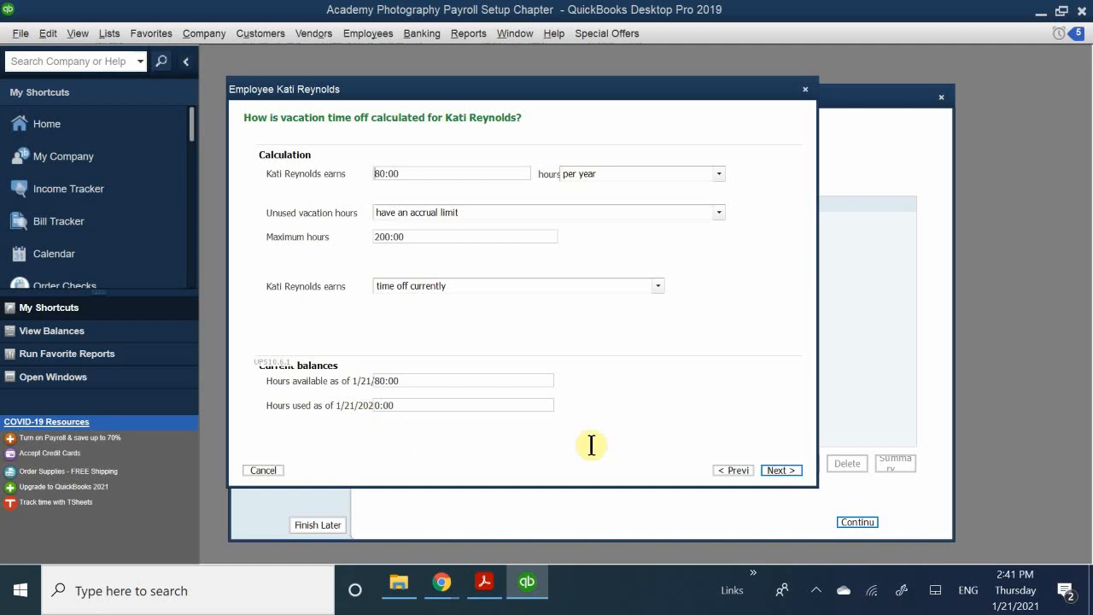
{"action": "left_click", "coordinate": [779, 470]}
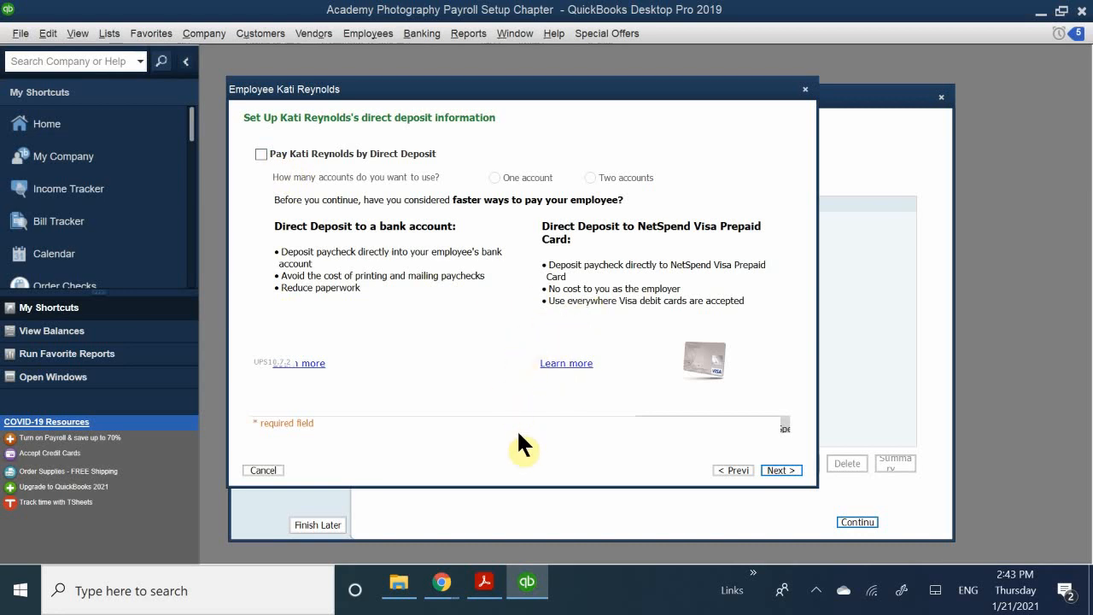
- Skip direct deposit and confirm CA - California as the only withholding state
{"action": "left_click", "coordinate": [780, 469]}
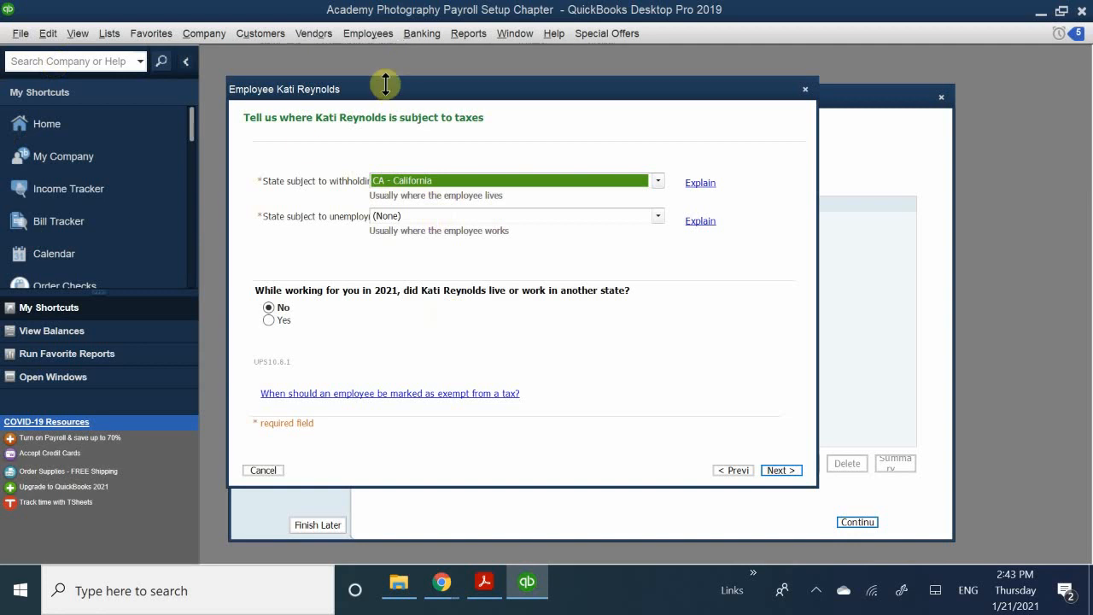
{"action": "mouse_move", "coordinate": [382, 90]}
{"action": "left_mouse_down"}
{"action": "mouse_move", "coordinate": [386, 61]}
{"action": "mouse_move", "coordinate": [382, 77]}
{"action": "left_mouse_up"}
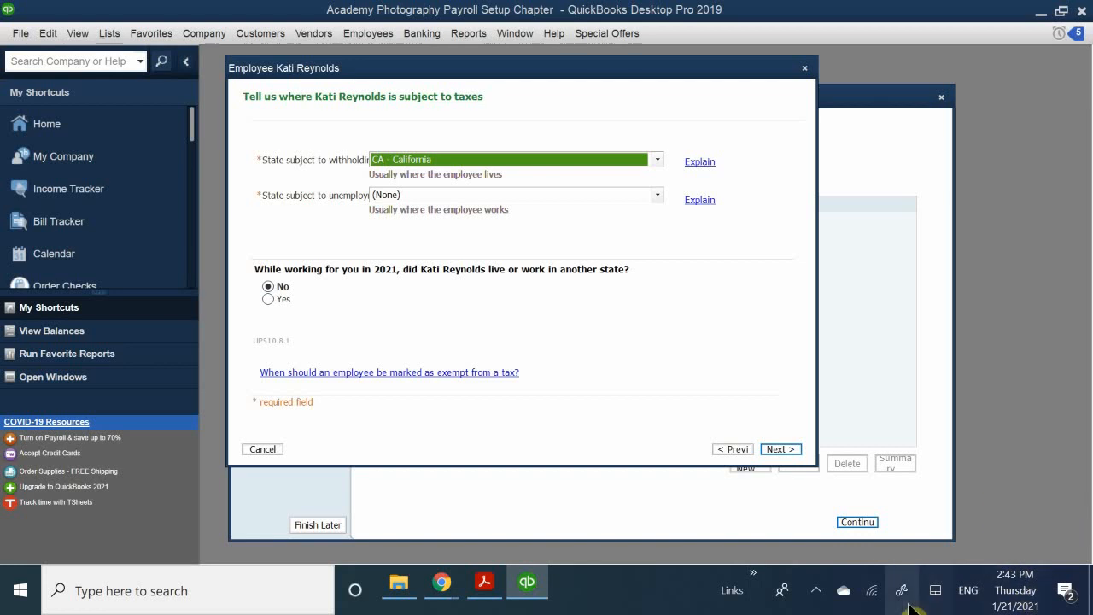
{"action": "left_click", "coordinate": [818, 595]}
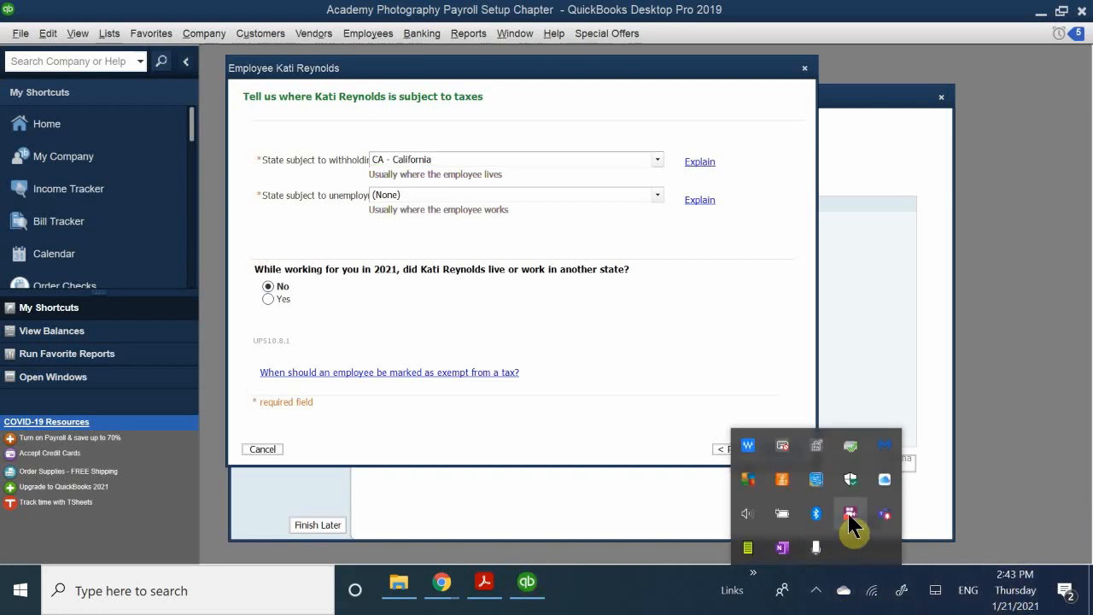
{"action": "right_click", "coordinate": [850, 515]}
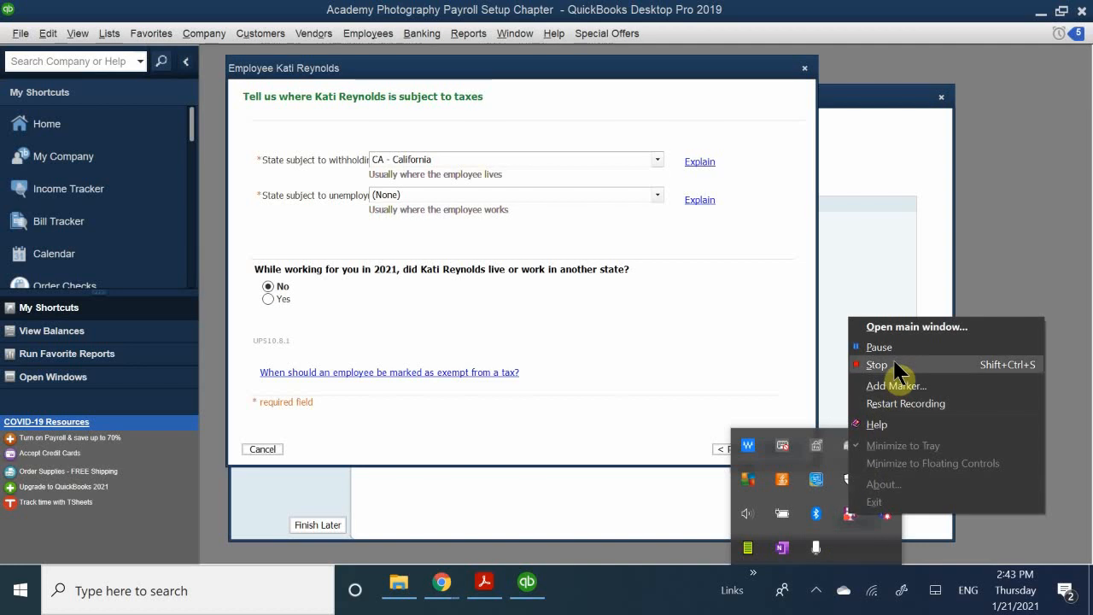